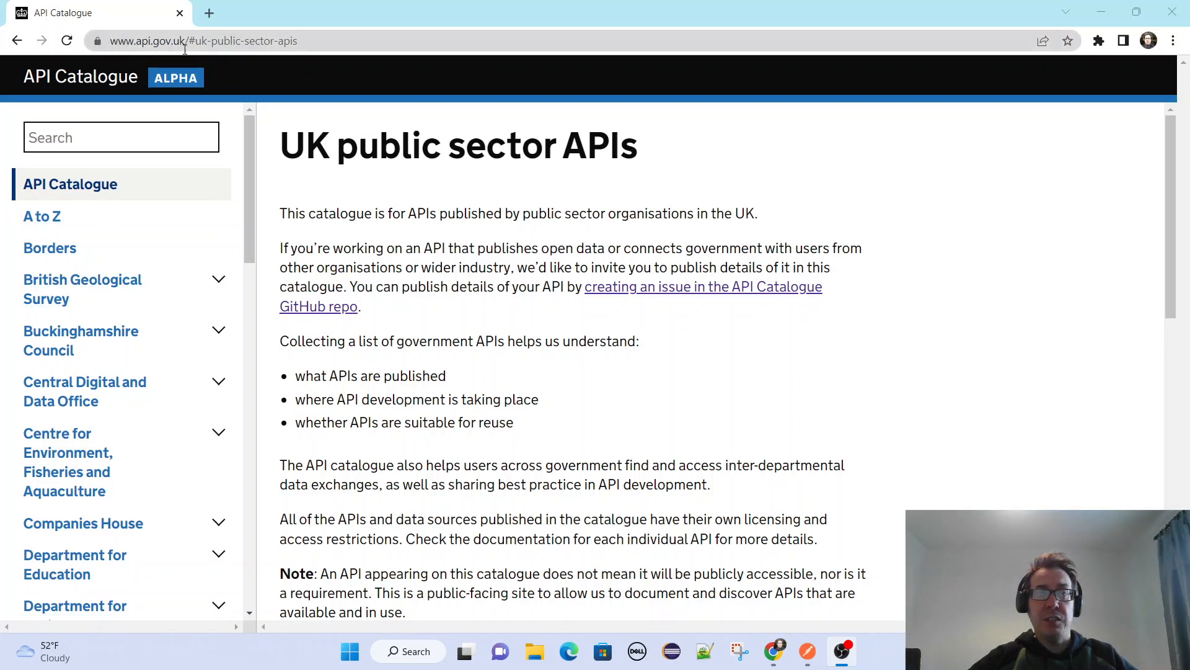
Look through the catalogue's list of organisations and expand the UK Police entry to view its APIs.
drag(328, 46, 125, 45)
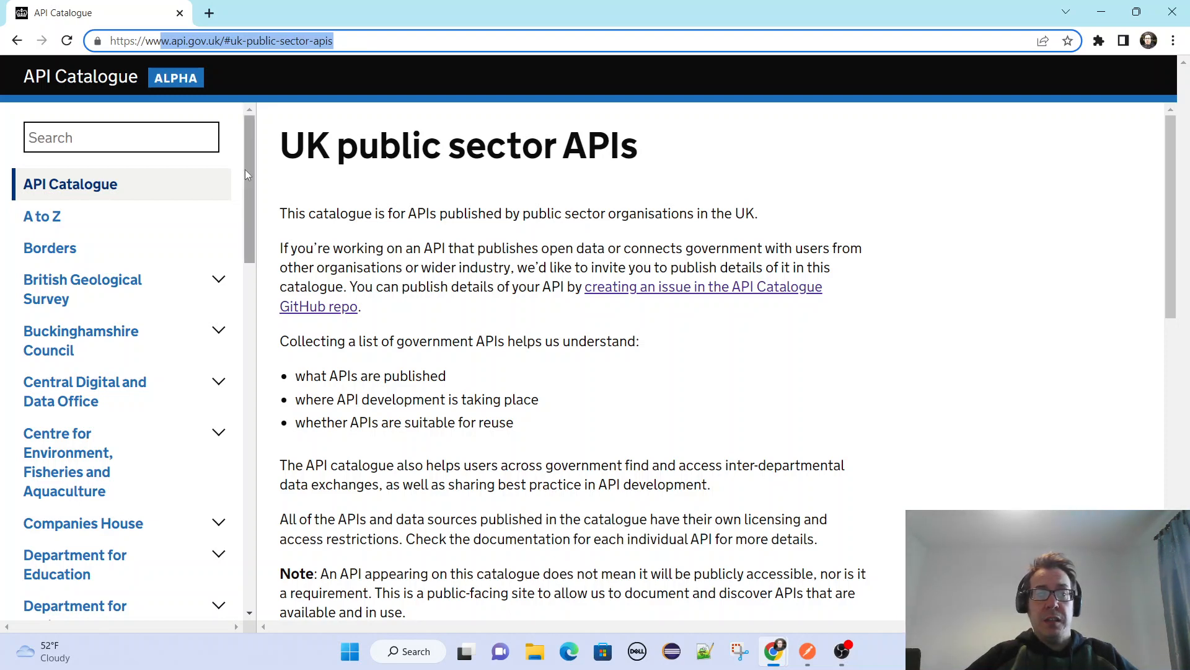
drag(244, 170, 267, 144)
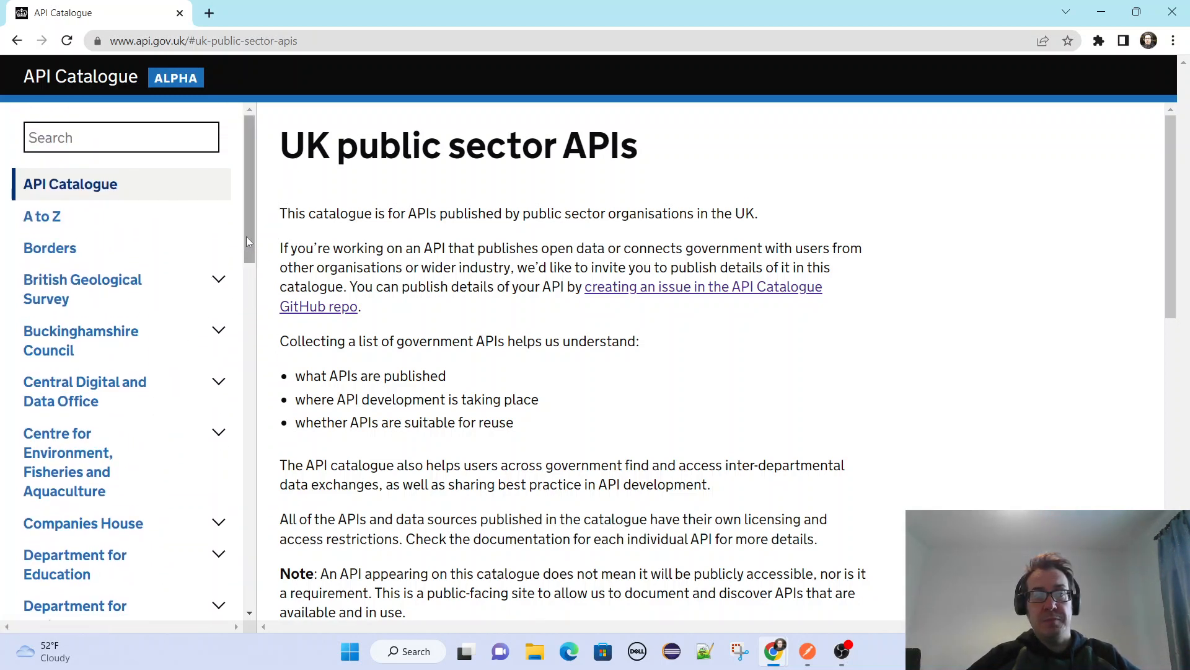
drag(256, 230, 284, 431)
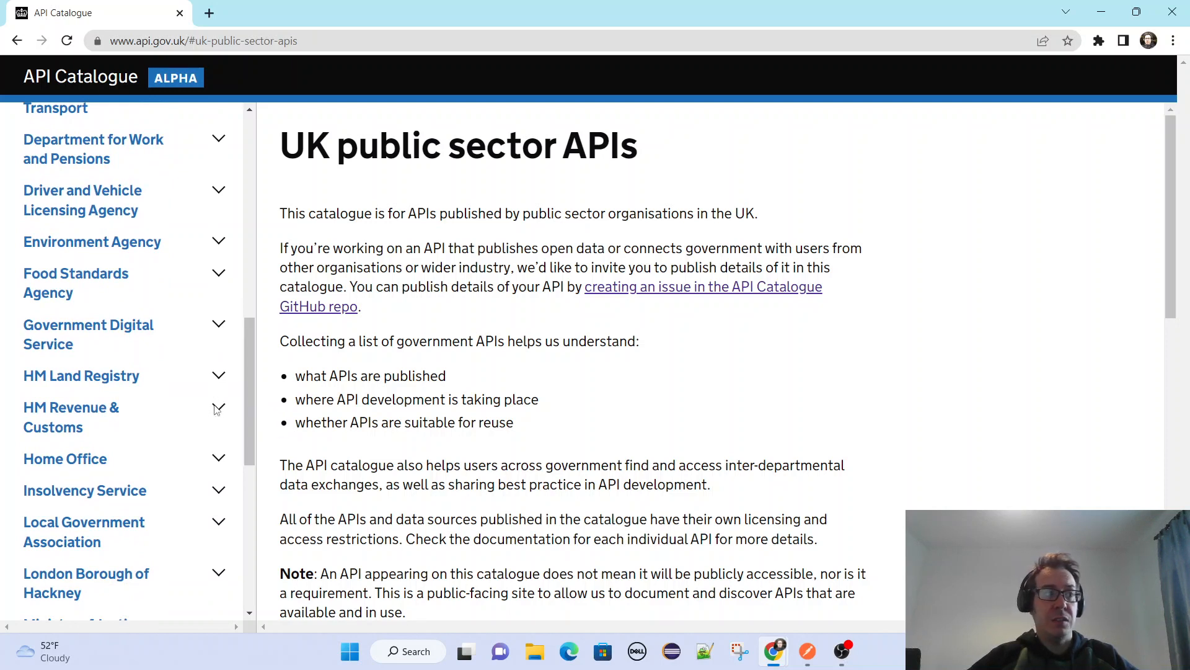
drag(252, 367, 256, 403)
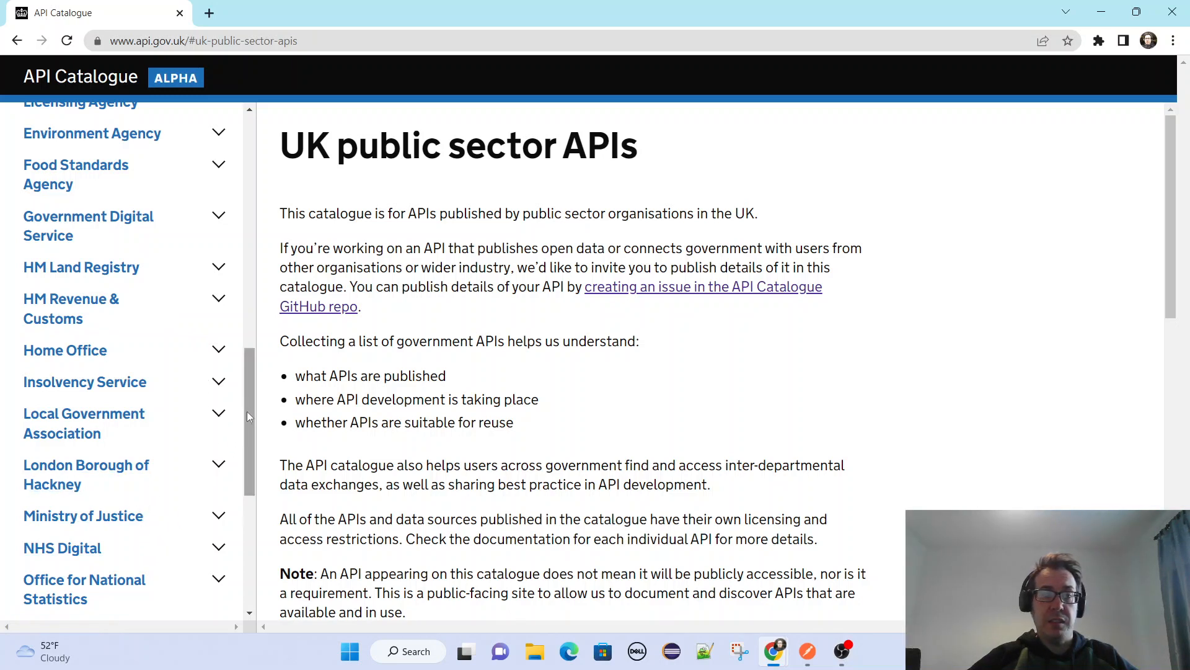
drag(247, 411, 250, 510)
click(218, 510)
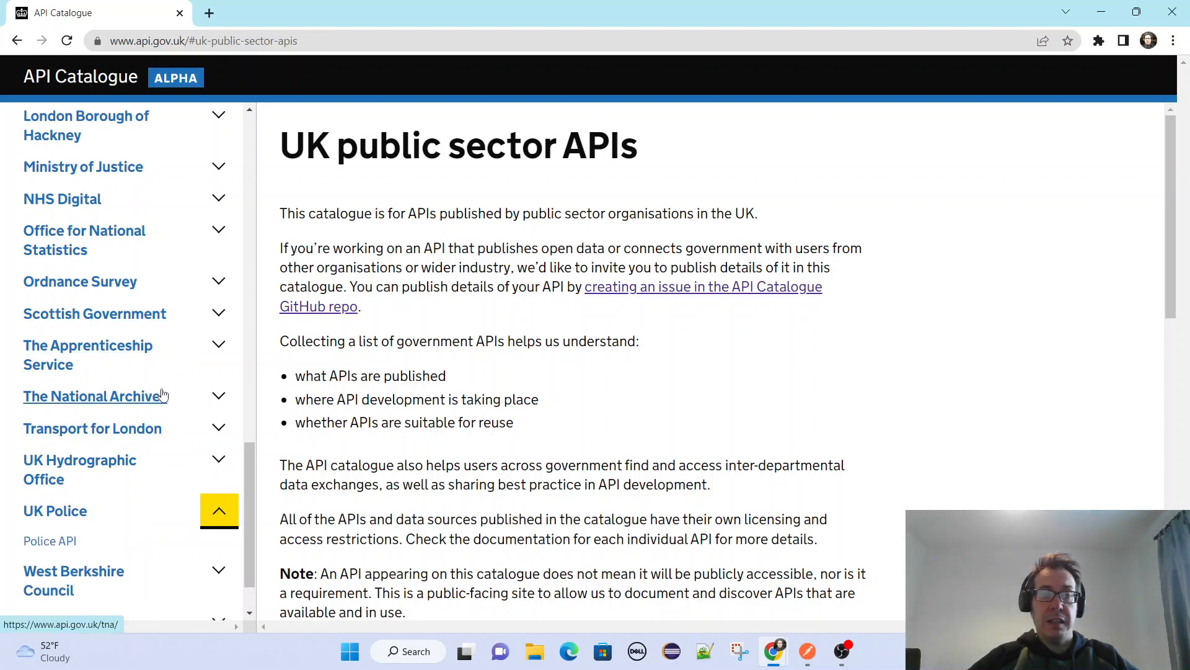
Expand the Government Digital Service entry in the catalogue and open its GOV.UK Content page.
drag(251, 476, 265, 284)
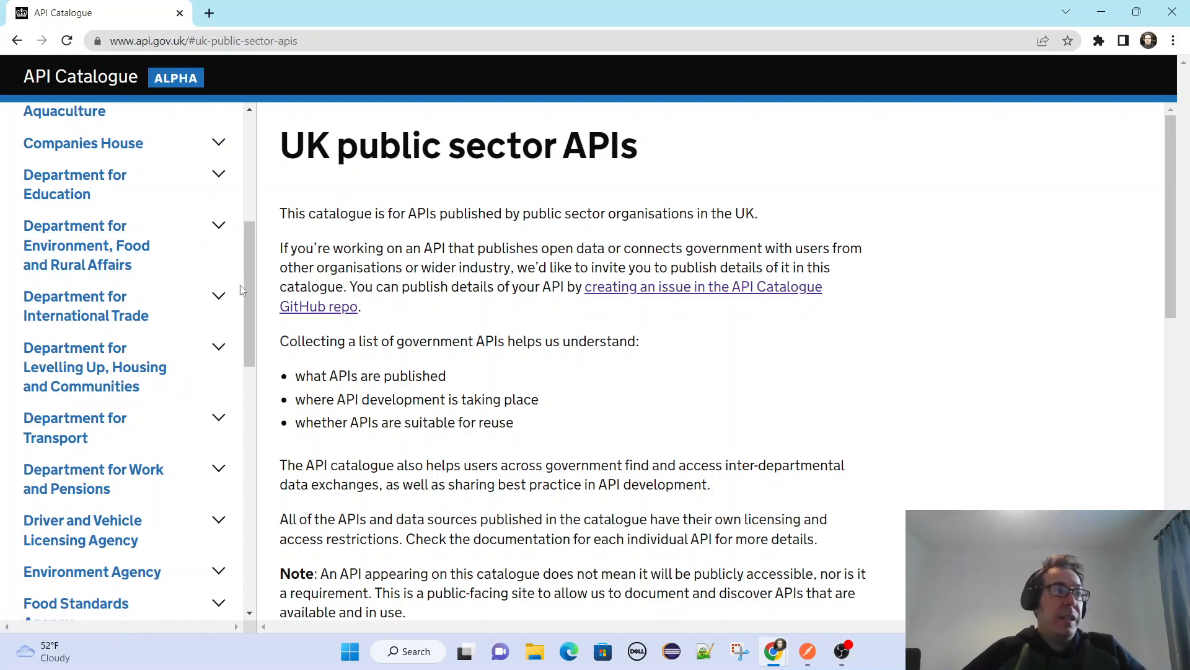
scroll(242, 290, down, 4)
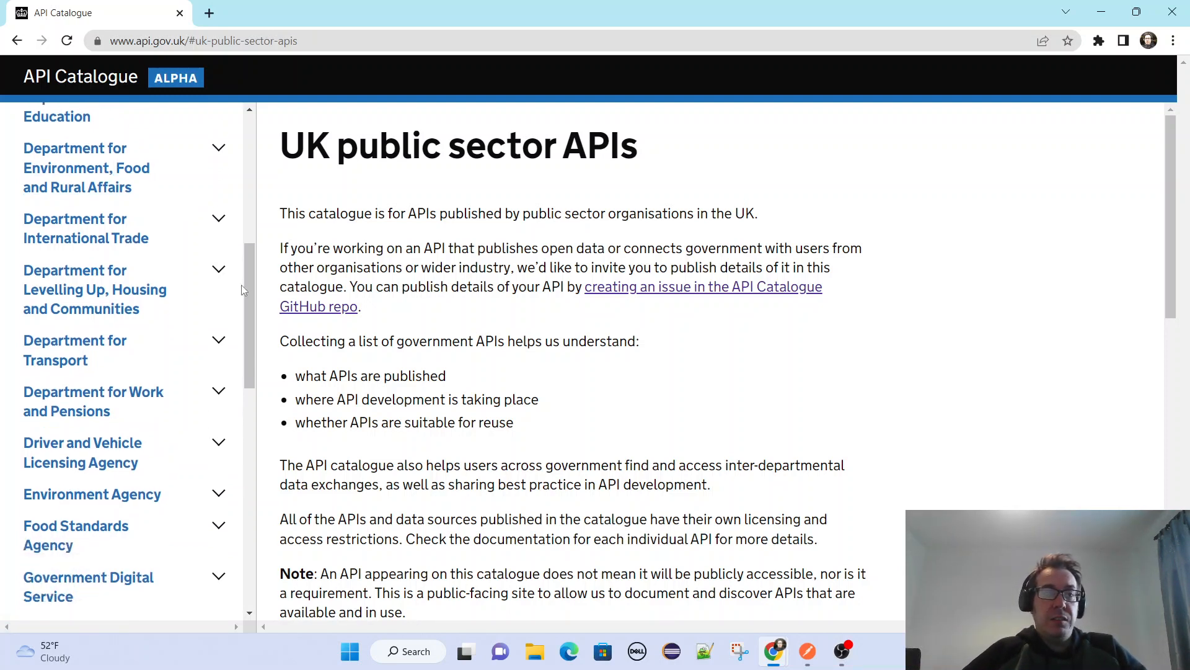
scroll(236, 292, up, 2)
scroll(236, 292, up, 7)
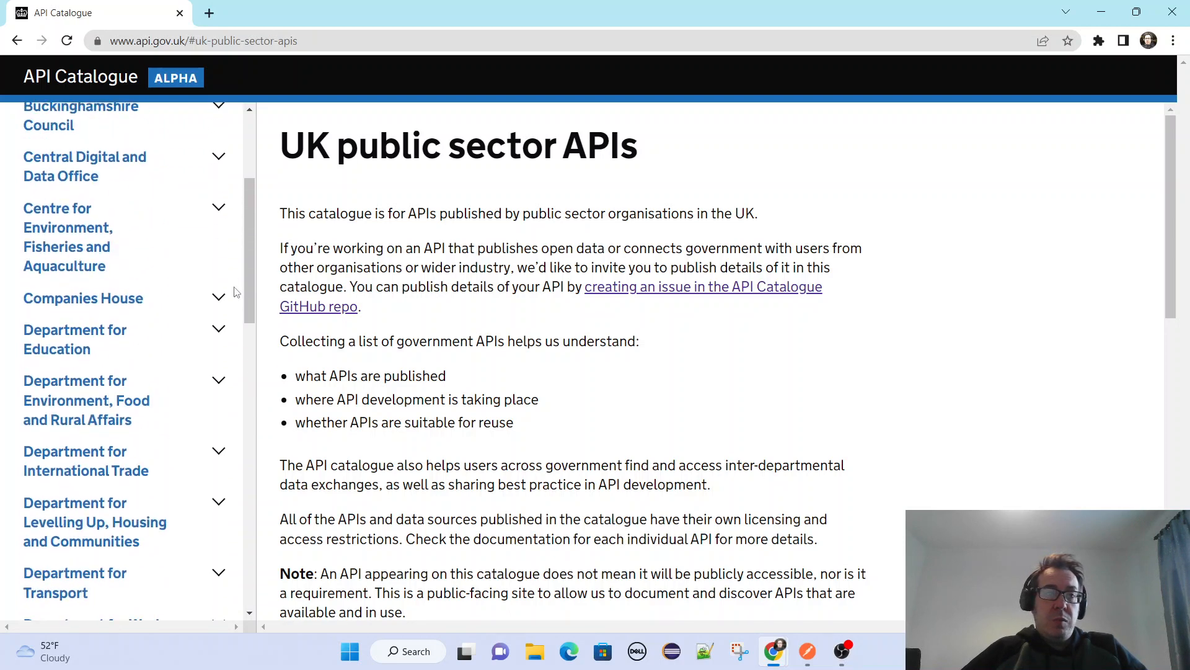
scroll(242, 292, down, 6)
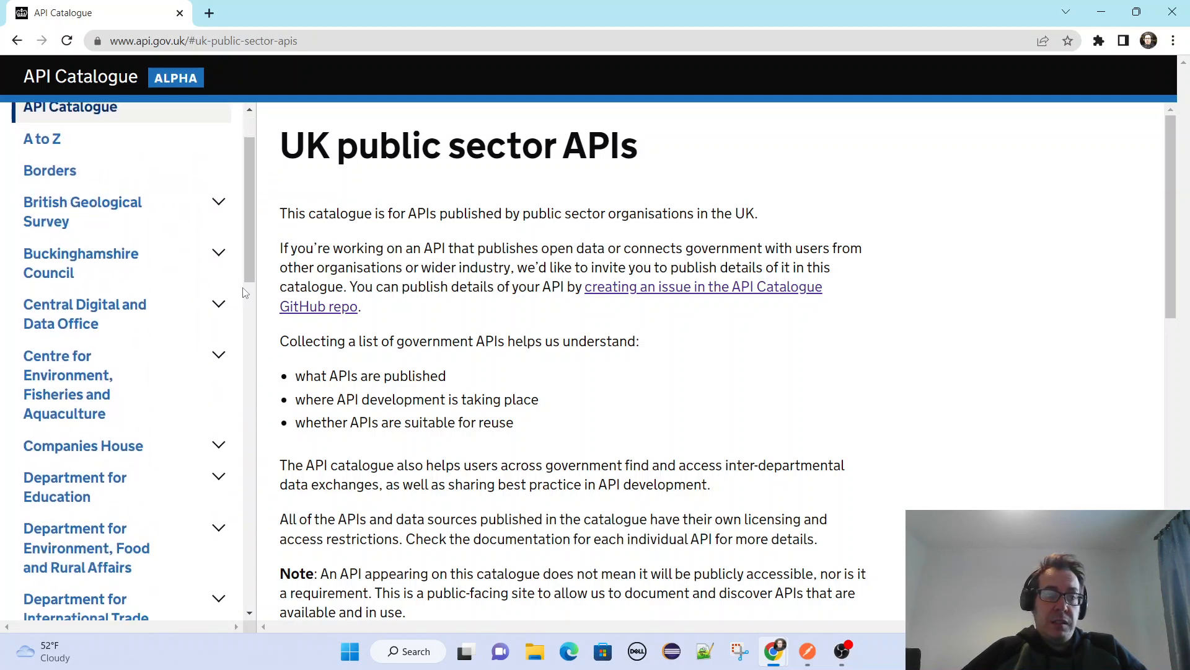
scroll(243, 291, down, 3)
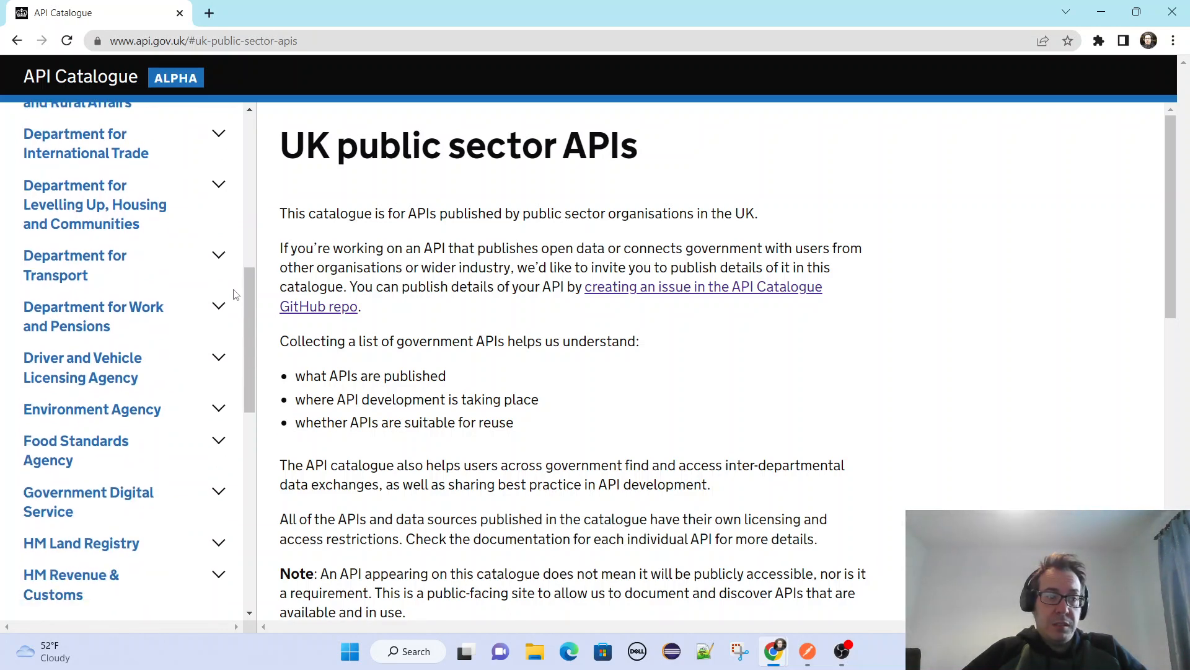
scroll(251, 326, down, 2)
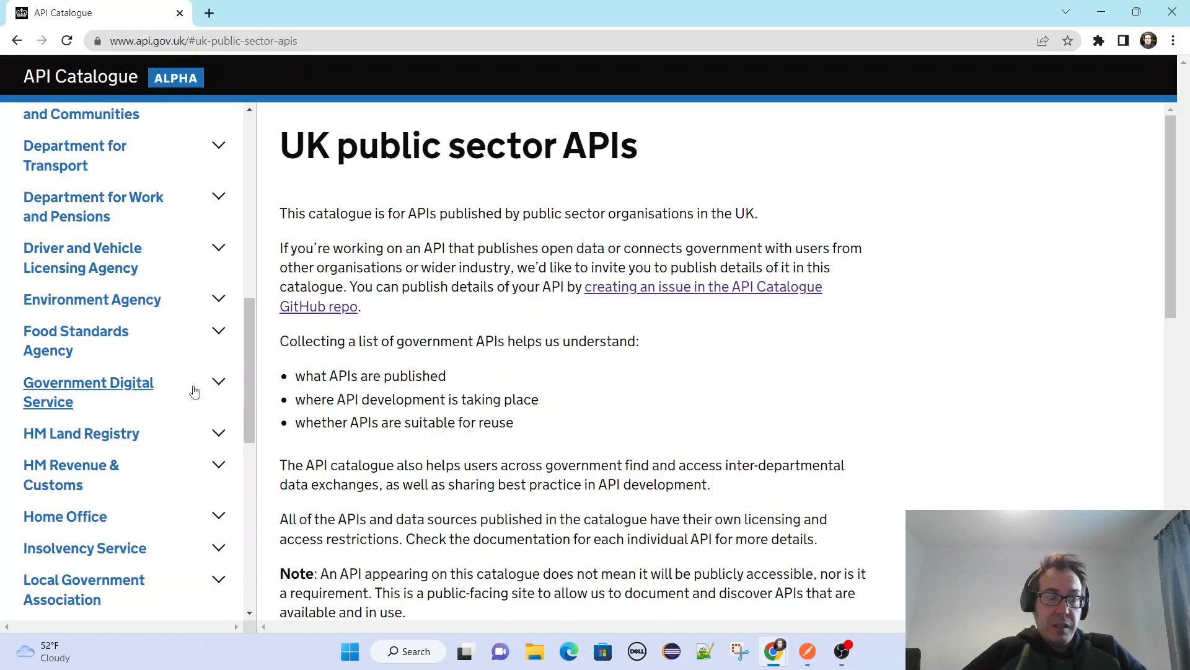
click(220, 384)
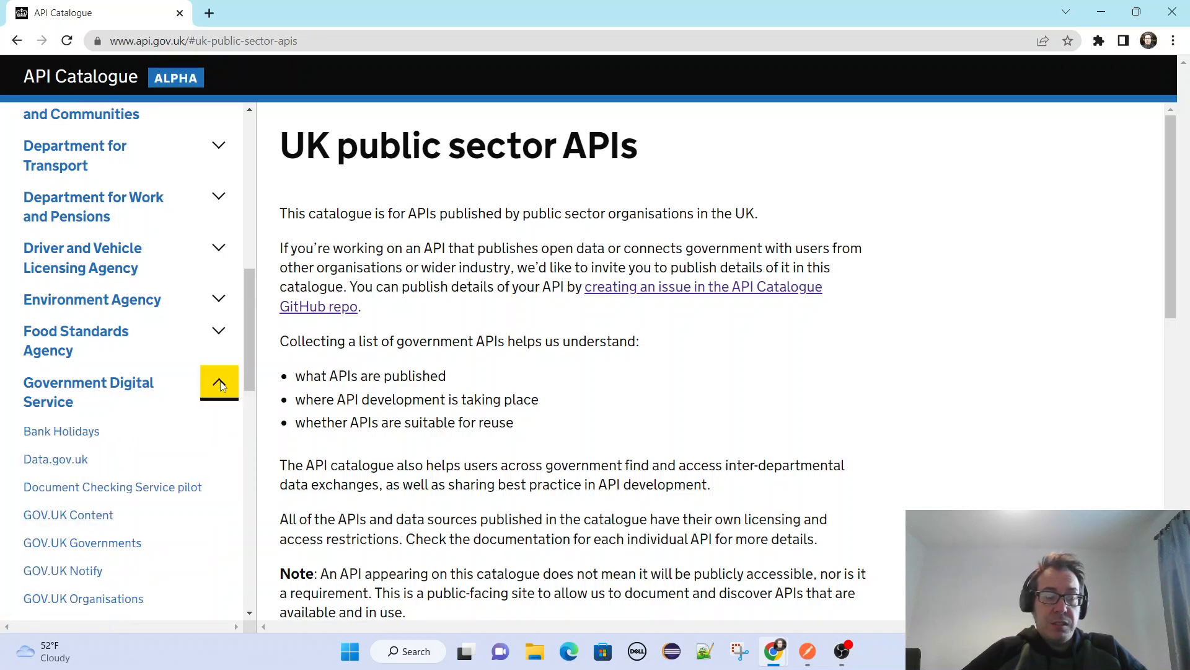
scroll(239, 368, down, 1)
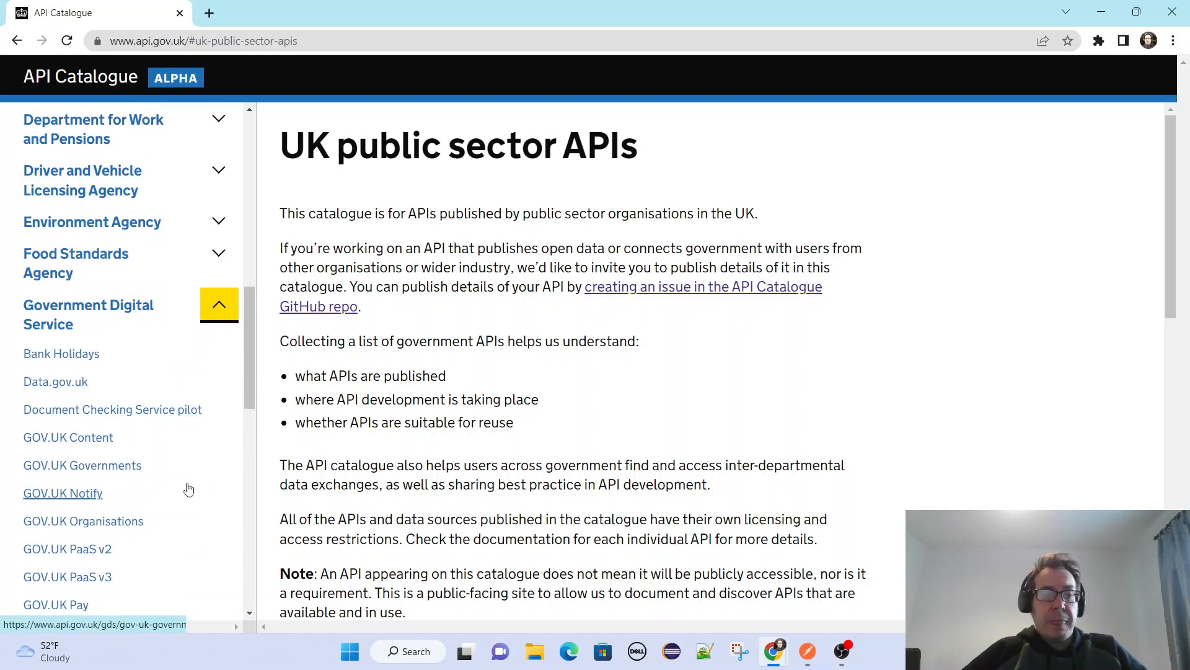
click(88, 441)
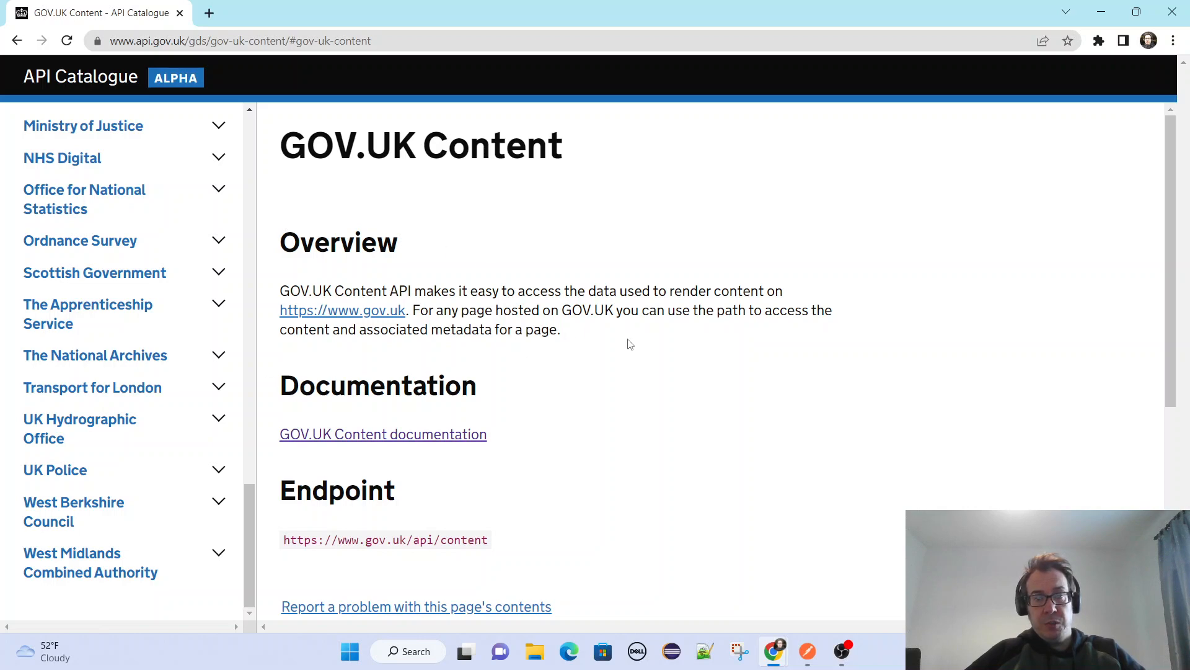
Review the GOV.UK Content overview and endpoint, and open the GOV.UK Content documentation in a new browser tab.
drag(603, 329, 245, 278)
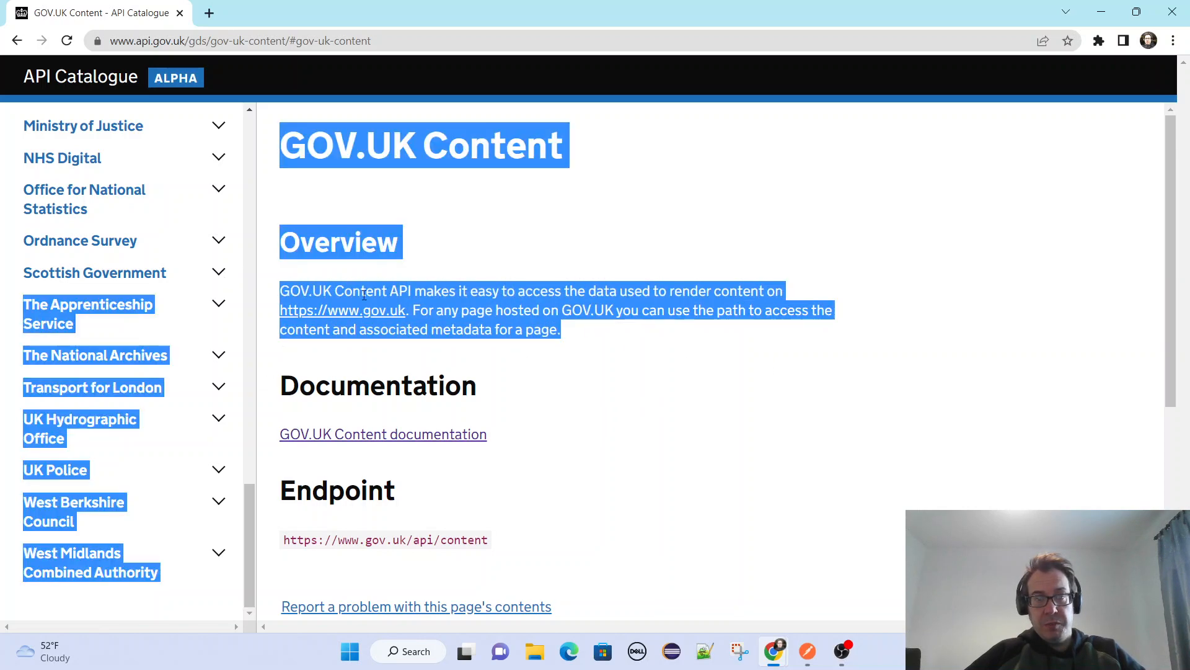
scroll(863, 330, down, 2)
click(867, 311)
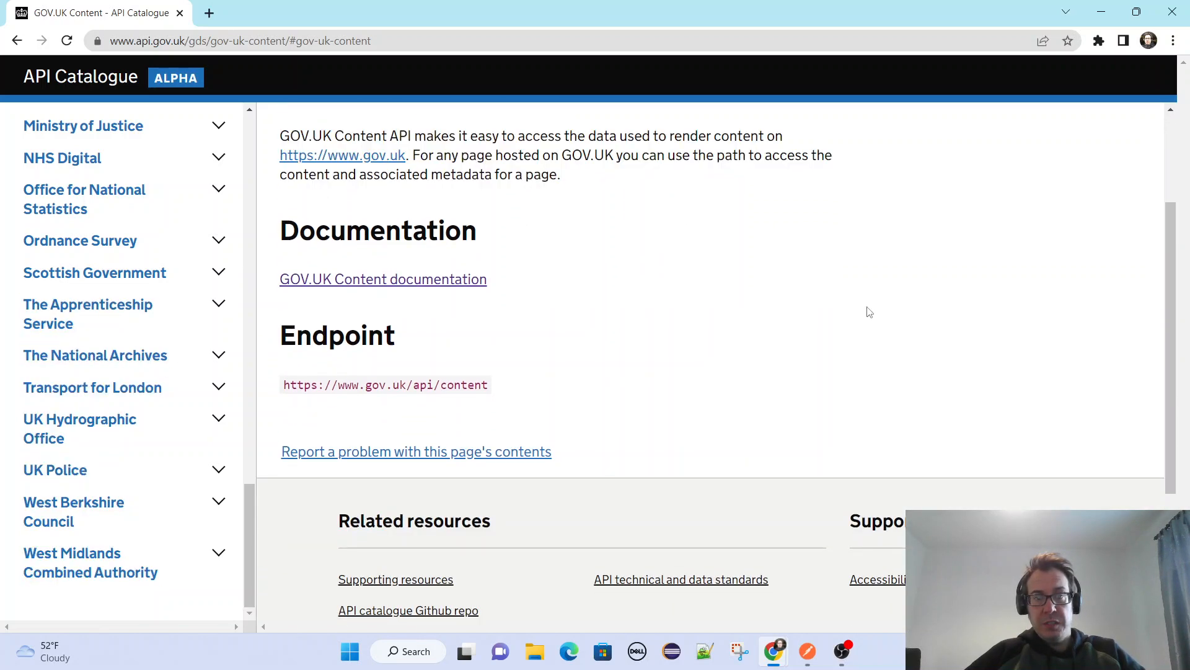
scroll(848, 321, up, 2)
scroll(848, 321, up, 1)
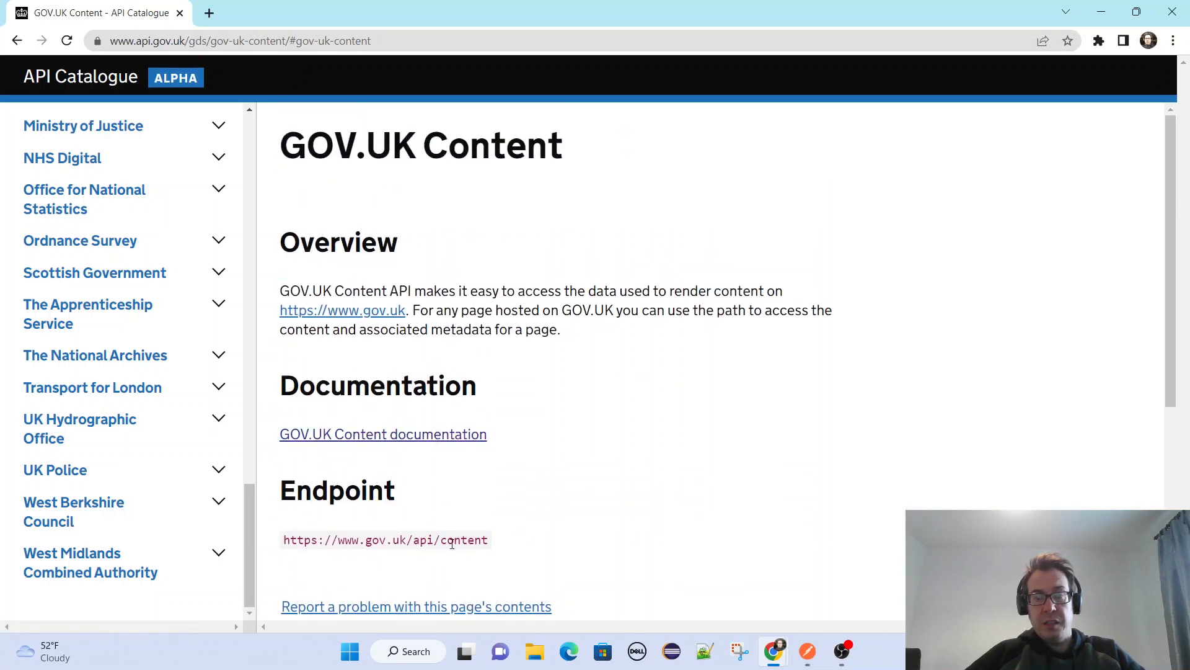
right_click(423, 439)
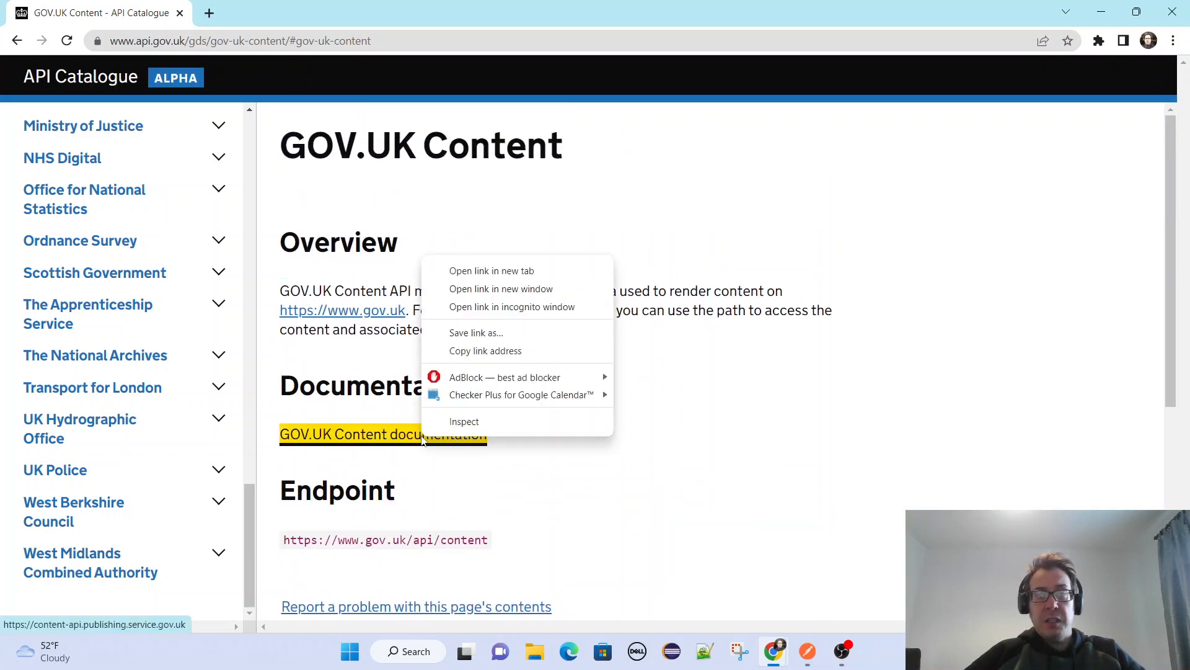
click(516, 271)
click(312, 12)
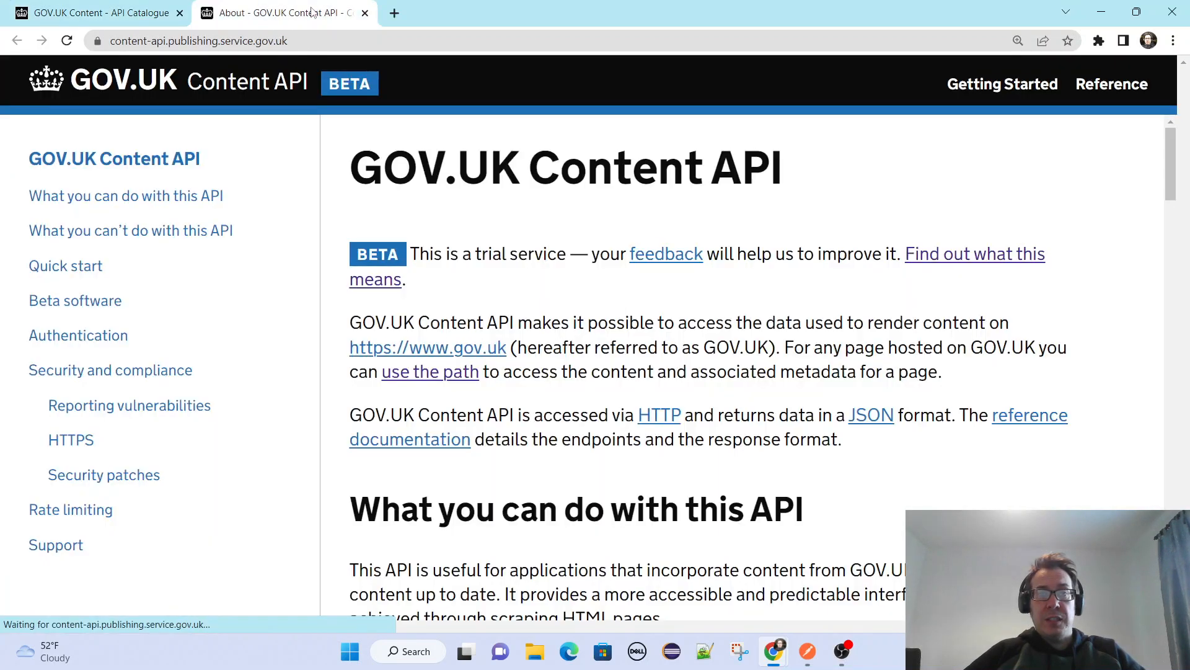
Read through the Content API documentation, covering its uses, limitations, quick start, authentication, security, rate limiting and support sections.
scroll(964, 324, down, 10)
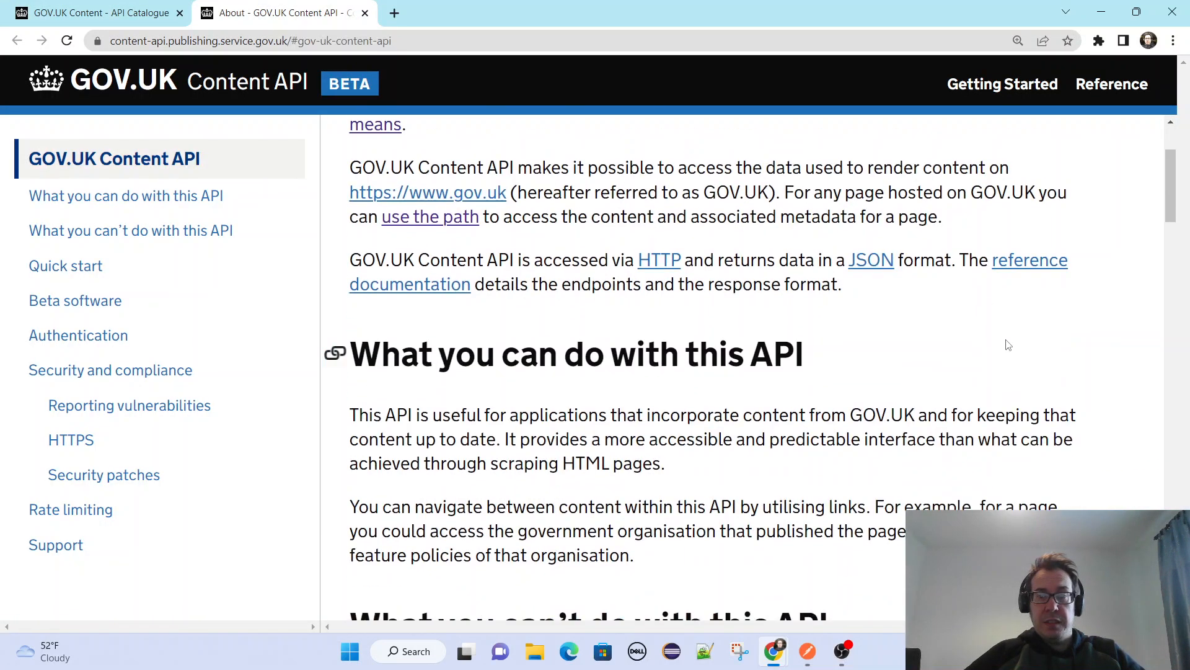
scroll(1143, 381, down, 6)
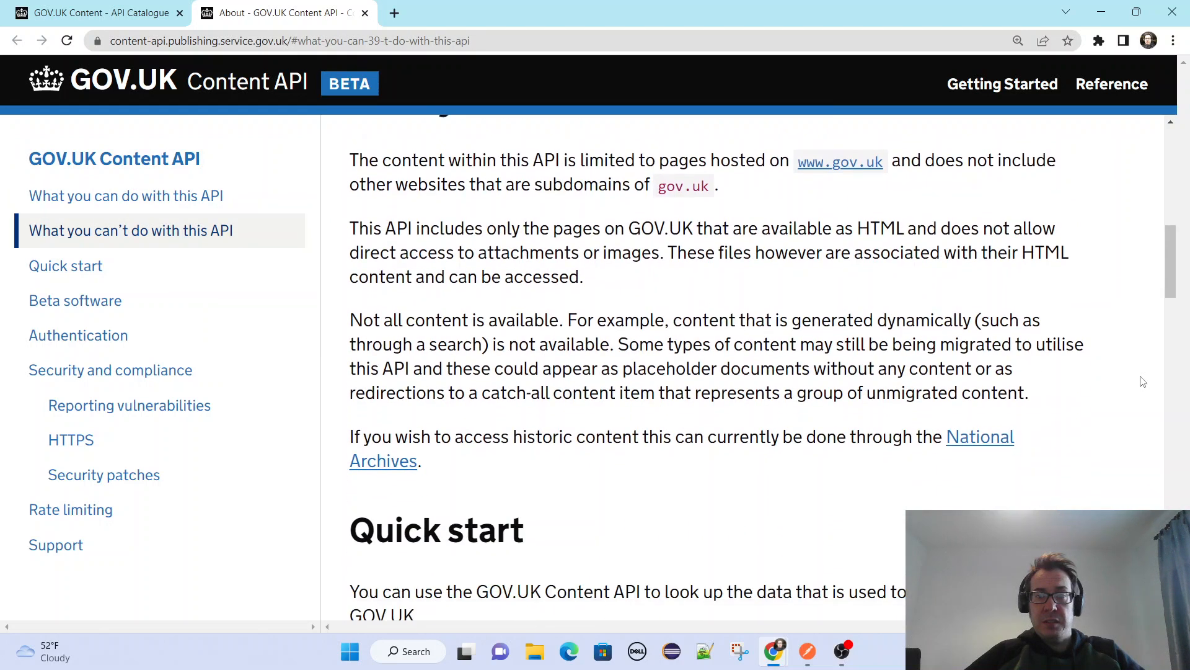
scroll(1142, 381, down, 7)
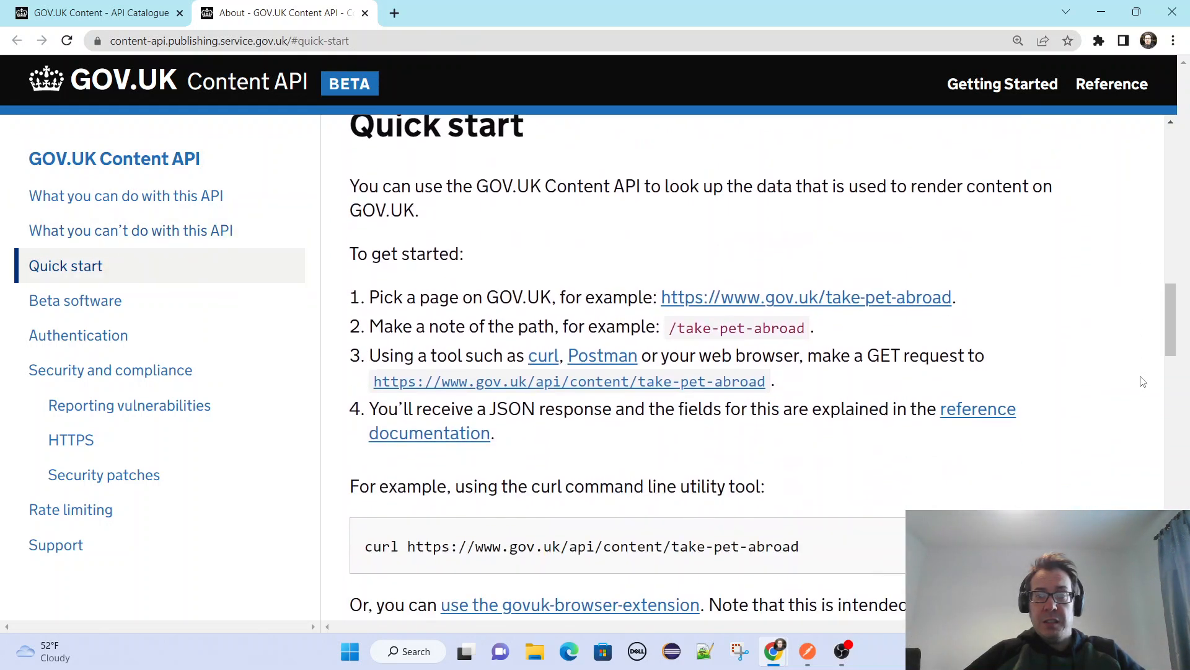
scroll(1143, 382, down, 6)
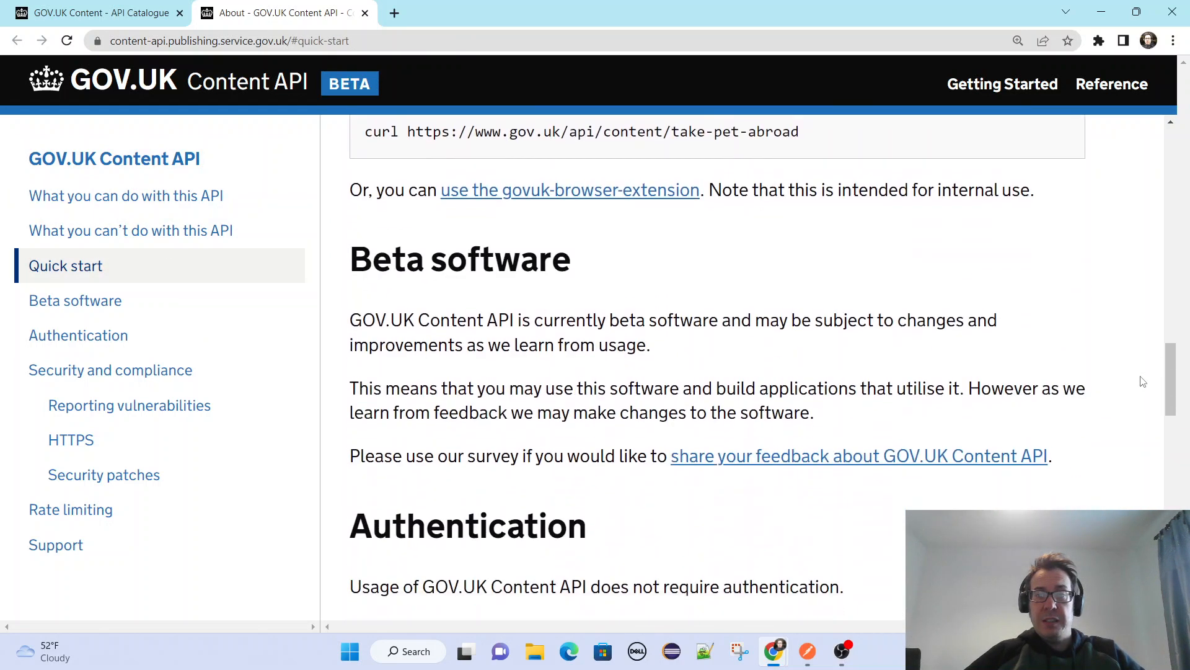
scroll(1143, 381, down, 7)
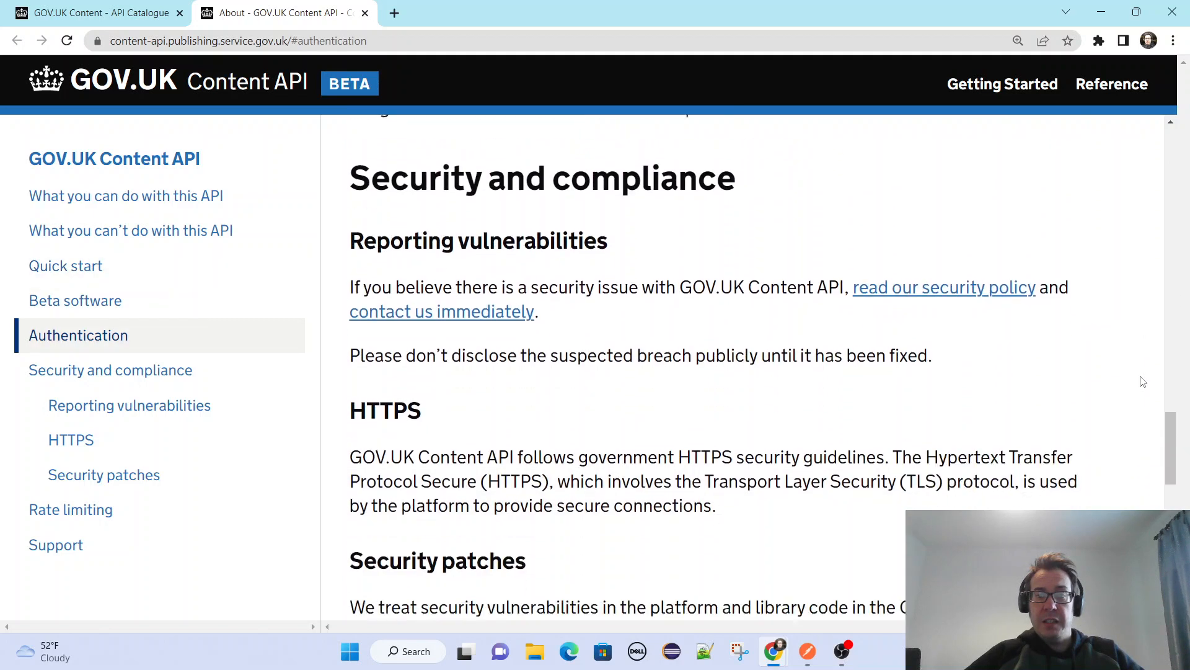
scroll(1142, 381, down, 8)
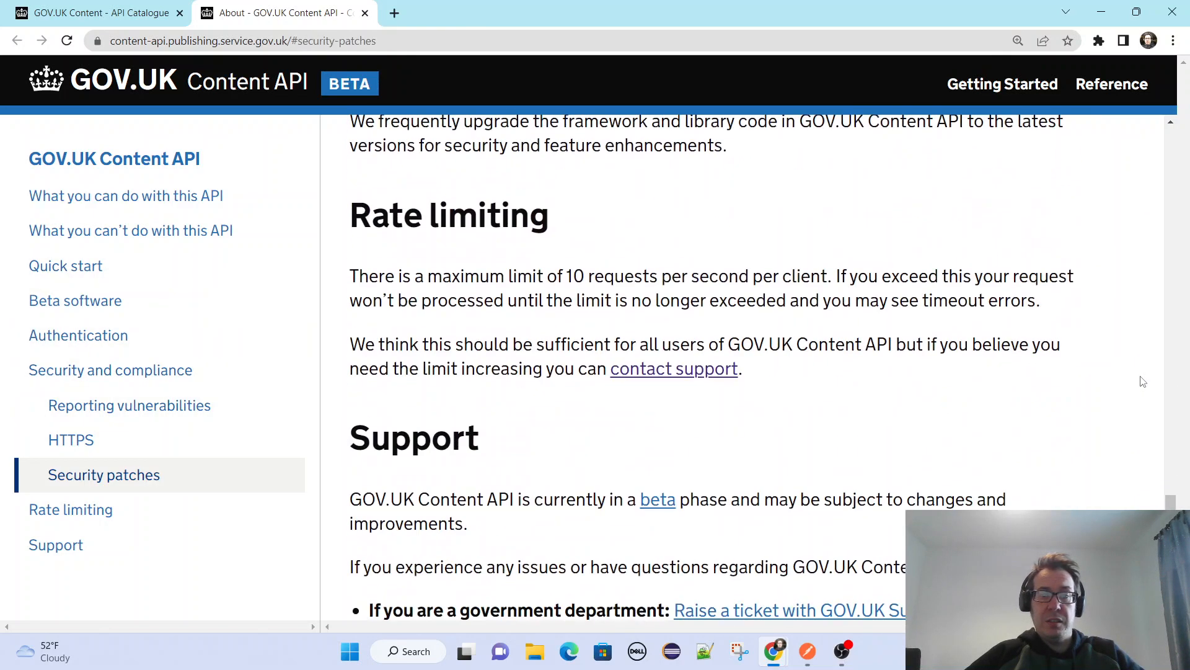
scroll(1143, 382, up, 20)
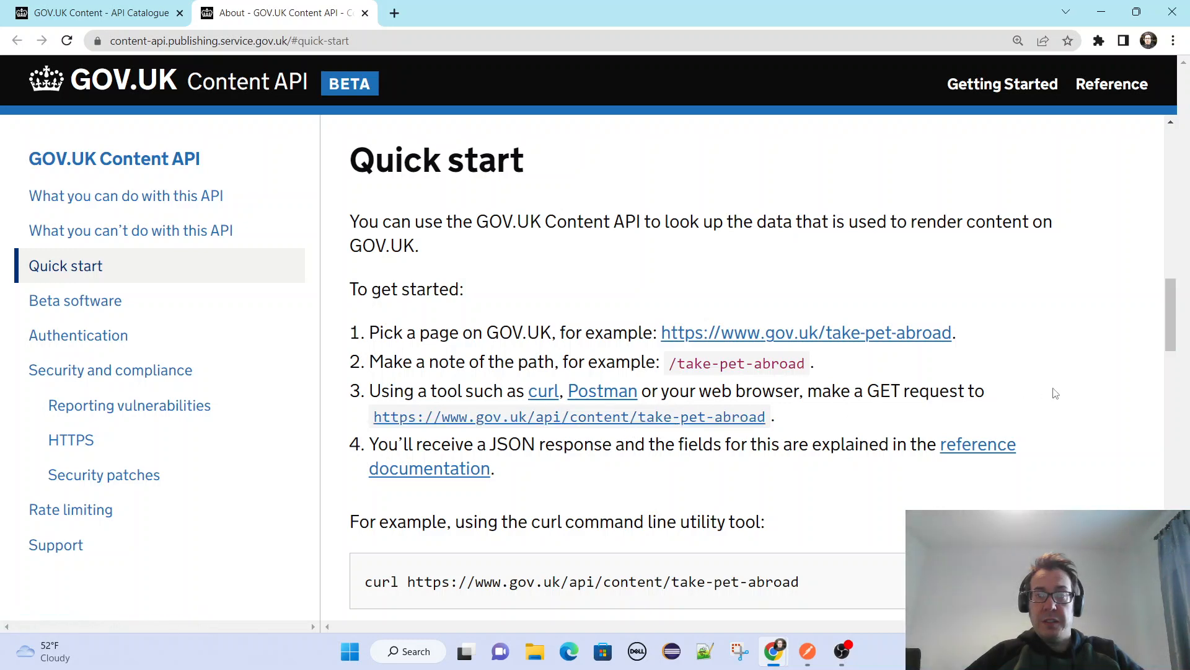
scroll(1118, 400, up, 3)
scroll(1117, 399, up, 5)
scroll(1118, 400, up, 6)
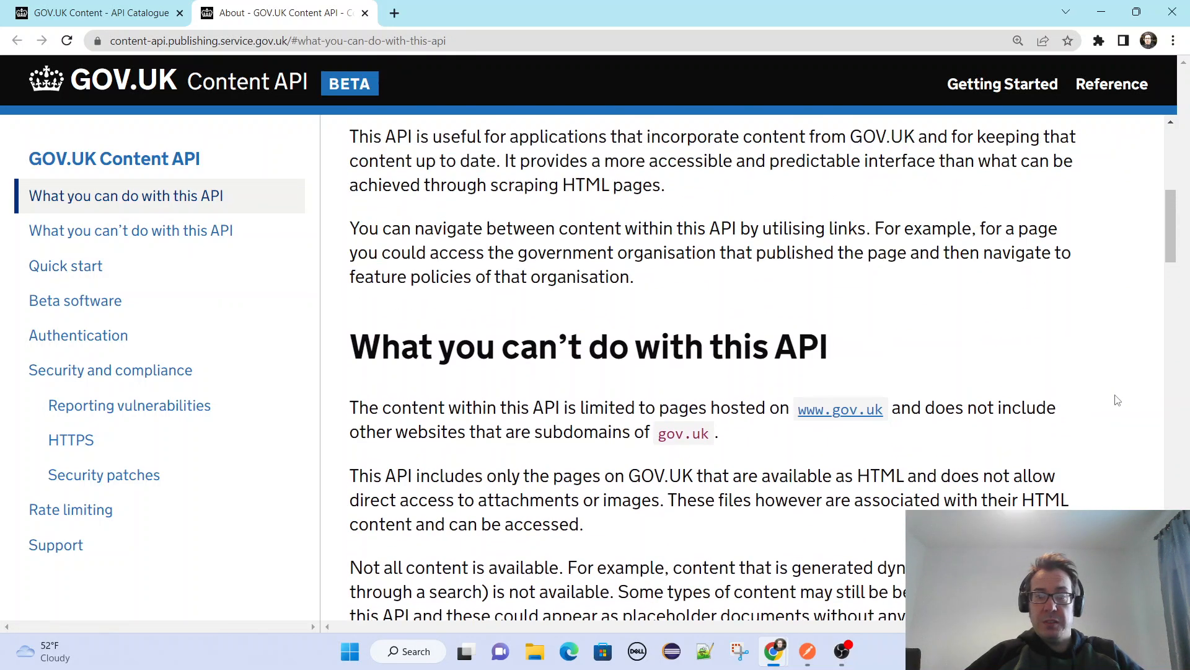
scroll(1118, 400, up, 3)
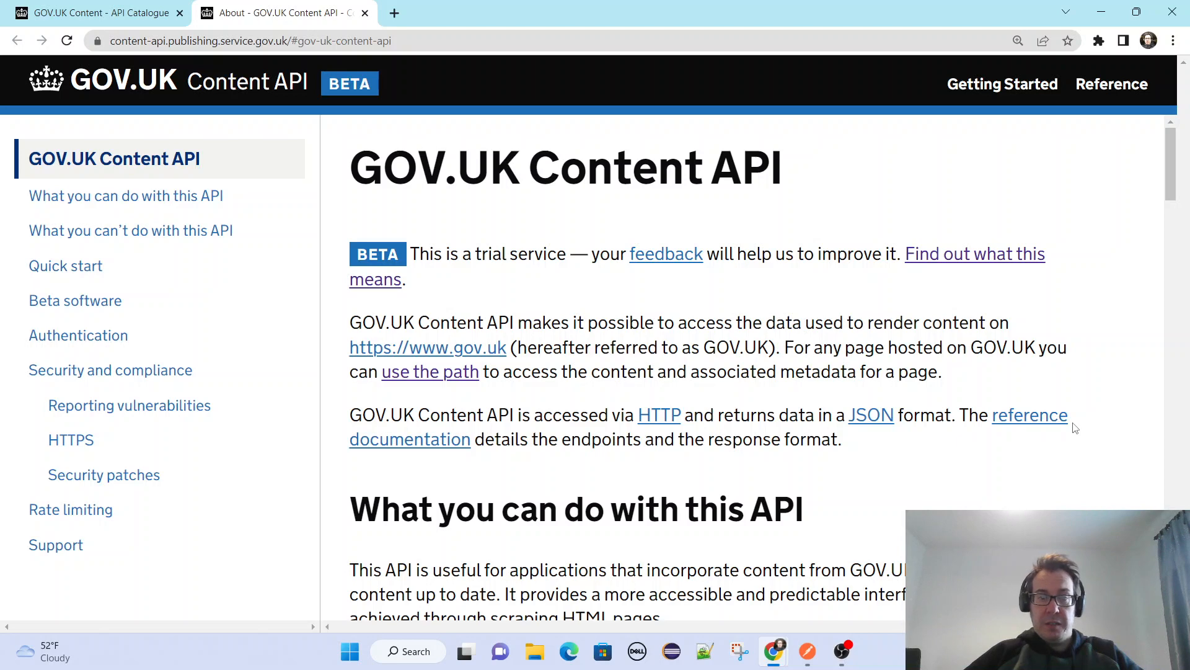
Open the Content API reference documentation in a new browser tab and review its request, response and object field sections.
right_click(1029, 417)
click(926, 432)
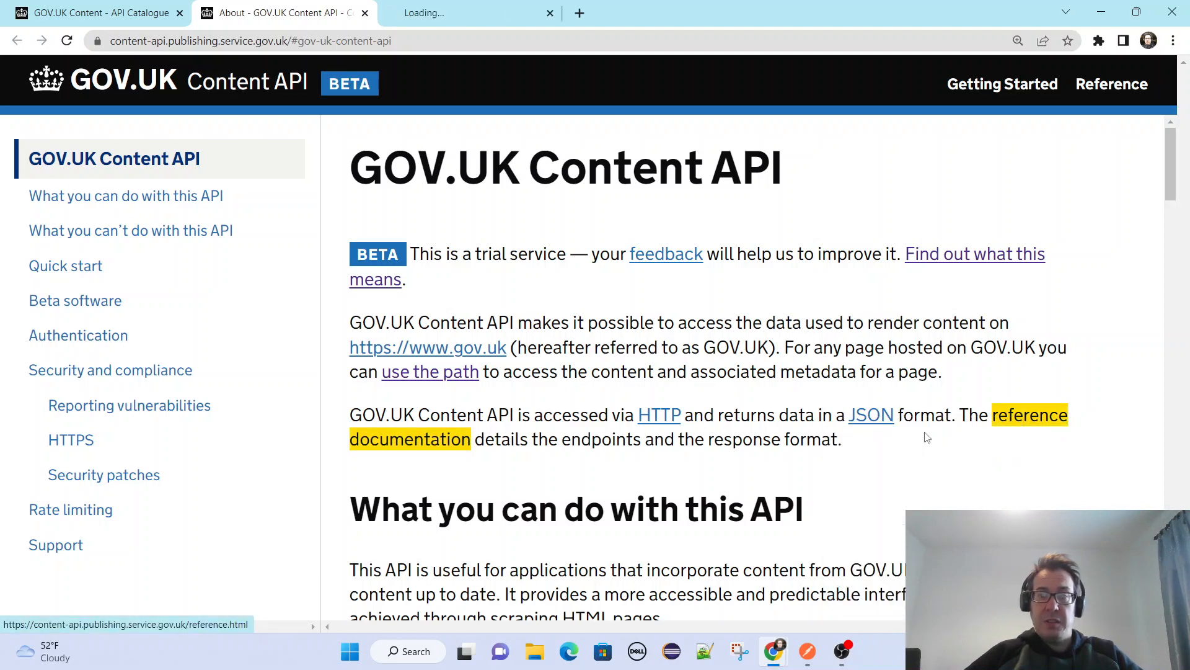
click(438, 6)
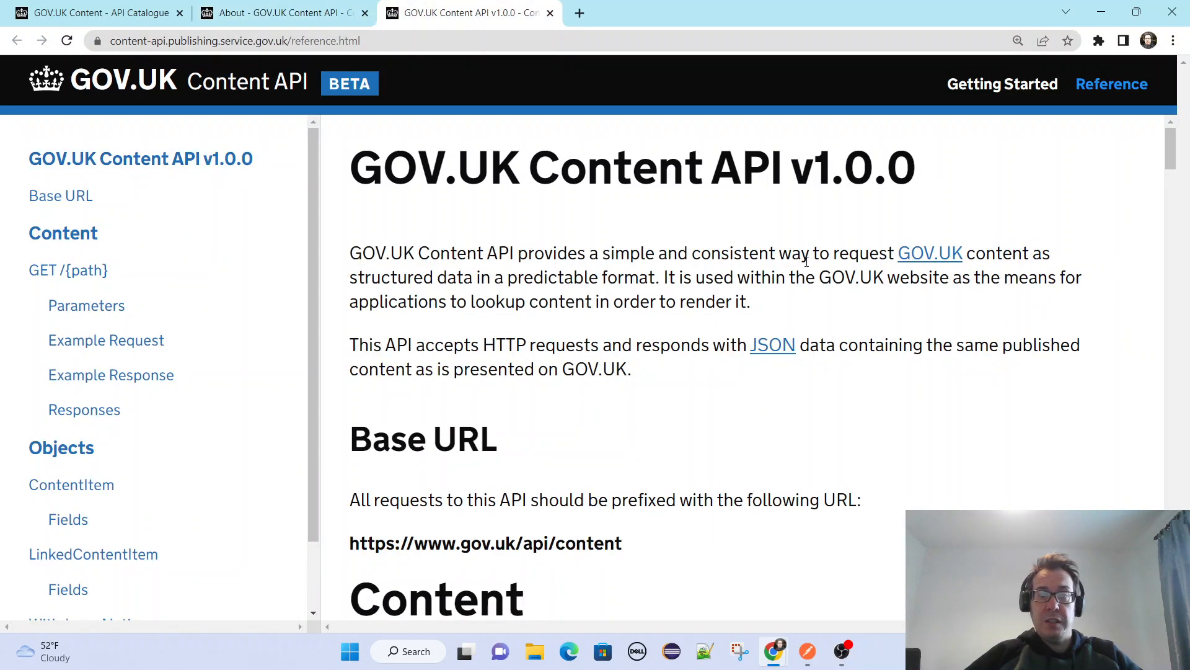
scroll(948, 284, down, 10)
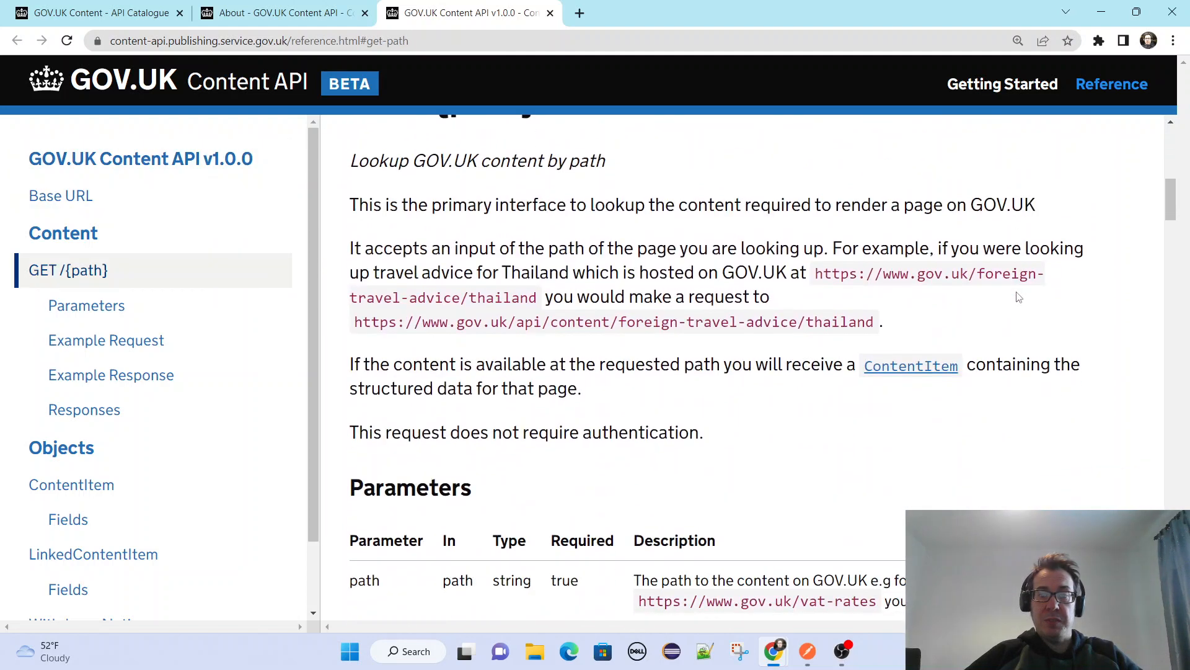
scroll(1068, 303, down, 10)
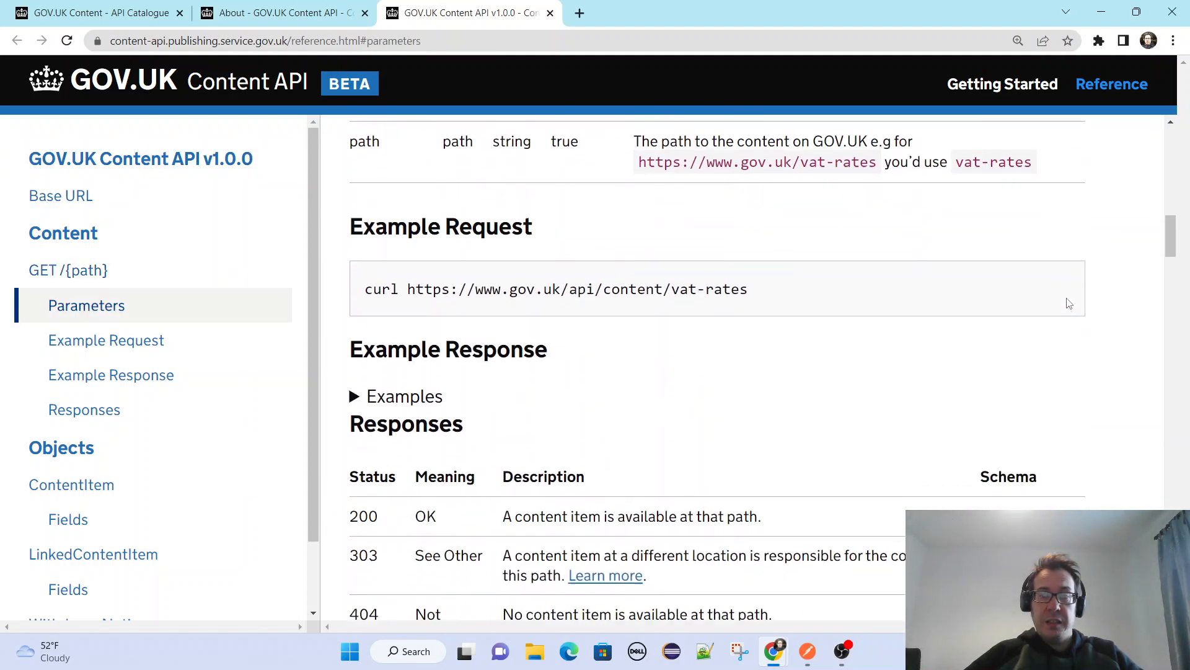
scroll(1068, 303, down, 8)
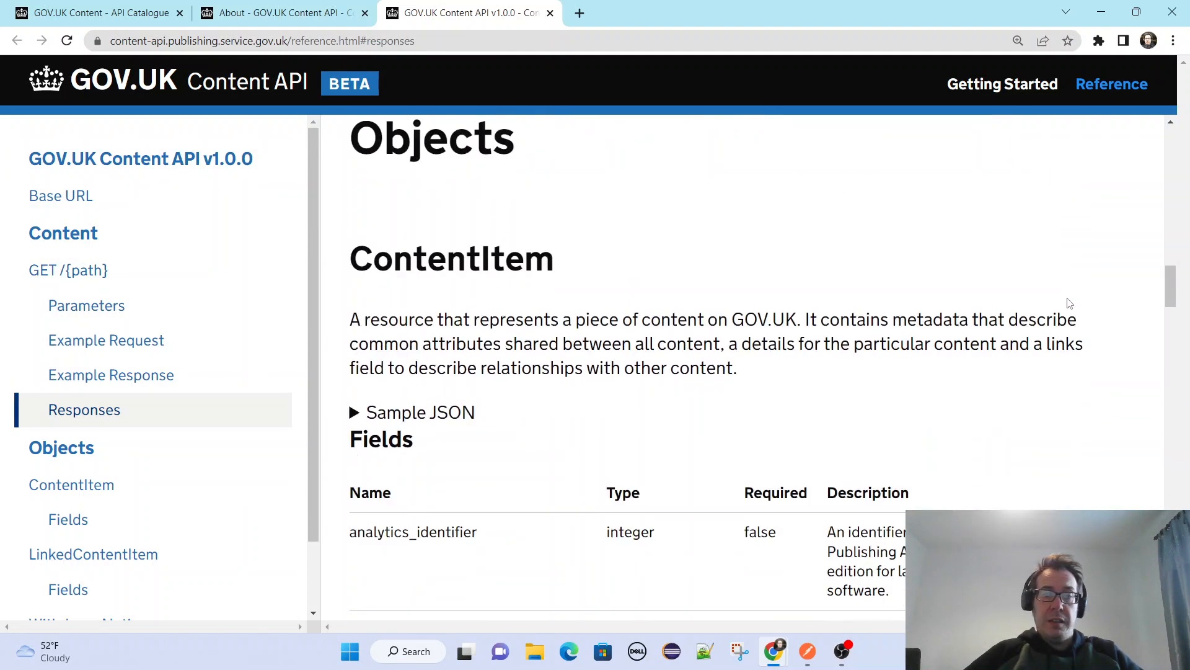
scroll(1068, 303, down, 12)
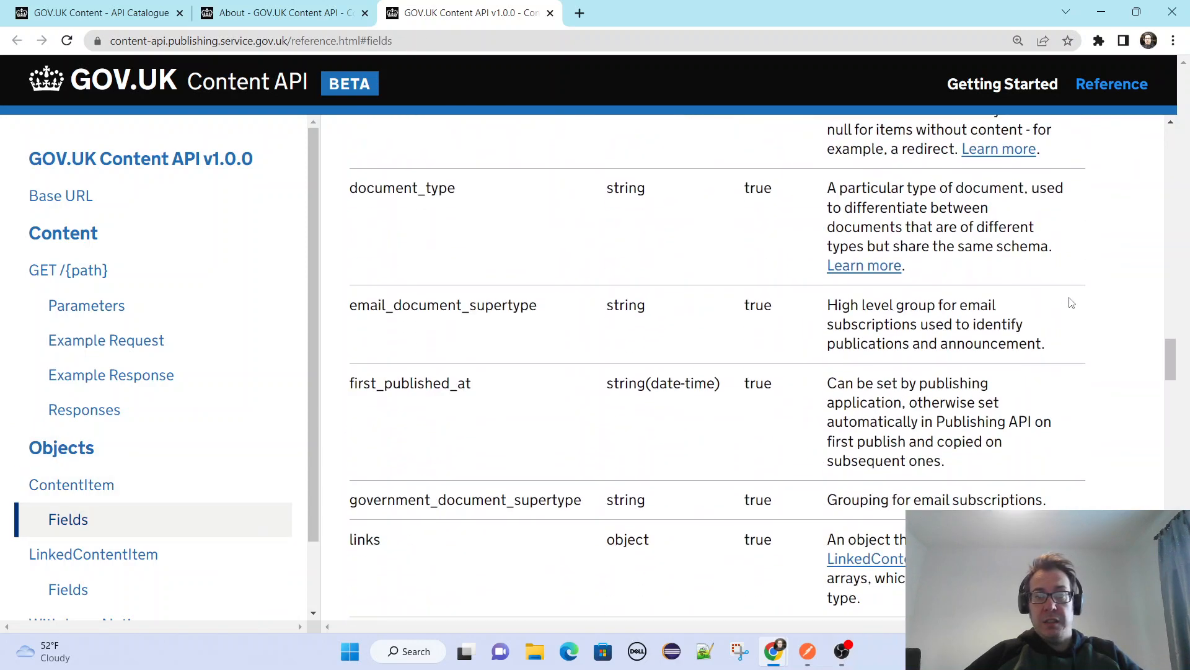
scroll(1068, 304, down, 15)
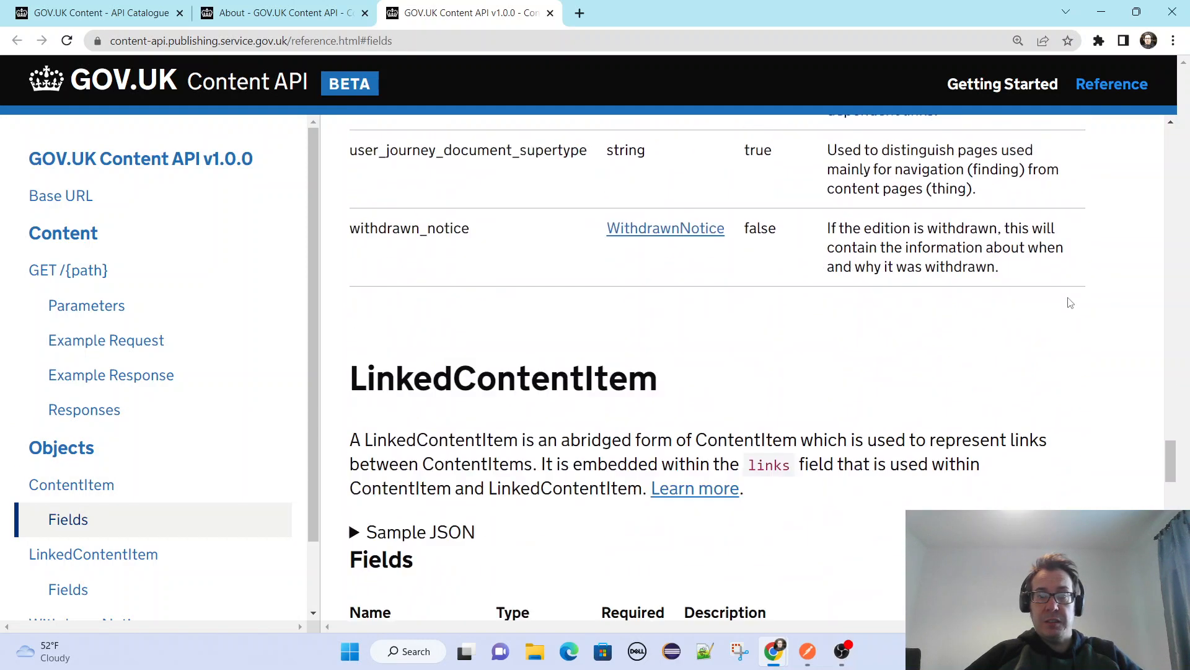
Review the LinkedContentItem and WithdrawnNotice fields, and go to the GET /{path} section to highlight the foreign-travel-advice part of the example request.
scroll(1068, 303, down, 5)
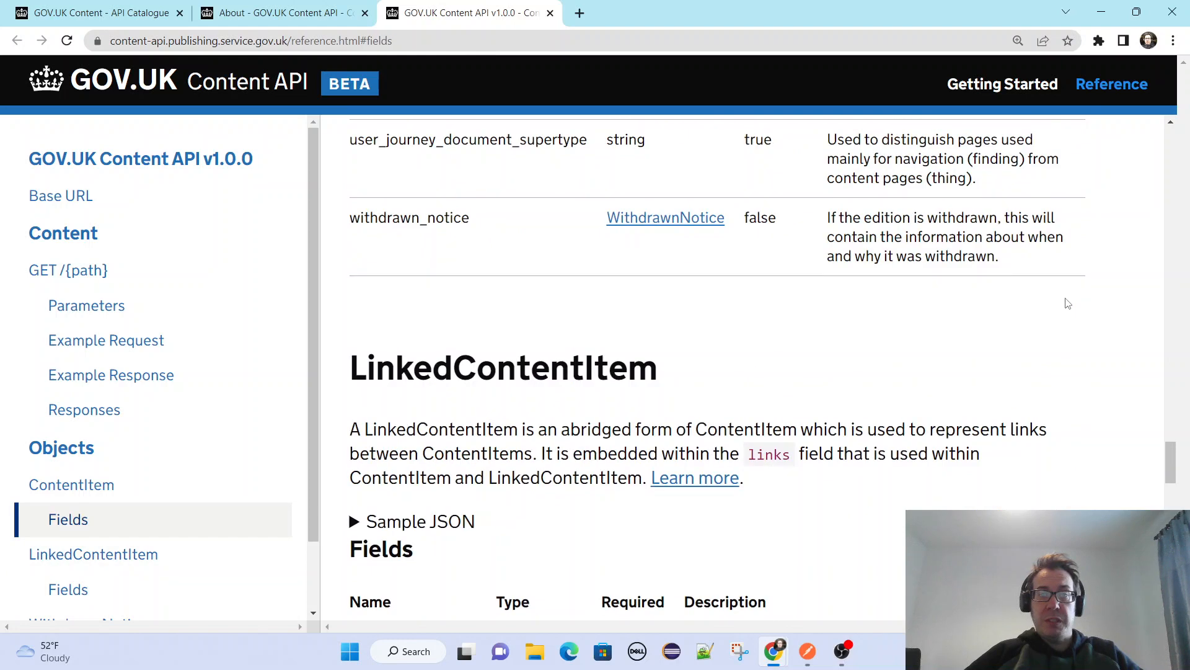
scroll(1068, 303, down, 3)
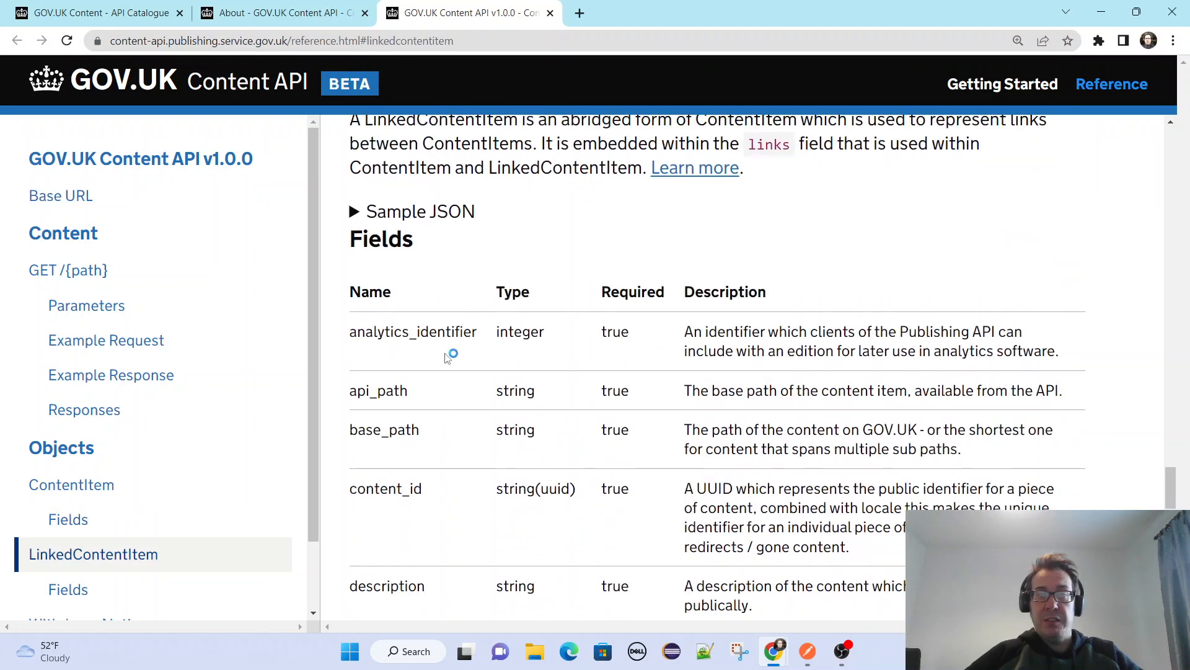
scroll(862, 414, down, 15)
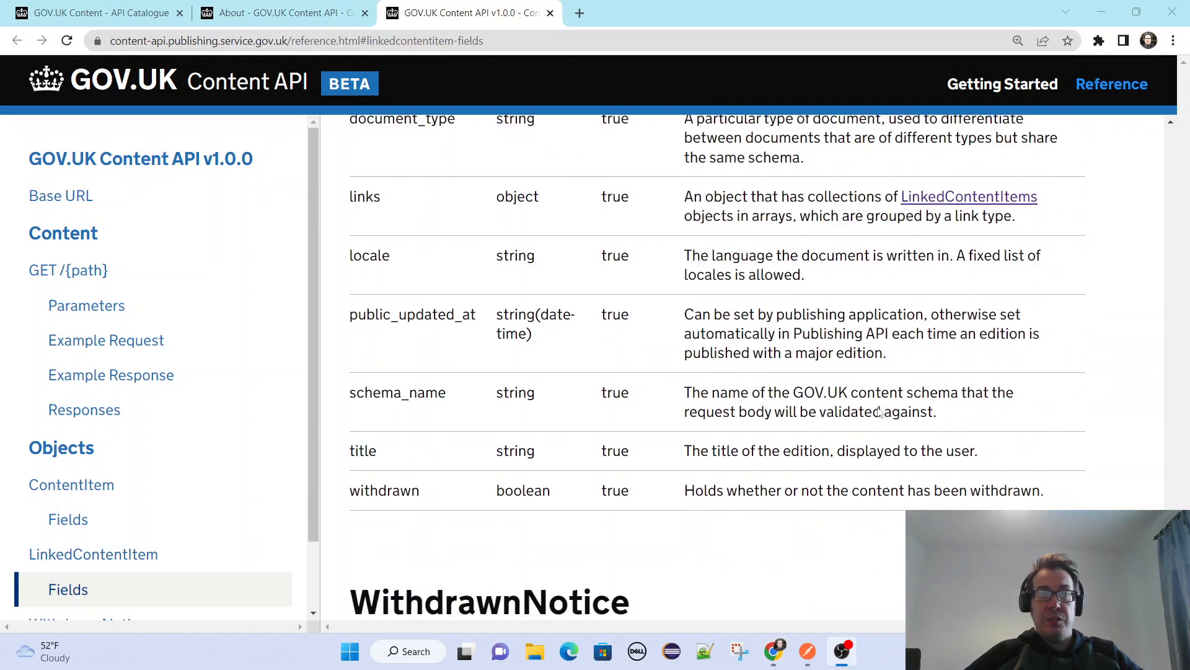
scroll(160, 260, down, 2)
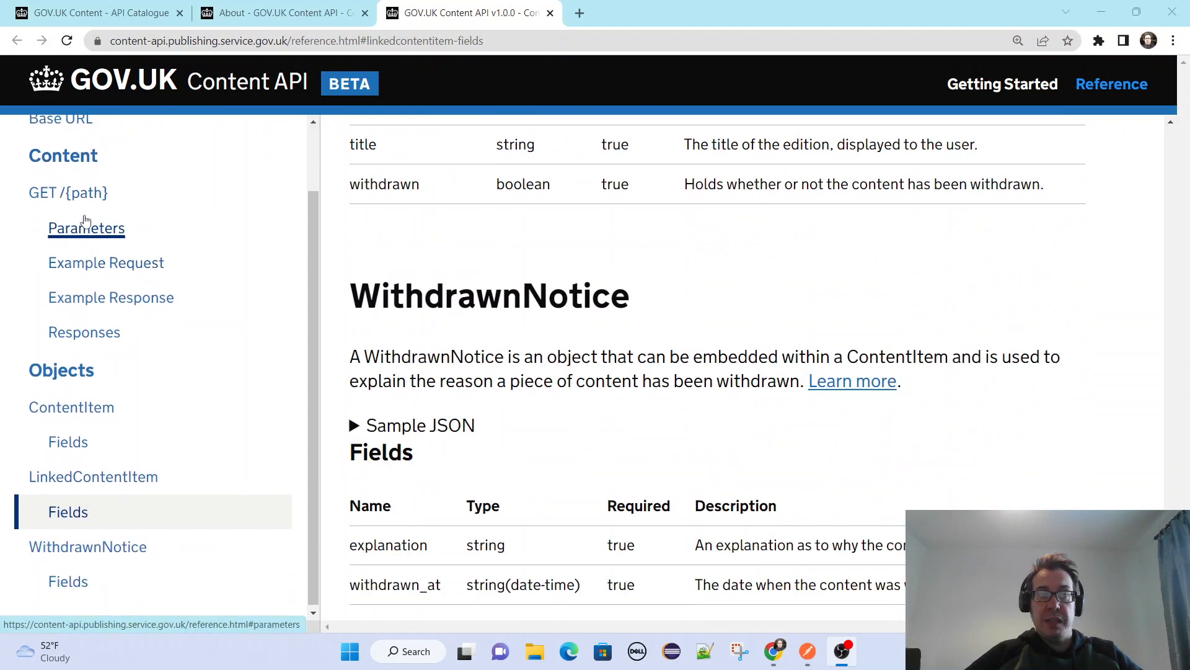
click(88, 199)
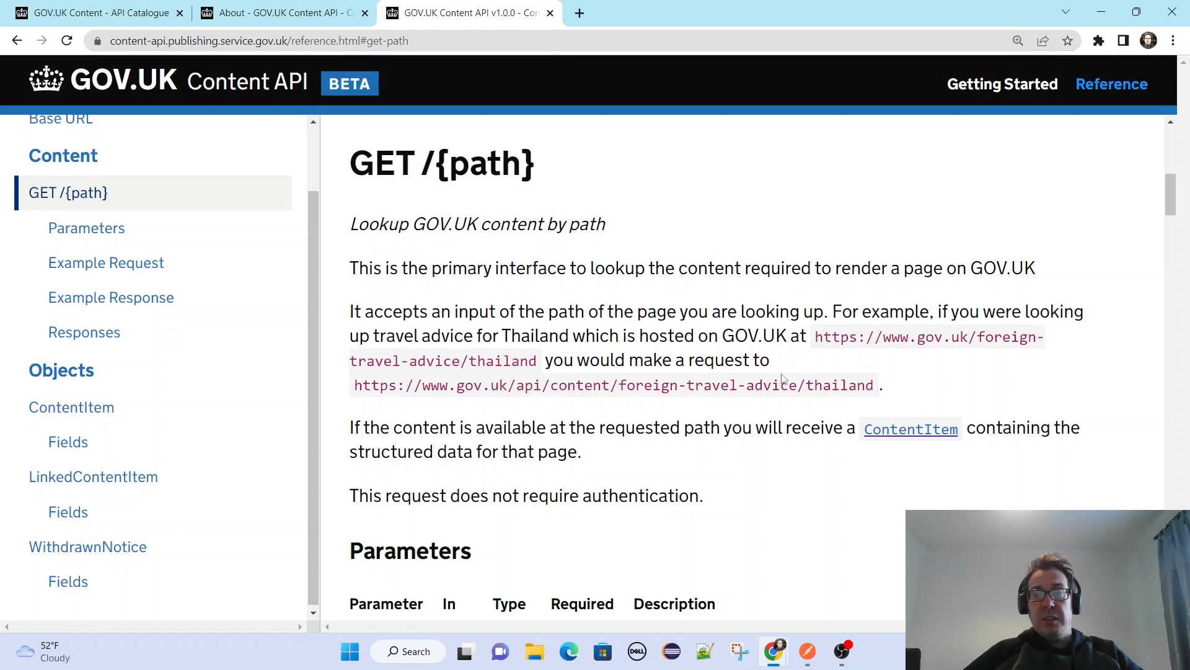
drag(625, 388, 789, 386)
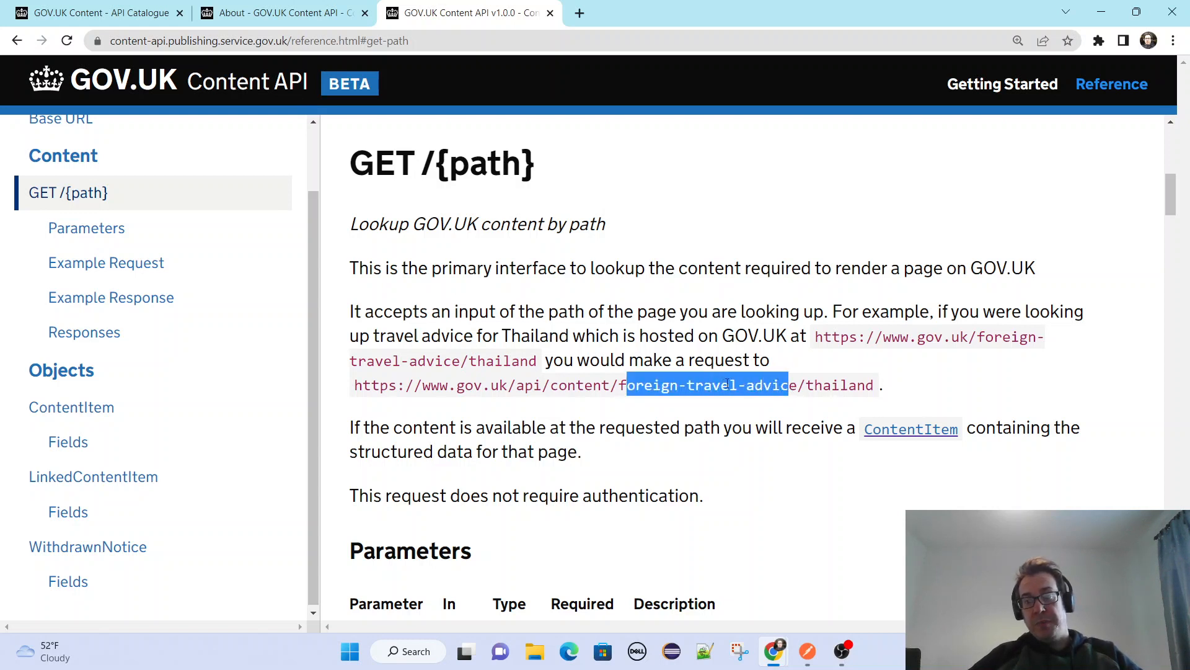
Search the web in a new browser tab for "uk government travel advice" and open GOV.UK's Foreign travel advice page.
click(581, 13)
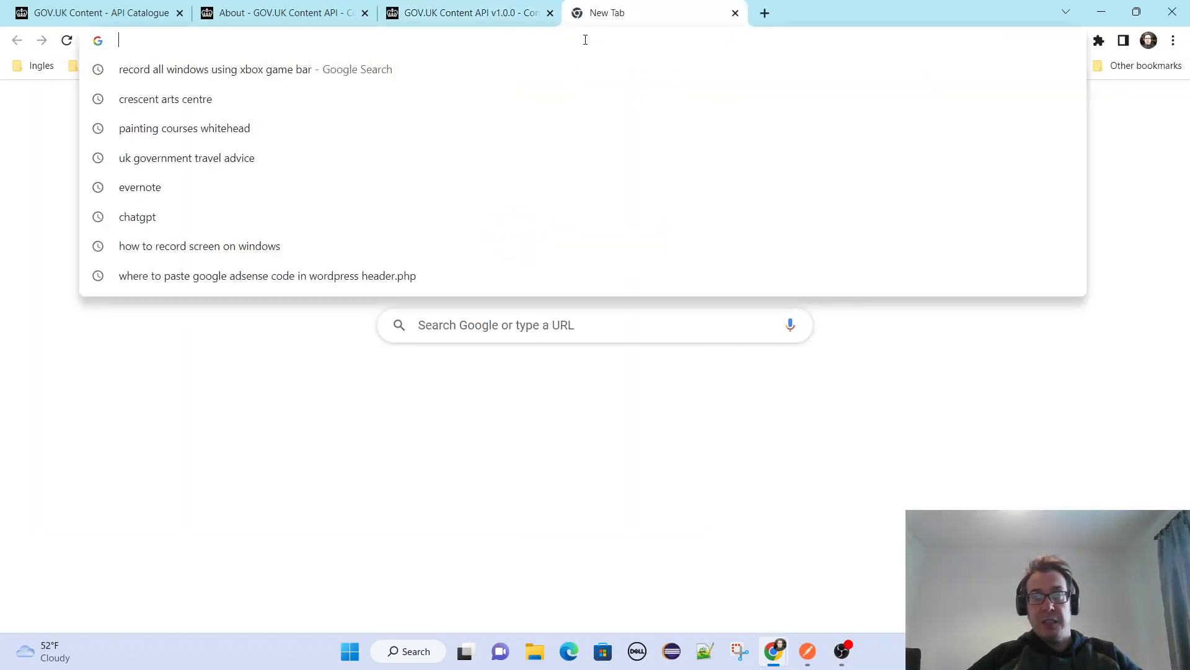
text(uk)
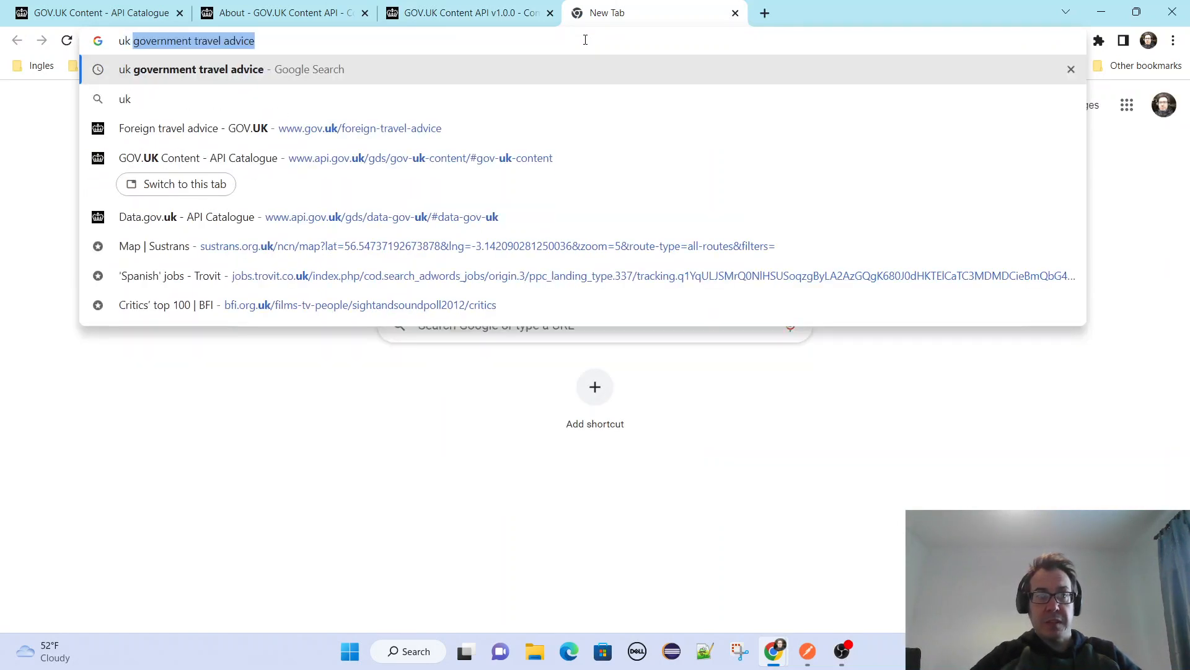
key(Return)
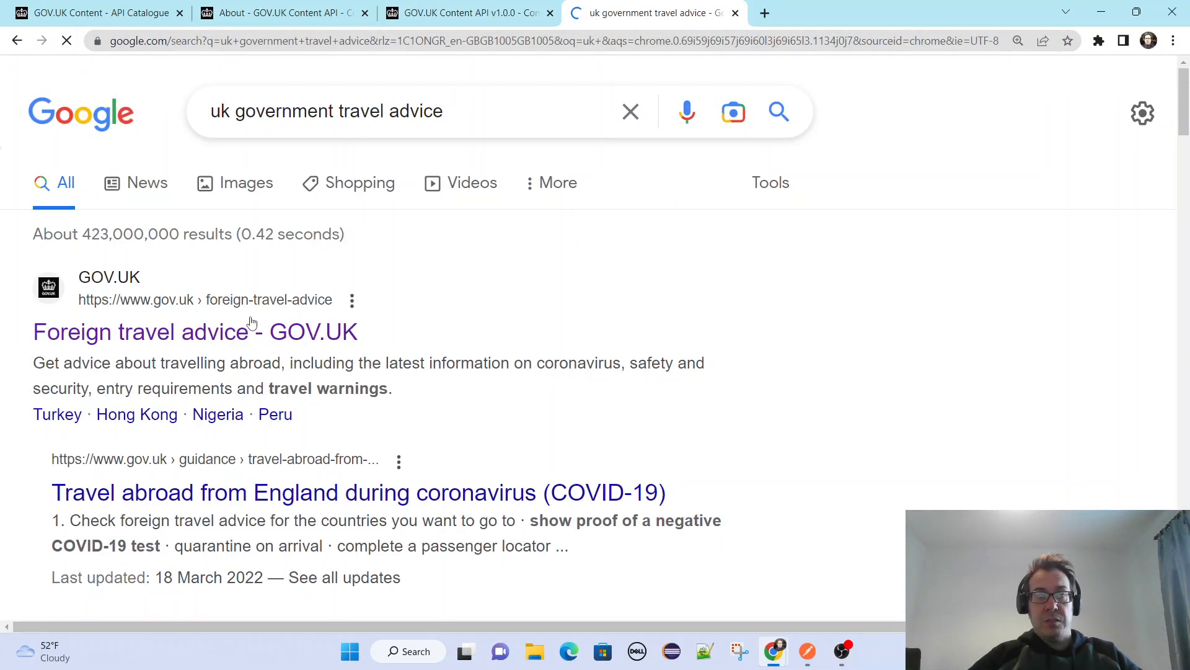
click(252, 324)
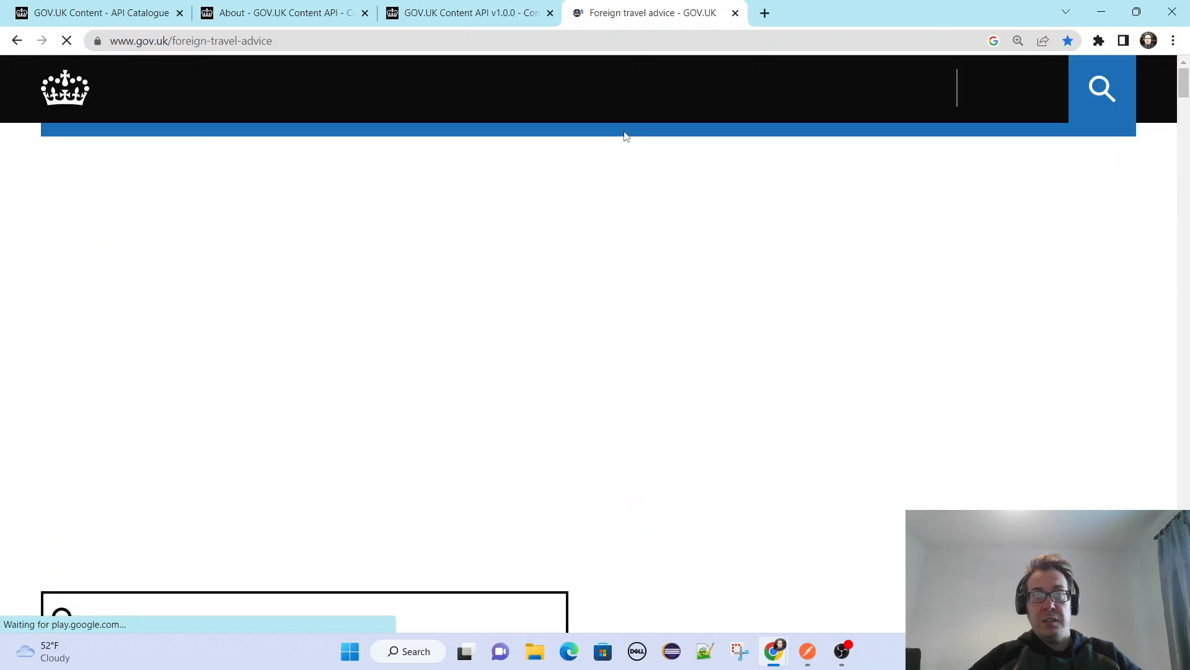
Look through the countries and territories starting with A and open the Argentina travel advice.
scroll(718, 379, down, 3)
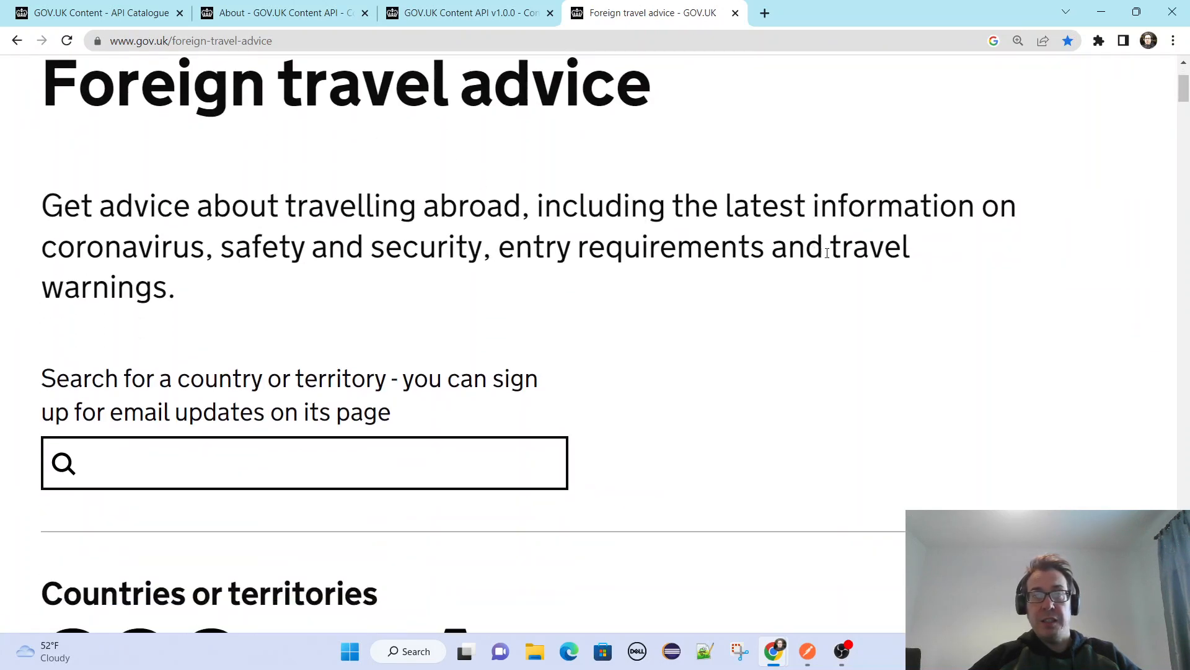
scroll(827, 253, down, 6)
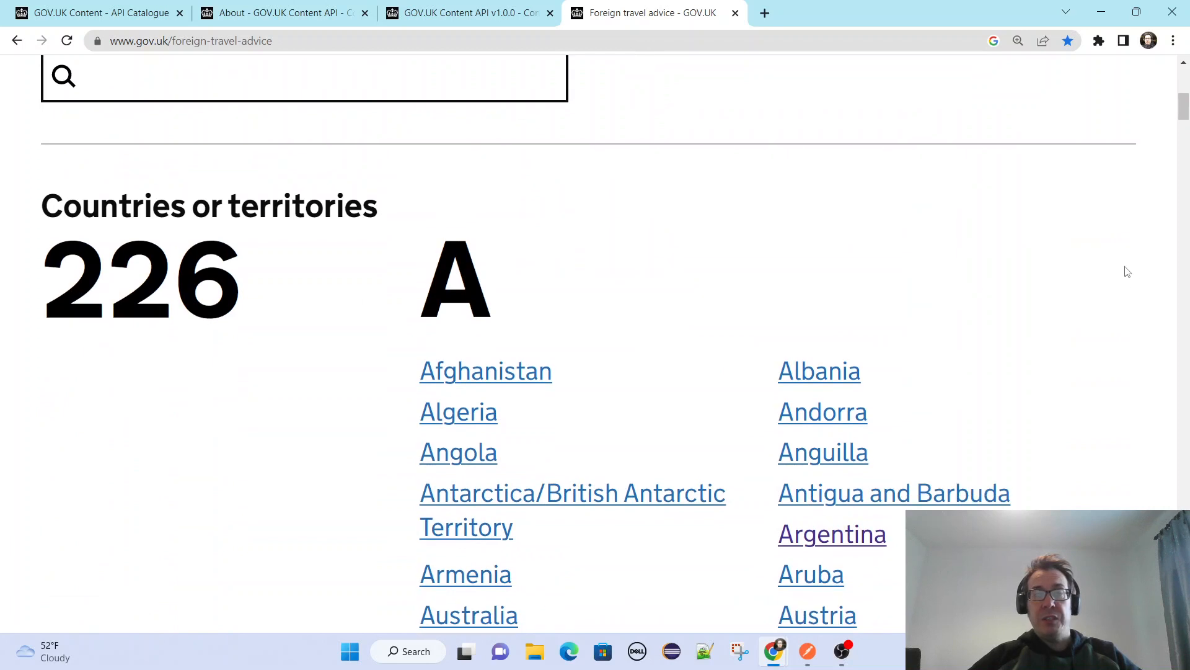
scroll(1129, 270, down, 1)
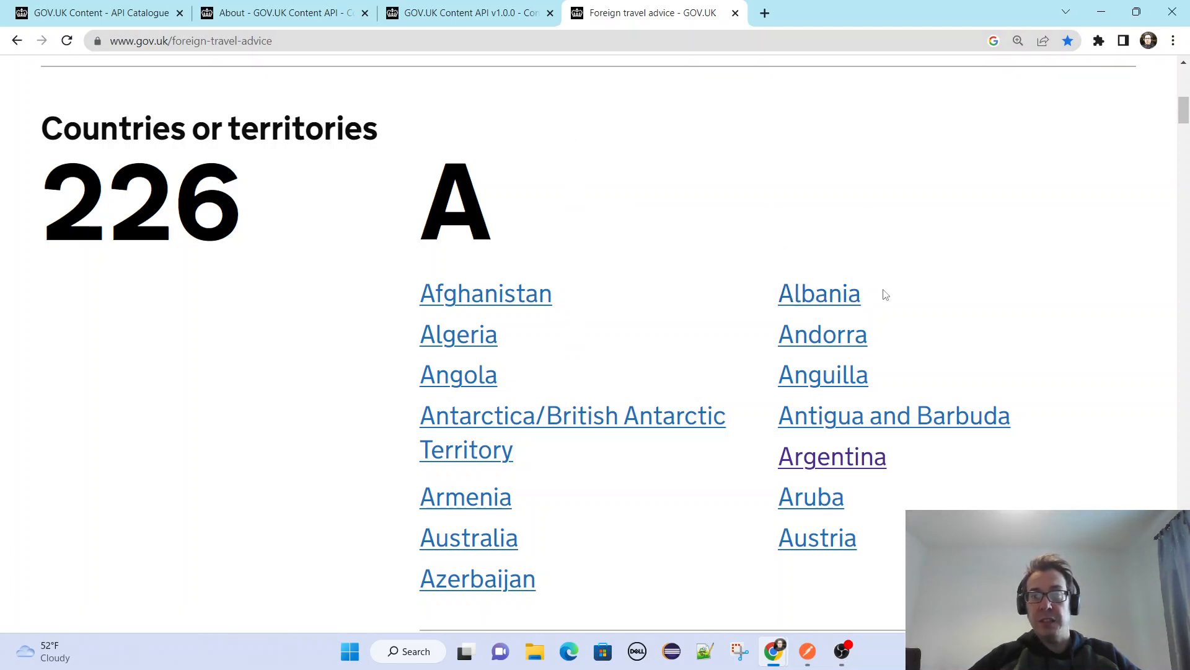
scroll(885, 293, down, 2)
scroll(765, 282, up, 1)
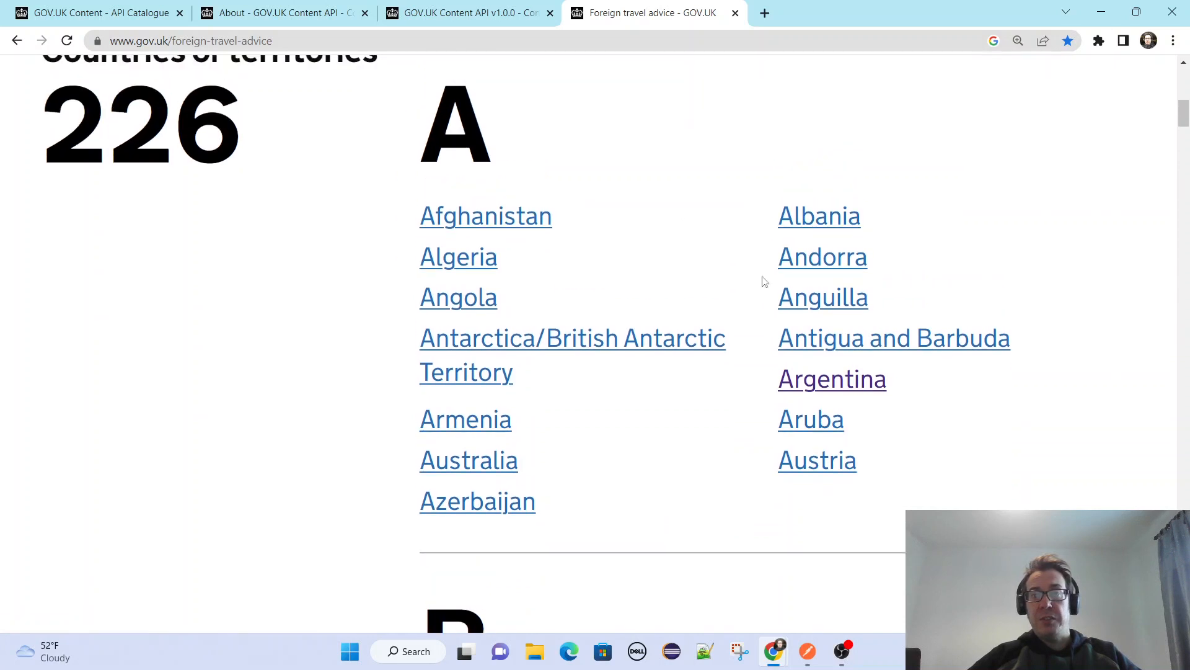
click(816, 384)
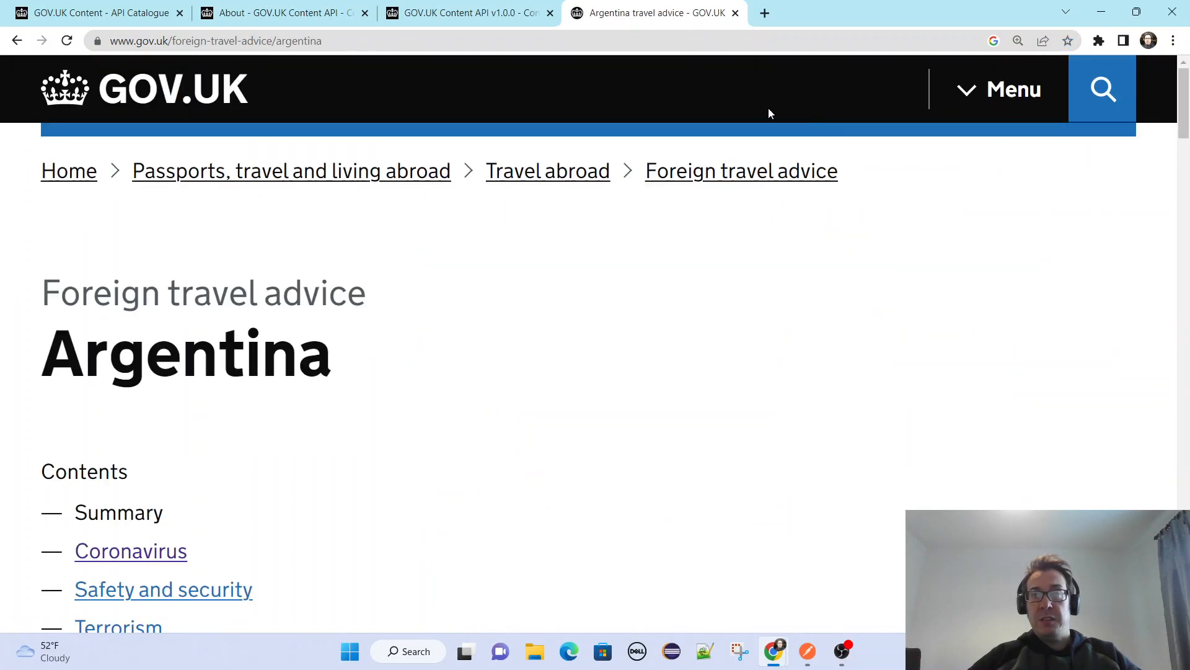
Read through Argentina's travel advice, covering its contents list, summary, update dates and safety information.
scroll(588, 323, down, 6)
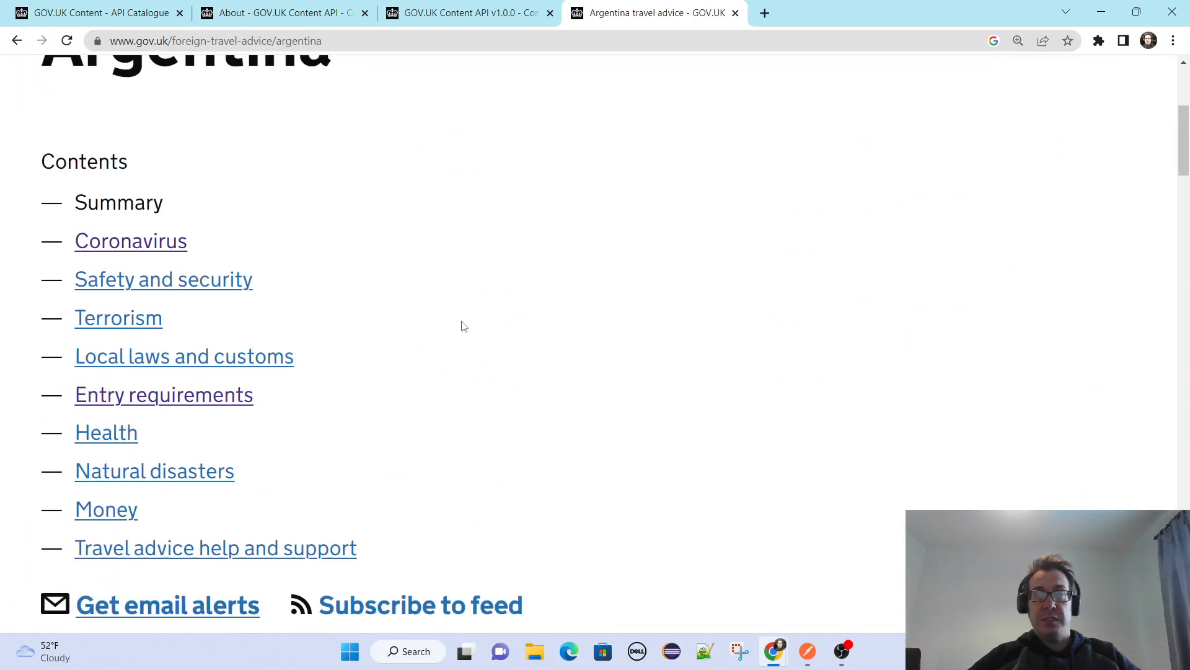
scroll(464, 326, down, 4)
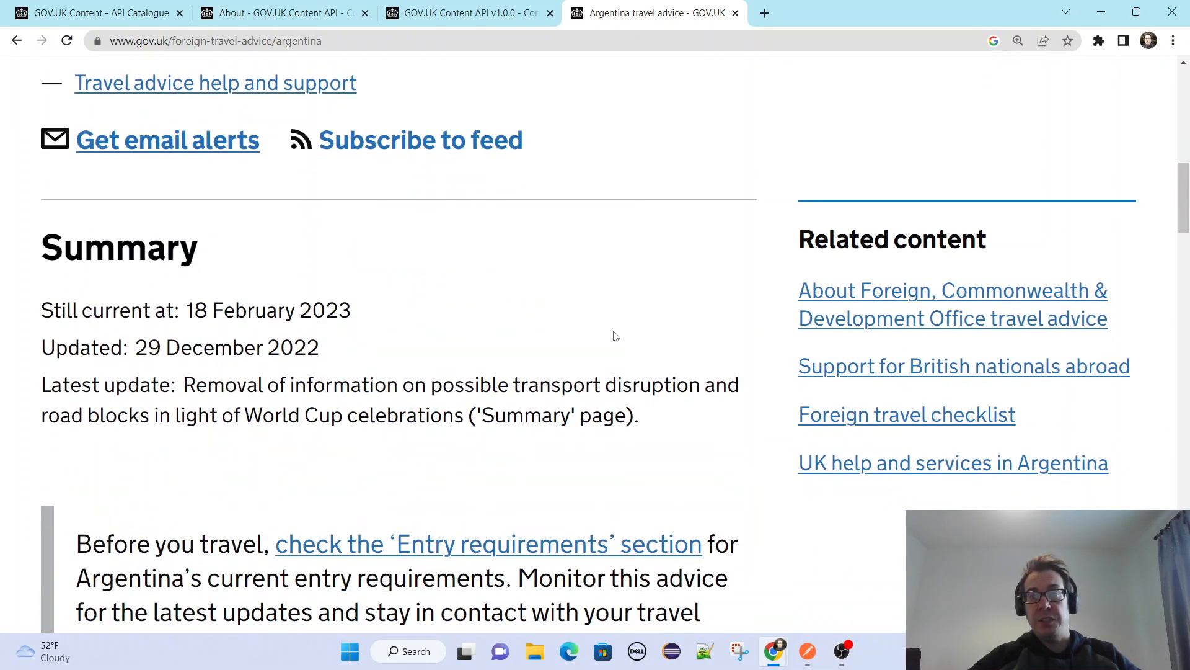
scroll(620, 301, down, 9)
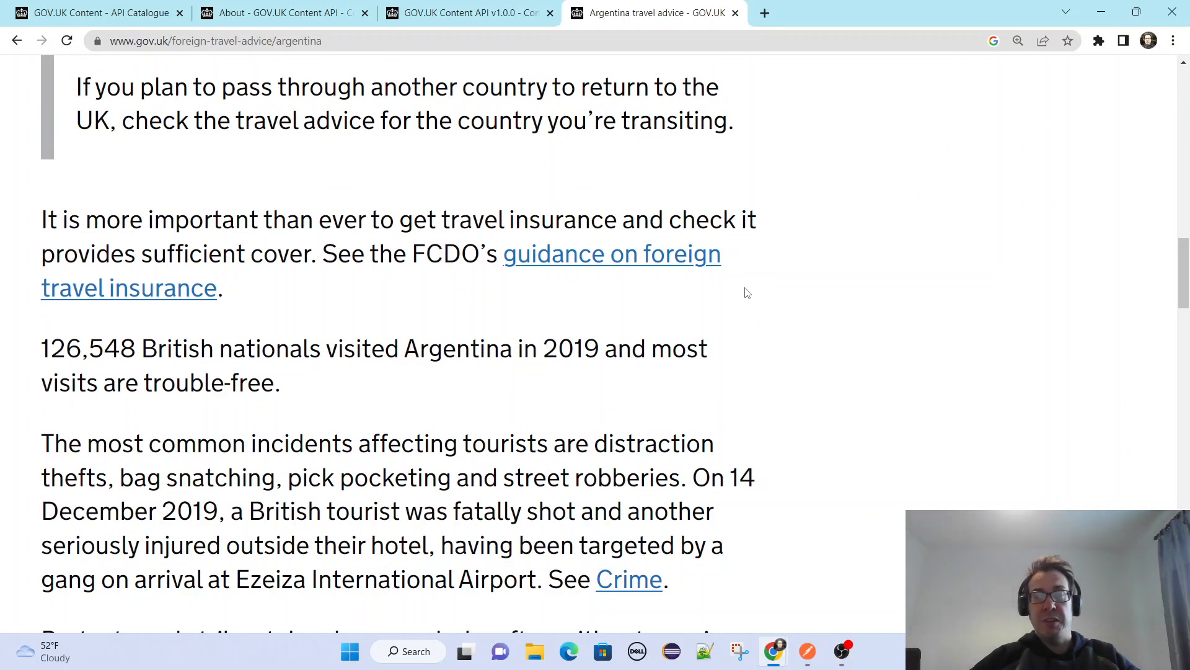
scroll(747, 293, up, 14)
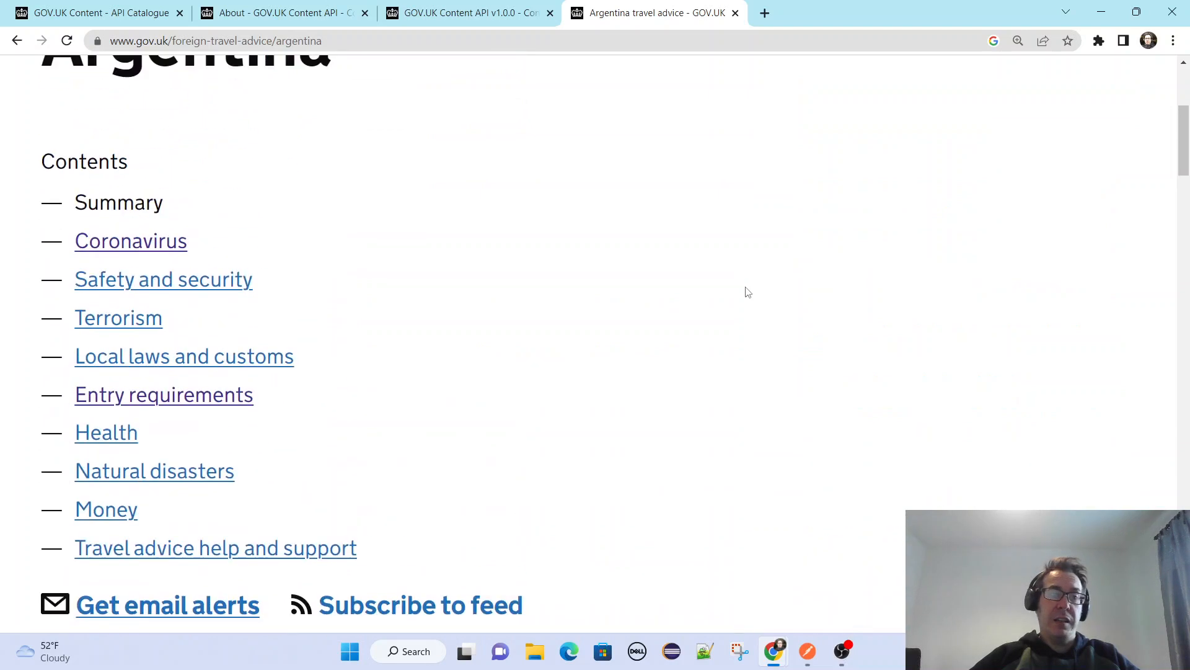
scroll(717, 292, up, 1)
scroll(717, 292, up, 1)
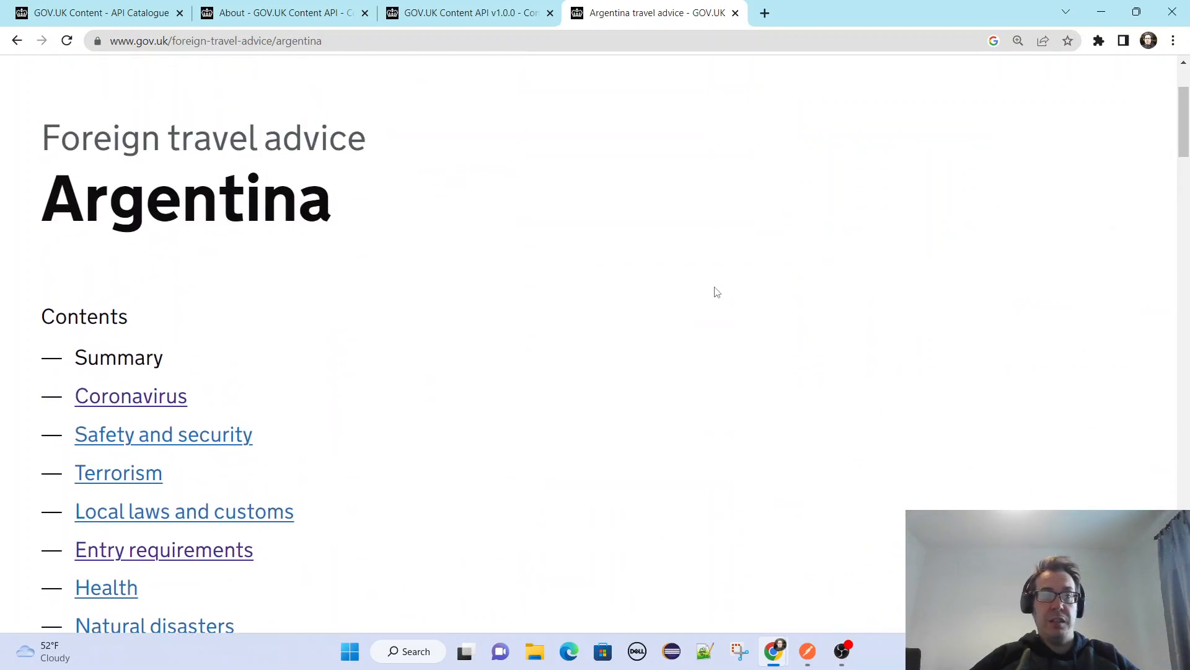
scroll(717, 292, down, 4)
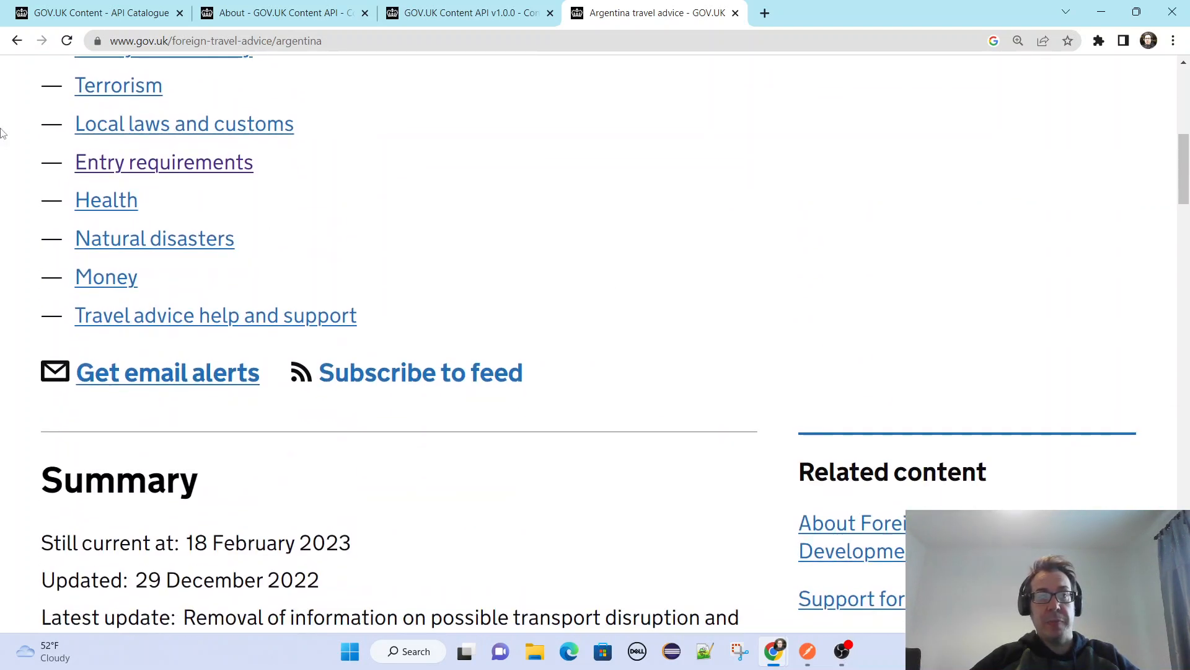
scroll(598, 241, up, 3)
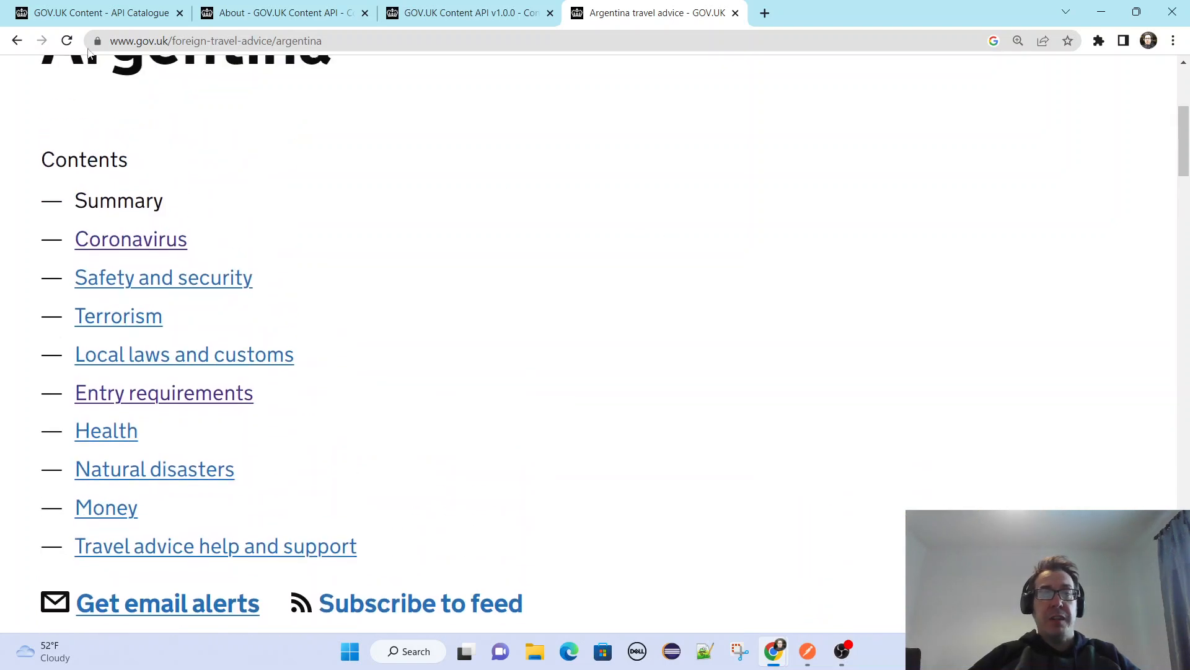
Return to the country list, open the Belarus travel advice and examine its contents, map and summary text.
click(17, 40)
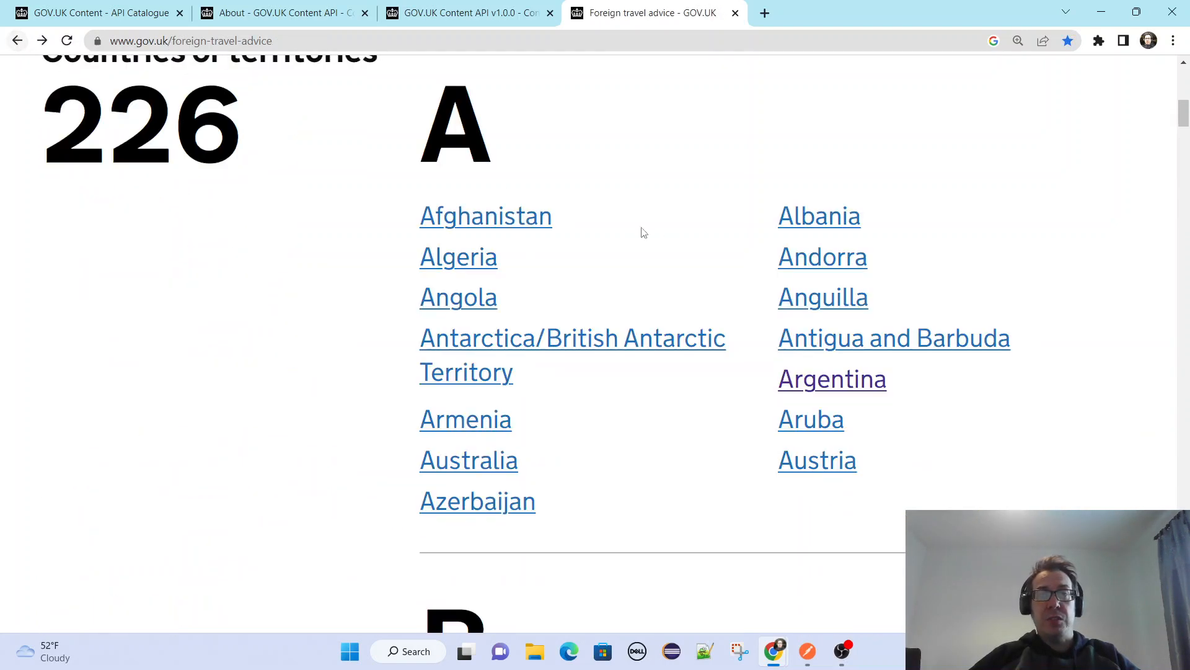
scroll(800, 397, down, 2)
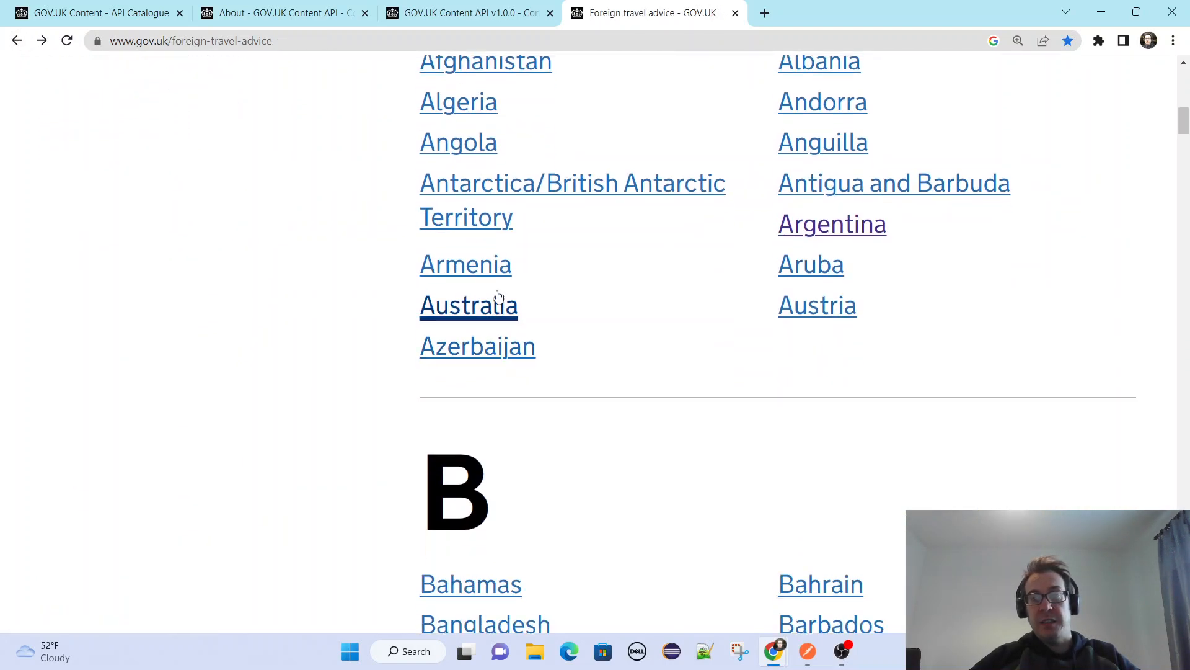
scroll(568, 457, down, 3)
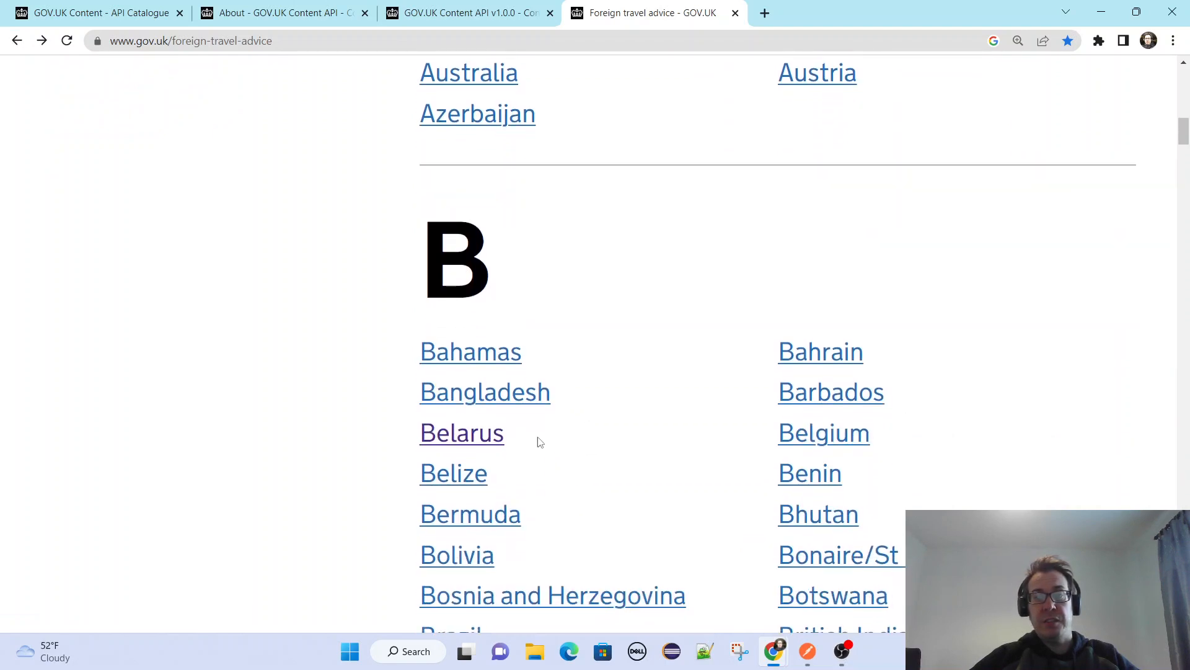
click(493, 436)
scroll(846, 258, down, 10)
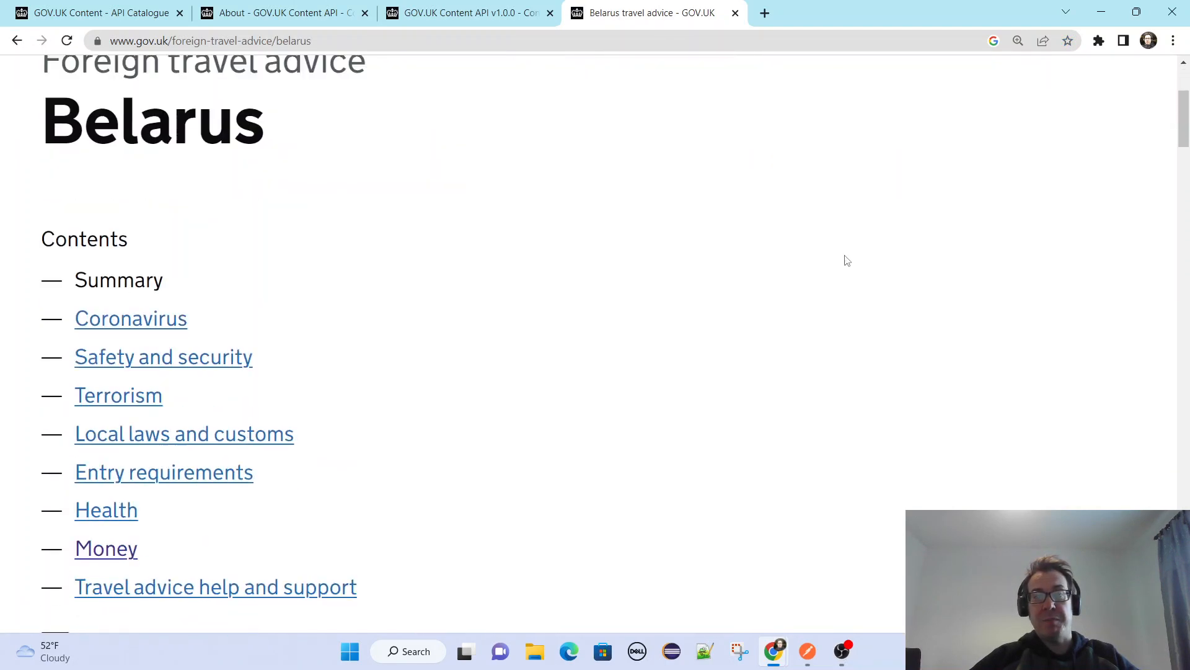
scroll(855, 261, down, 4)
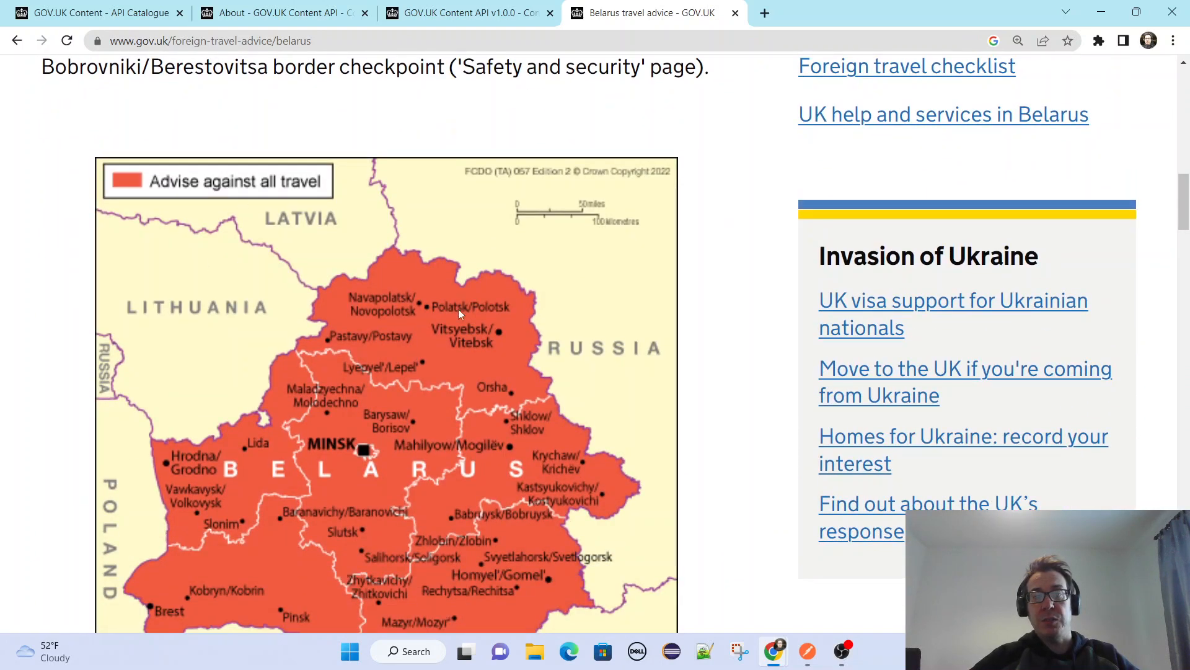
scroll(757, 234, down, 18)
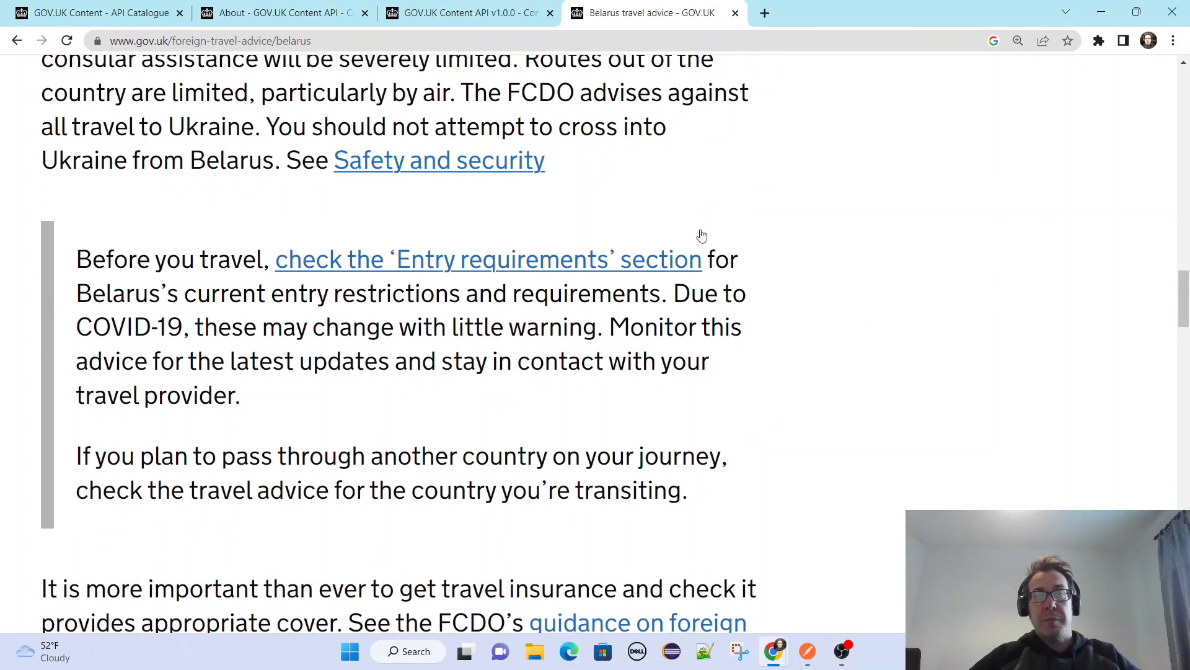
scroll(778, 239, down, 7)
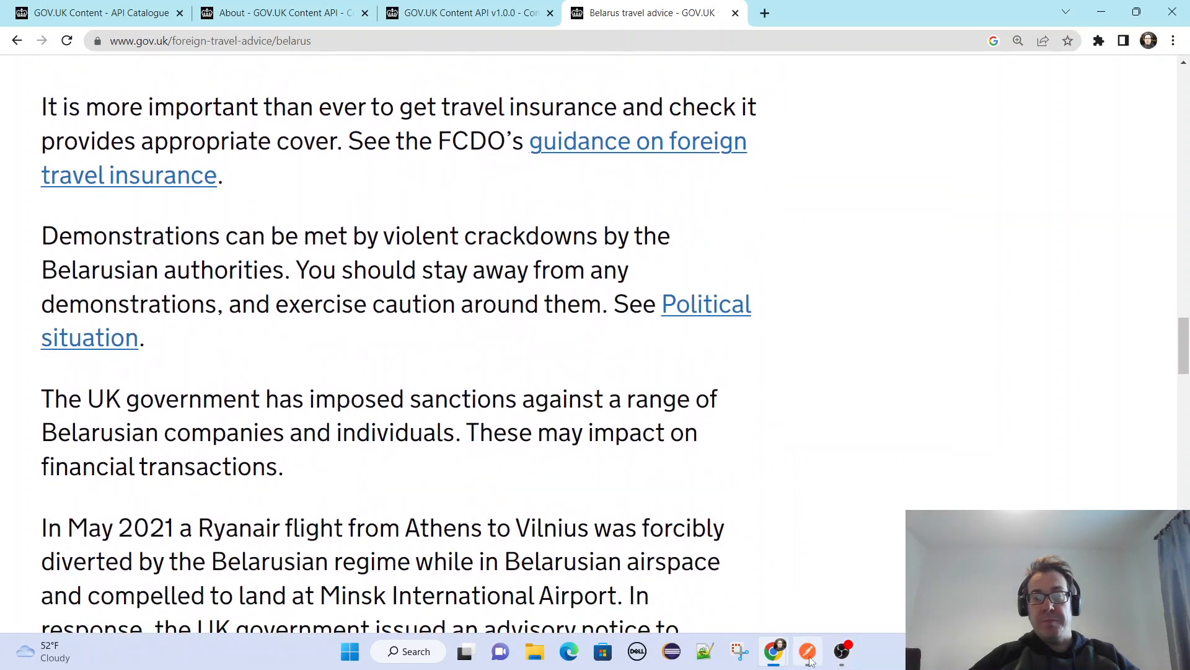
Switch to Postman, open the ForeignTravelAdvice request in the Content API folder and change the country in its URL to brazil.
click(808, 657)
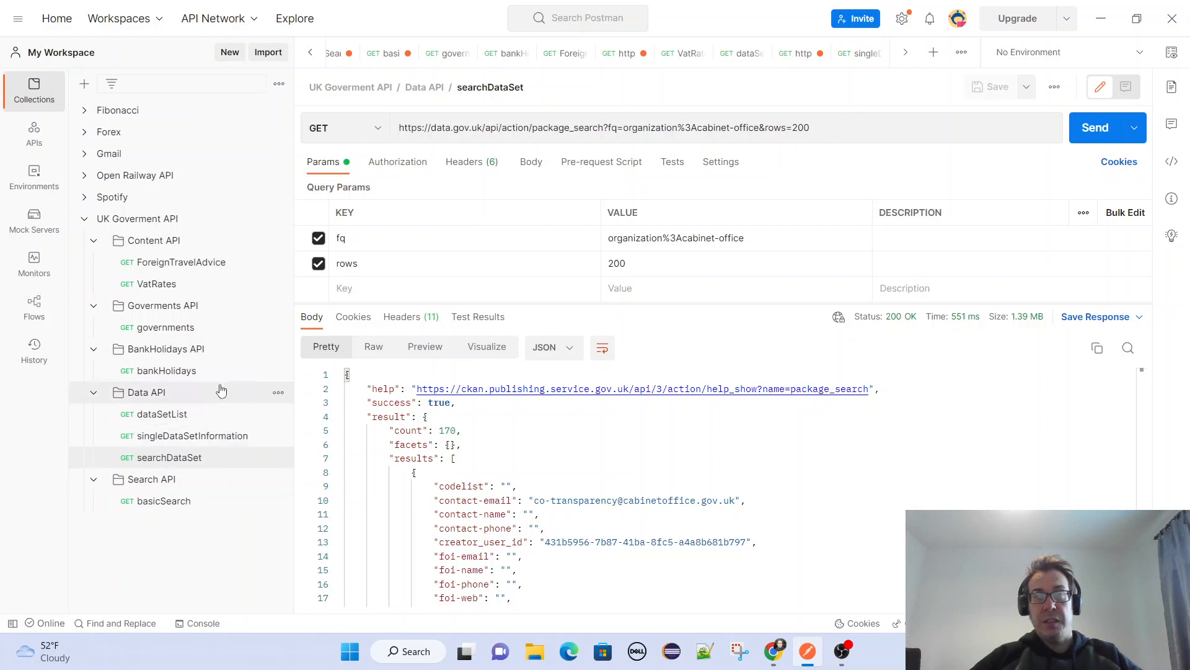
click(205, 271)
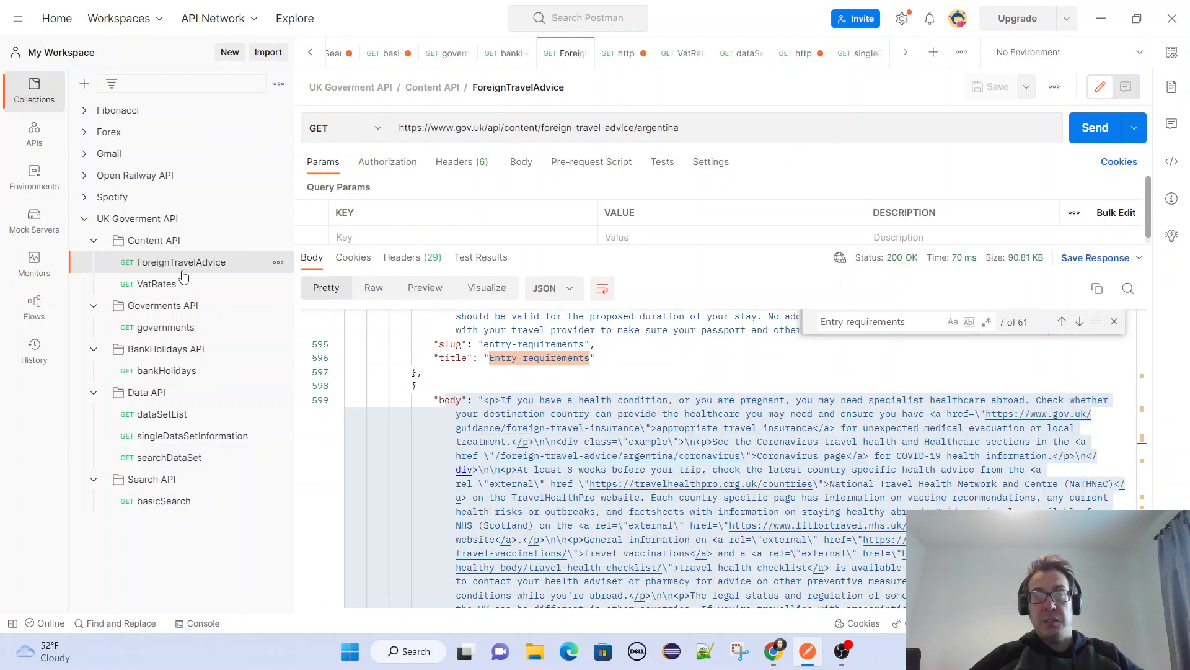
double_click(669, 126)
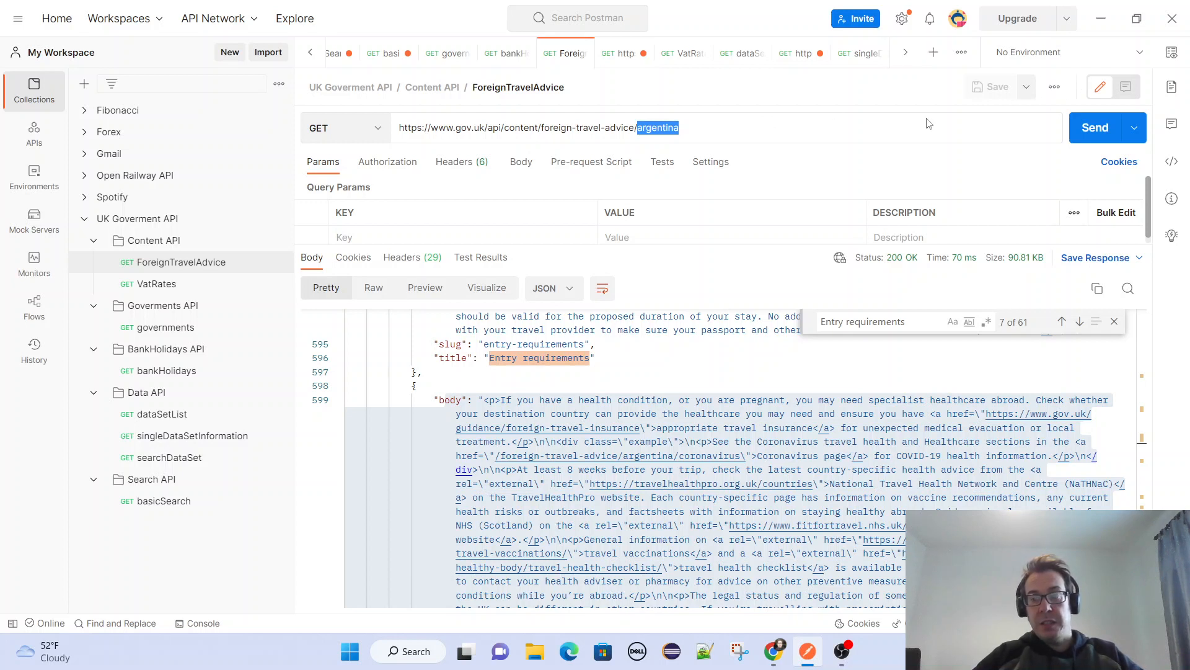
key(BackSpace)
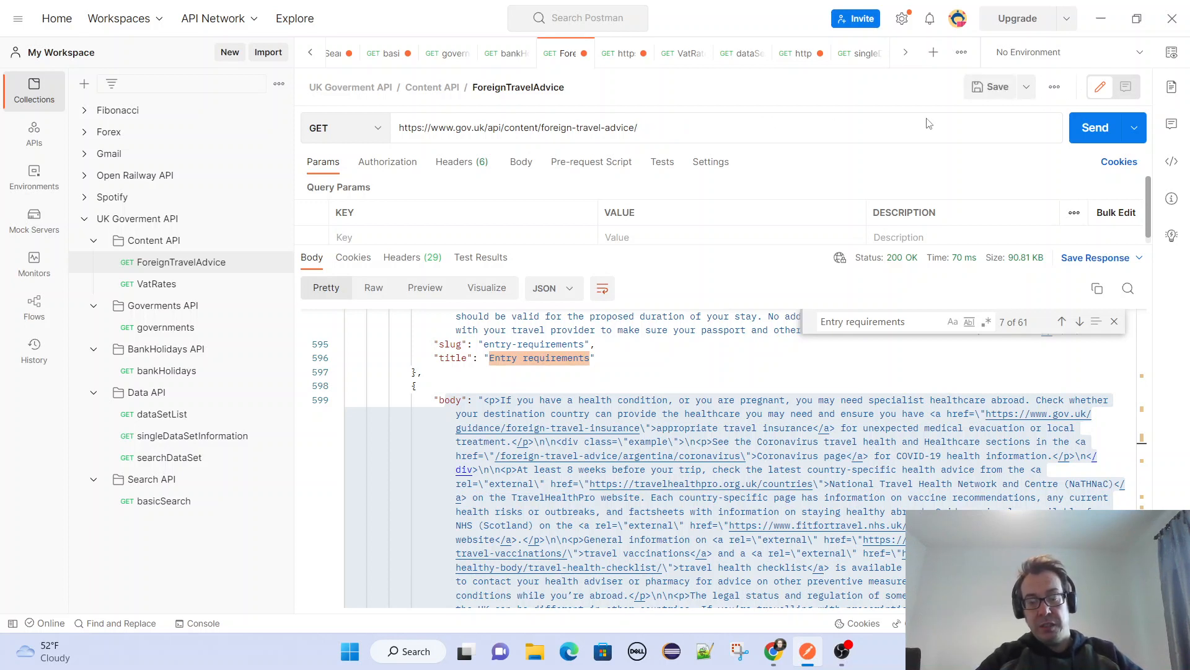
text(bra)
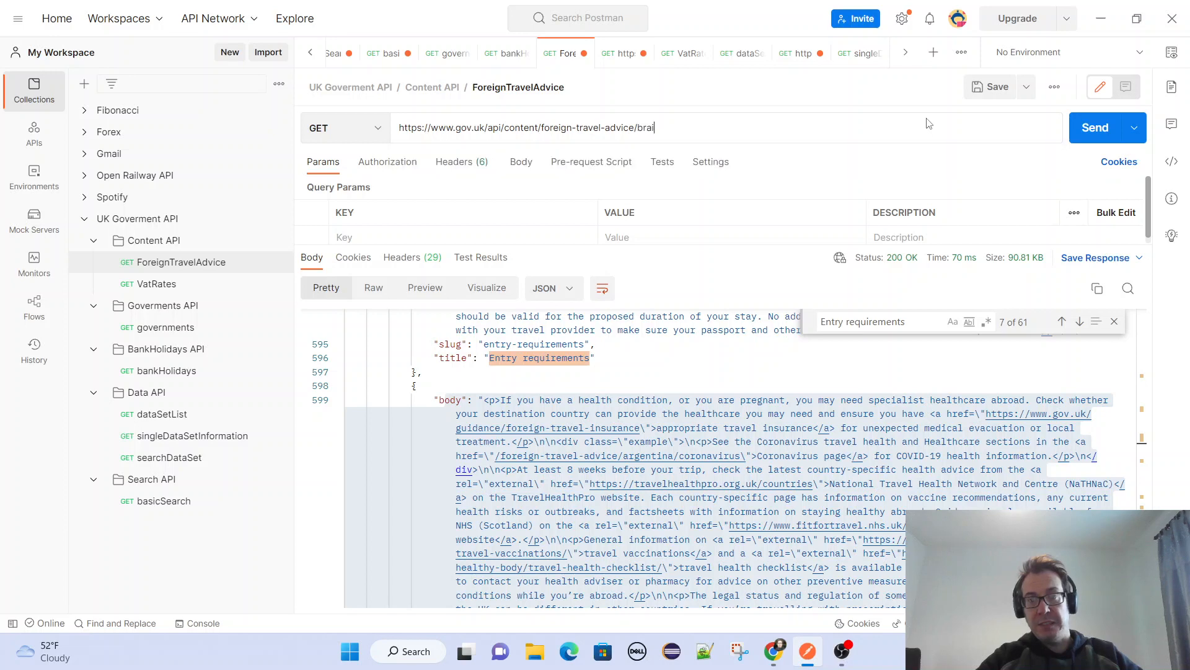
text(zil)
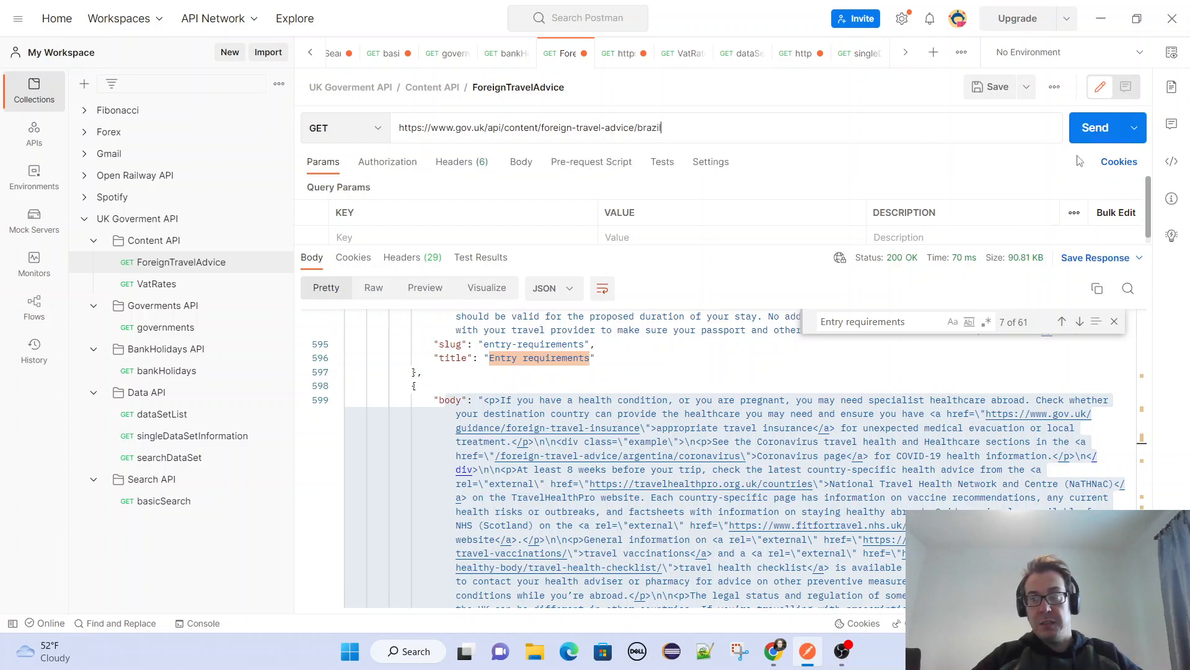
Send the ForeignTravelAdvice request for Brazil, close the response search and examine the response's general metadata and meets_user_needs section.
click(1094, 127)
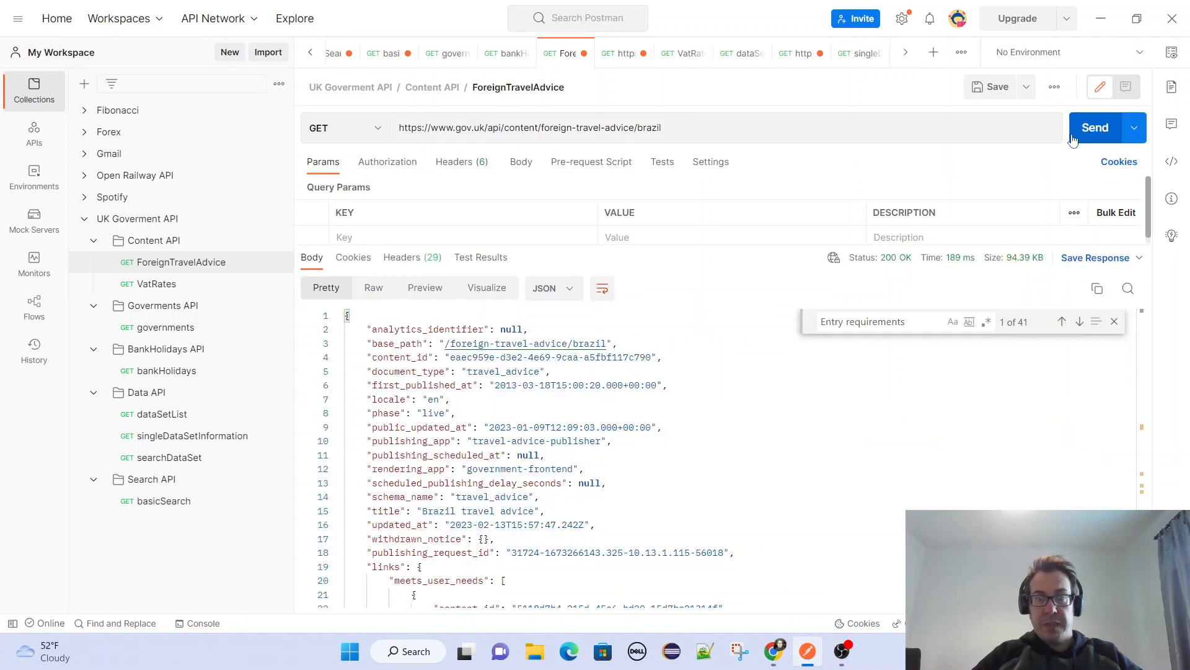
click(1114, 321)
scroll(612, 379, down, 3)
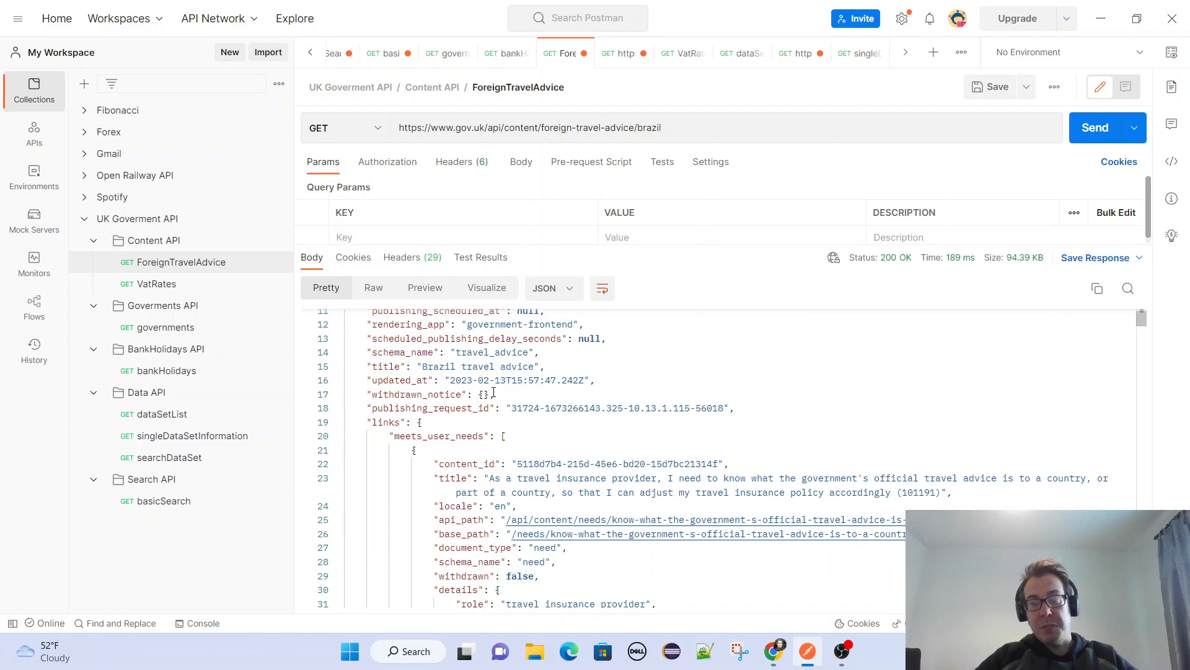
scroll(537, 394, down, 2)
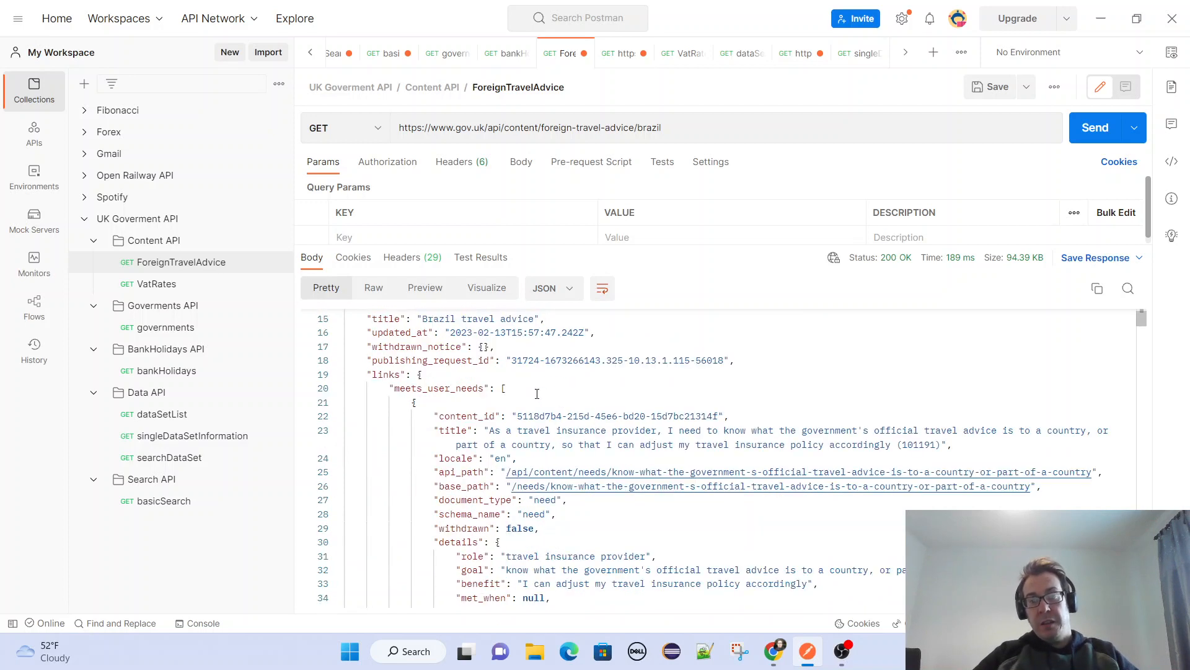
scroll(478, 392, down, 8)
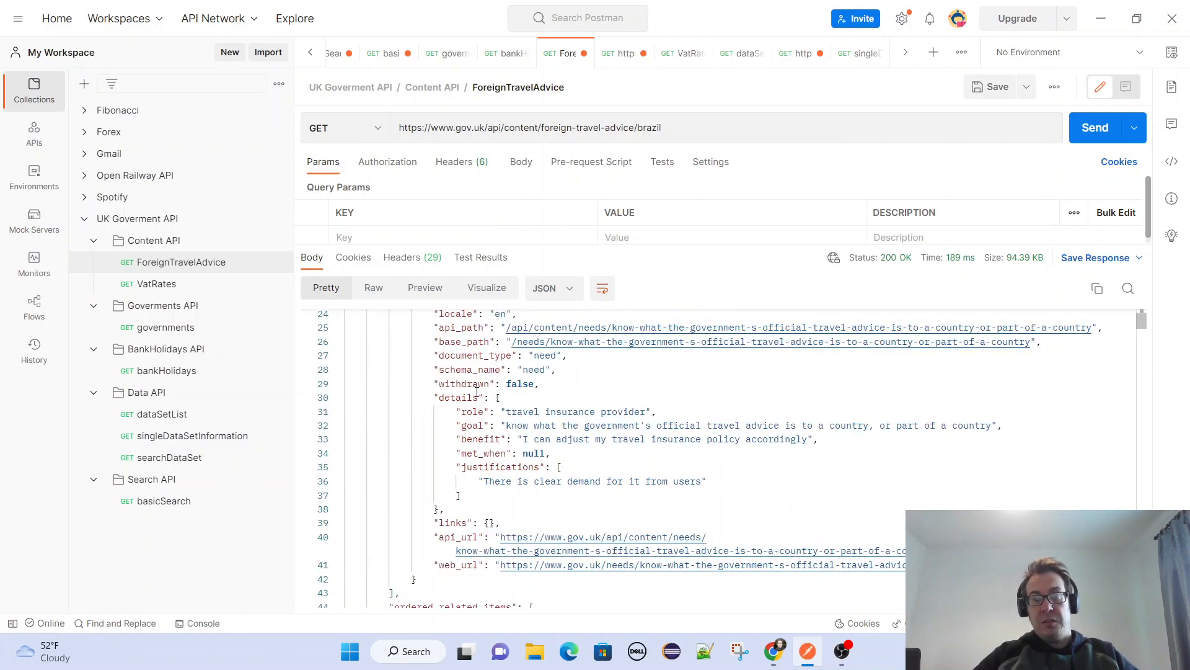
scroll(410, 392, up, 2)
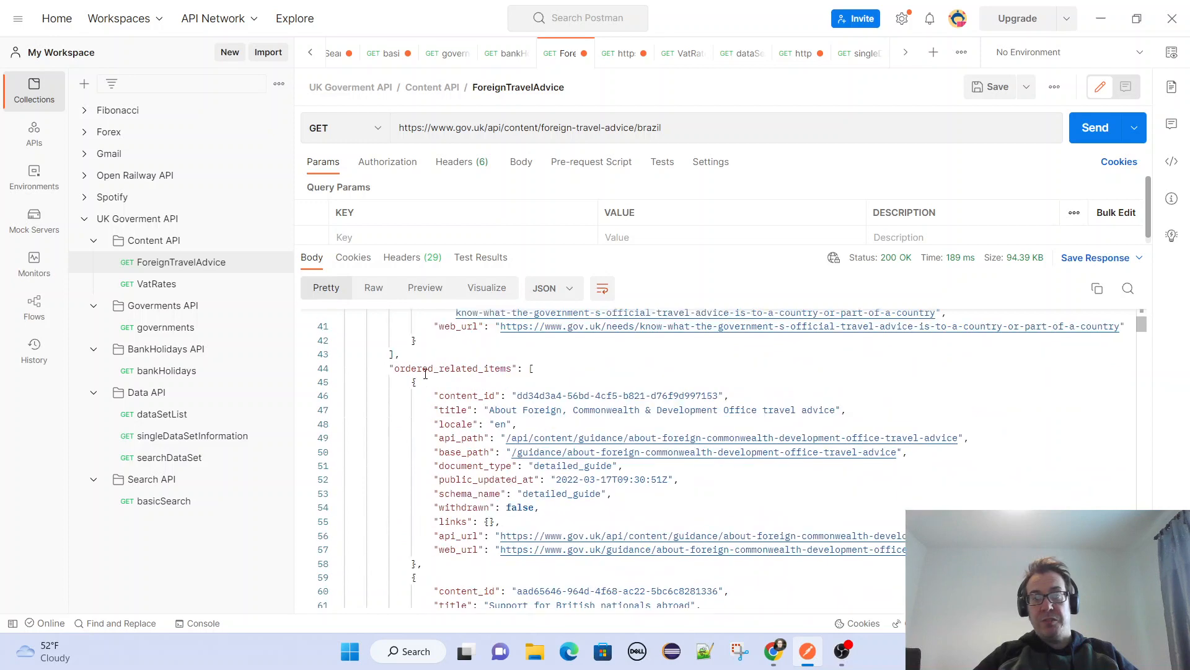
Examine the Brazil response's ordered_related_items, organisations and parent links, continuing through the related guides on driving abroad and hand luggage.
drag(397, 369, 512, 369)
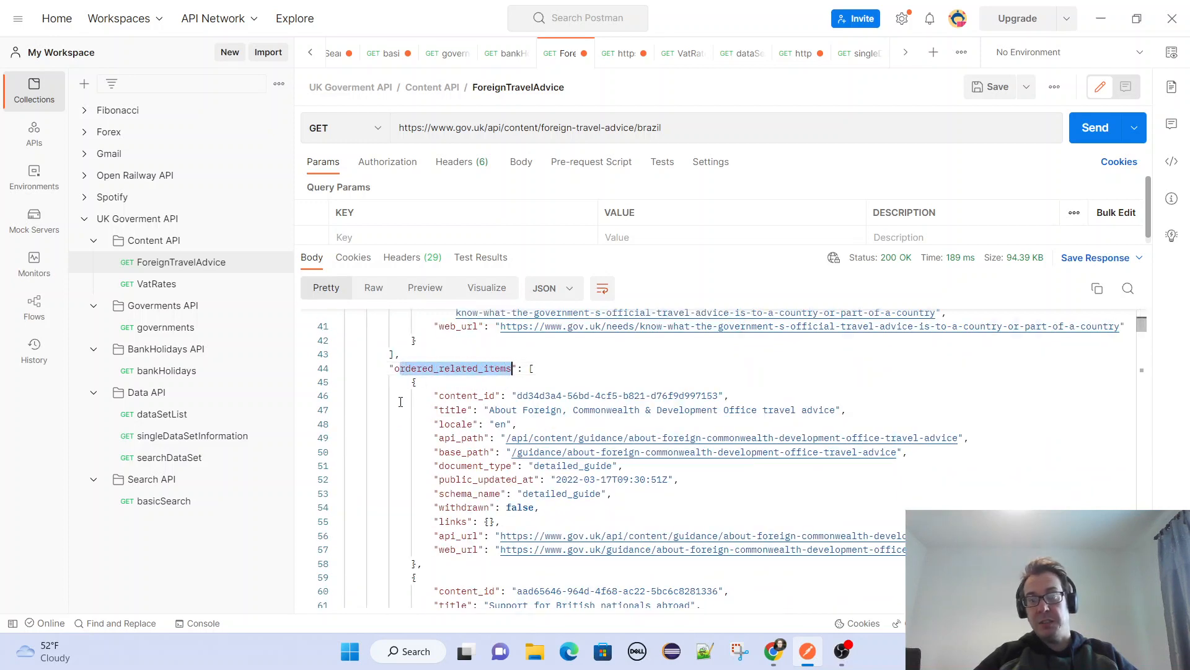
scroll(427, 415, down, 4)
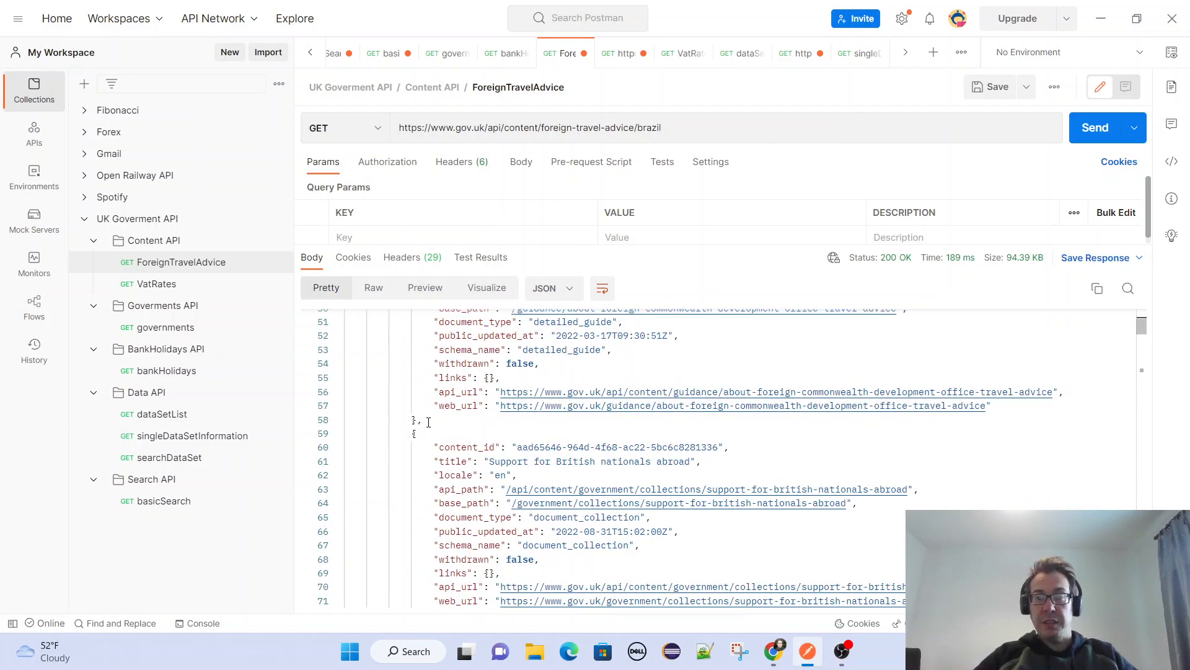
scroll(429, 423, down, 10)
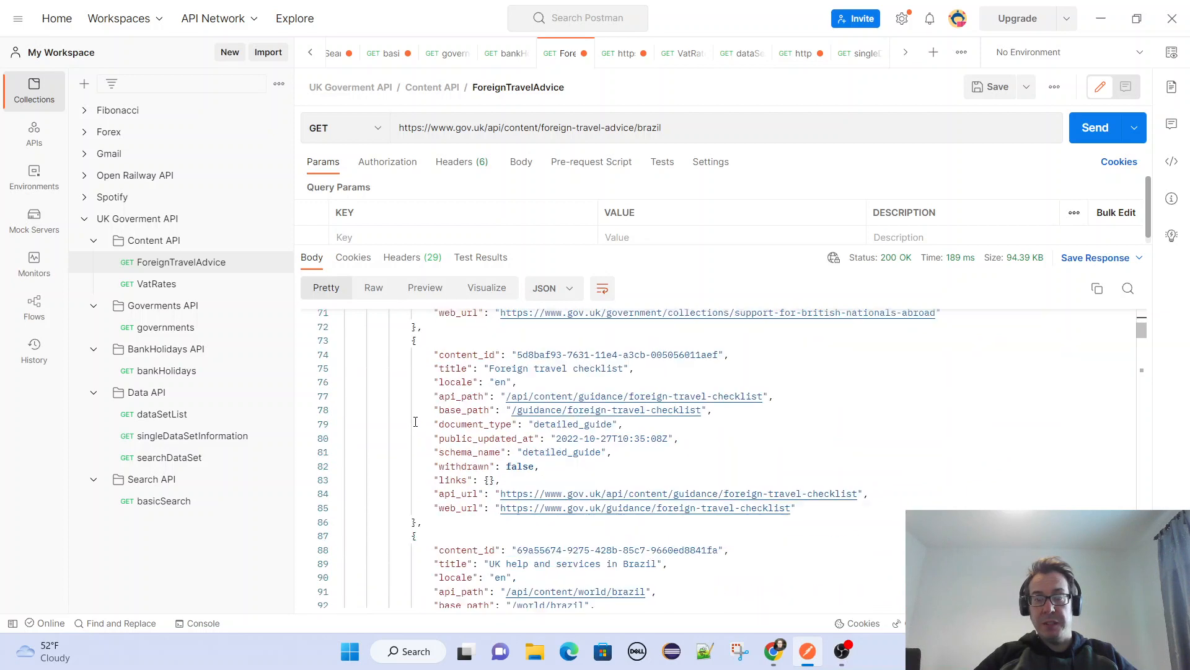
scroll(416, 421, down, 8)
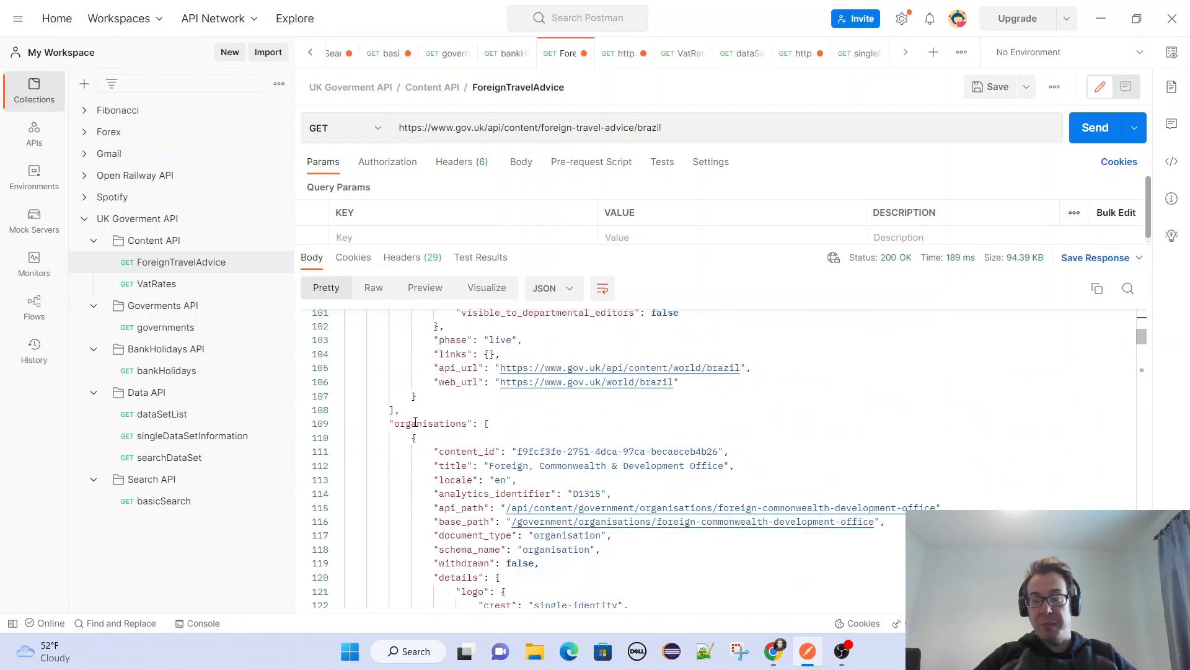
scroll(818, 440, down, 8)
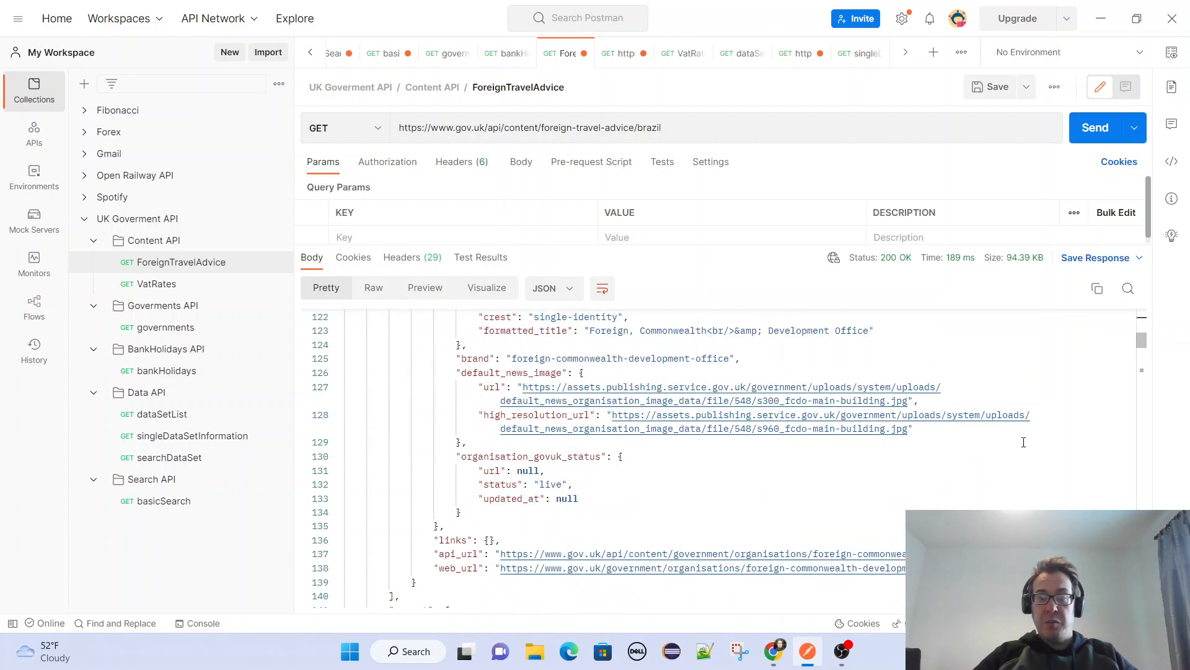
scroll(983, 449, down, 10)
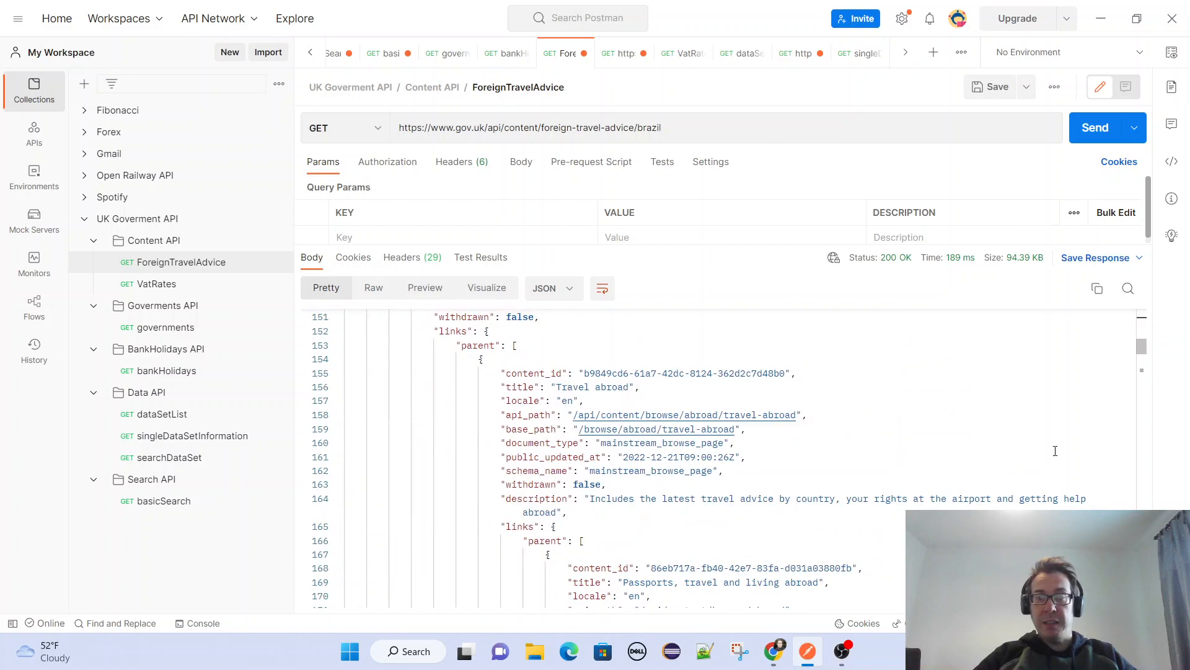
scroll(1055, 451, down, 2)
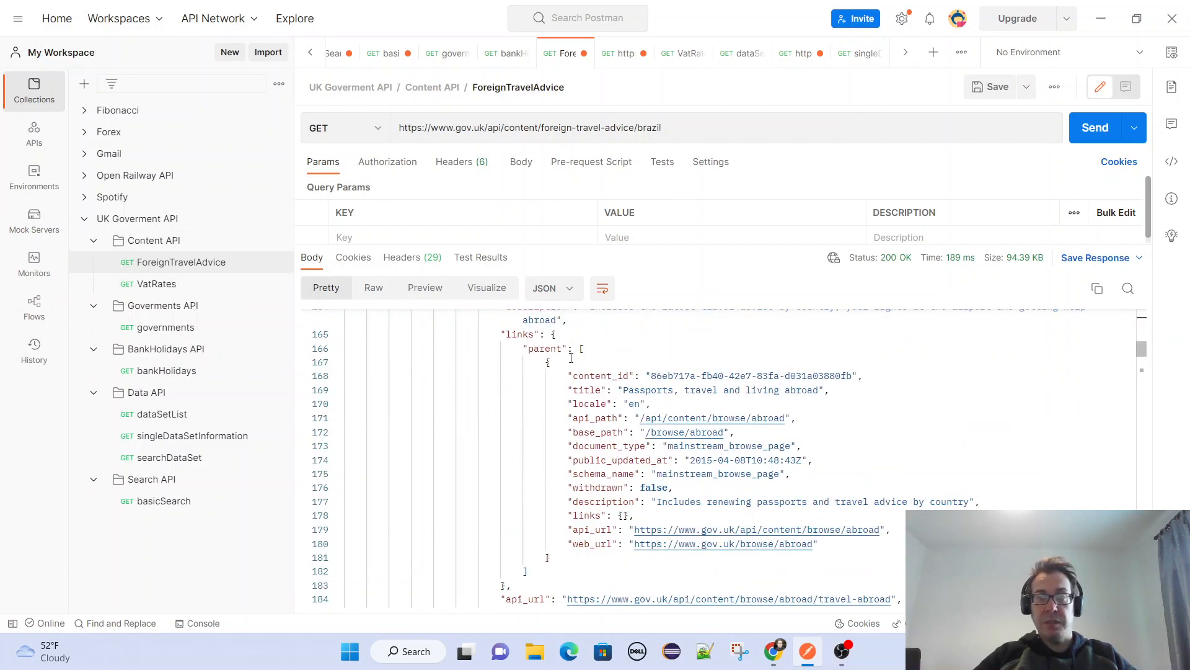
scroll(976, 451, down, 15)
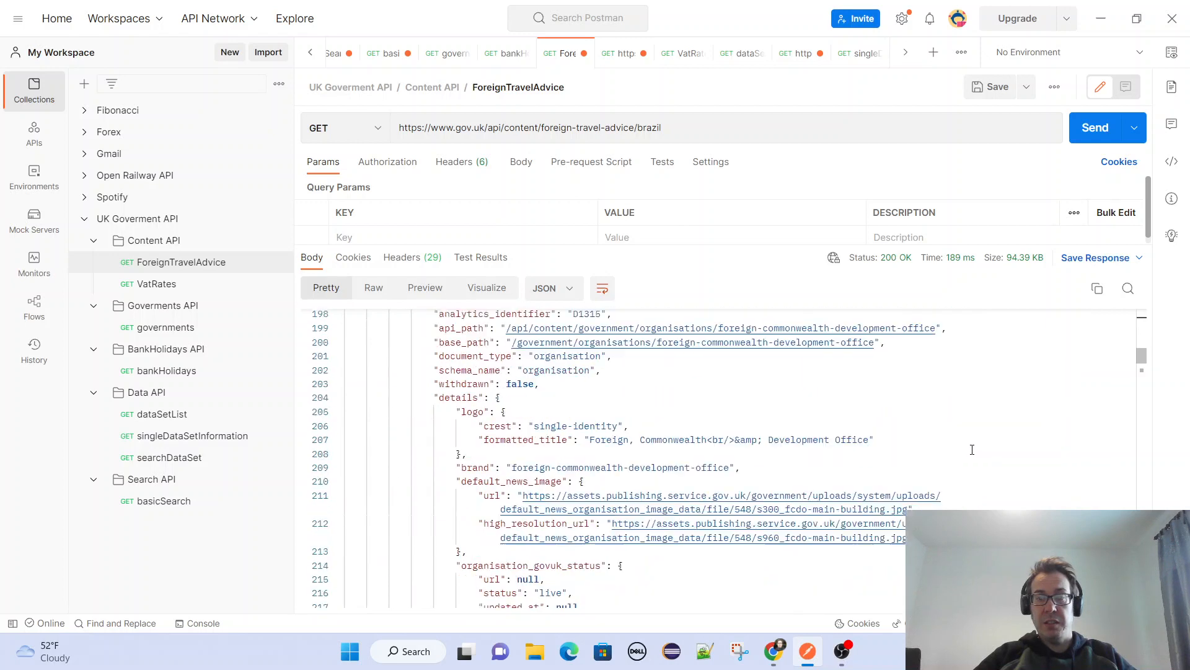
scroll(976, 451, down, 7)
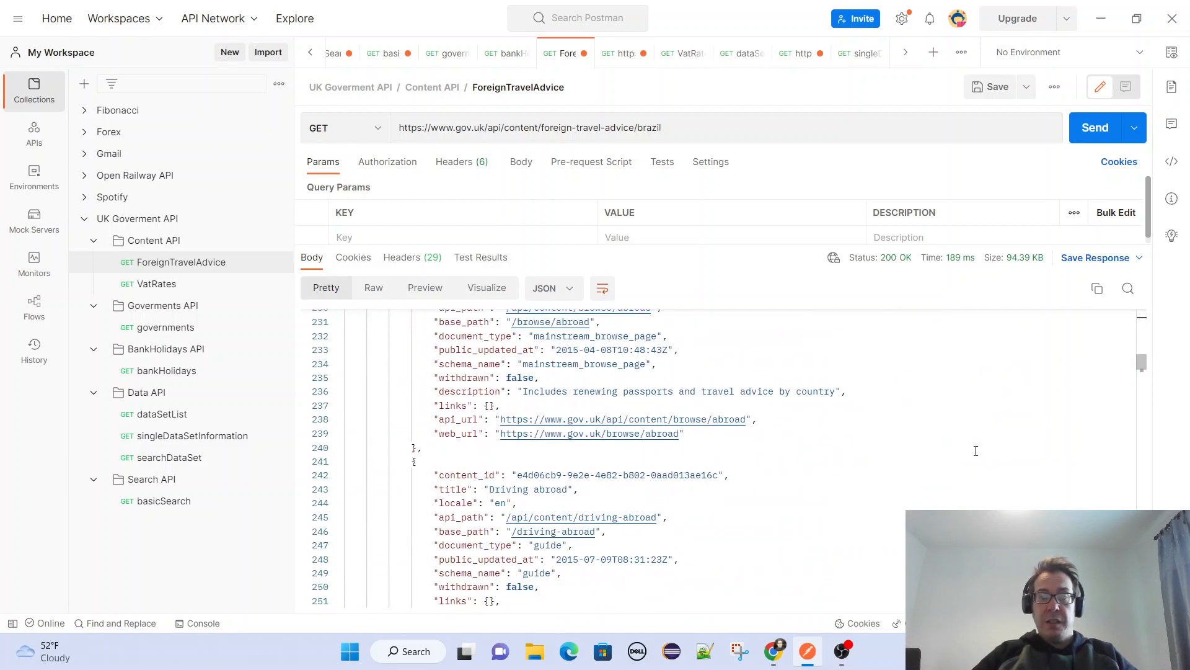
scroll(976, 451, down, 3)
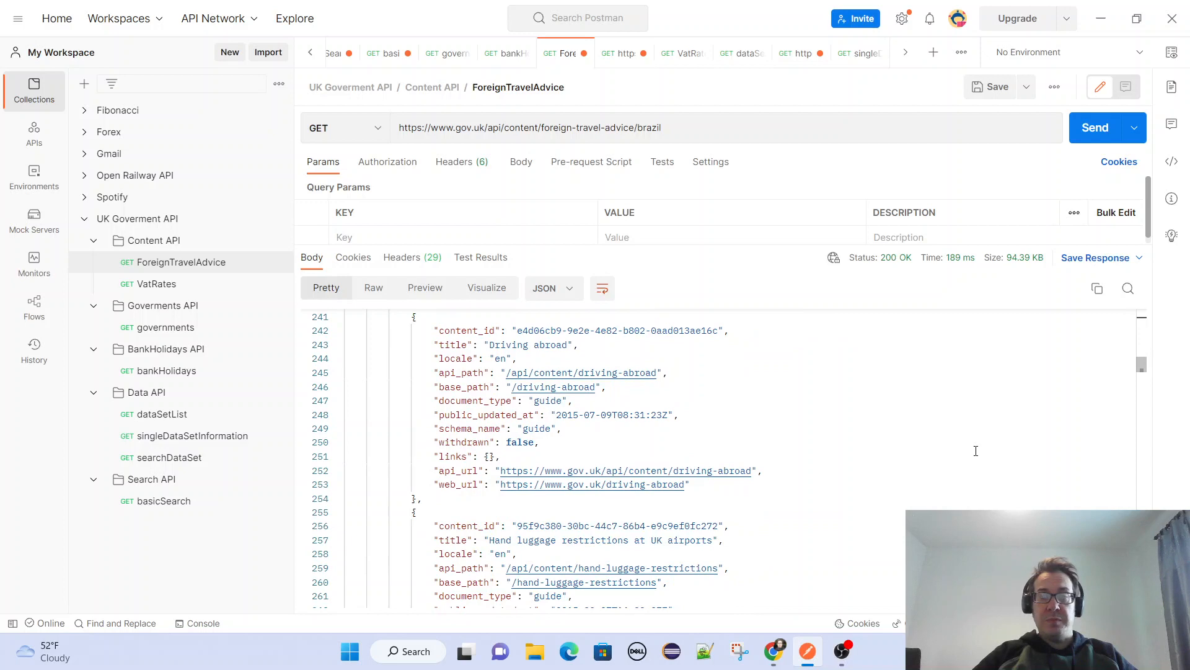
scroll(976, 451, down, 6)
Send the Brazil travel advice request three more times.
click(1089, 128)
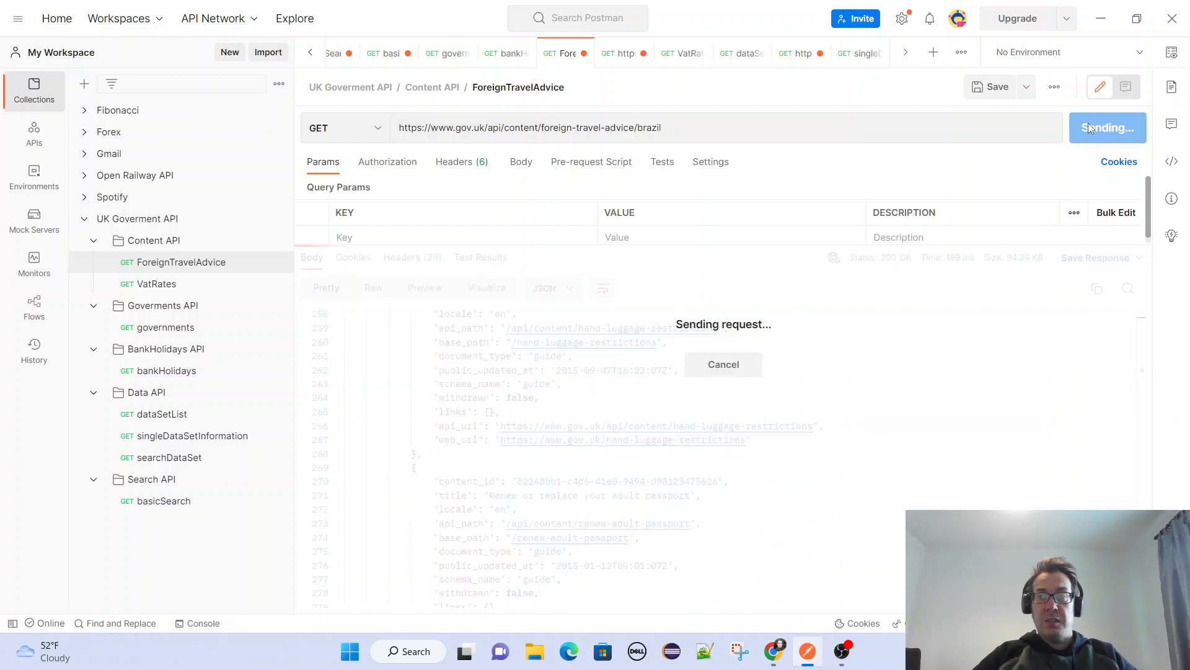
click(1087, 128)
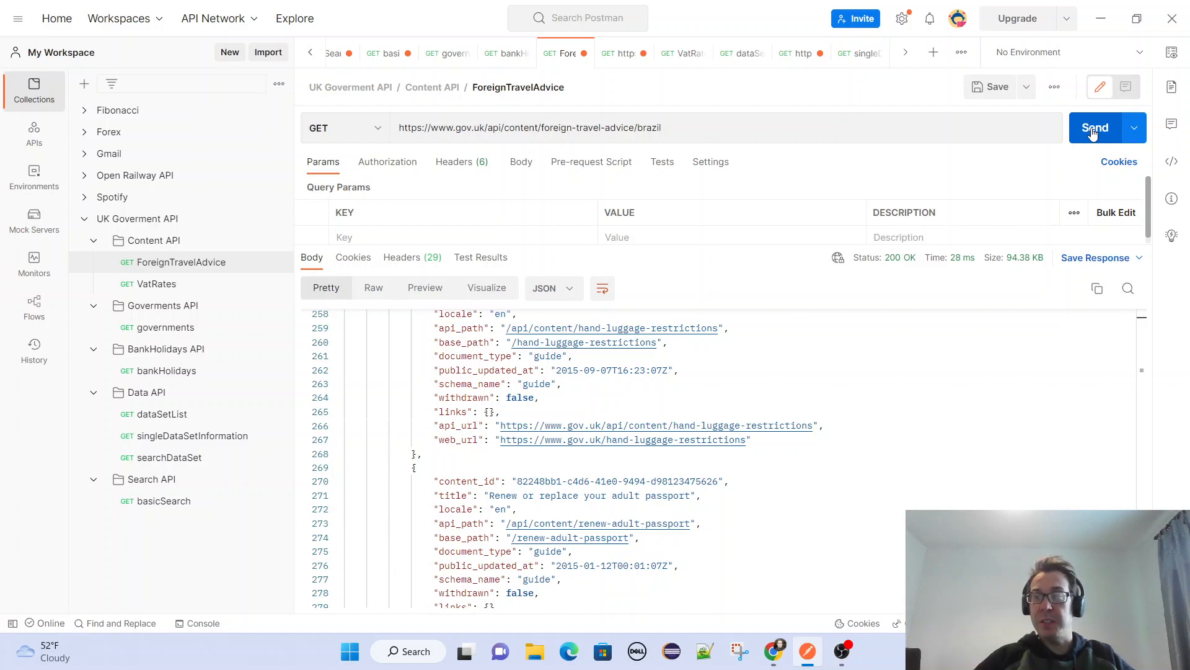
click(1092, 130)
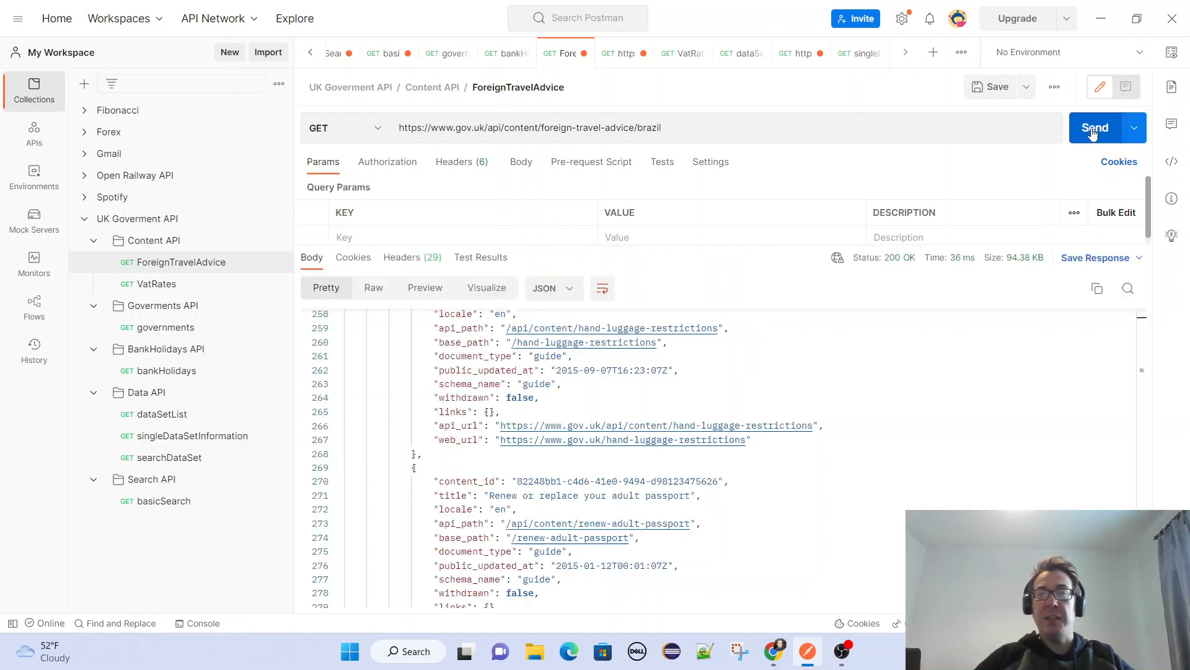
Highlight the full URL of the Brazil travel advice request, then clear the selection.
click(687, 128)
key(ctrl+a)
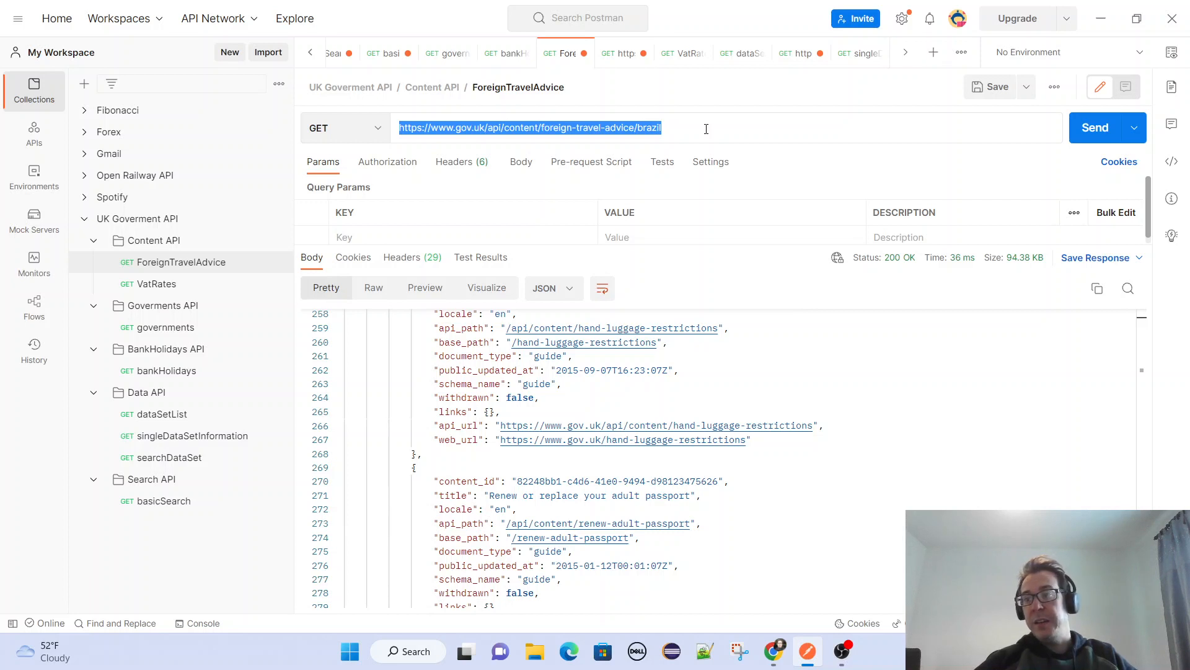
click(707, 128)
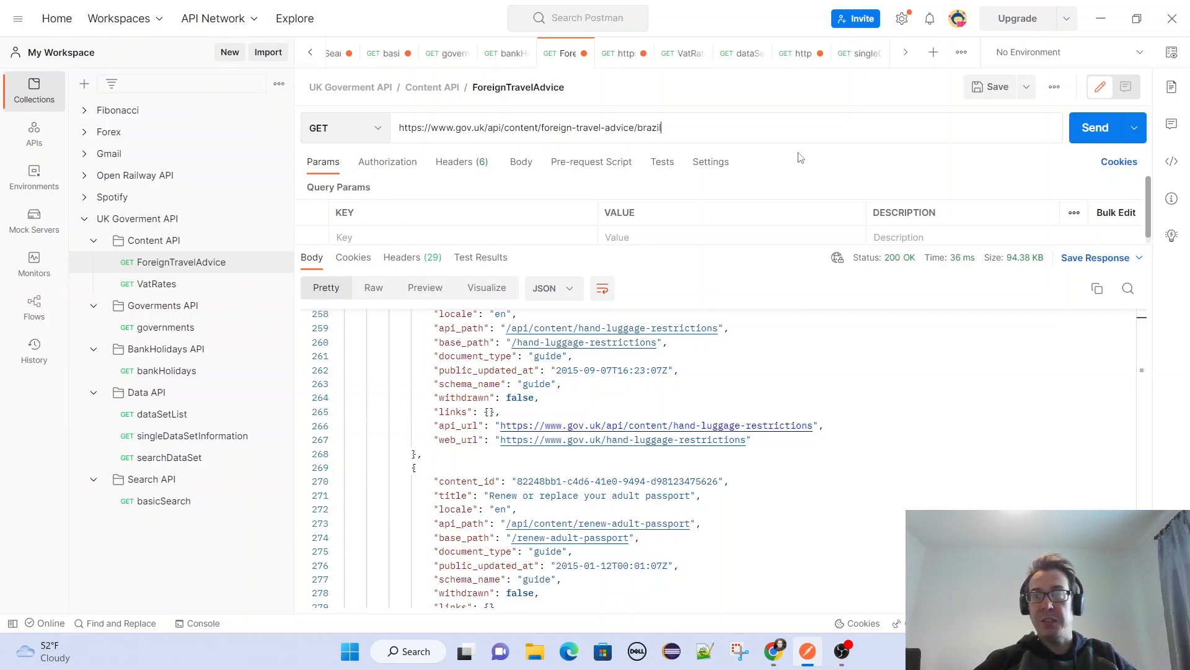
click(795, 126)
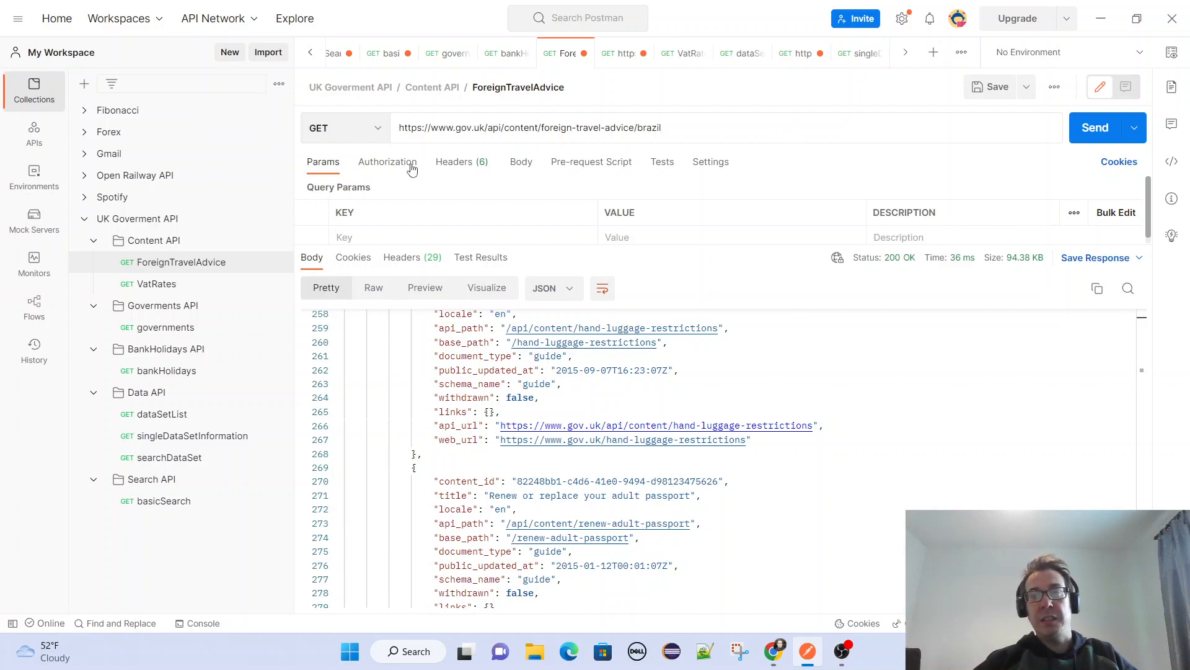
Review the request's headers, authorization settings and available authorization types, and send the request again without adding credentials.
click(460, 162)
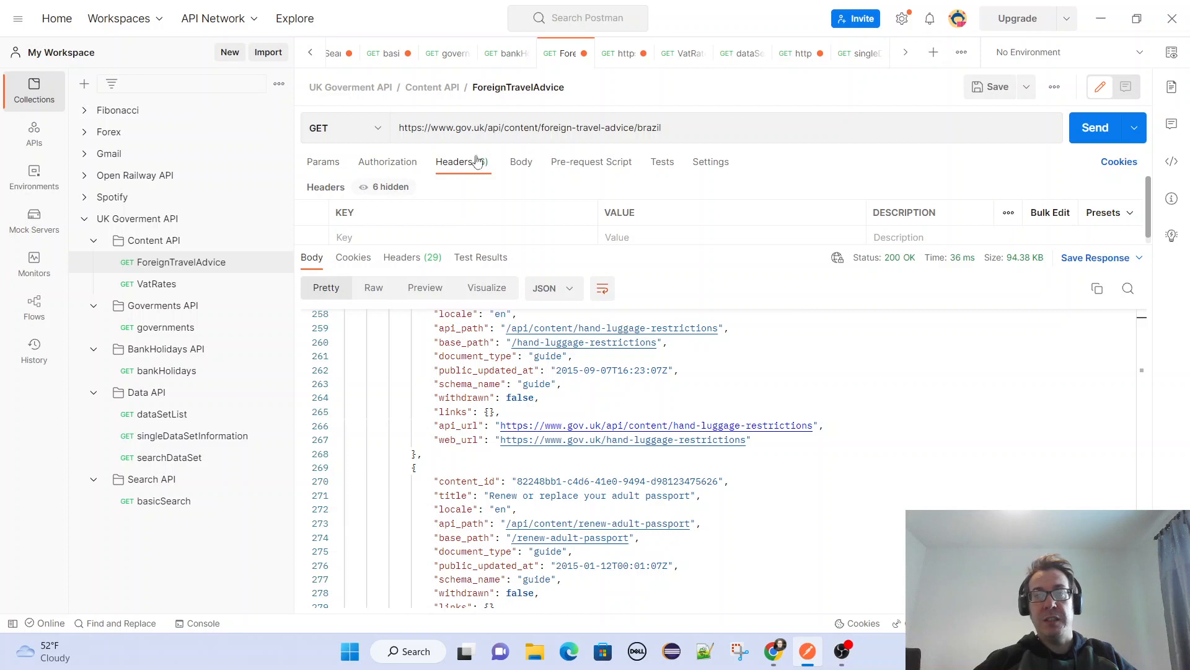
click(388, 162)
scroll(519, 195, down, 2)
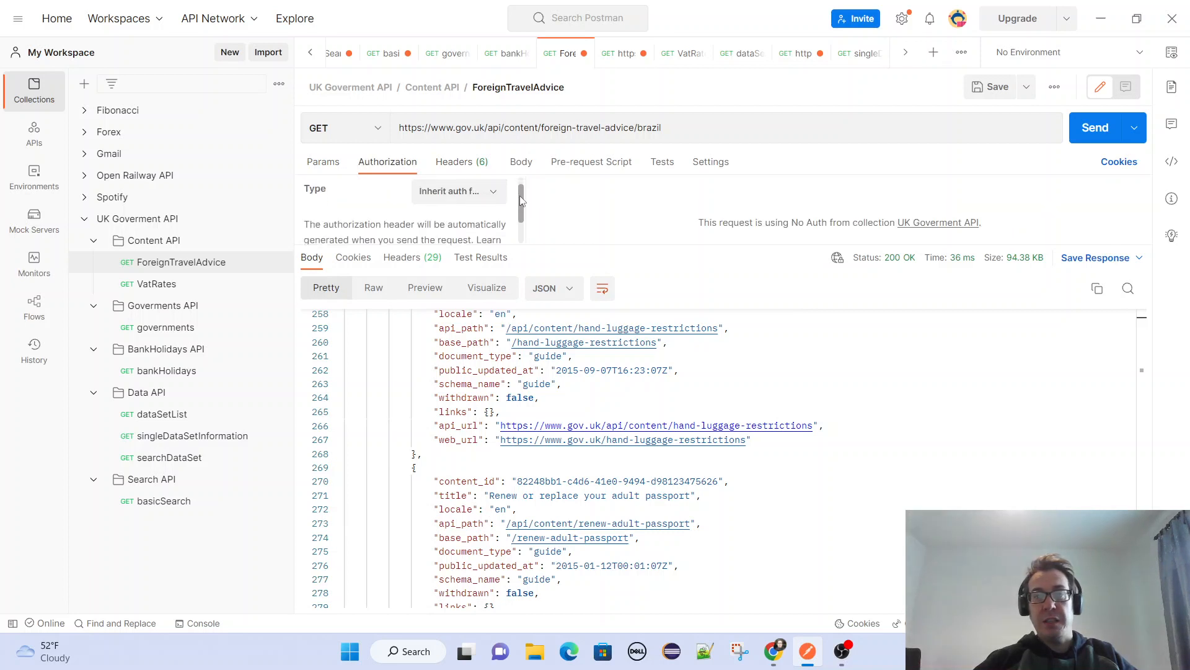
scroll(519, 196, up, 2)
click(481, 205)
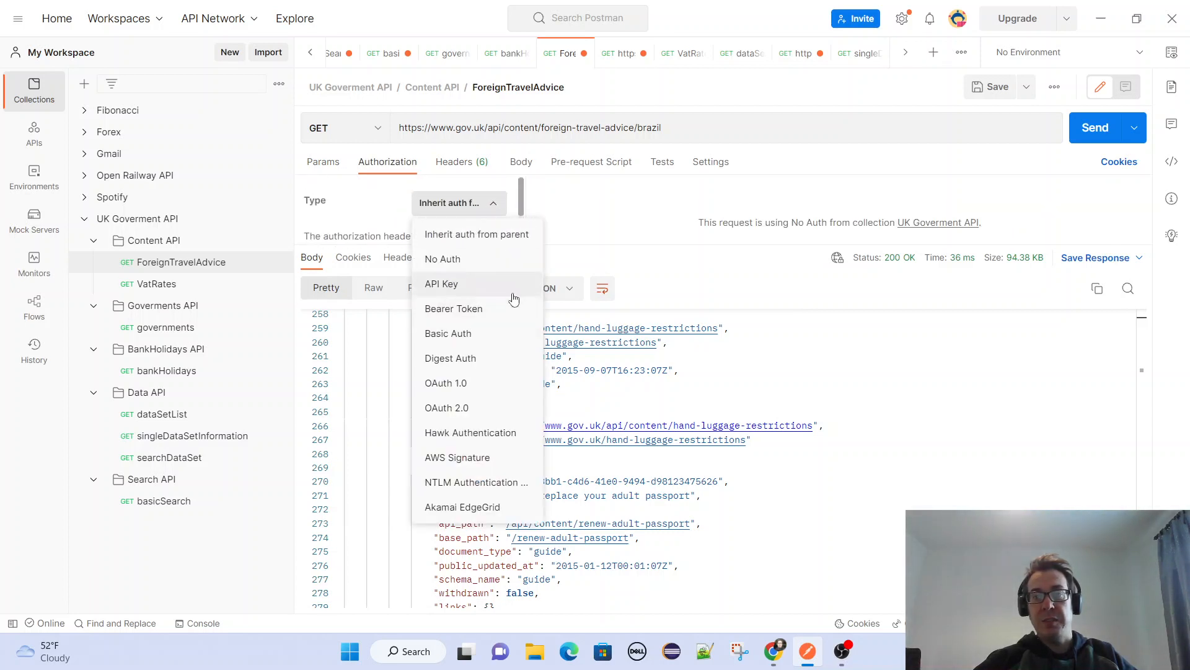
click(920, 190)
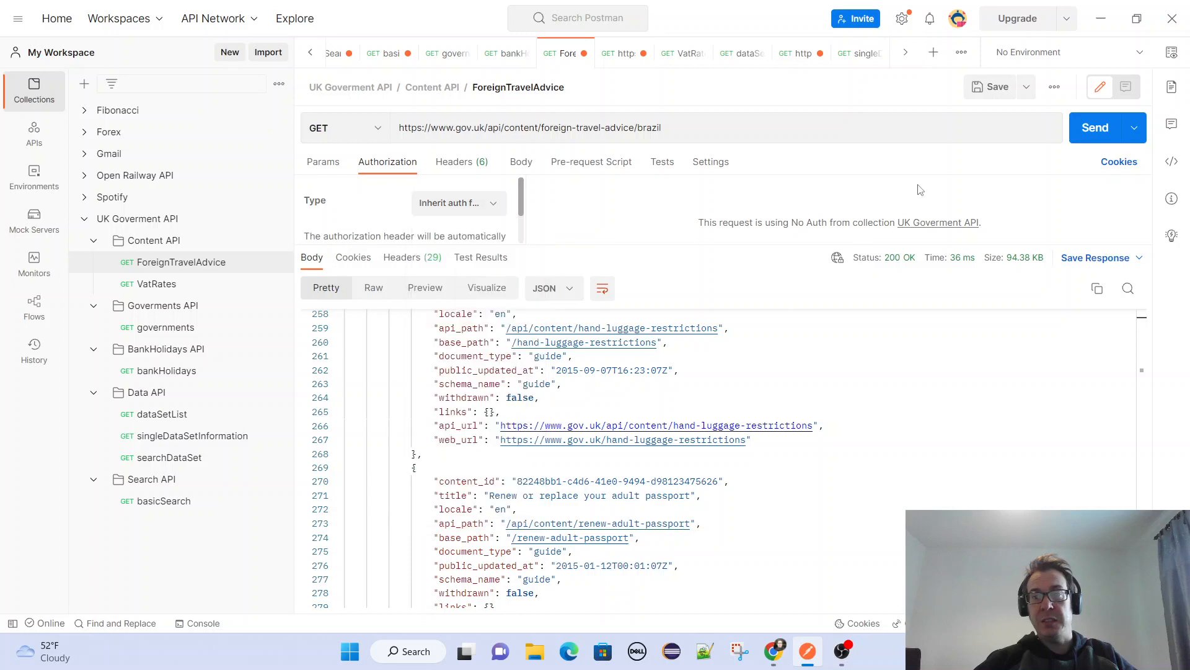
click(1089, 126)
click(447, 163)
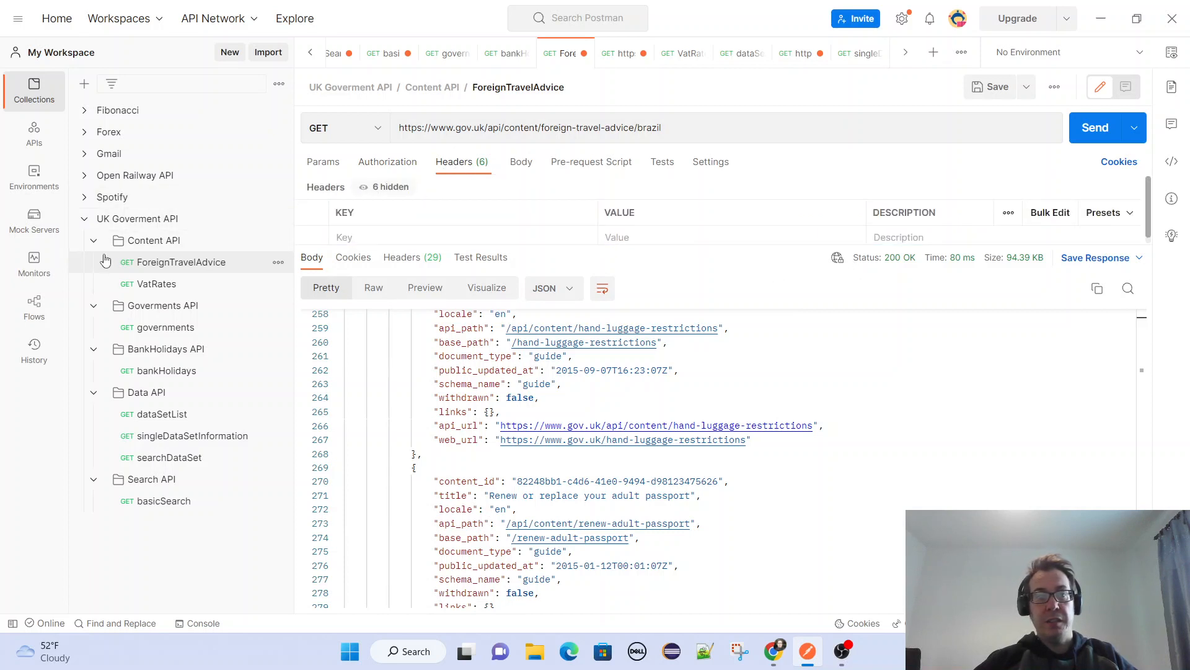
Switch to the GOV.UK Content API reference in Chrome and read its Example Request and Responses sections.
key(alt+Tab)
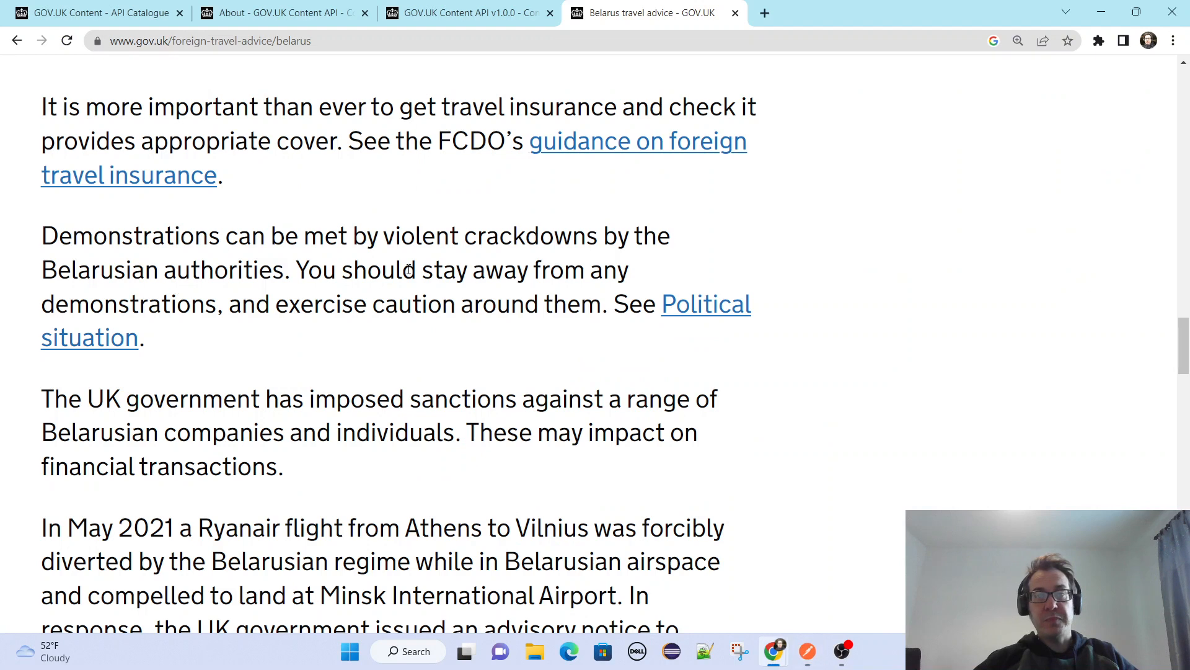
click(434, 13)
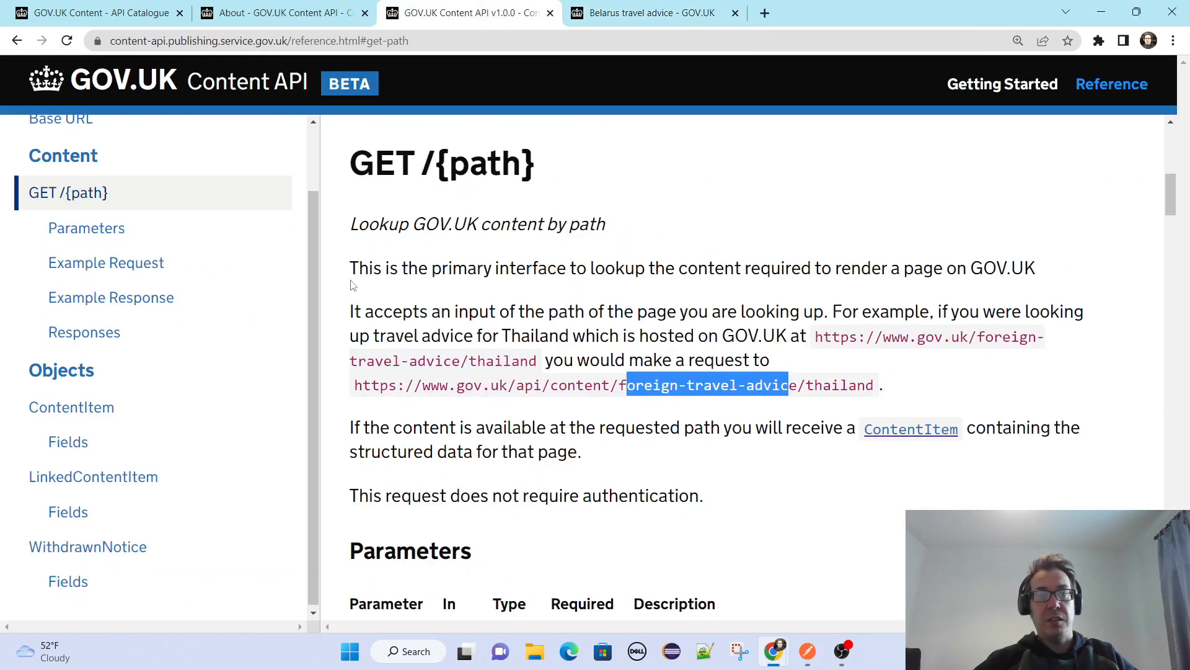
click(110, 267)
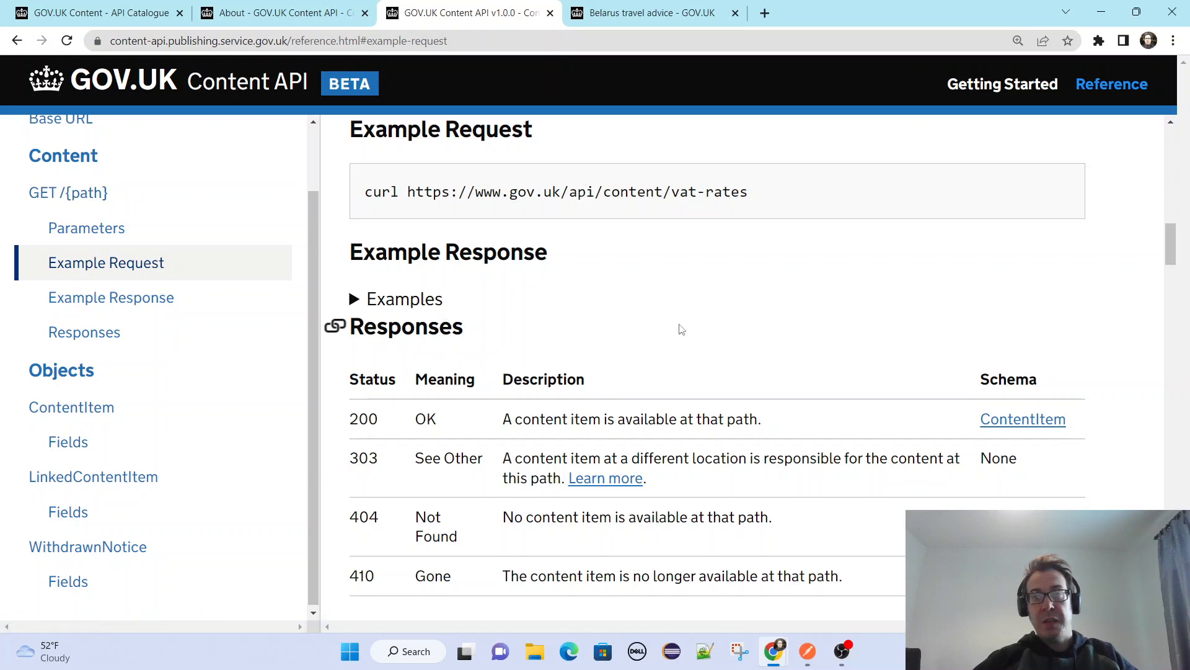
scroll(765, 326, down, 1)
scroll(529, 441, down, 3)
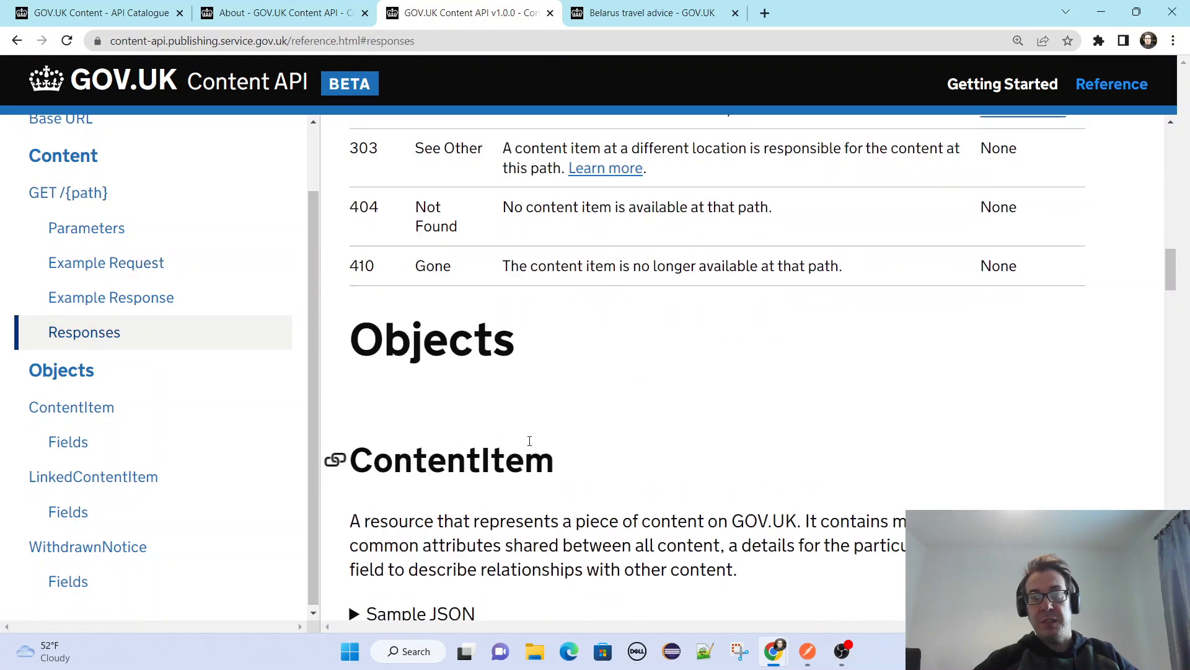
Expand the ContentItem object's Sample JSON and look through the ContentItem and LinkedContentItem field tables.
scroll(530, 441, down, 5)
scroll(340, 300, up, 1)
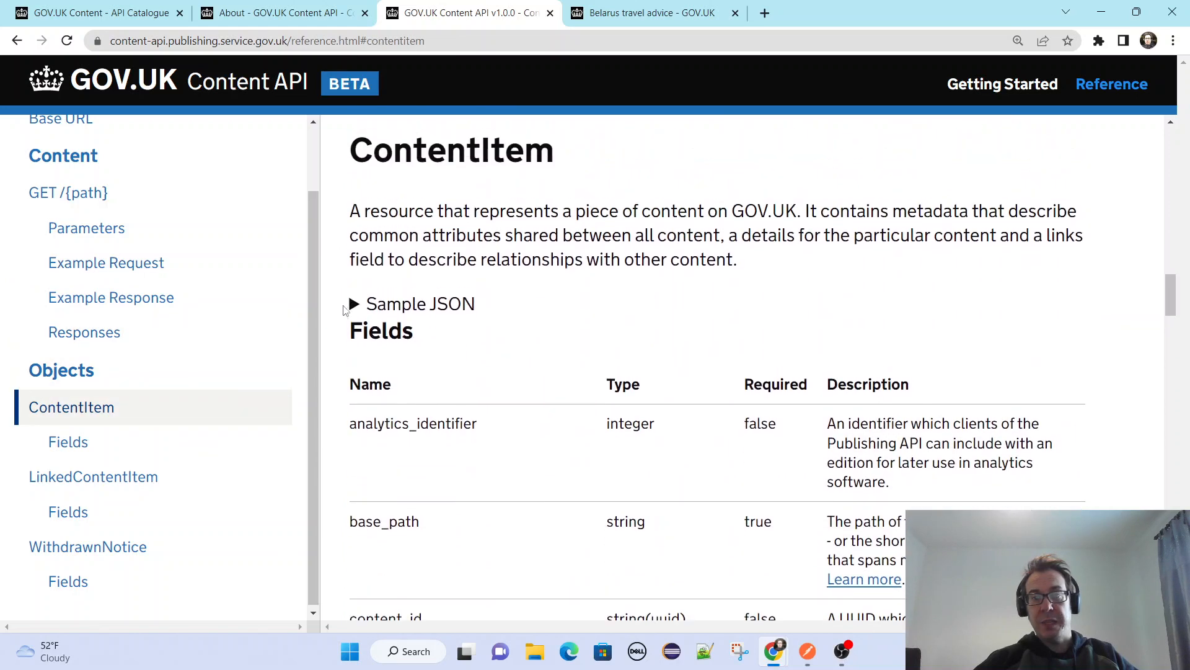
click(355, 308)
scroll(662, 378, down, 2)
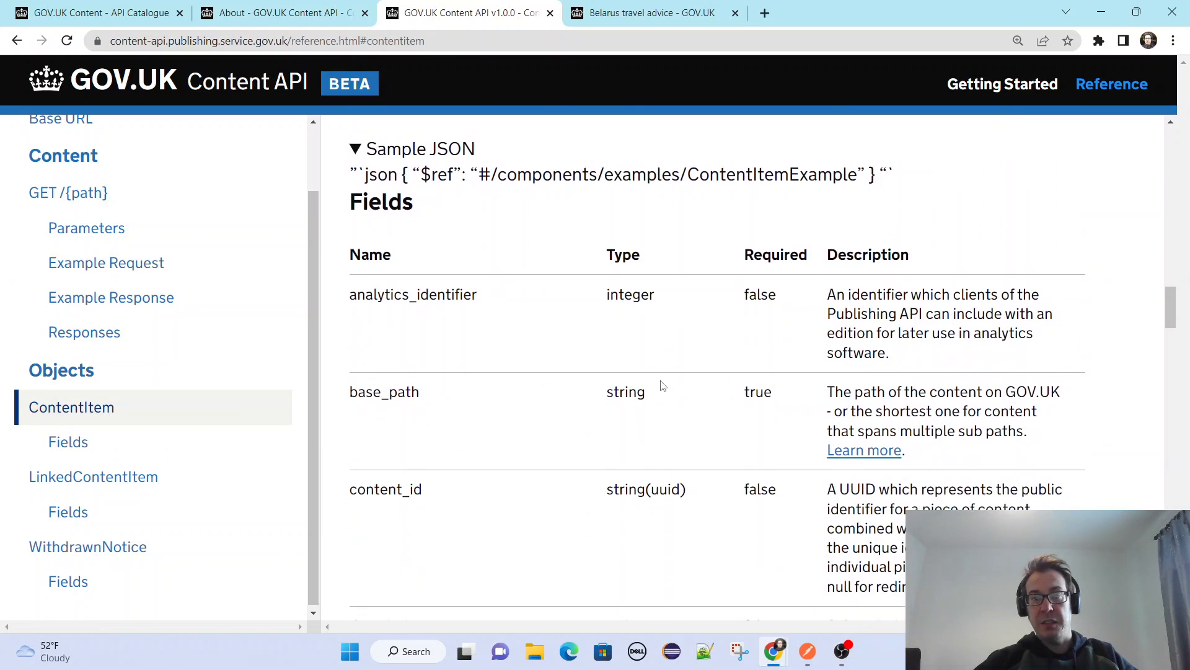
scroll(663, 386, down, 12)
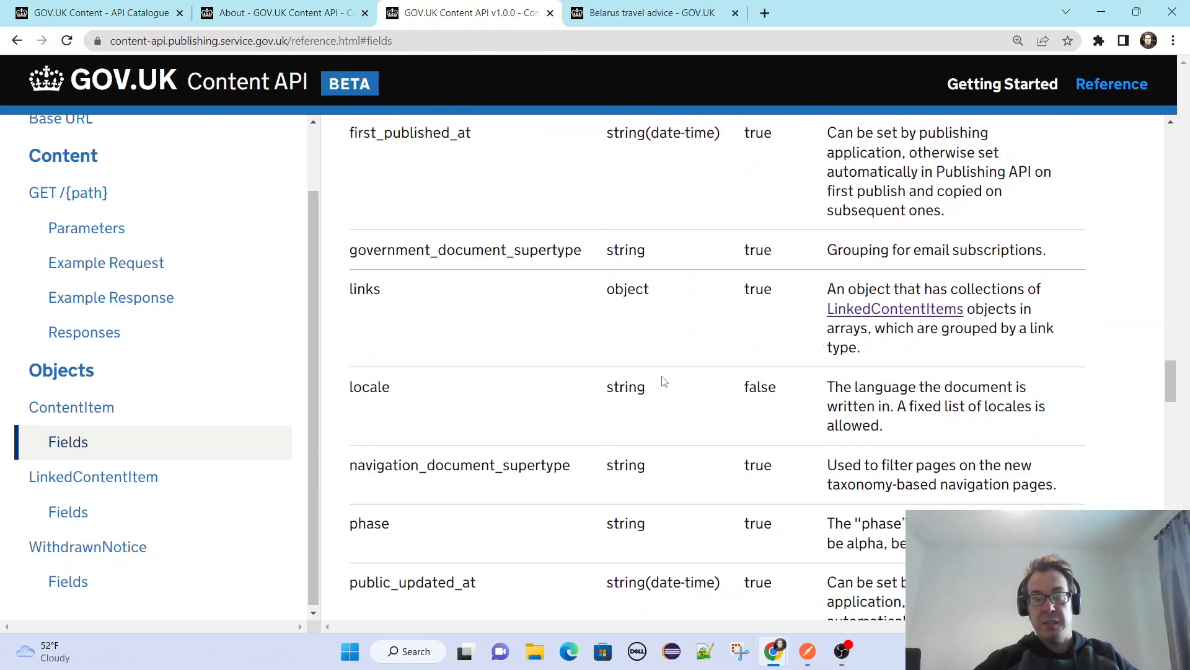
scroll(662, 382, down, 20)
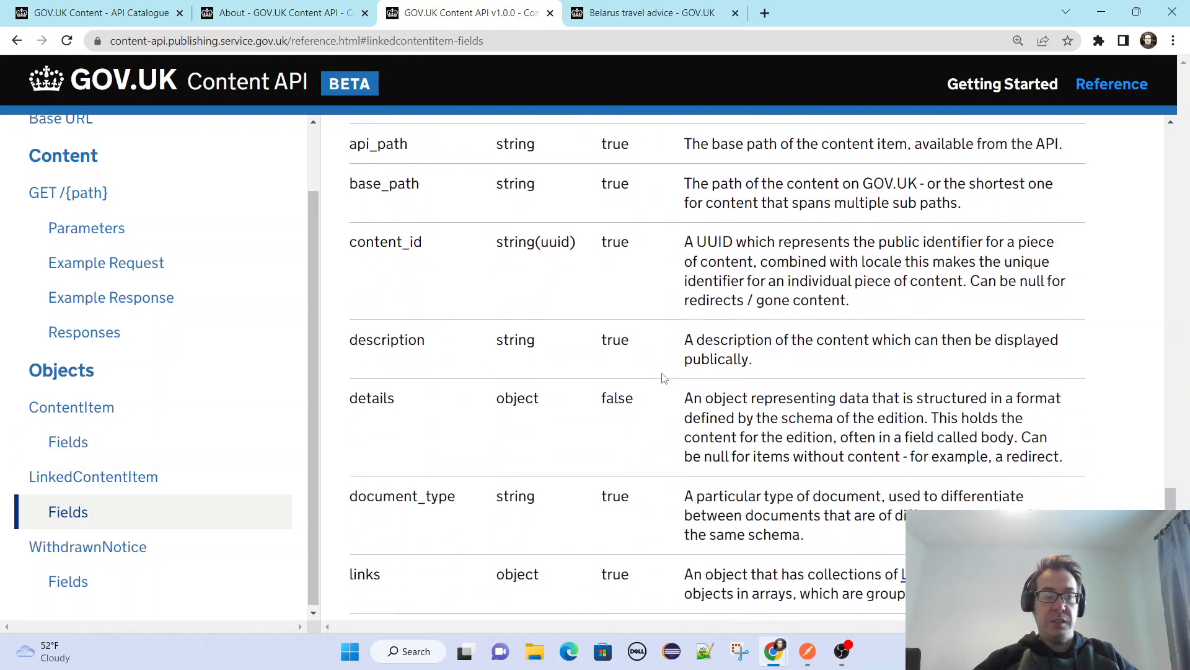
Review the WithdrawnNotice fields, the Base URL, and the GET /{path} description, parameters and responses in the API reference.
scroll(662, 378, down, 10)
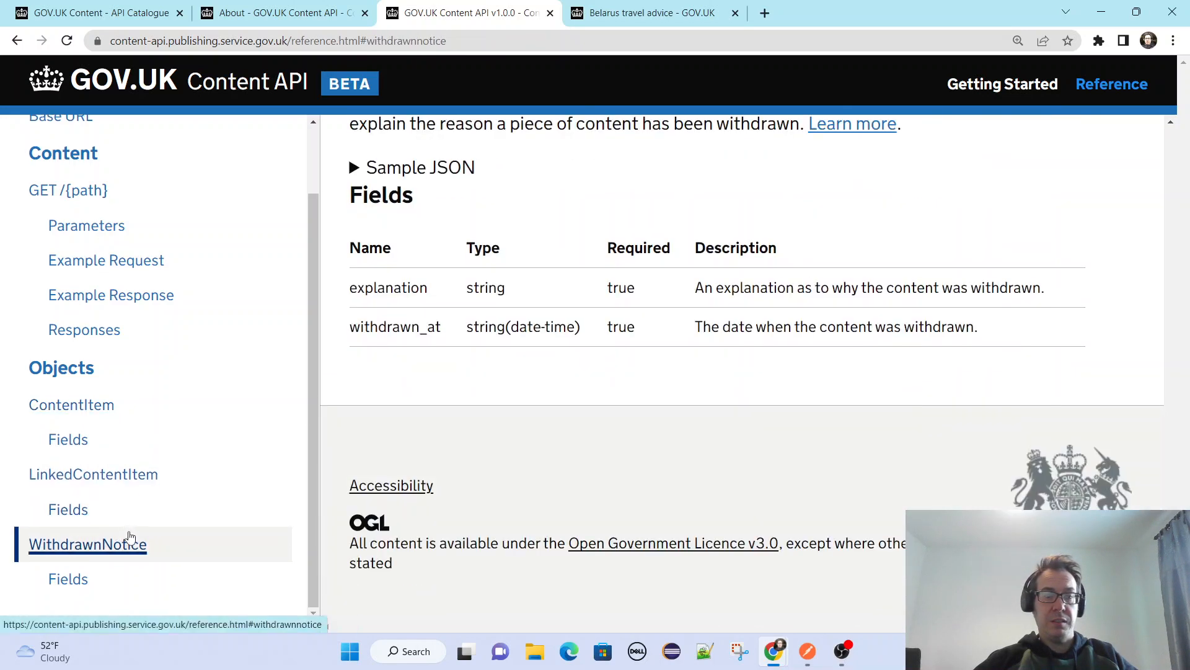
scroll(219, 398, up, 1)
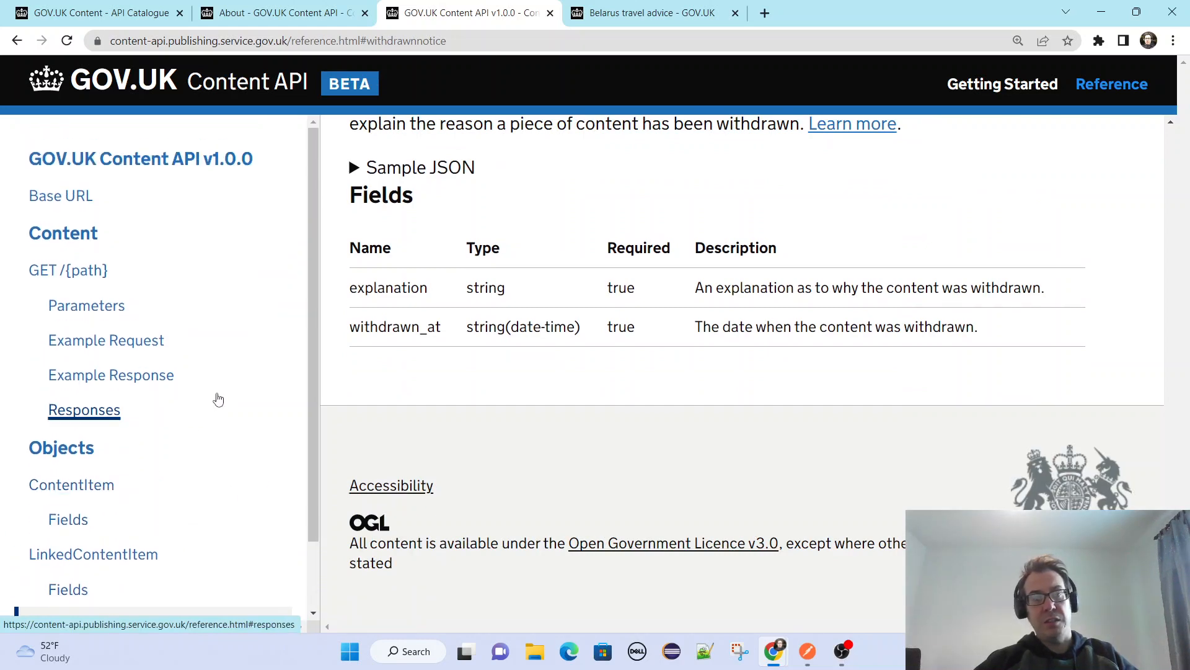
click(81, 198)
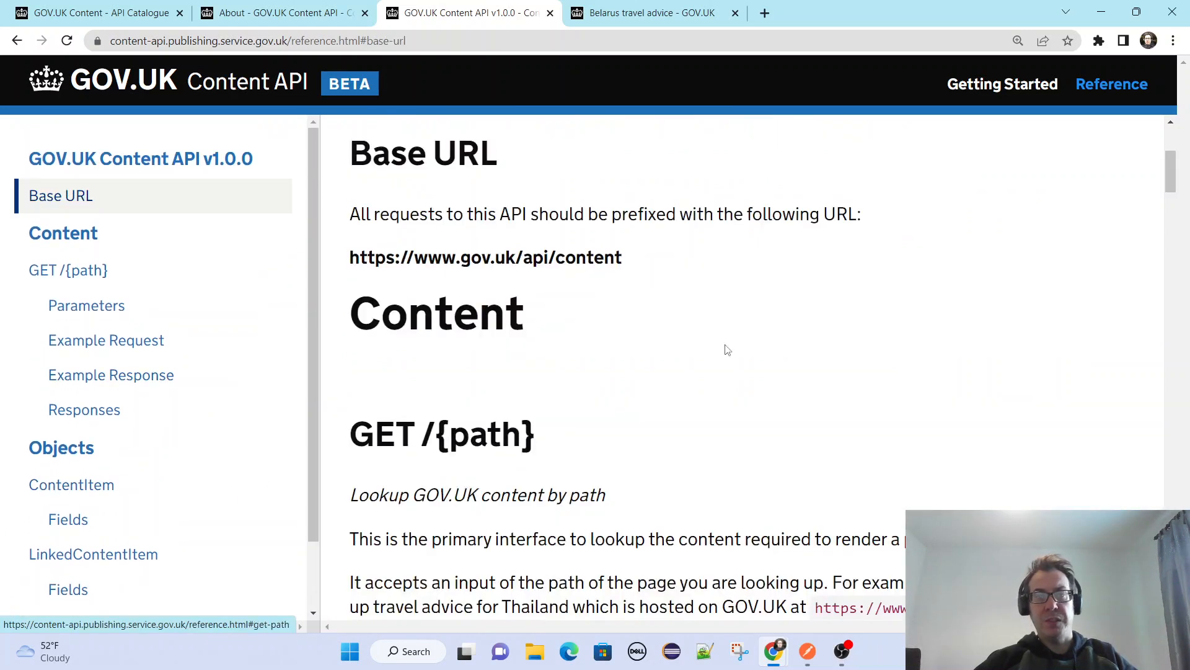
scroll(723, 345, up, 2)
scroll(707, 353, down, 3)
scroll(694, 361, down, 7)
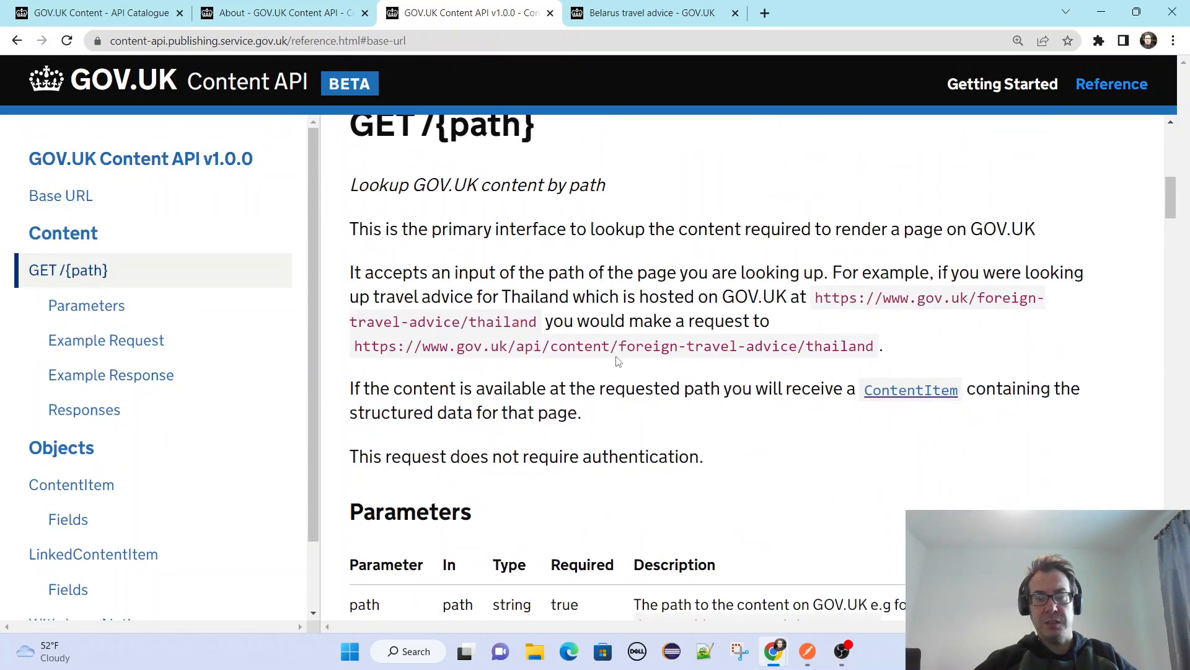
scroll(752, 334, down, 2)
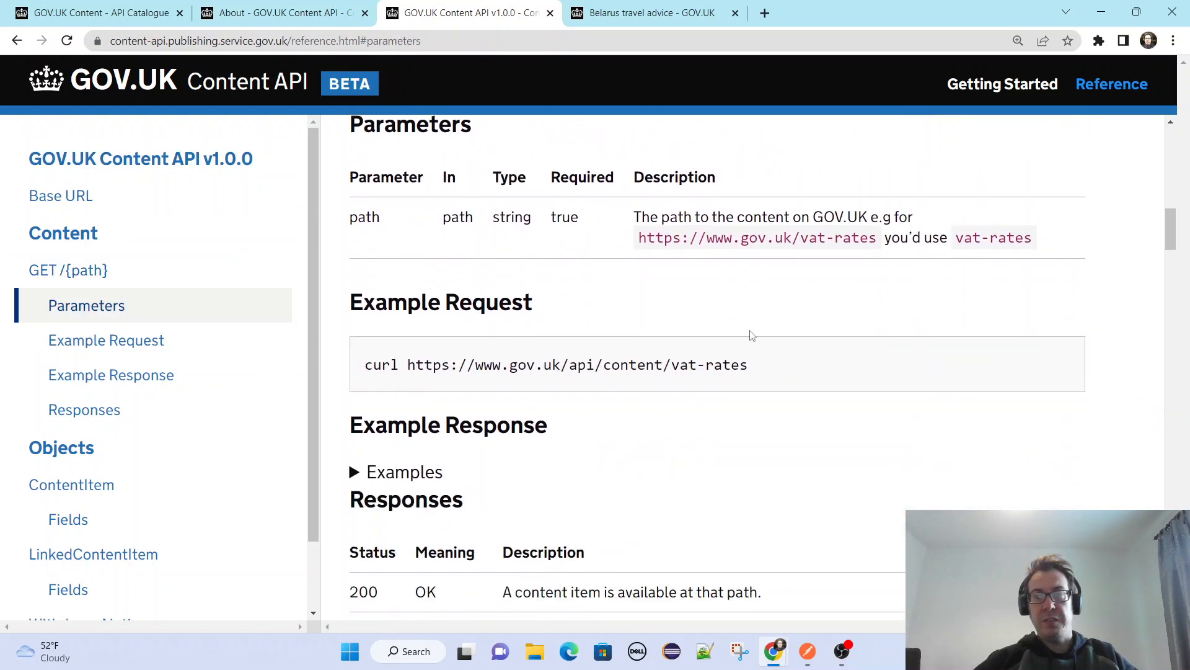
scroll(936, 306, down, 8)
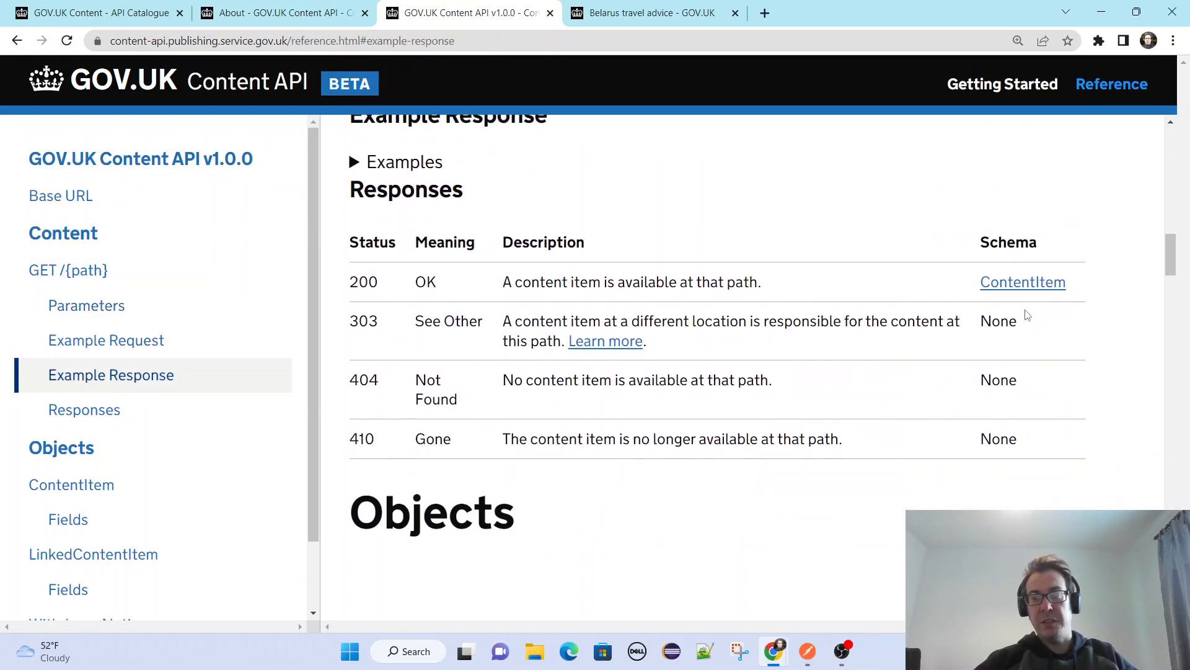
Skim the ContentItem and LinkedContentItem field tables and return to the reference's introduction and Base URL section.
scroll(1144, 348, down, 12)
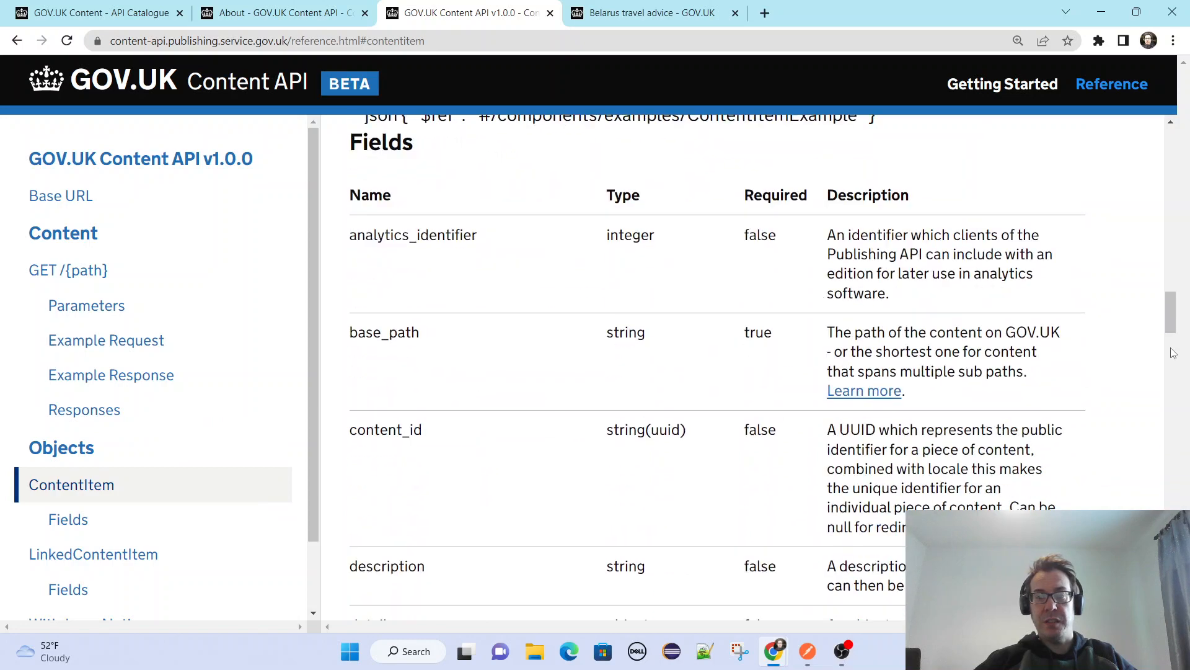
scroll(1174, 352, down, 8)
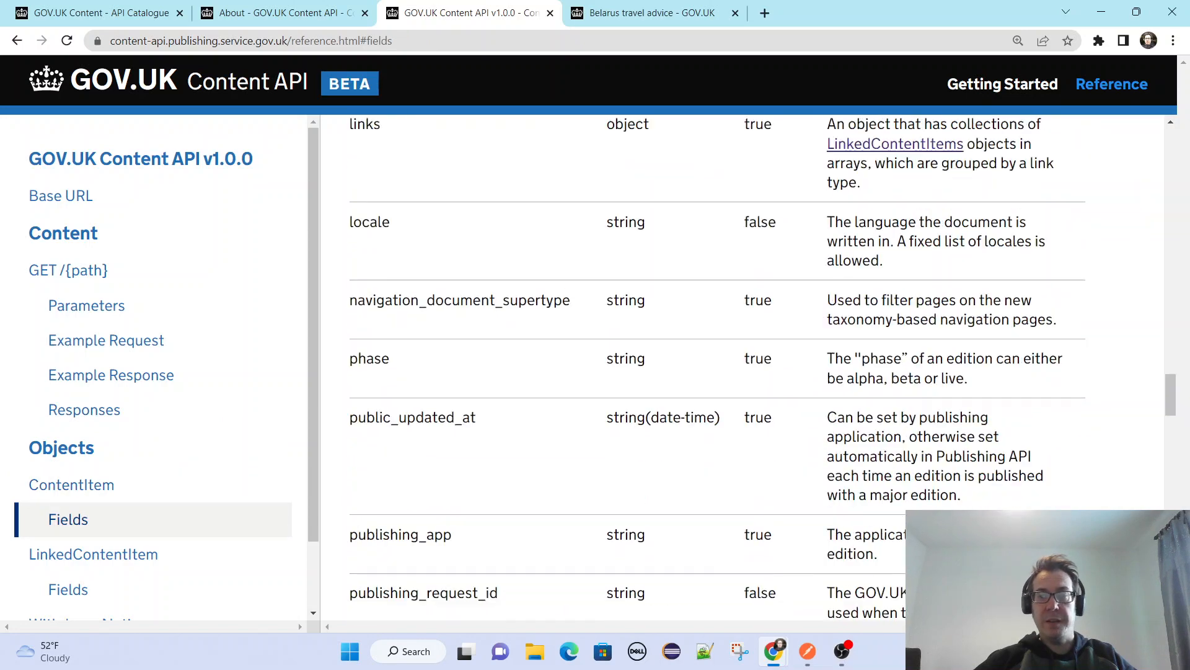
scroll(1170, 394, down, 20)
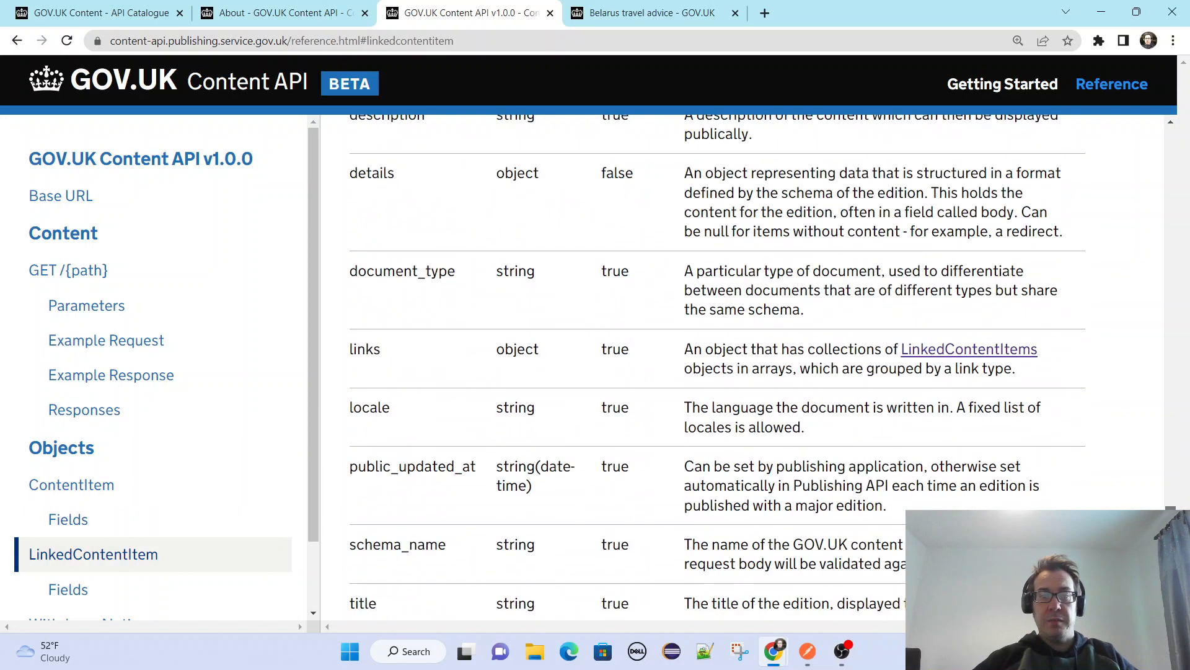
scroll(743, 372, up, 15)
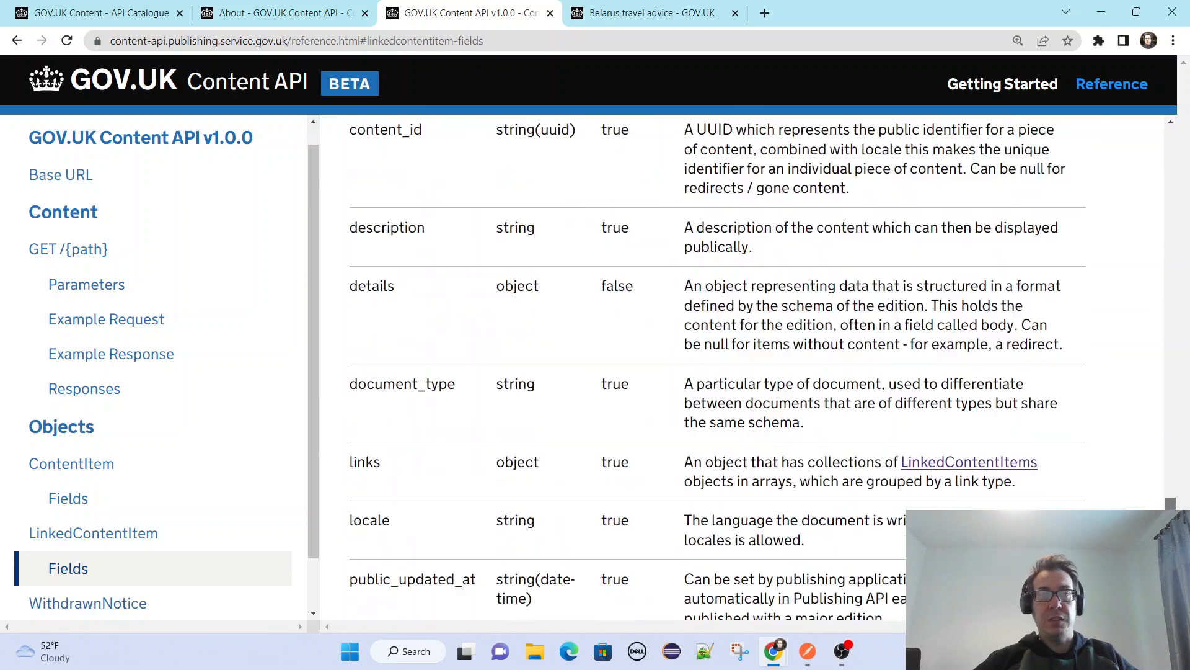
scroll(743, 372, up, 20)
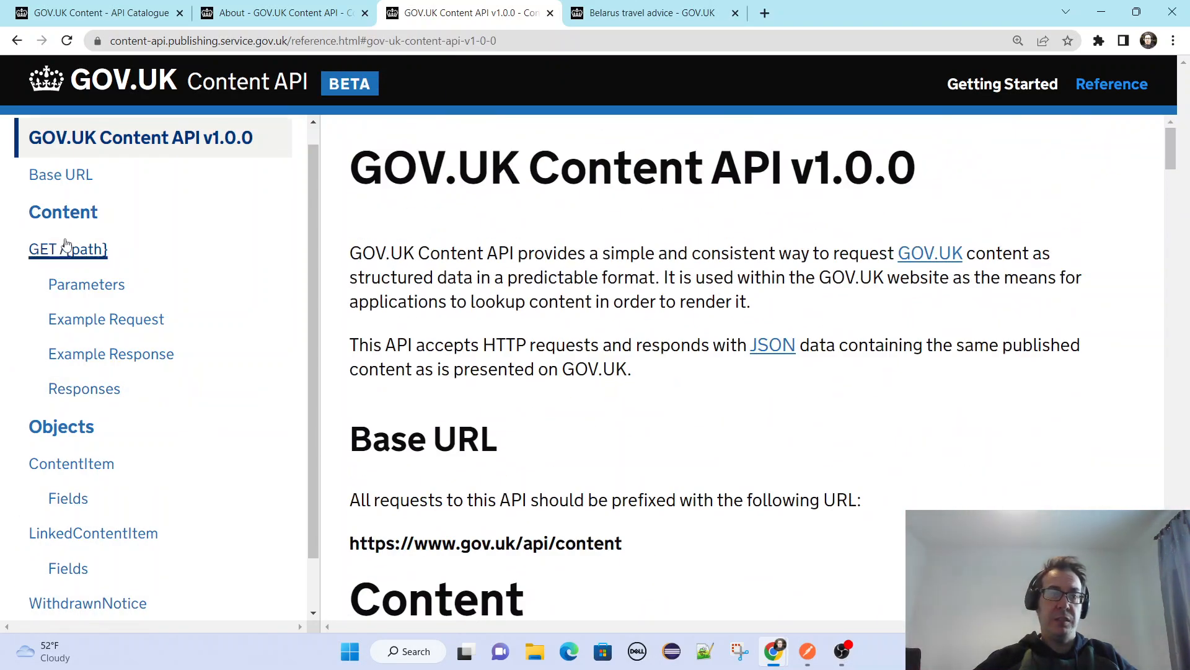
scroll(79, 207, down, 3)
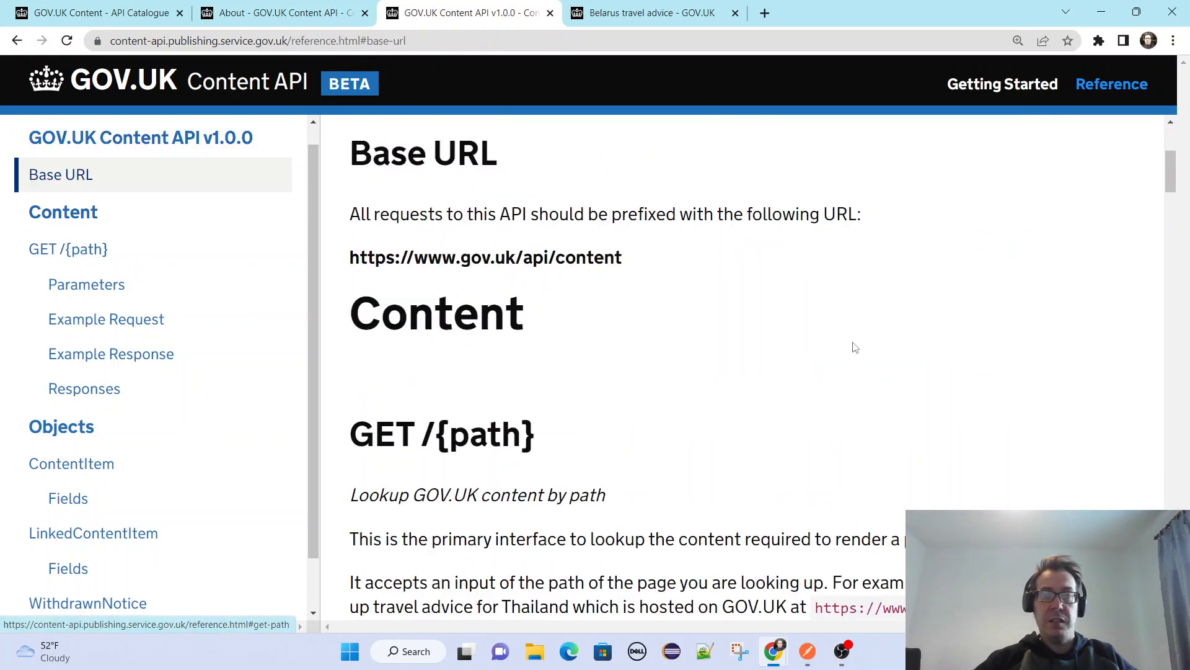
In the open GOV.UK Content API About page, select the Quick start curl command for take-pet-abroad for copying.
click(263, 8)
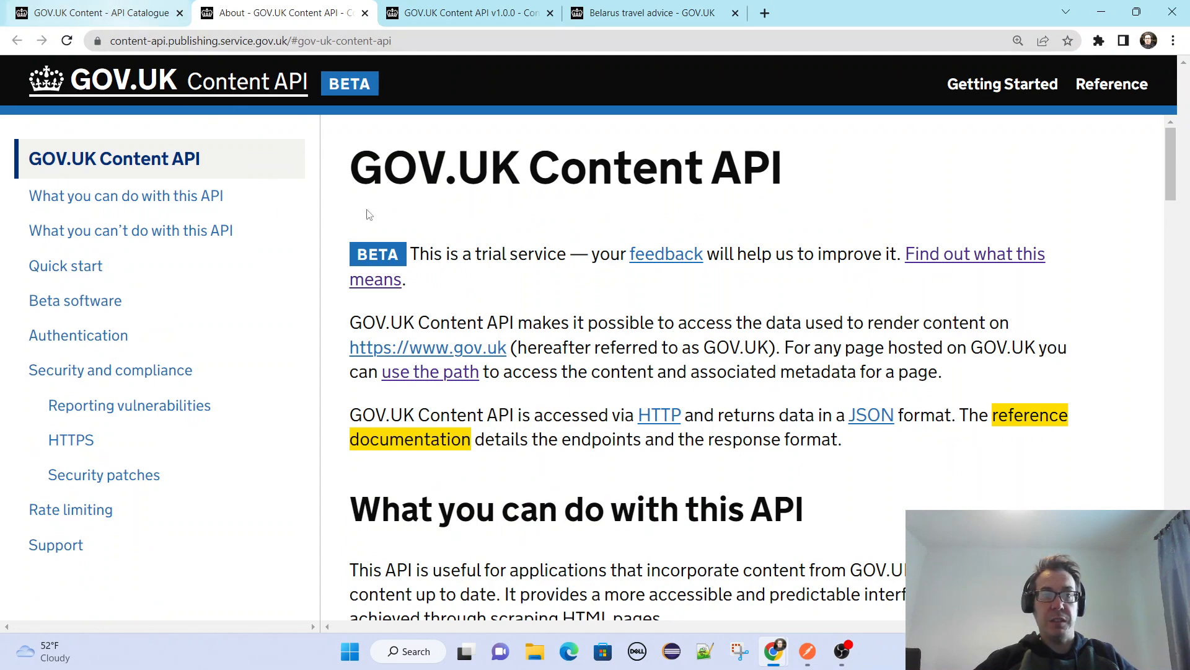
scroll(367, 213, down, 6)
scroll(519, 286, down, 7)
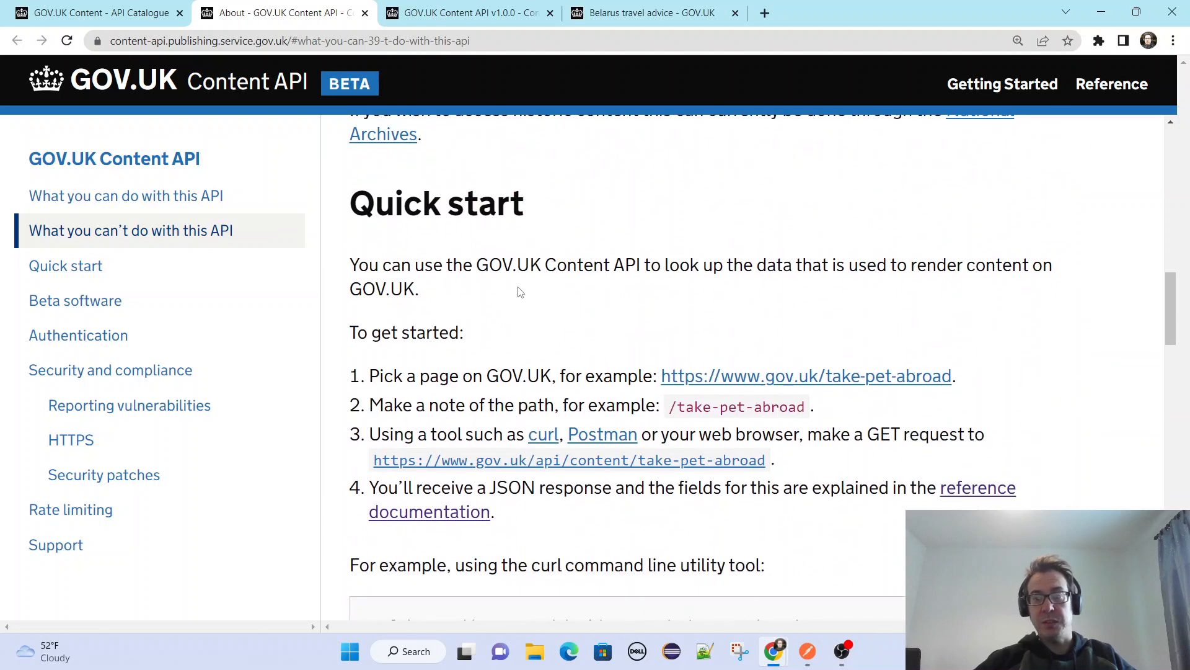
scroll(1058, 362, down, 5)
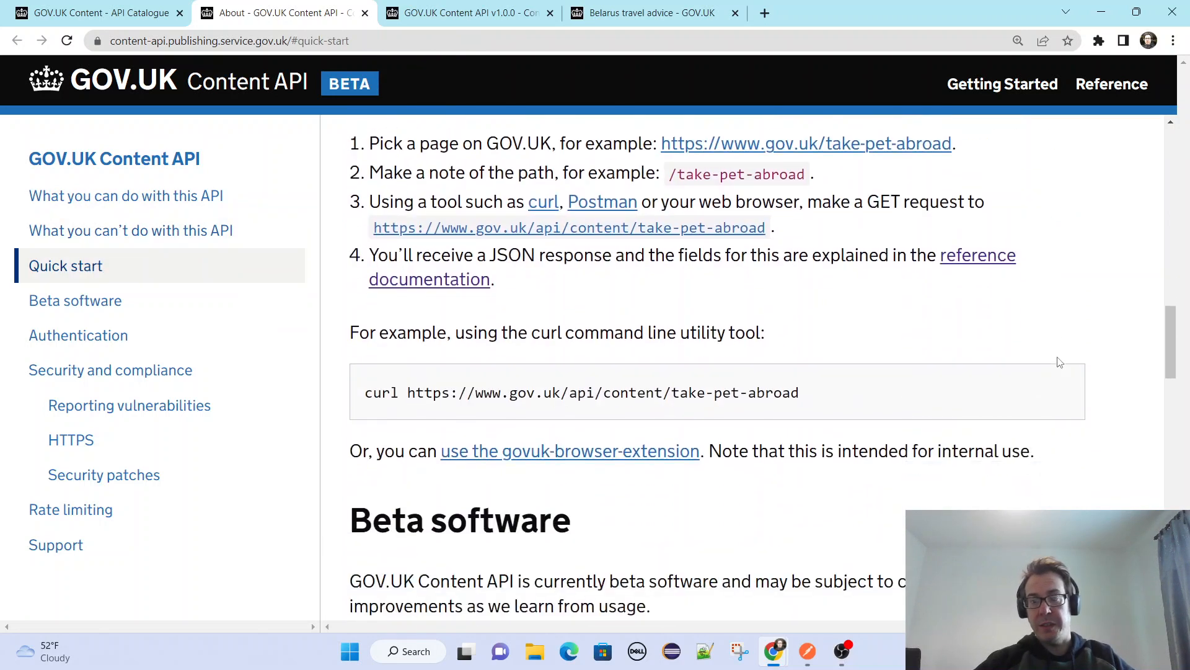
drag(828, 242, 365, 230)
key(ctrl+c)
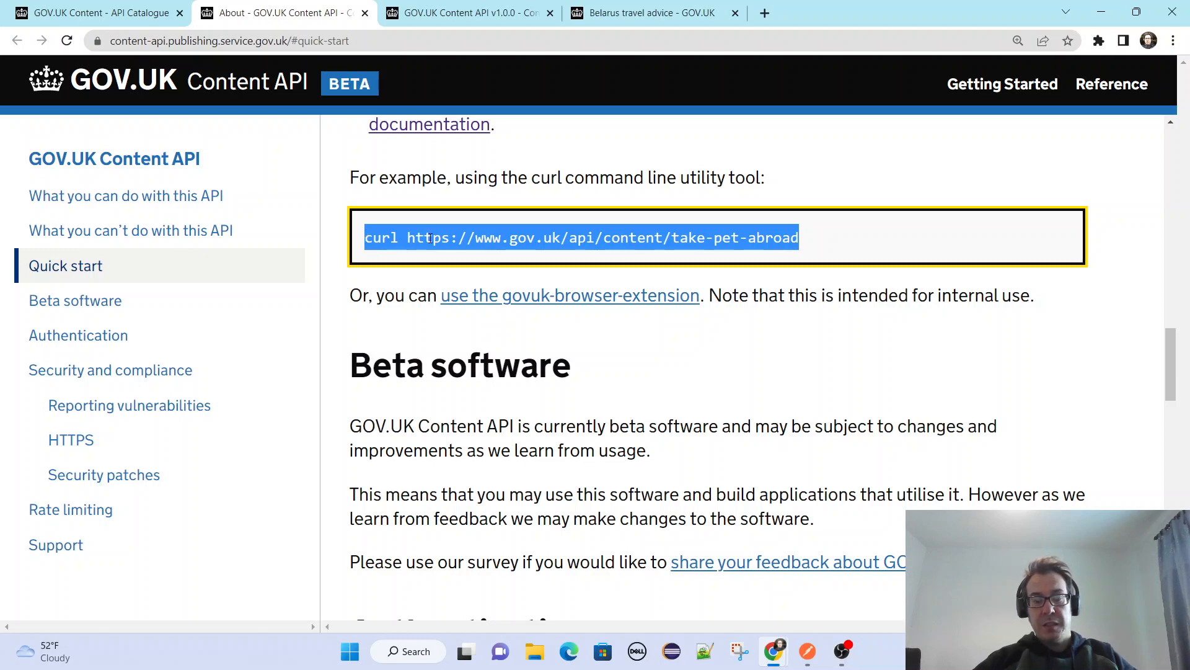
Switch to Postman and import the copied take-pet-abroad curl command as a request from raw text.
key(alt+Tab)
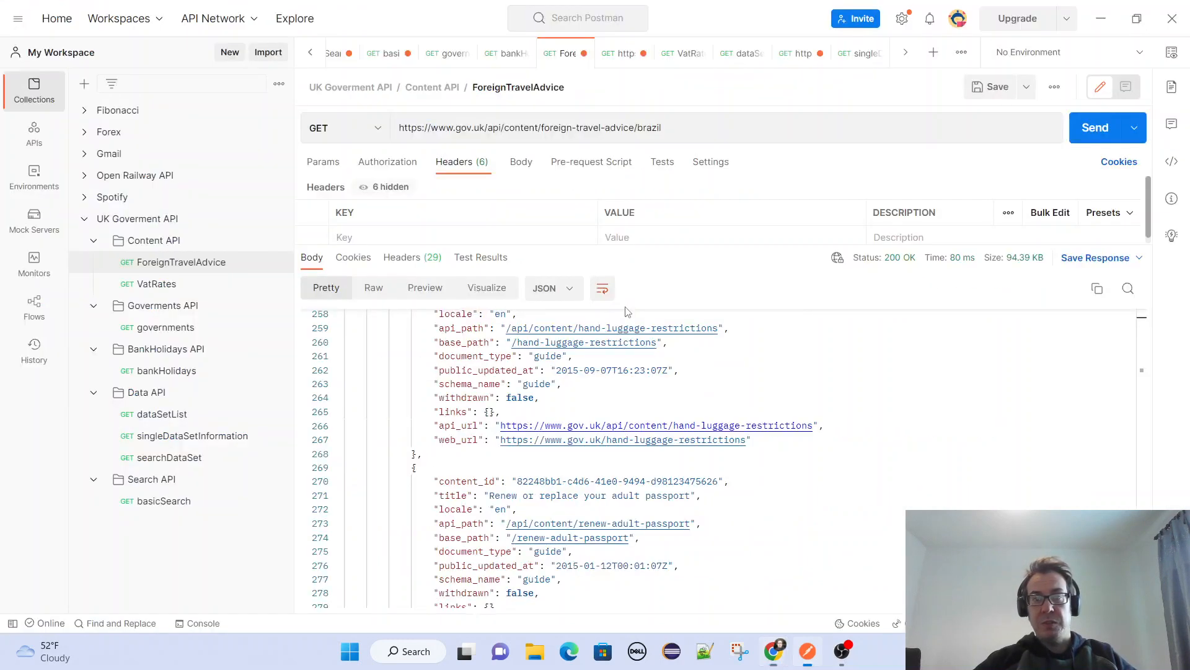
click(267, 53)
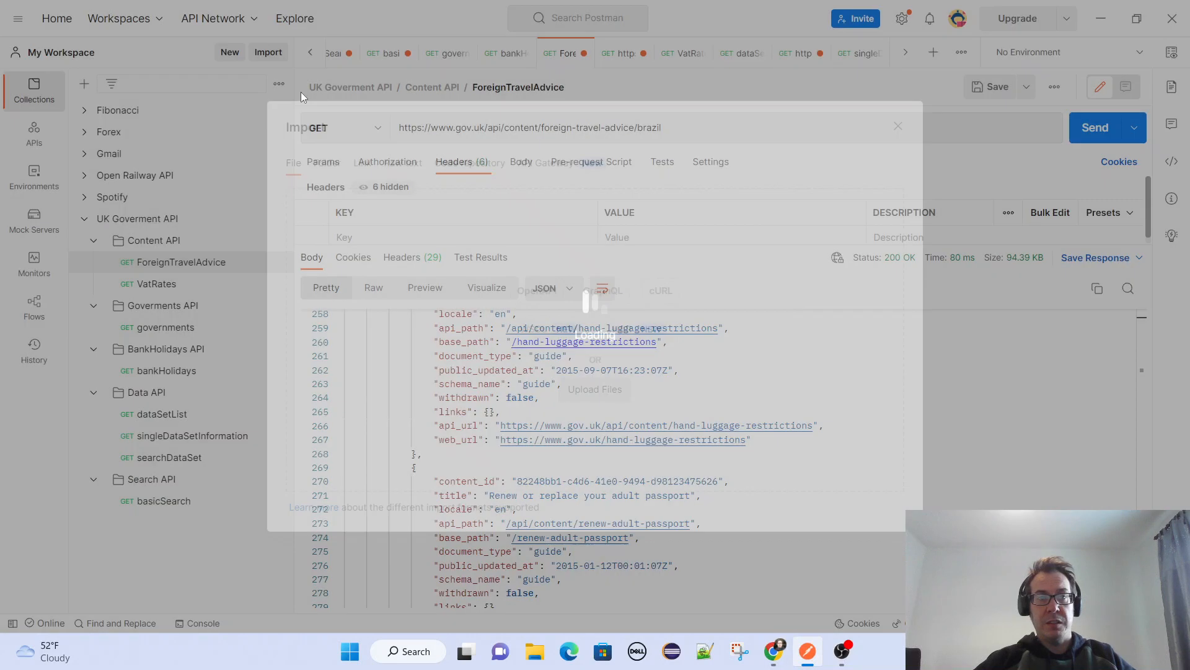
click(403, 163)
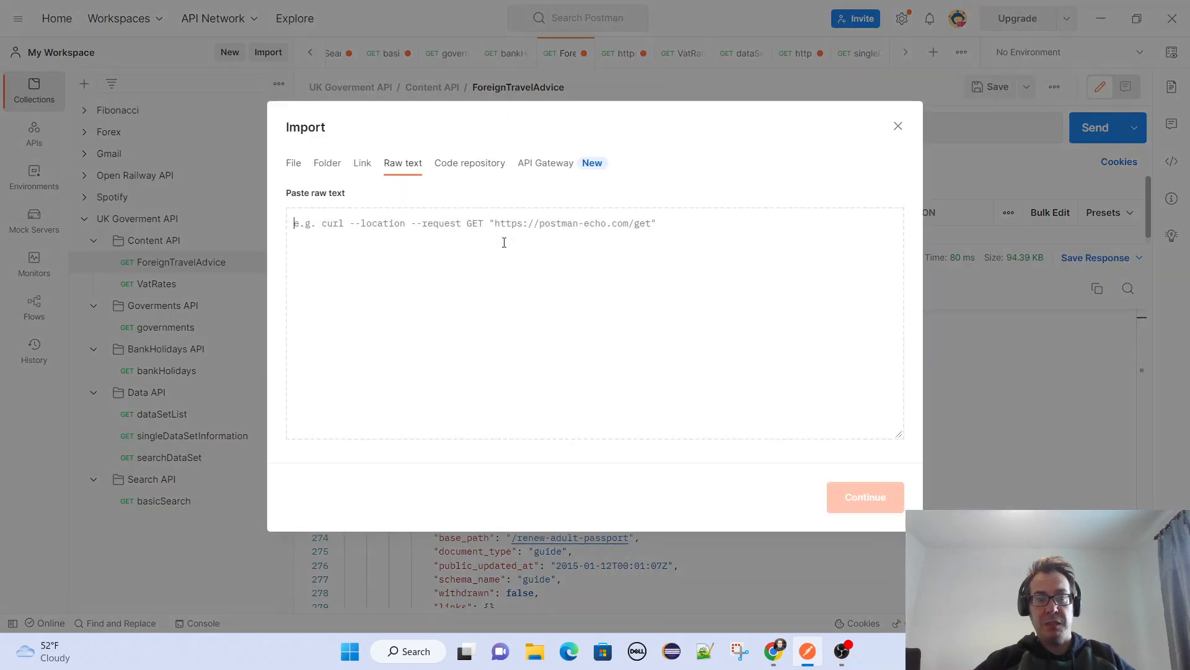
key(ctrl+v)
click(862, 495)
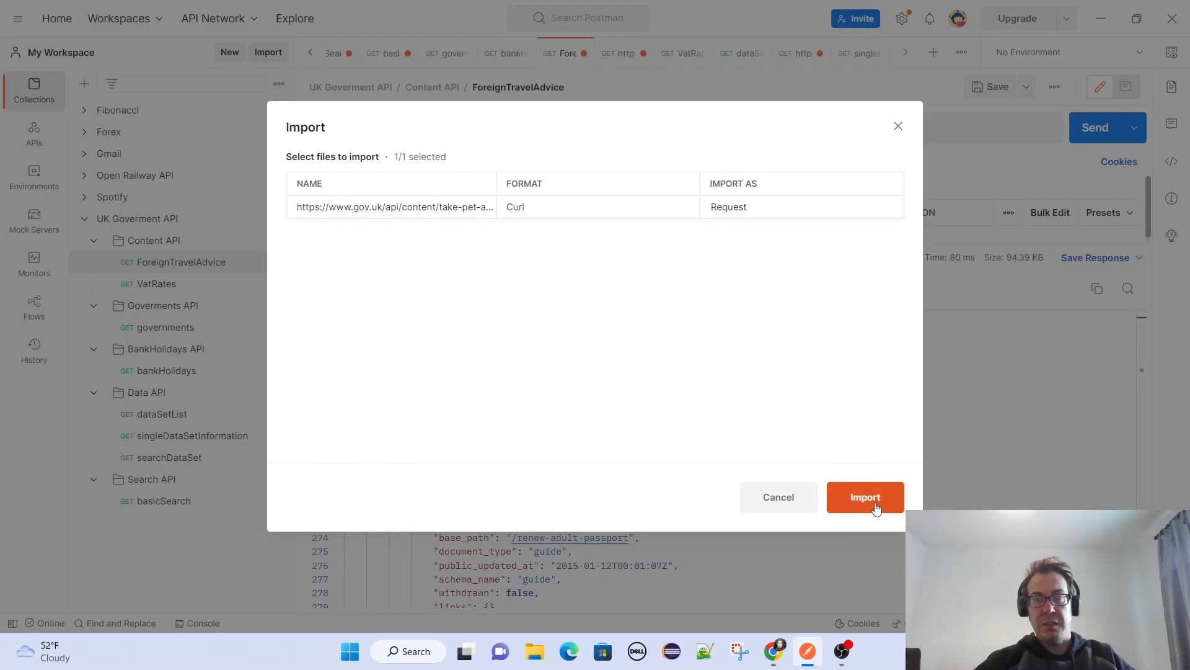
click(877, 508)
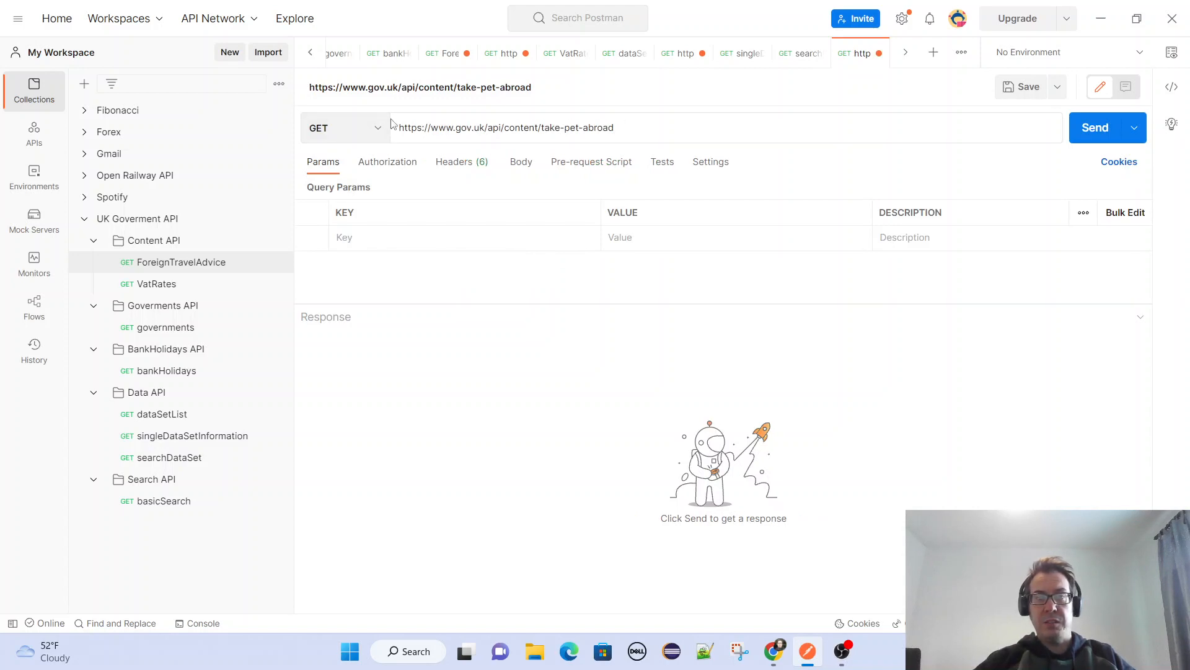
Send the imported take-pet-abroad GET request and look through its JSON response body.
click(1092, 125)
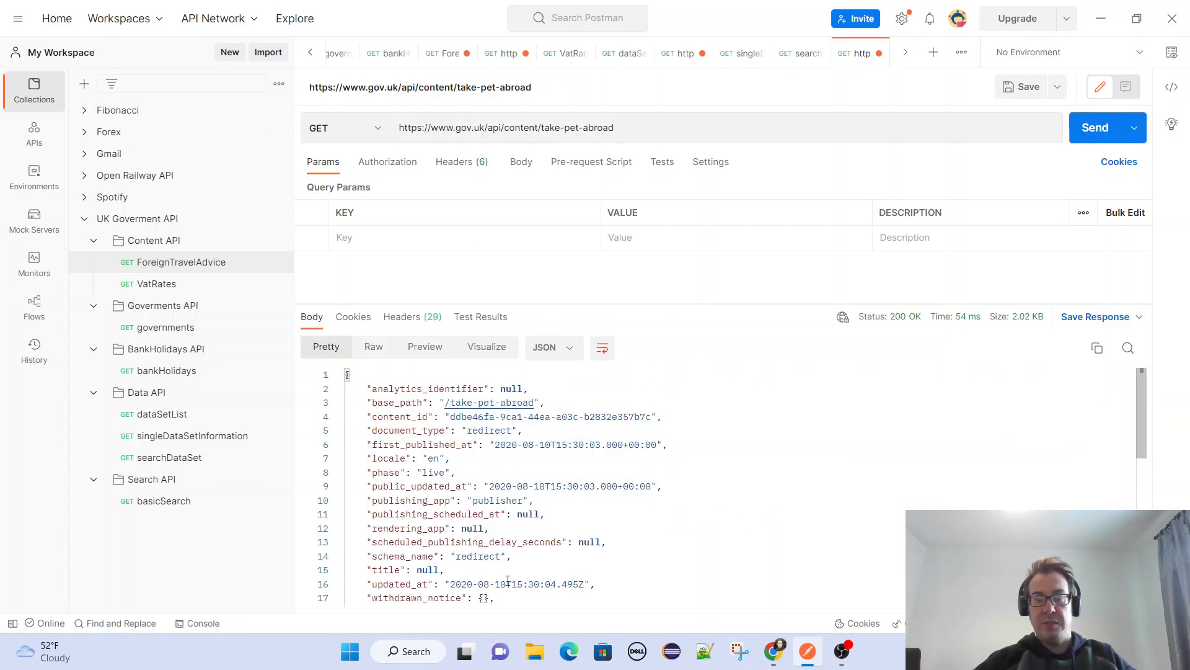
scroll(575, 541, down, 2)
scroll(705, 516, down, 5)
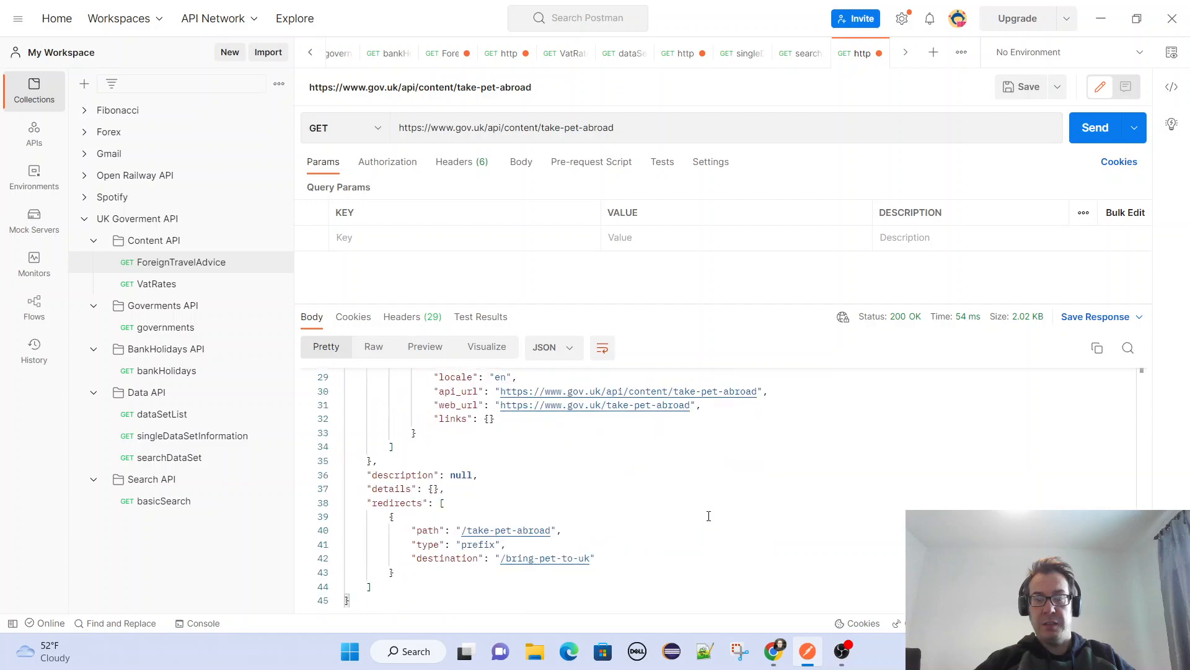
scroll(709, 516, up, 2)
scroll(708, 516, up, 4)
Switch back to Chrome and read the Content API's security, rate limiting and support sections.
key(alt+Tab)
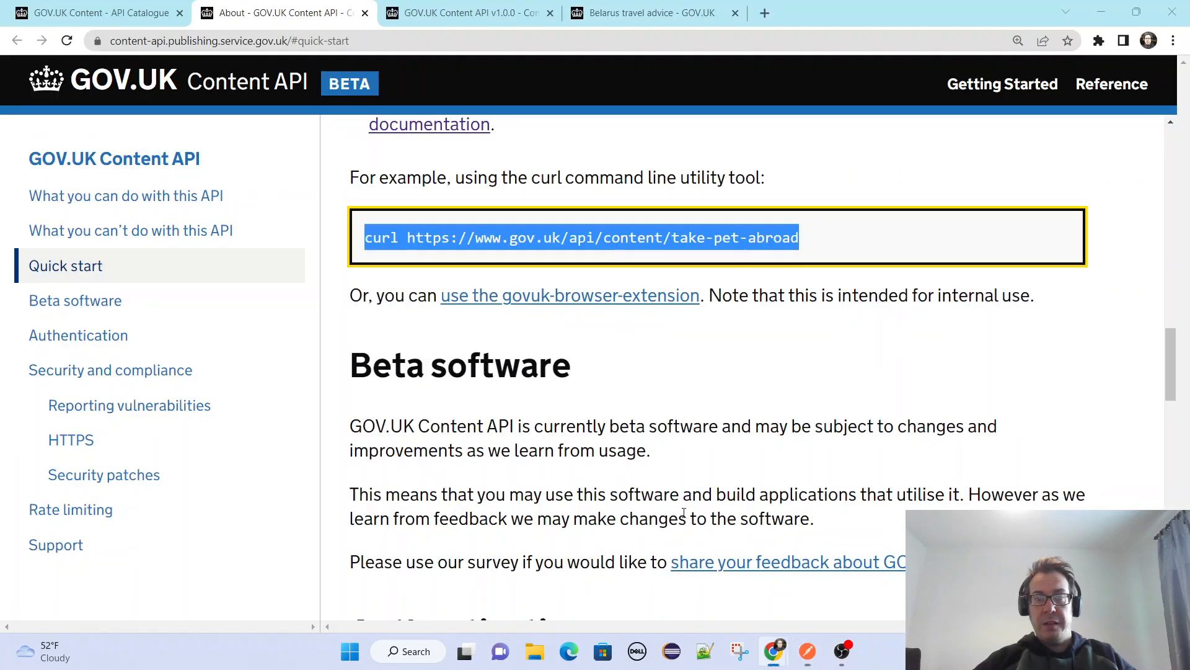
scroll(387, 456, down, 5)
scroll(388, 456, down, 8)
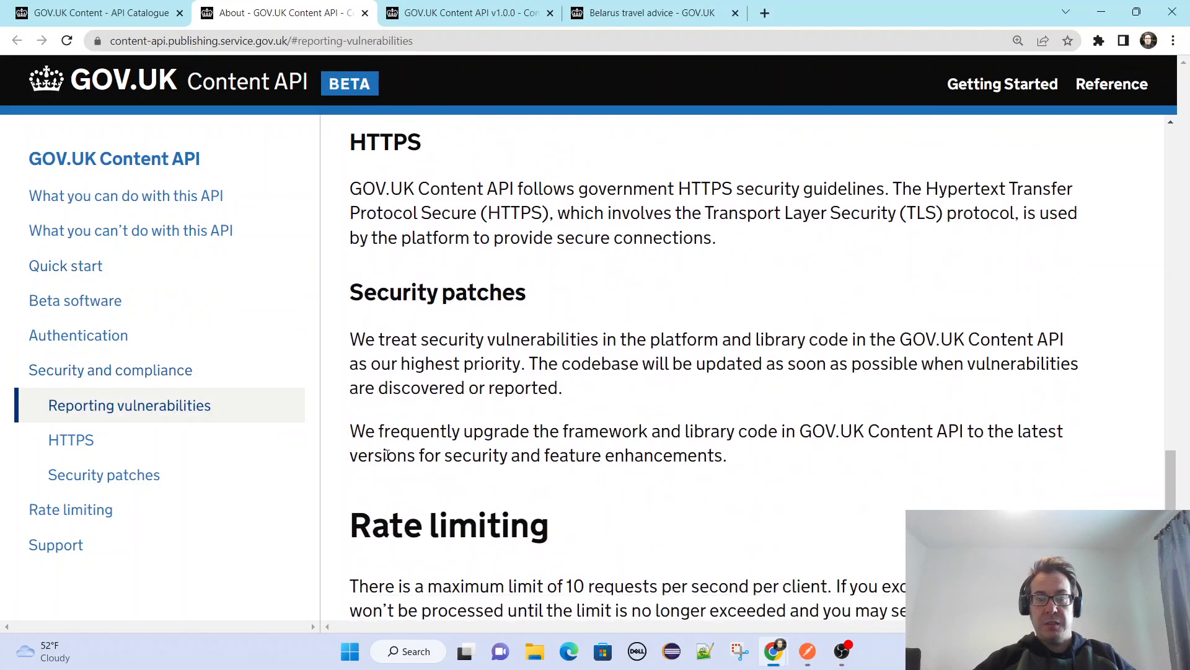
scroll(334, 478, down, 3)
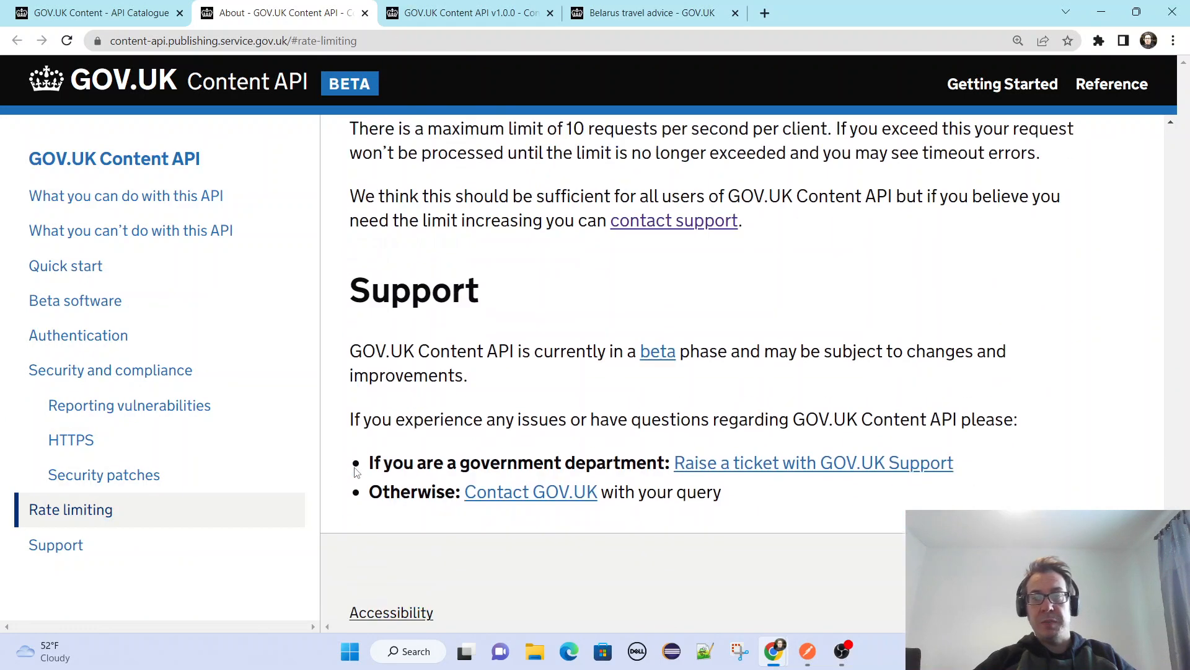
scroll(357, 472, up, 15)
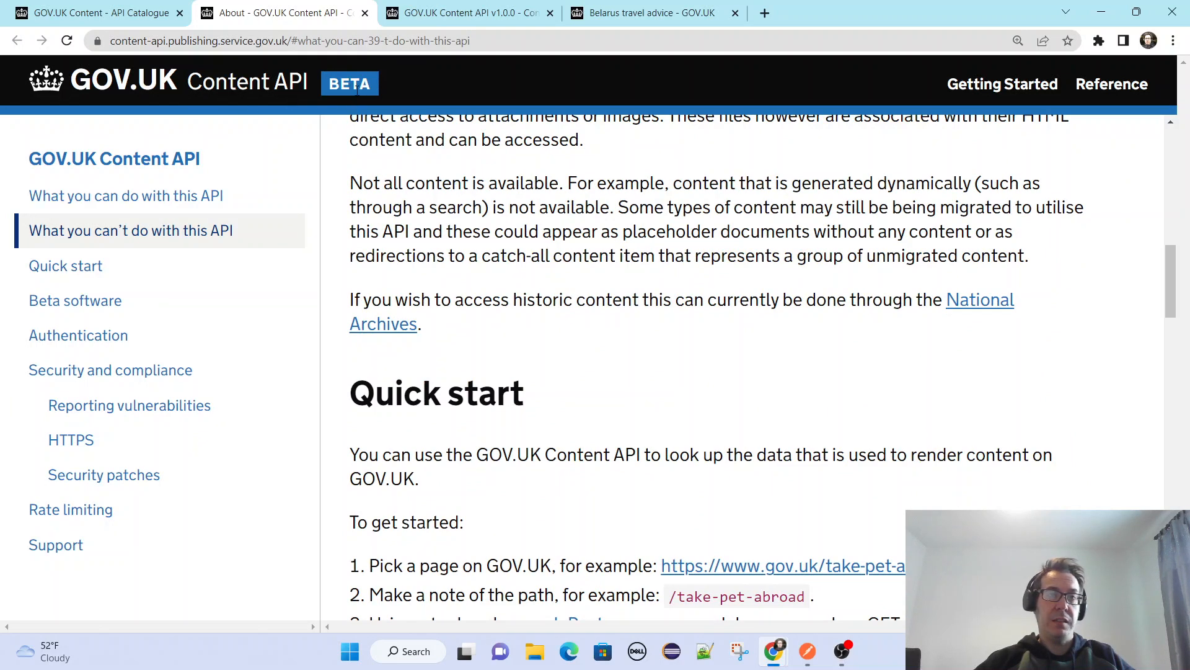
Return to the API Catalogue and open the GOV.UK Search entry under Government Digital Service.
click(59, 23)
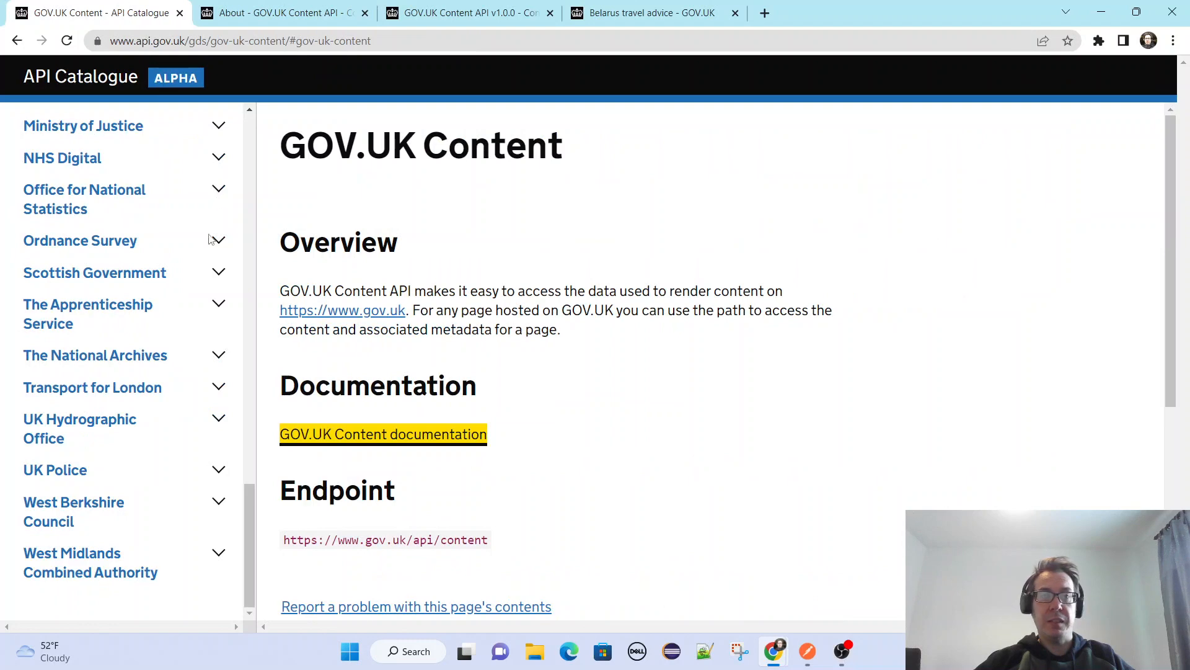
scroll(195, 332, up, 18)
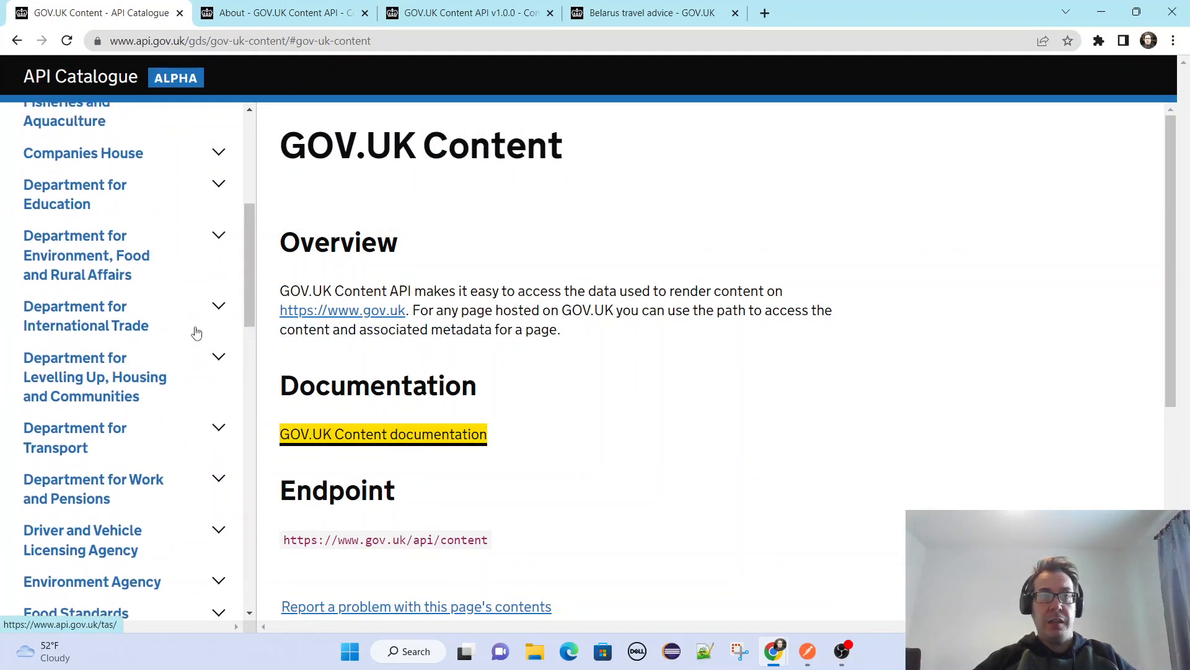
scroll(195, 332, up, 5)
scroll(242, 319, down, 5)
scroll(189, 318, down, 10)
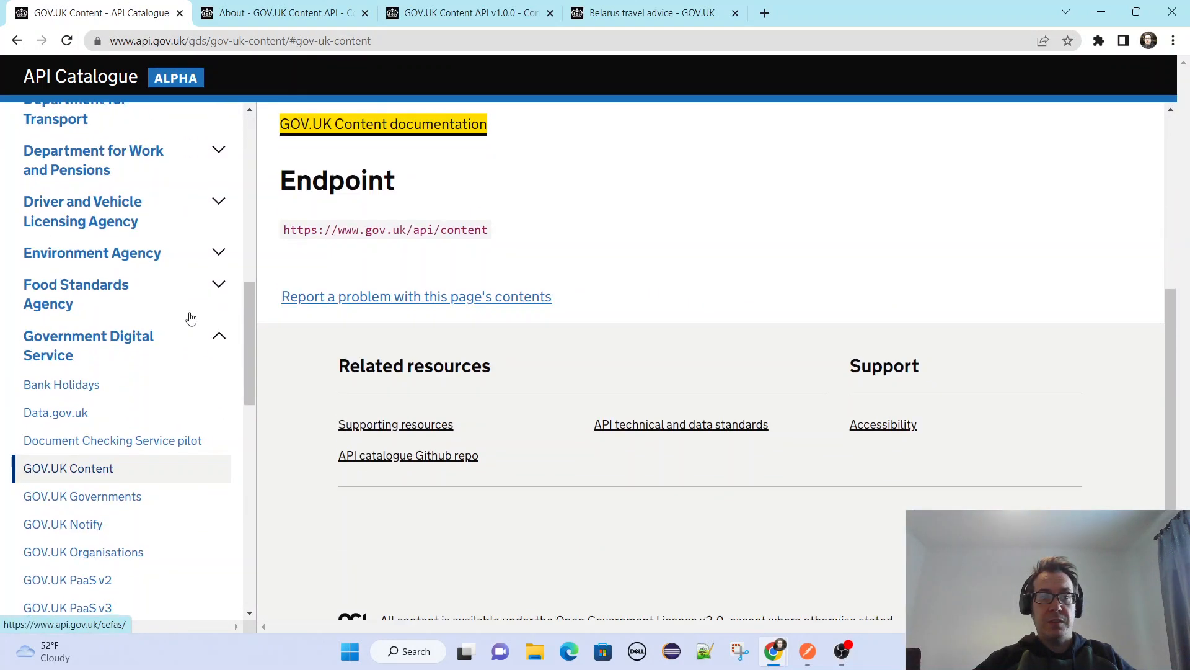
scroll(191, 318, down, 3)
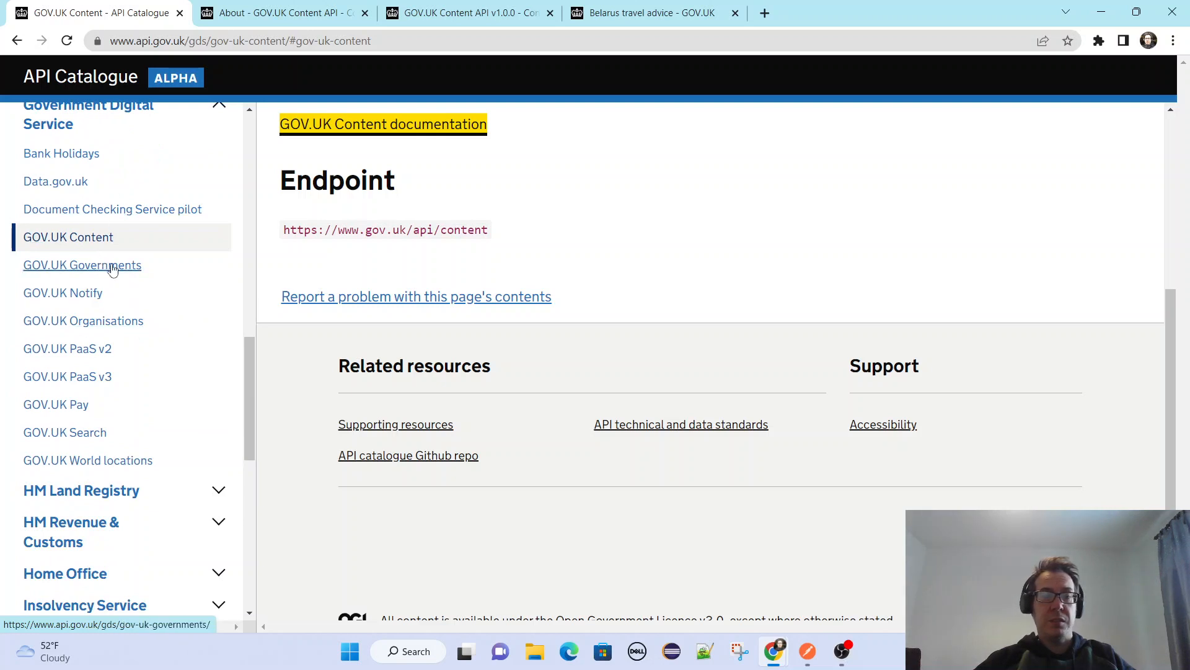
click(93, 434)
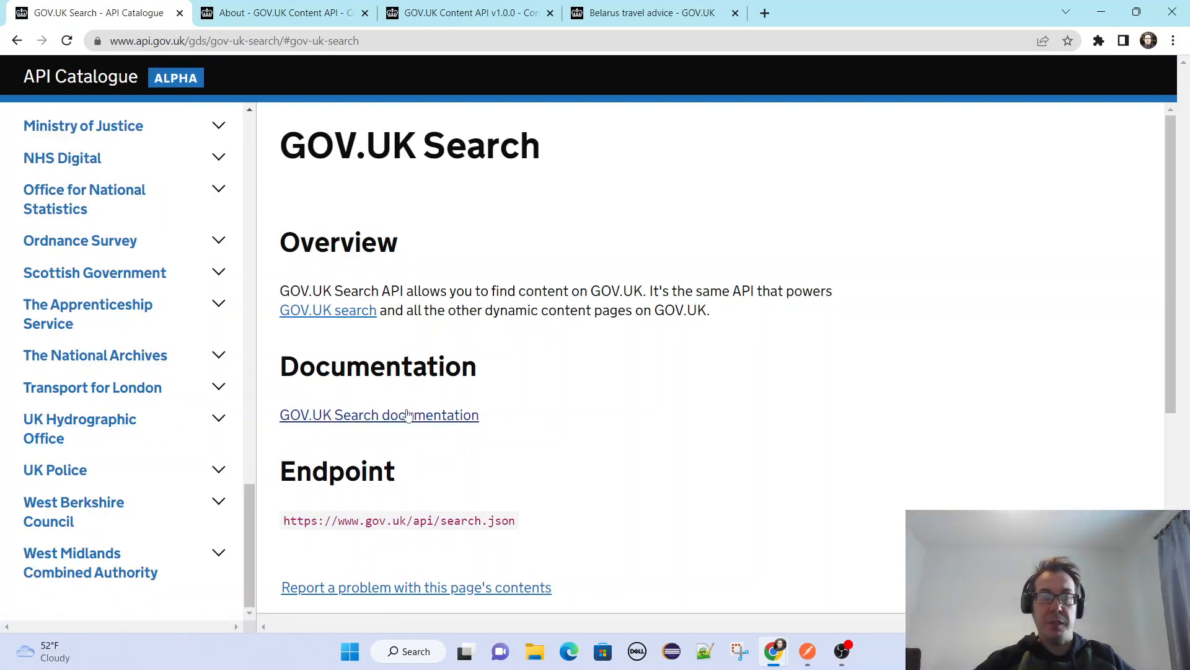
Open the GOV.UK Search documentation and read the search-api application details and README.
click(403, 416)
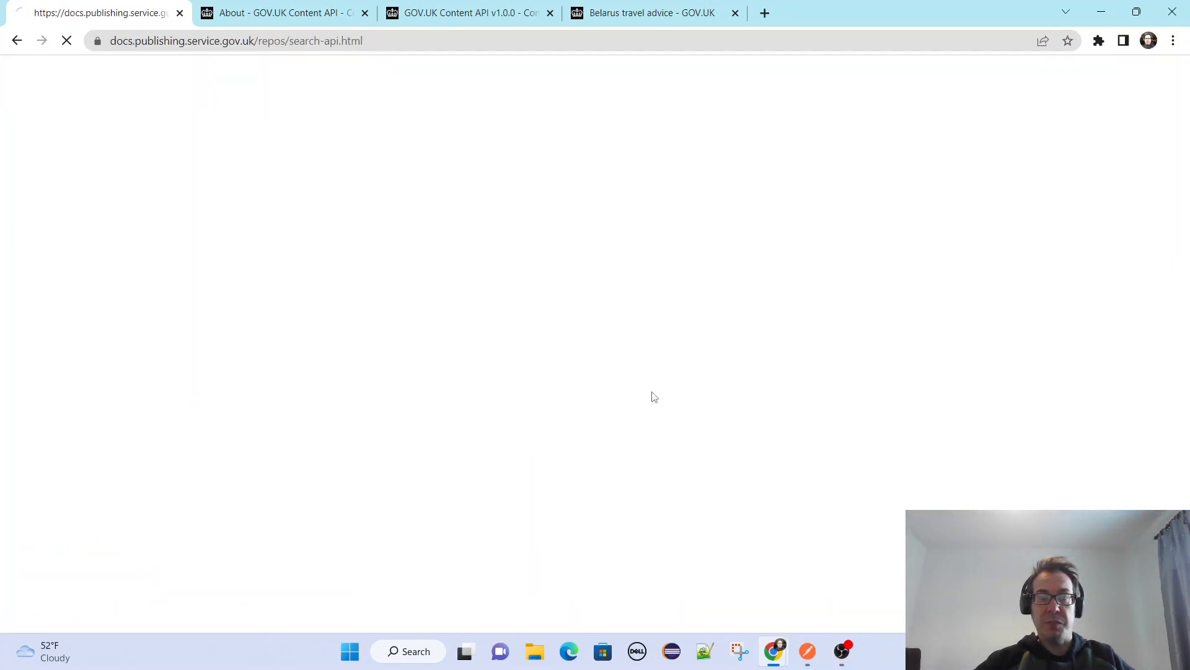
scroll(983, 409, down, 4)
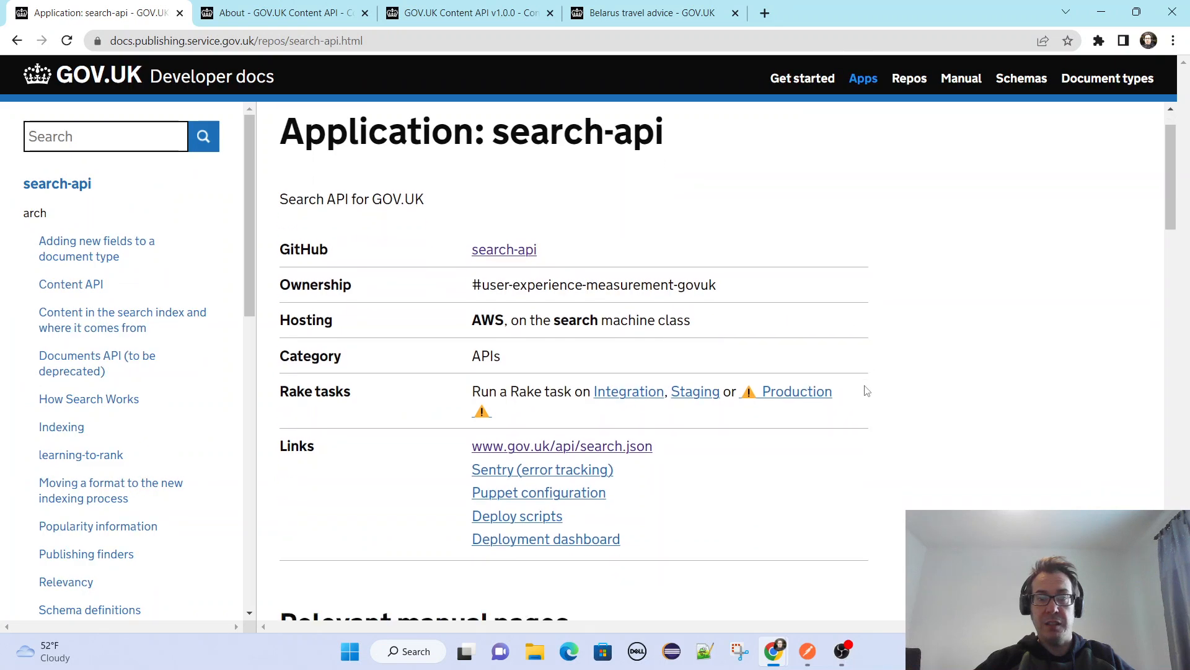
scroll(992, 407, down, 12)
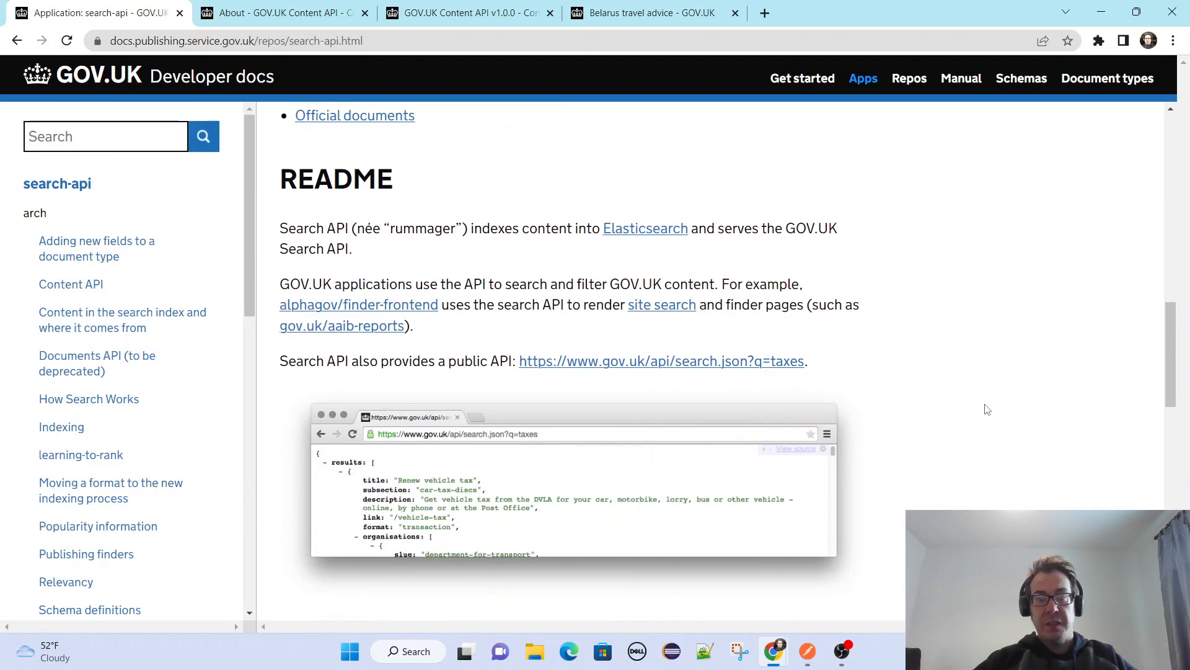
Read the search-api application page, covering its links, relevant manual pages, README, public API example and documentation sections.
scroll(987, 410, down, 1)
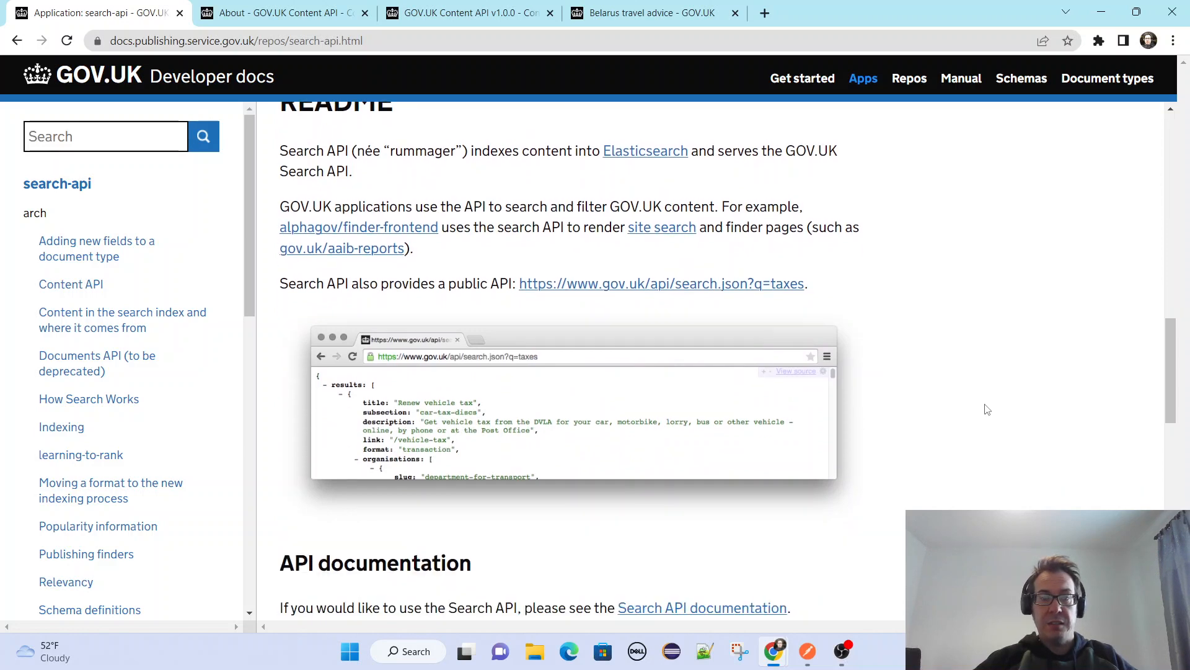
scroll(987, 409, up, 3)
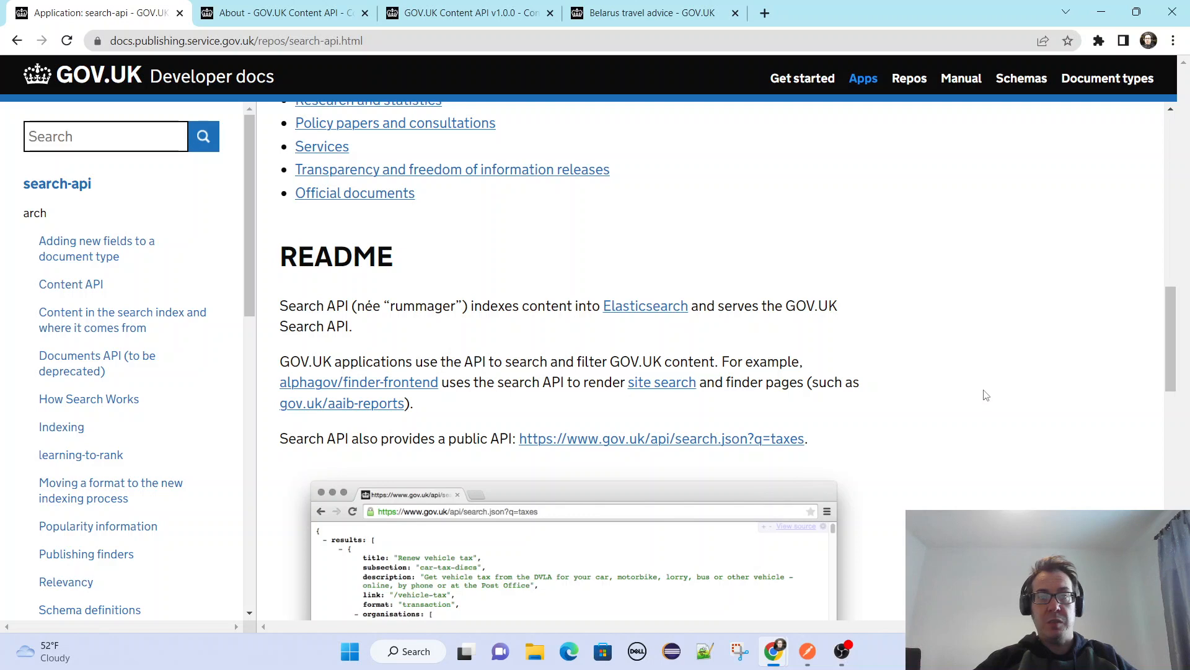
scroll(987, 395, up, 10)
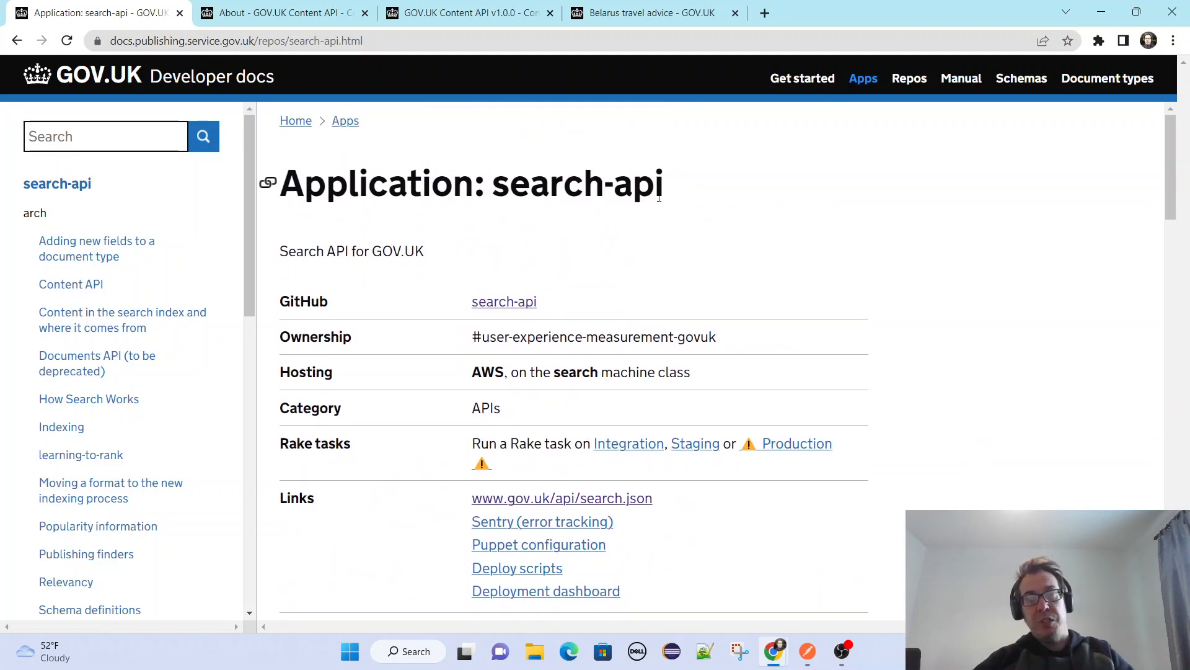
scroll(1023, 327, down, 10)
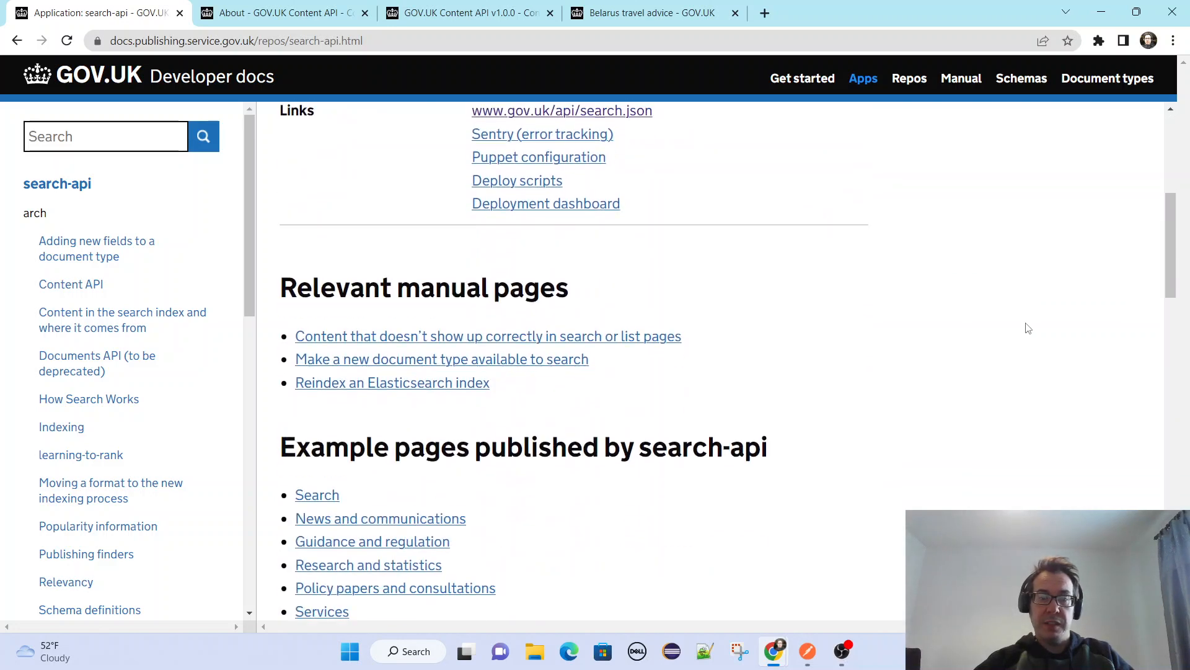
scroll(1028, 328, down, 6)
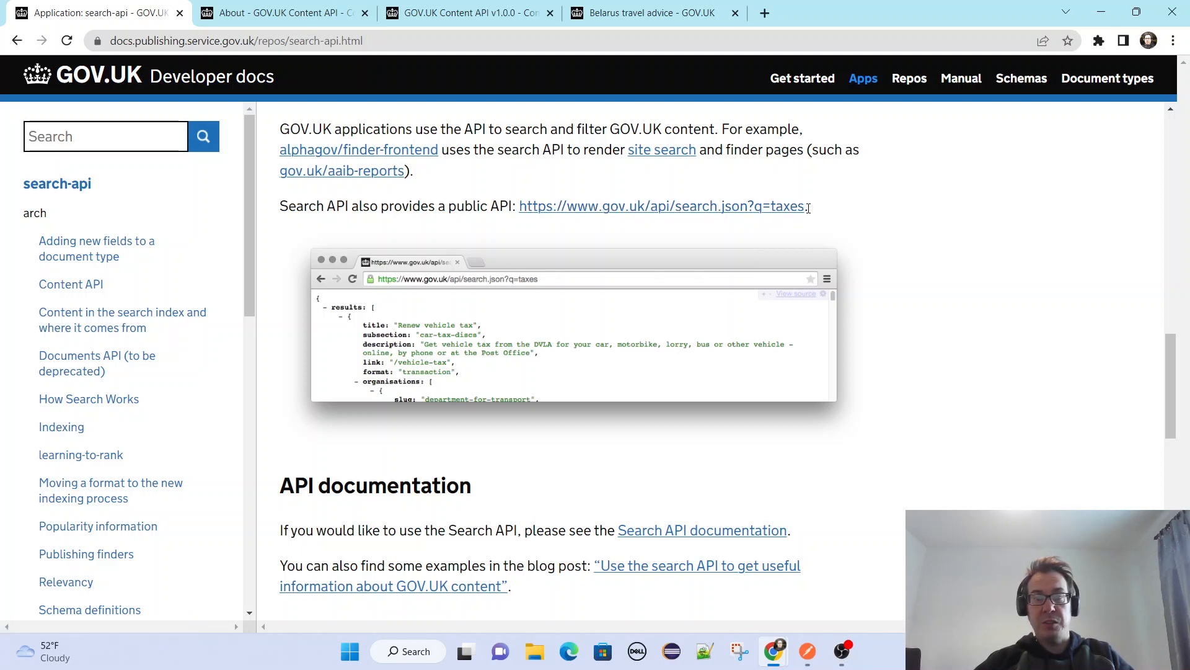
scroll(983, 300, down, 5)
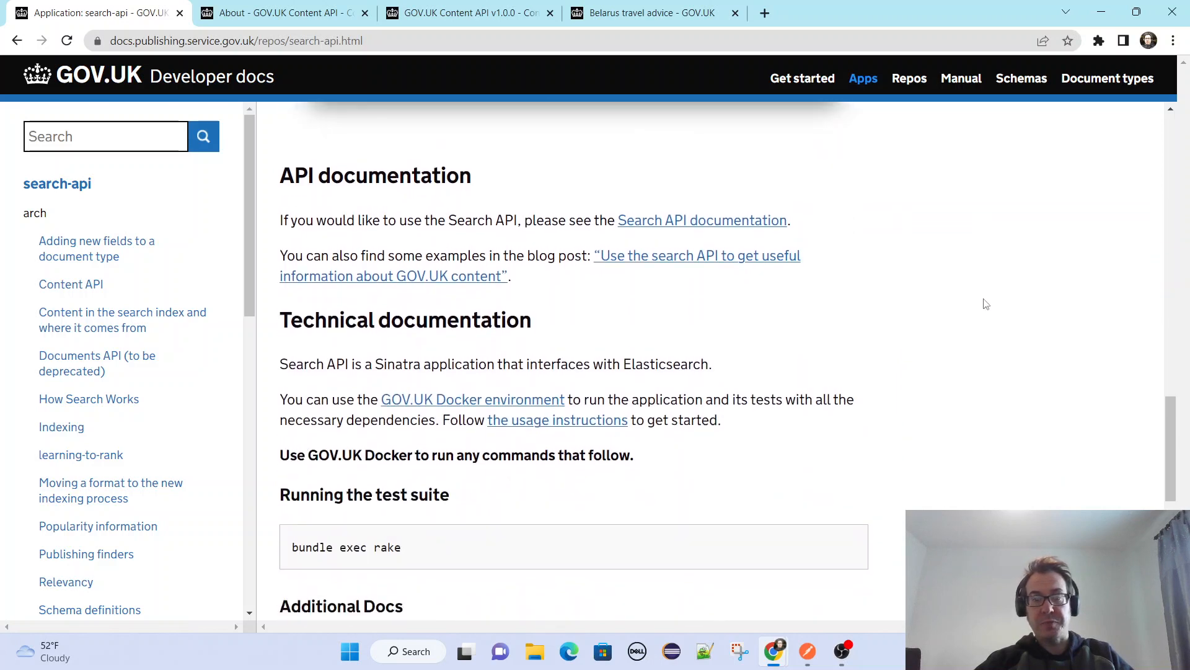
scroll(1003, 303, up, 3)
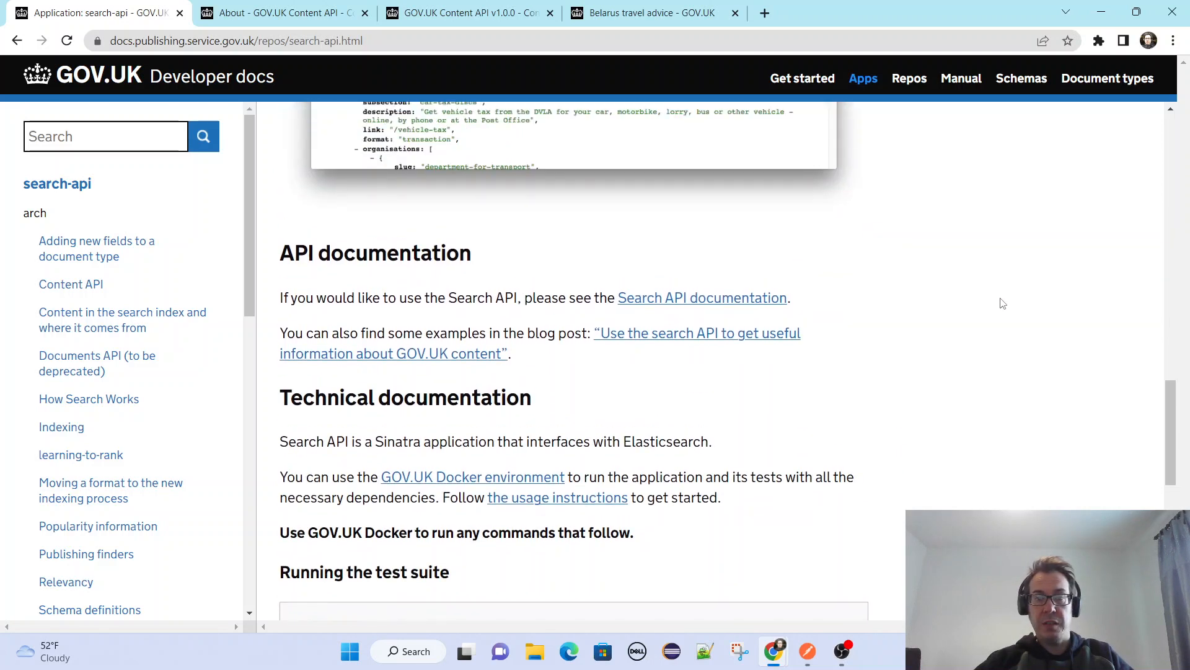
scroll(1002, 303, up, 3)
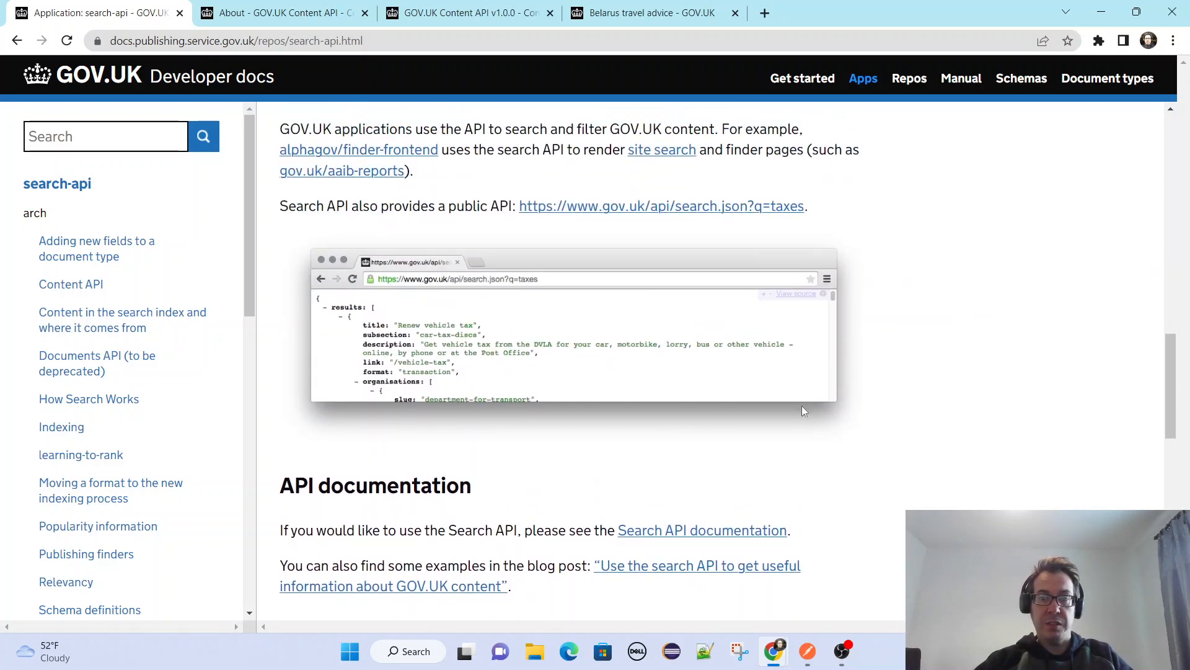
Open the Search API documentation in a new tab and read through its quickstart, pagination, error reporting, fields and other parameters sections.
scroll(803, 411, down, 3)
right_click(708, 376)
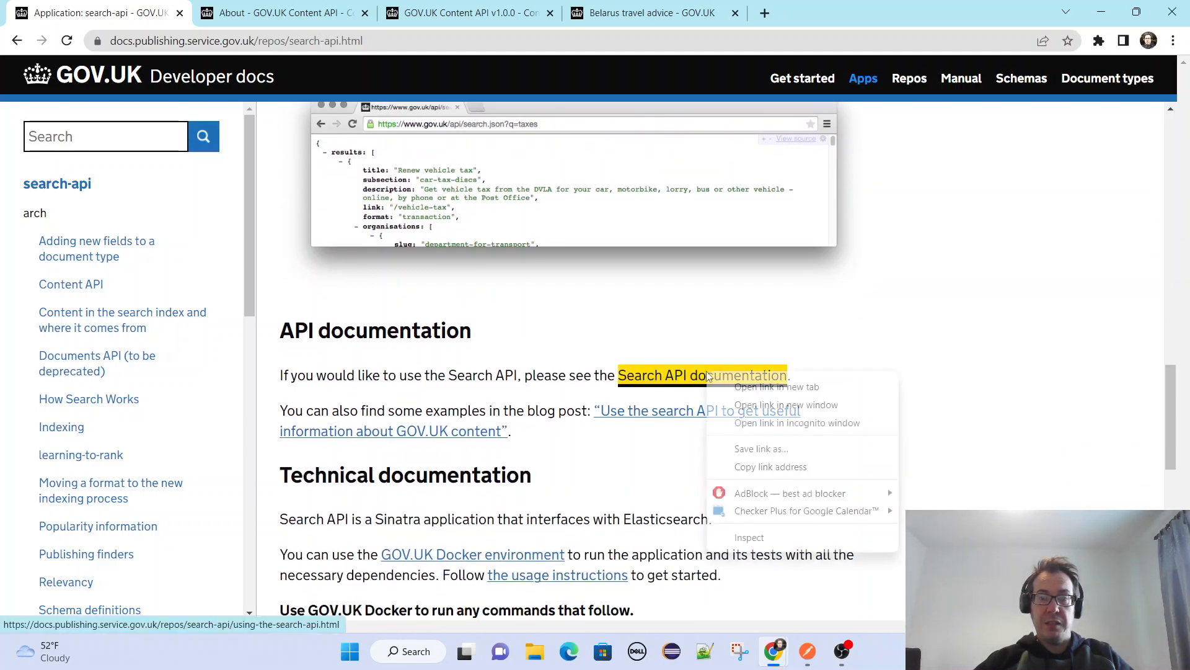
click(769, 387)
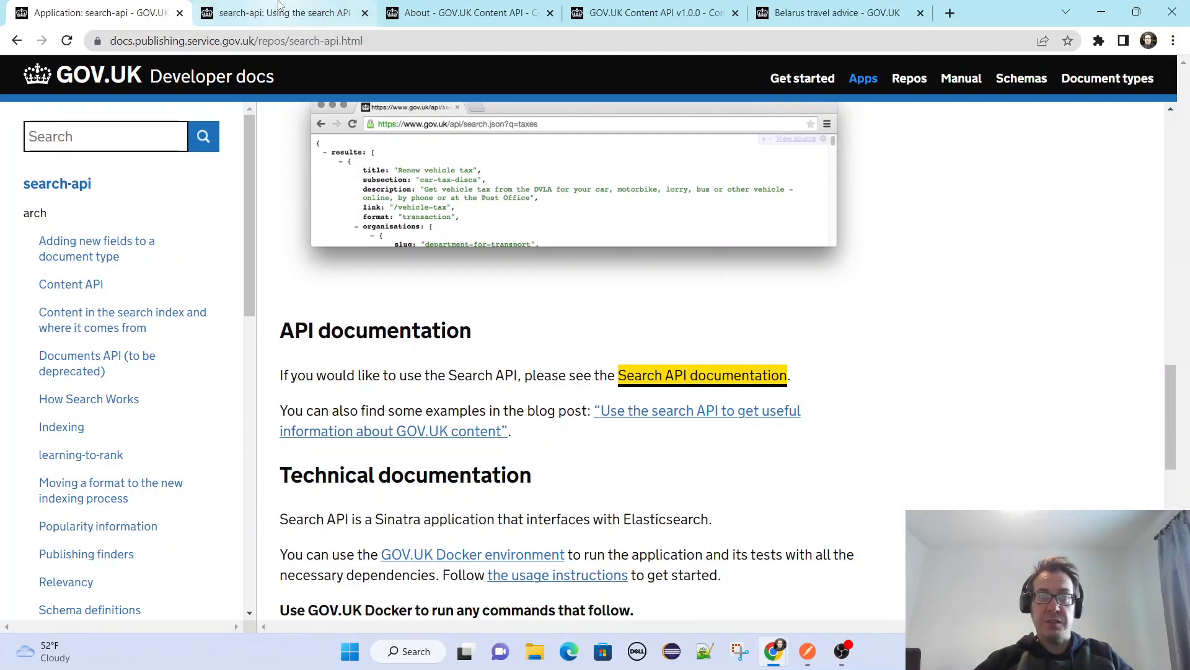
click(278, 13)
scroll(957, 380, down, 3)
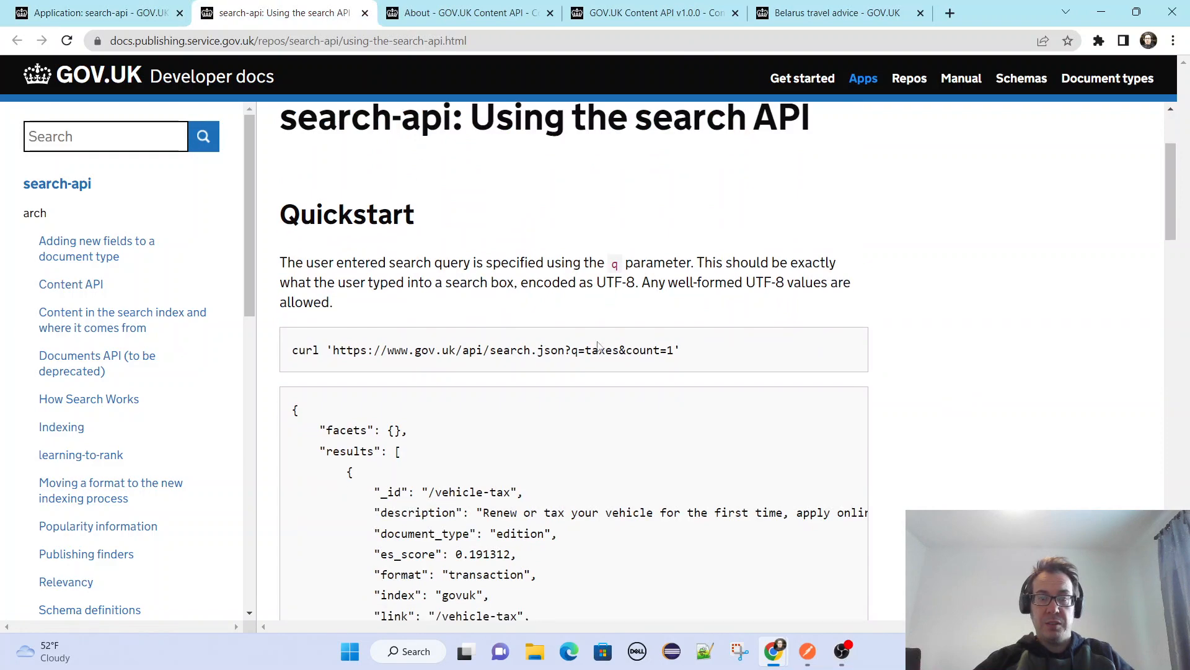
scroll(983, 379, down, 15)
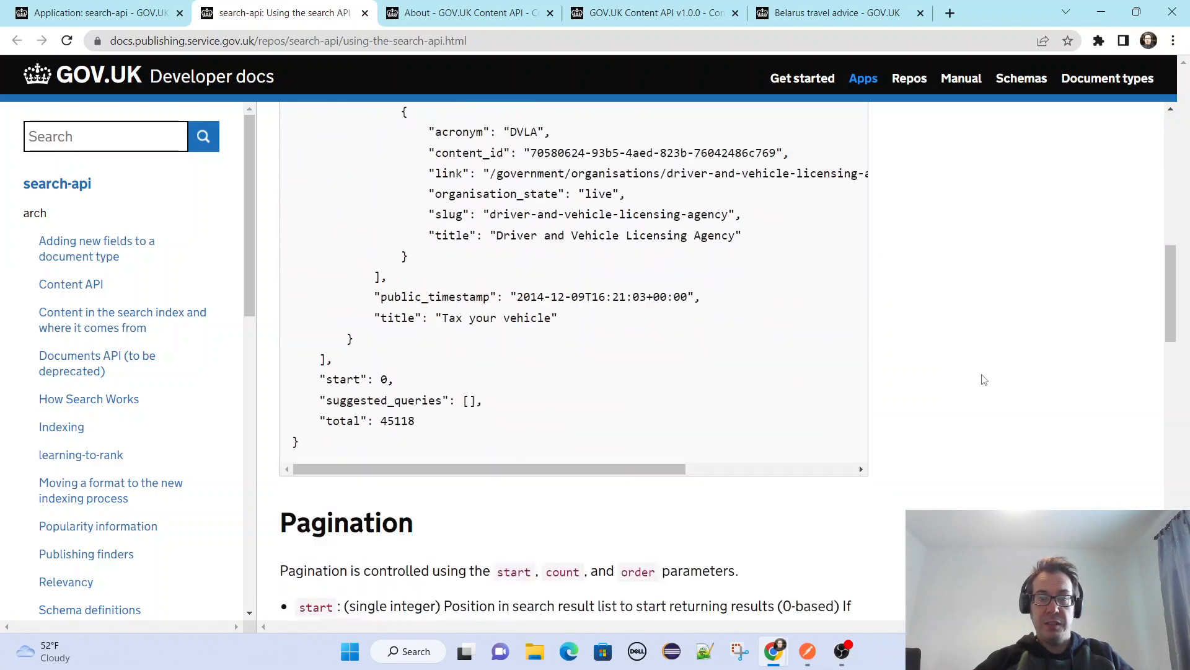
scroll(984, 381, down, 4)
scroll(983, 381, down, 11)
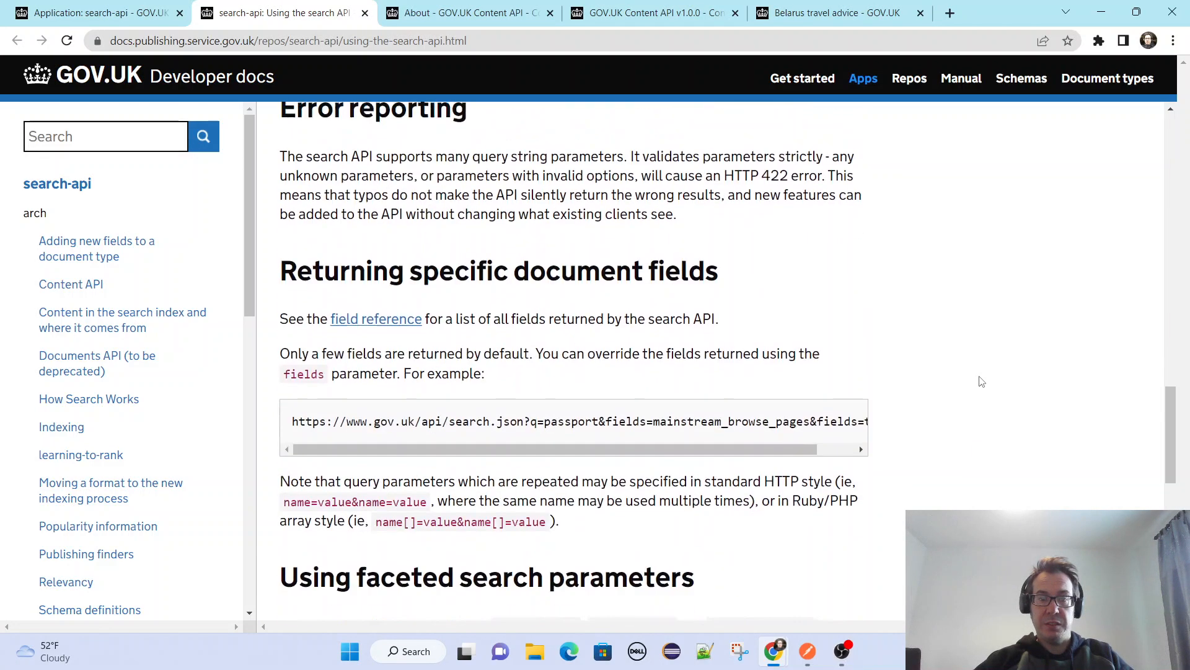
scroll(981, 384, down, 2)
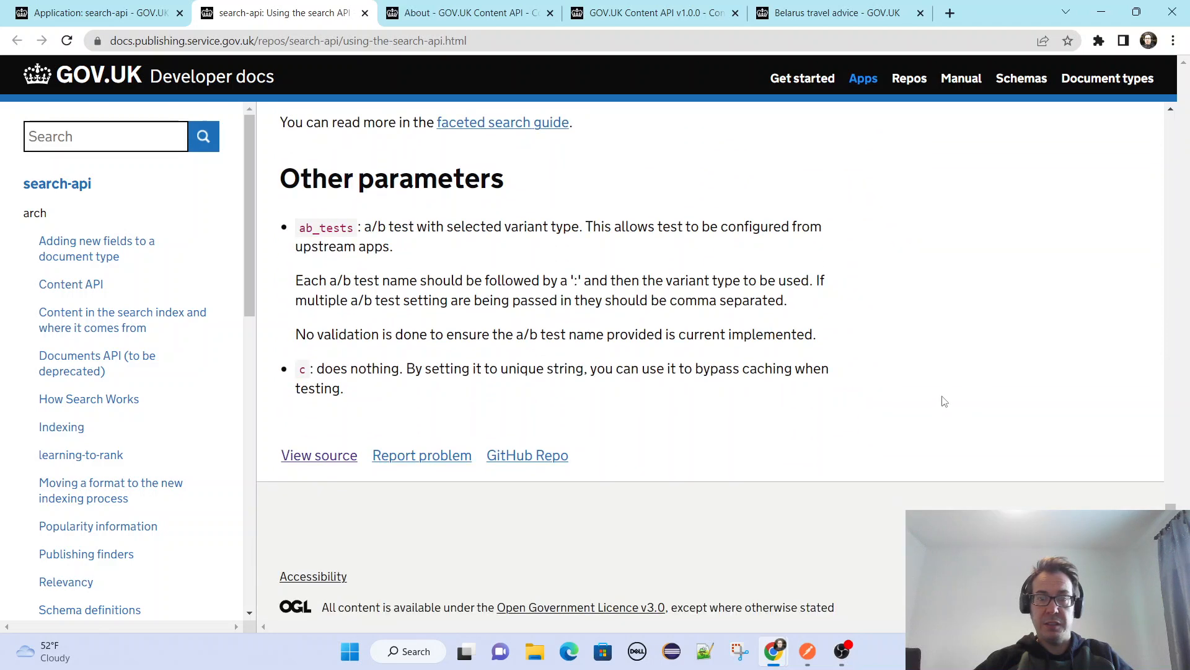
Switch to Postman, open the basicSearch request in the Search API folder and send it with the query taxes.
click(807, 651)
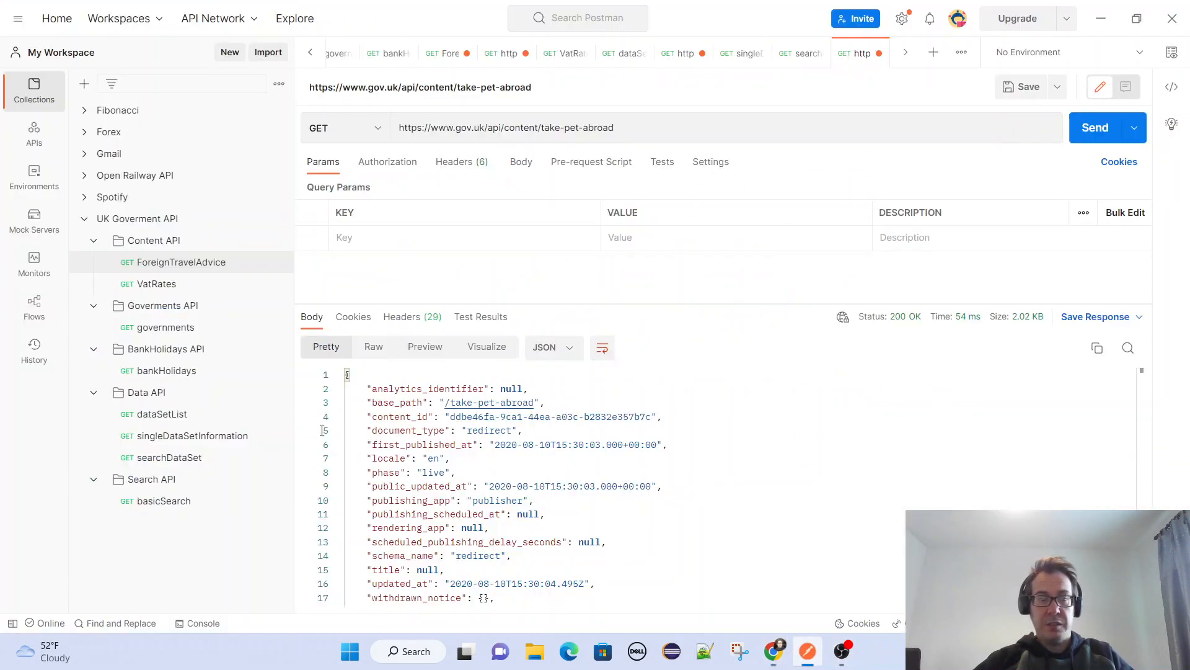
click(190, 504)
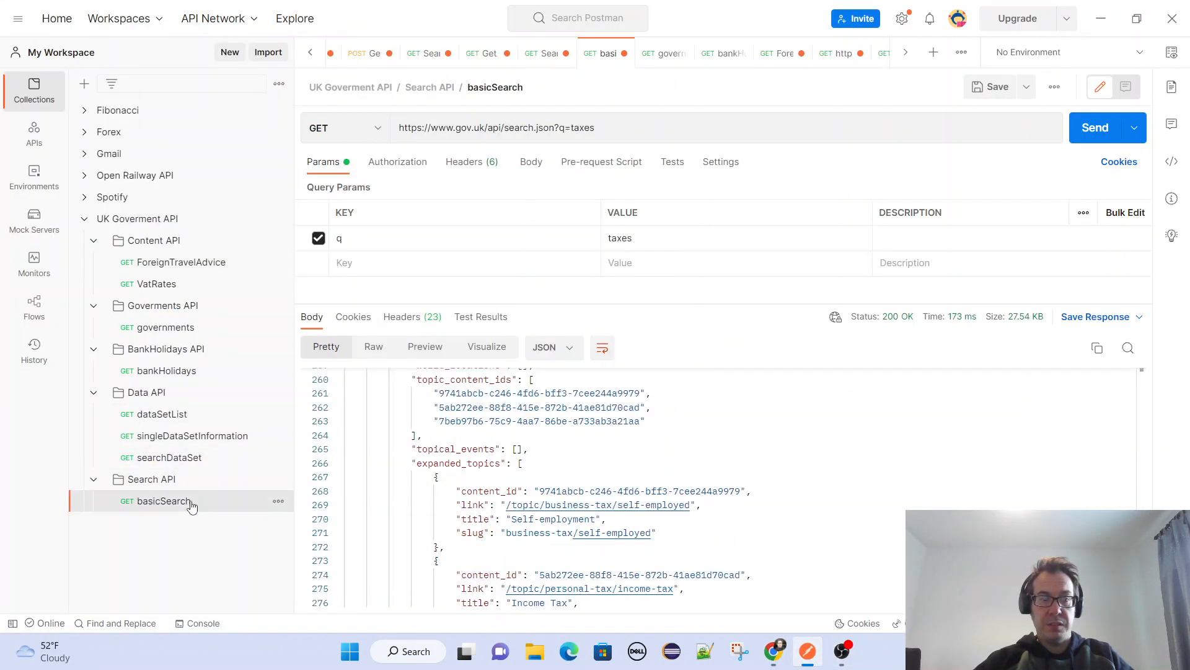
double_click(583, 128)
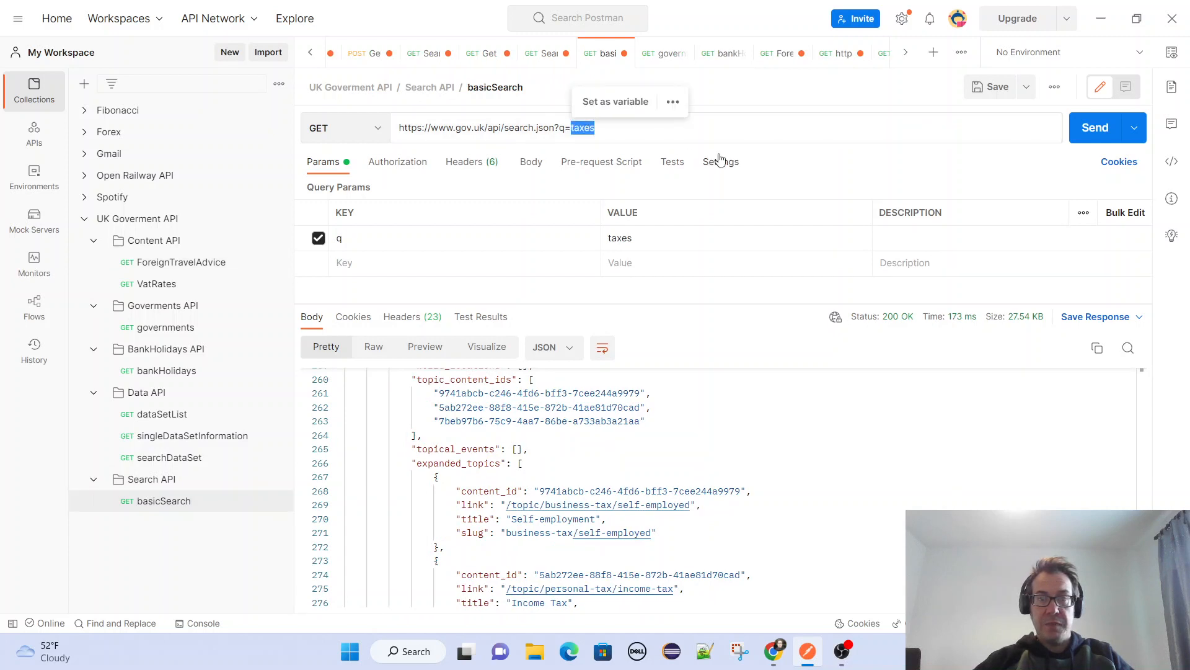
click(1091, 128)
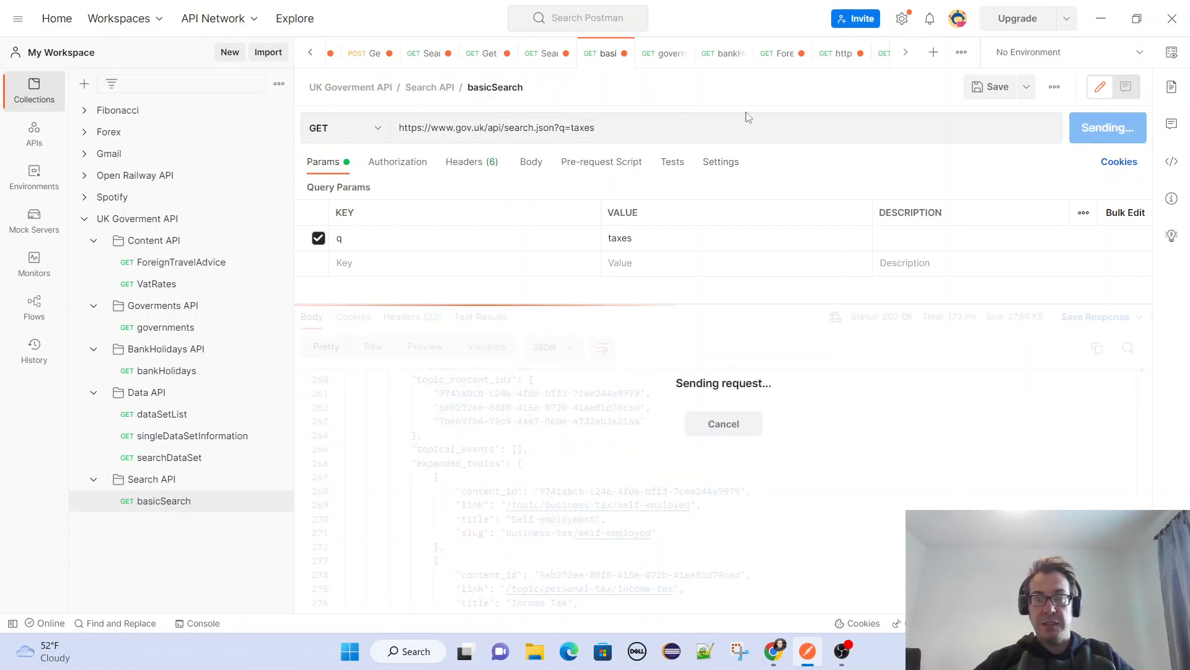
Change the request's q parameter to passport, send it and look through the JSON response body.
click(581, 128)
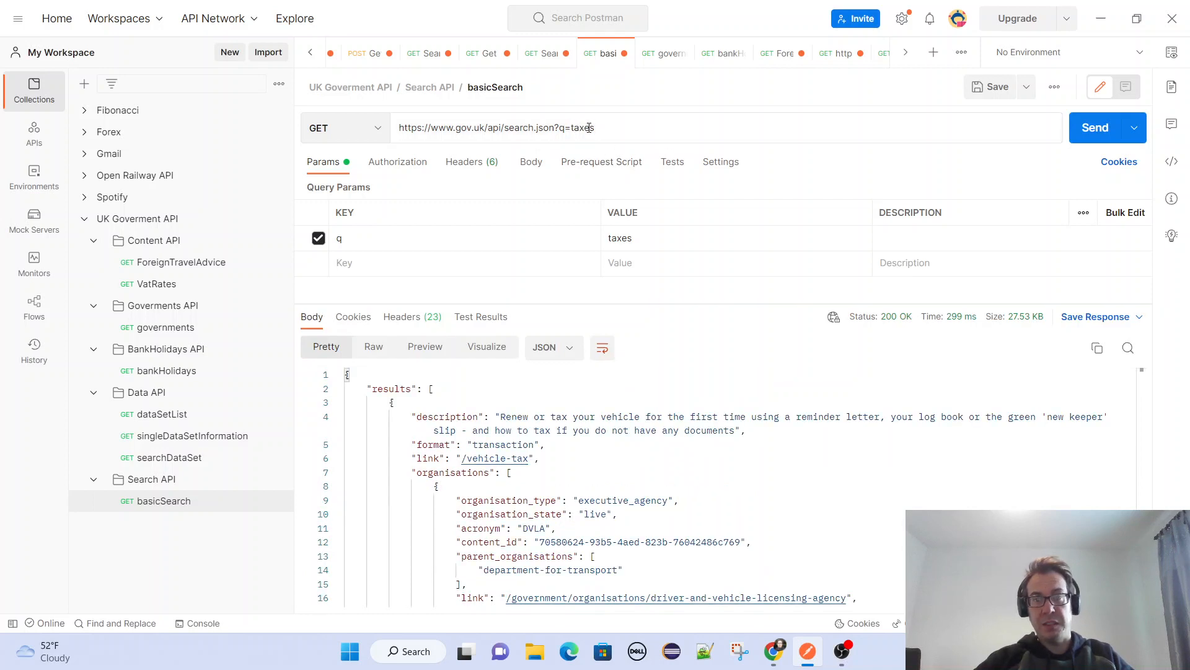
double_click(589, 128)
text(passpor)
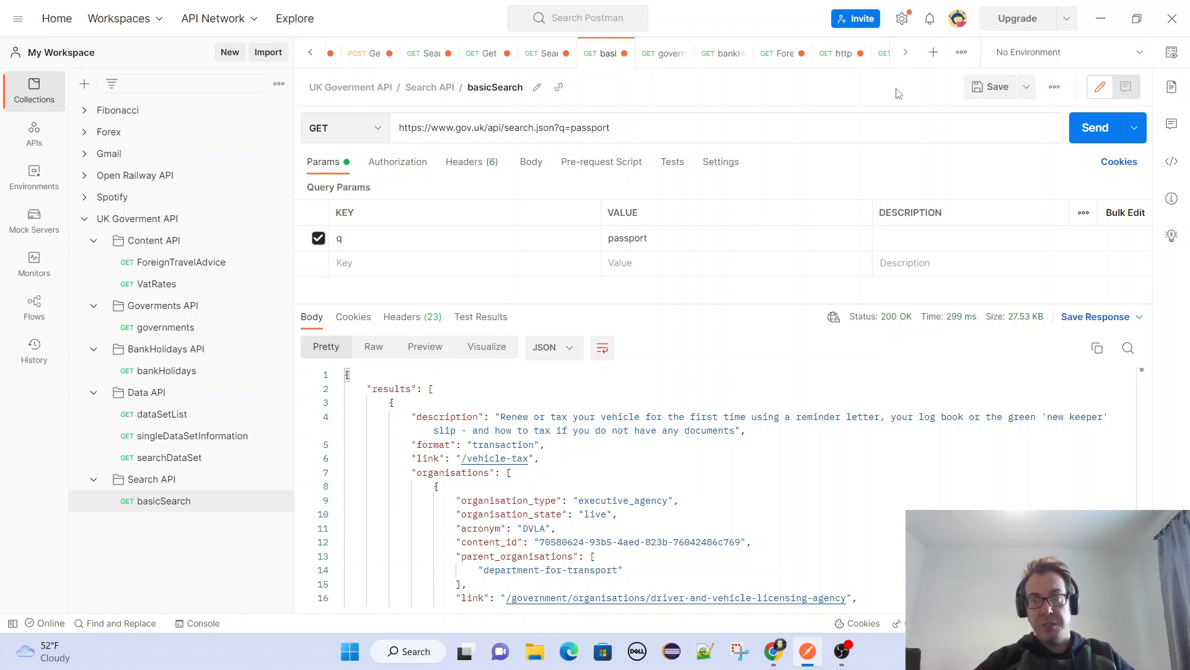
click(1092, 125)
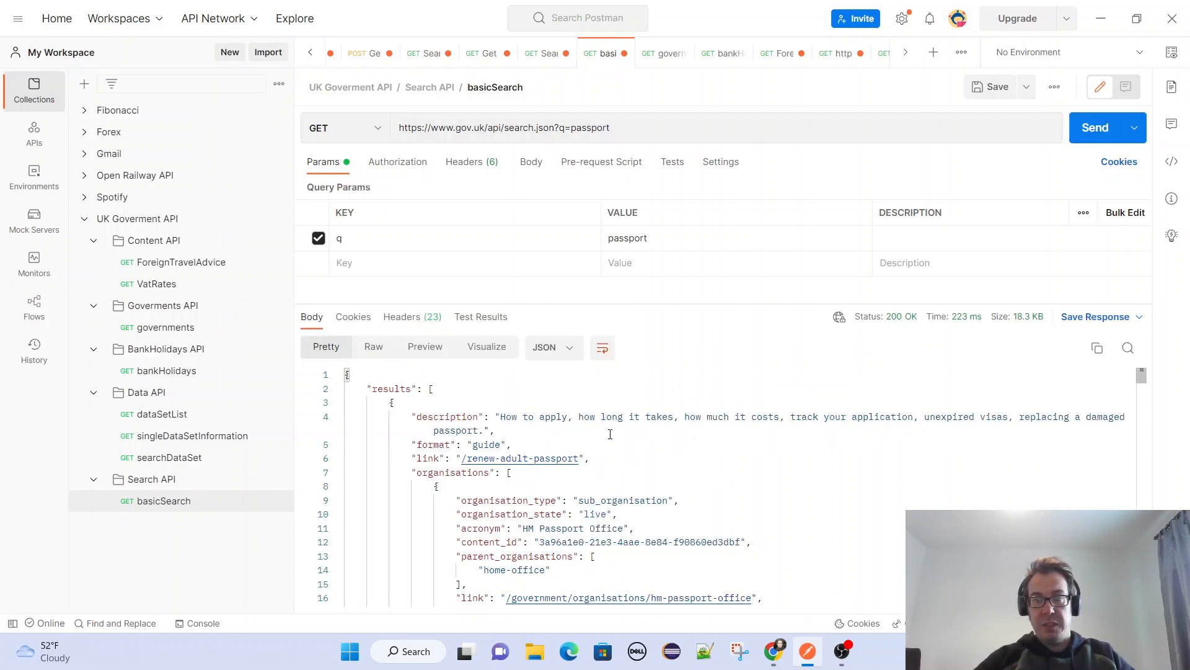
scroll(524, 462, down, 3)
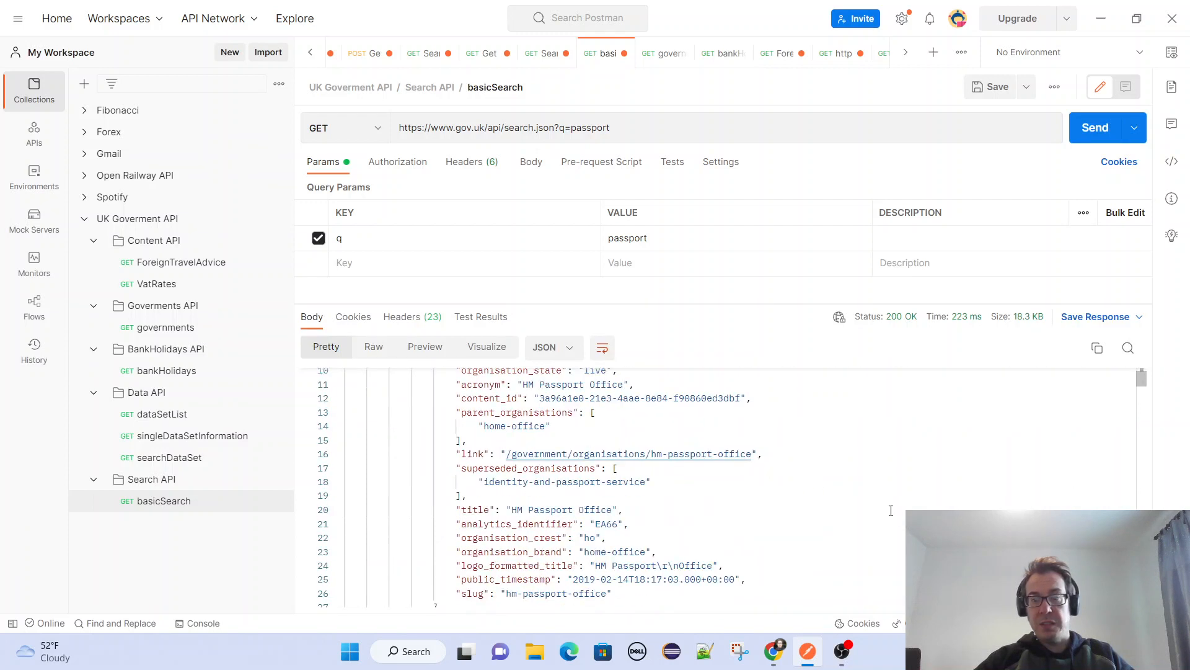
scroll(752, 457, down, 2)
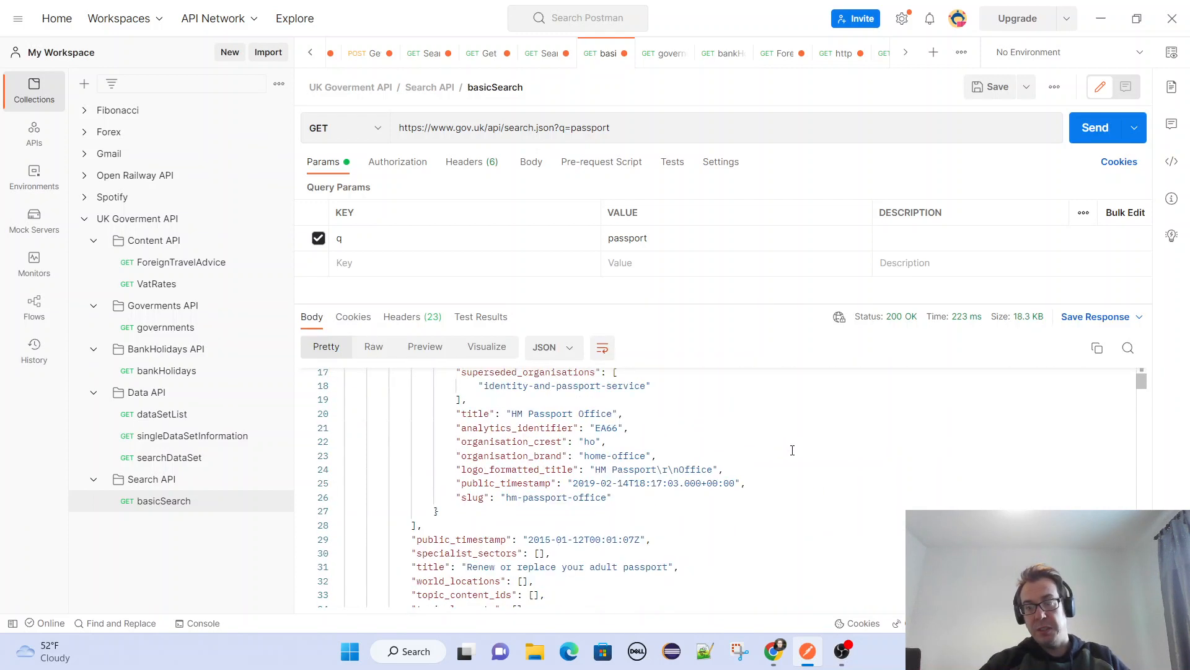
scroll(792, 450, up, 1)
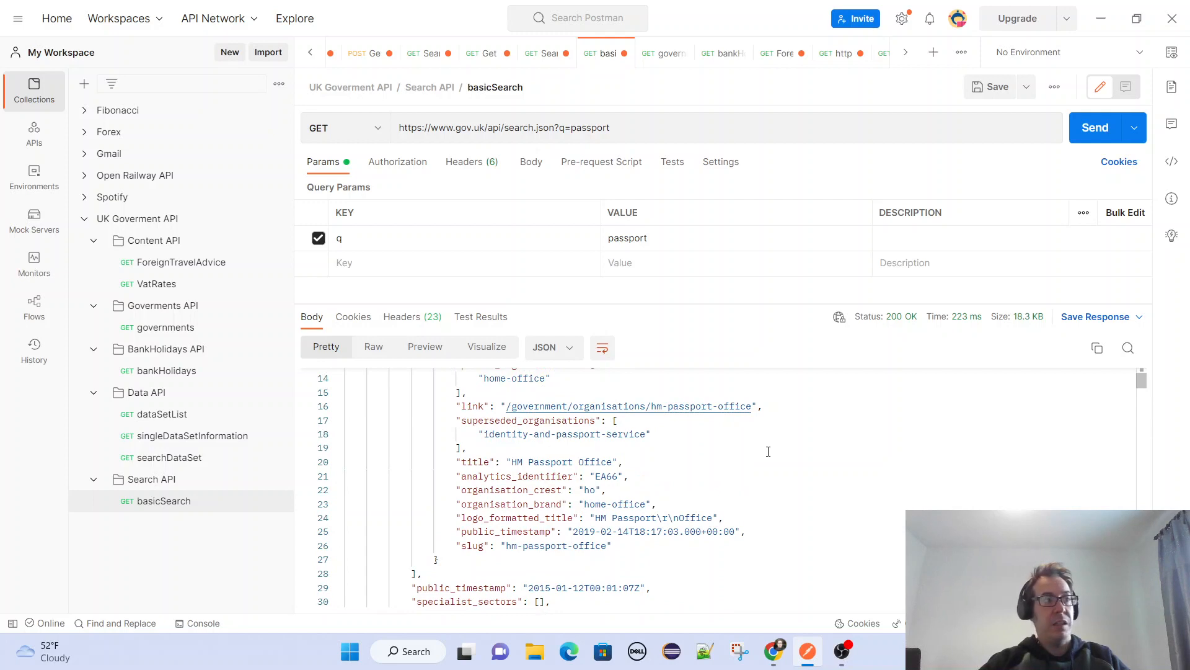
scroll(899, 472, down, 15)
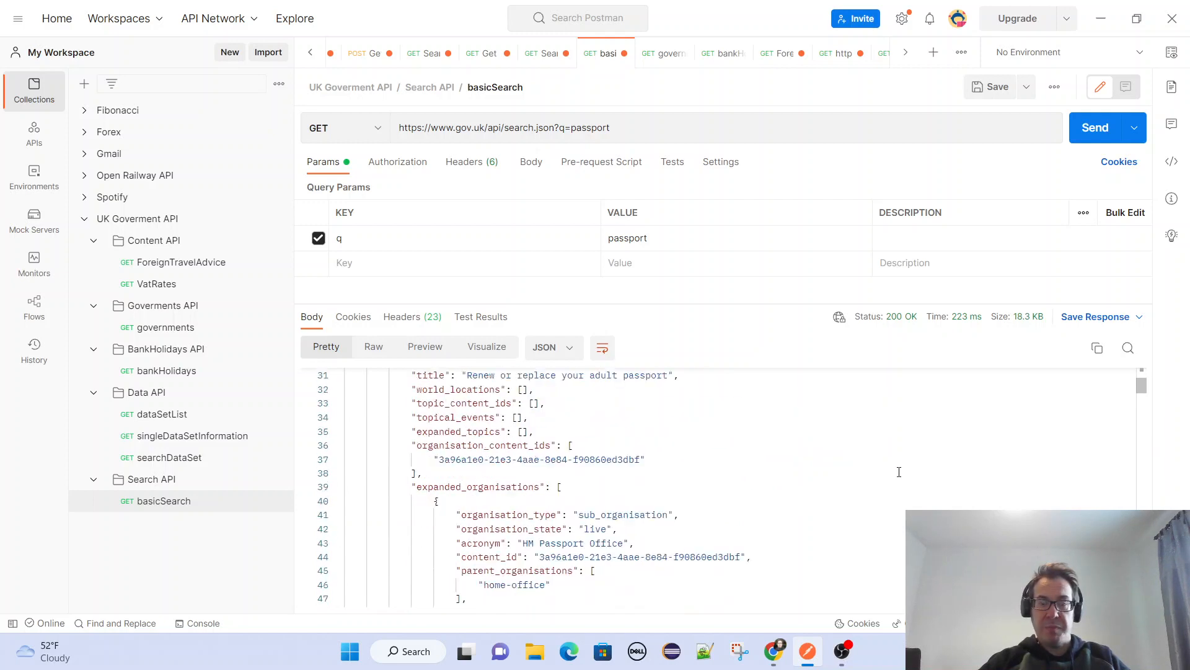
scroll(899, 471, down, 12)
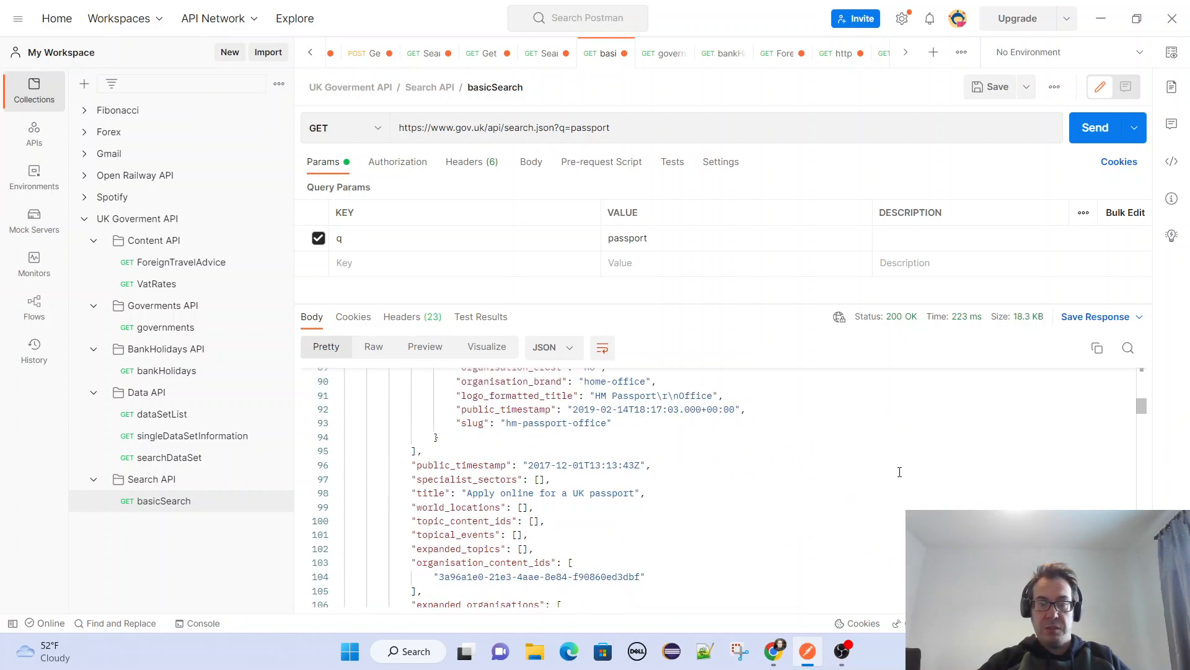
Switch back to Chrome and show the Belarus travel advice page's production content item as JSON using the GOV.UK Browser Extension.
key(alt+Tab)
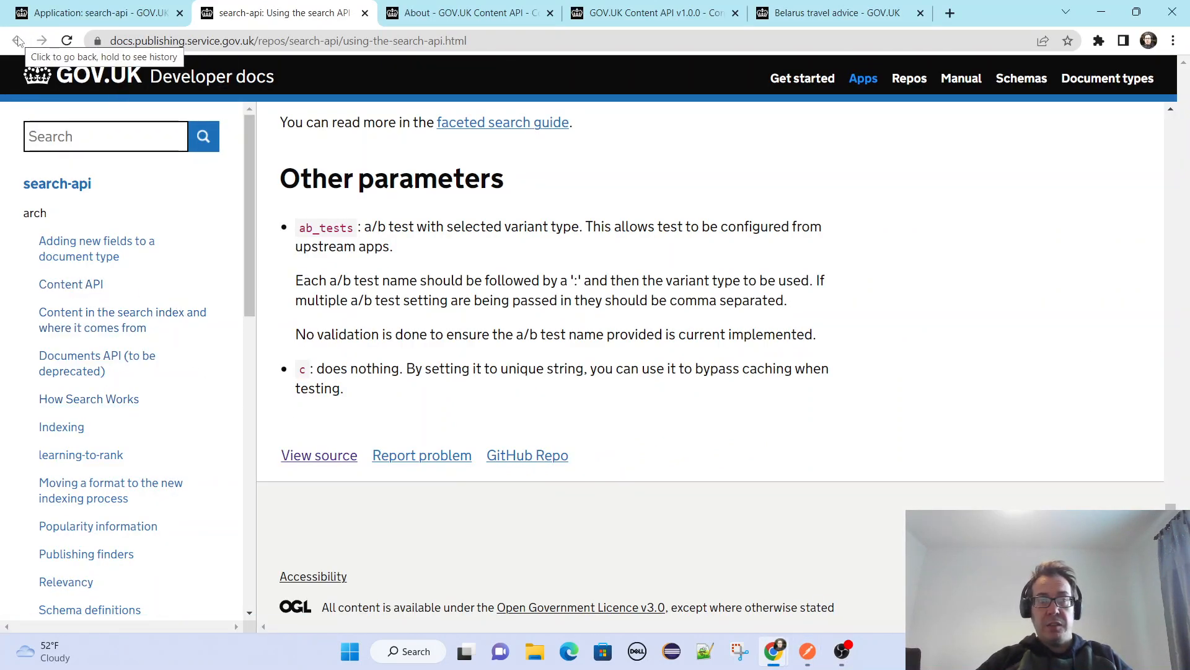
click(101, 12)
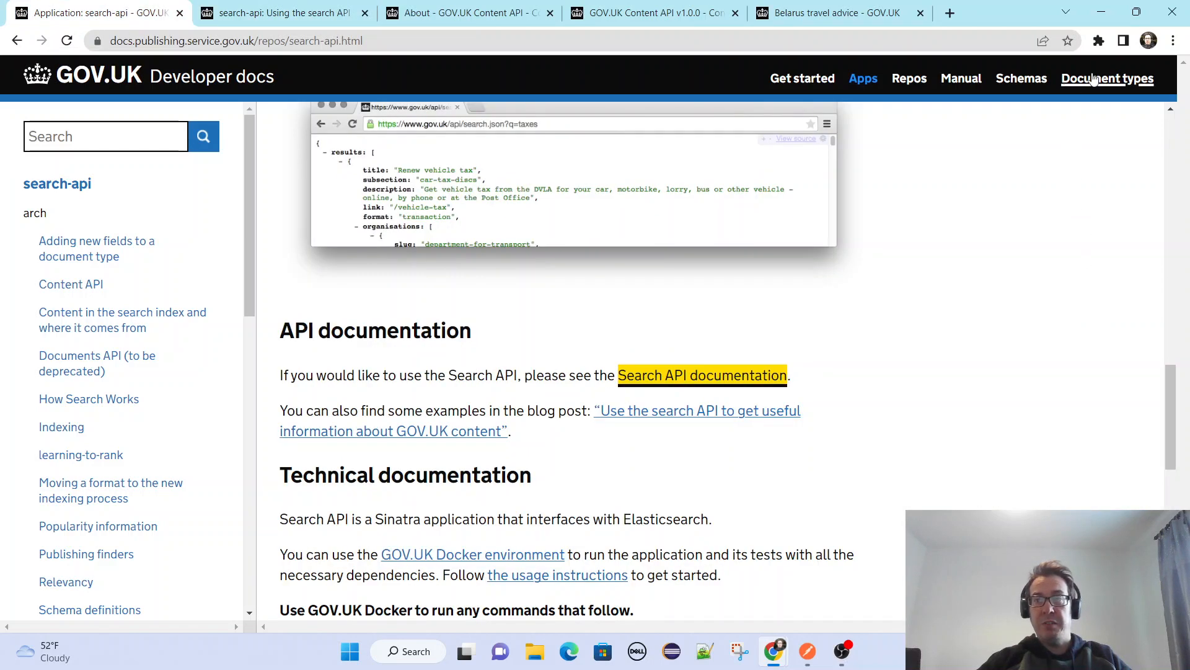
click(795, 15)
click(1099, 41)
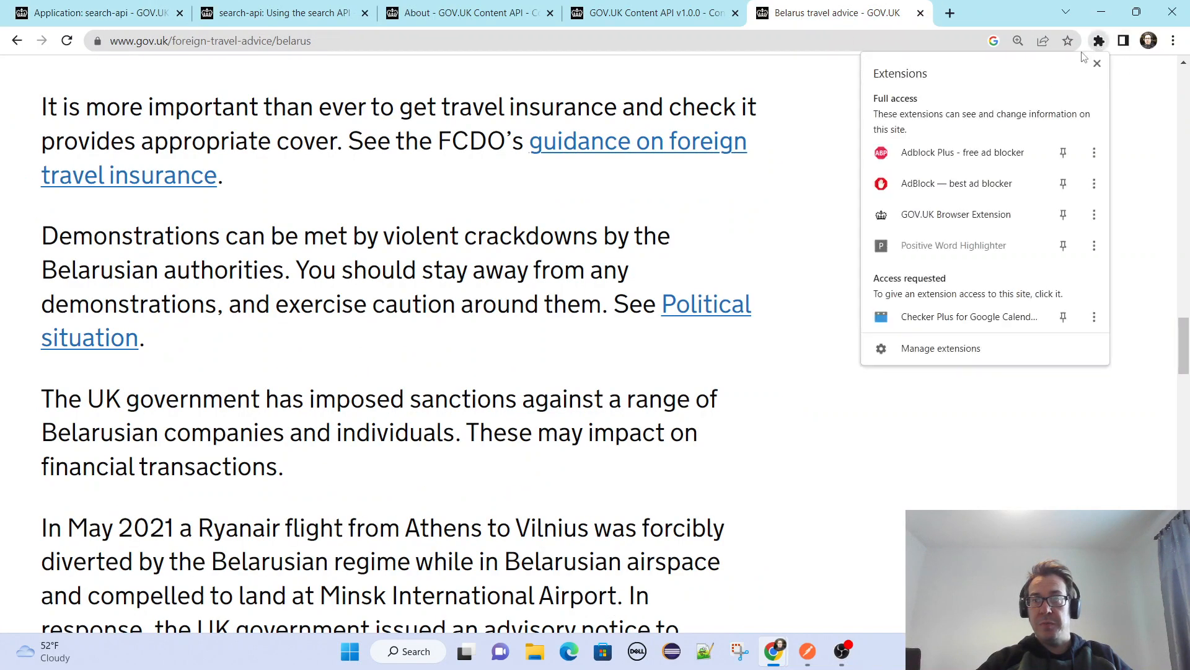
click(945, 217)
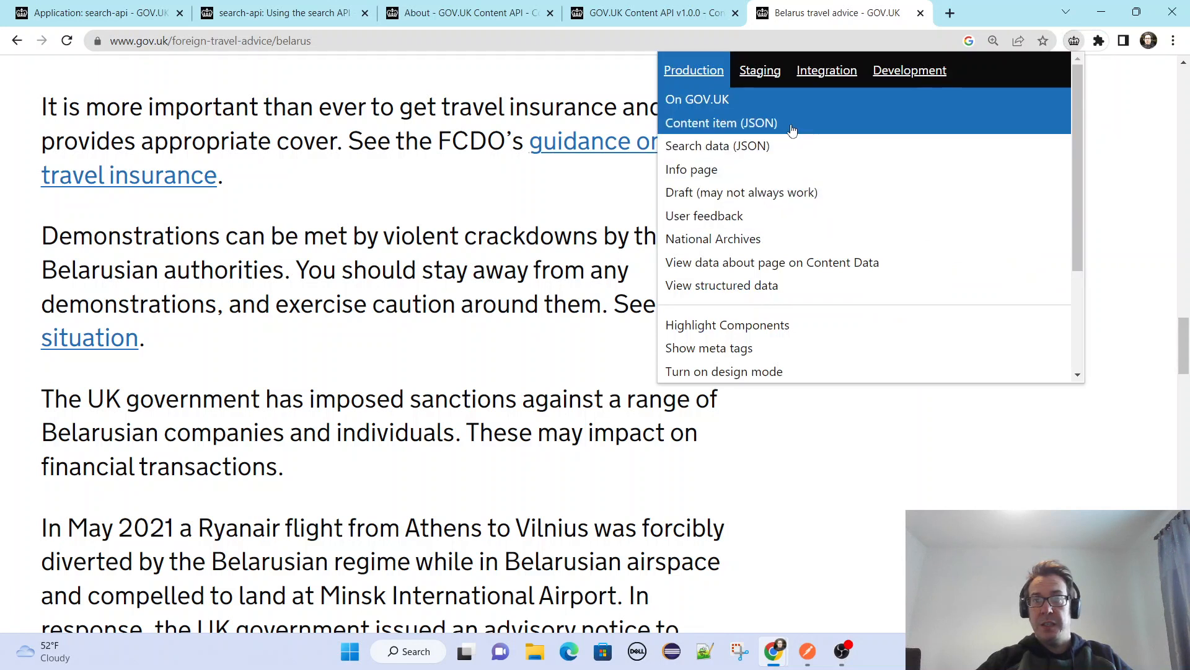
click(748, 126)
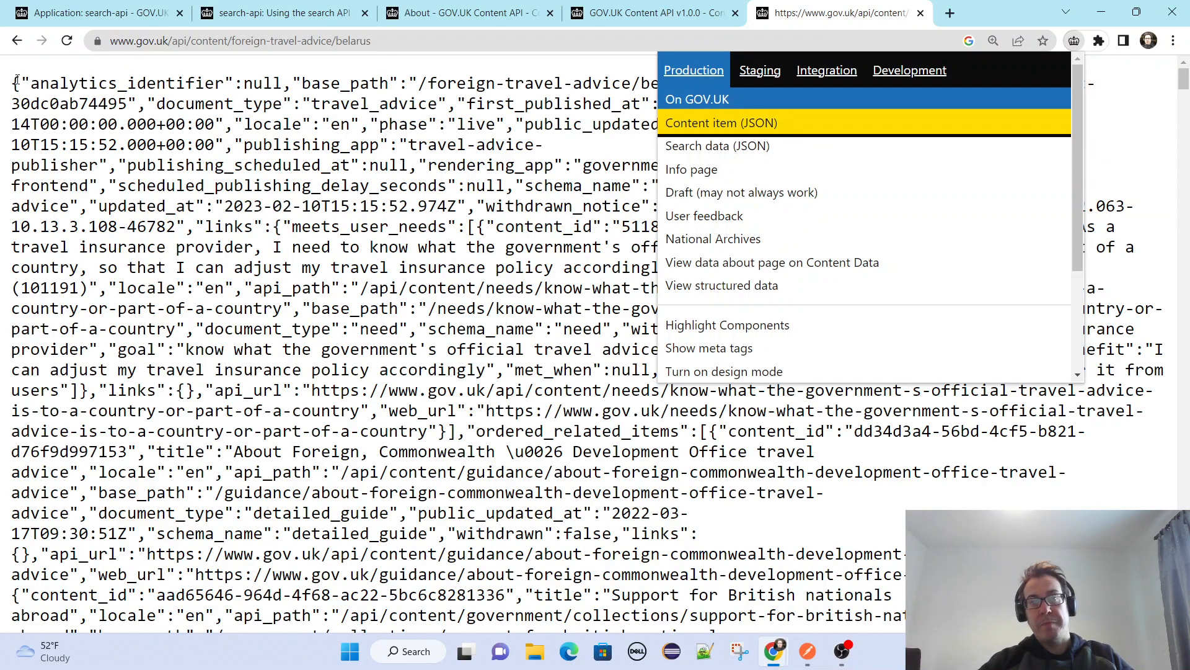
Select the raw content item JSON for Belarus travel advice, switch to Postman and return to Chrome.
drag(18, 82, 399, 431)
drag(576, 627, 769, 665)
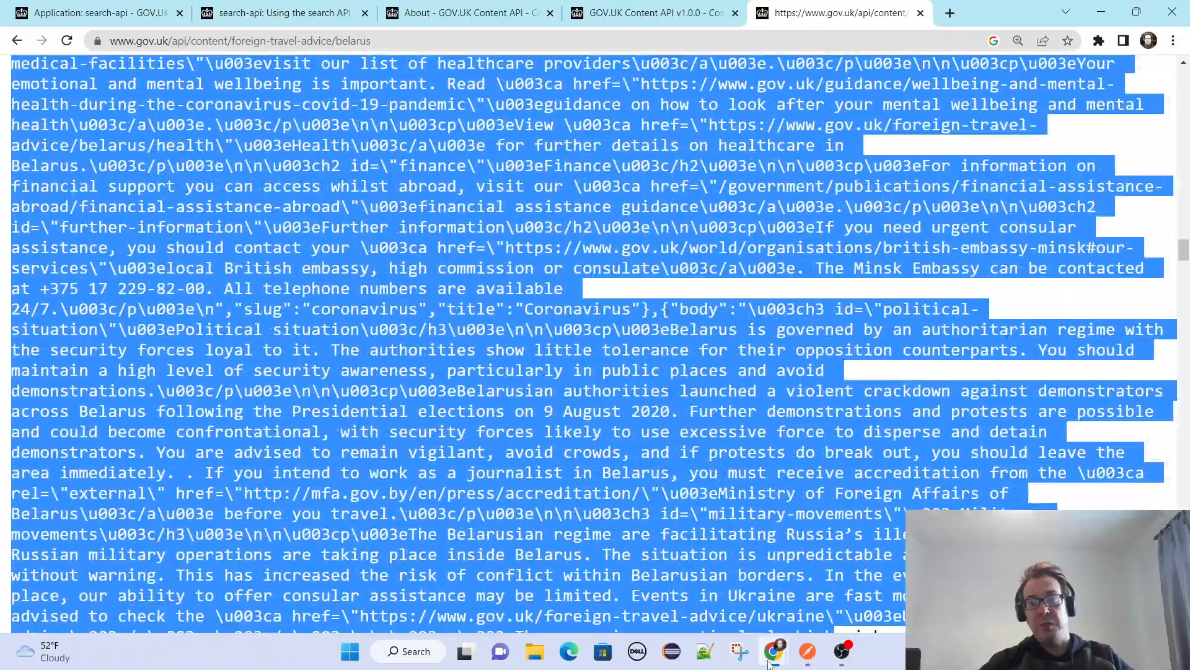
click(808, 651)
key(alt+Tab)
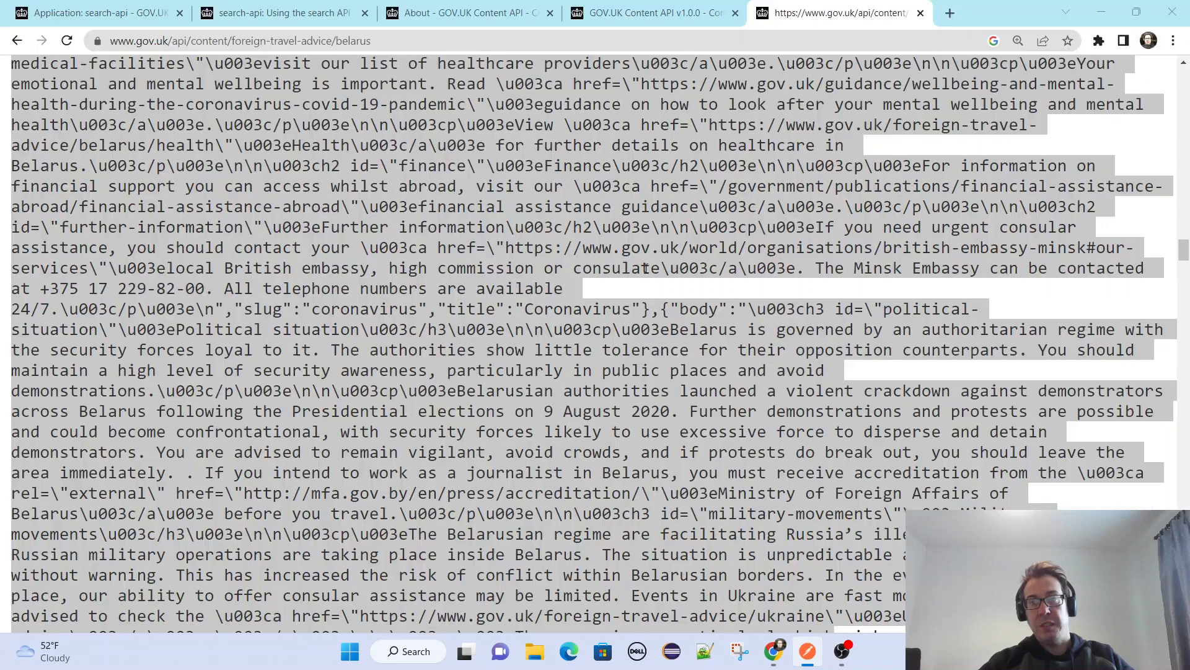
Show the Belarus travel advice page's production search data as JSON using the GOV.UK Browser Extension.
click(1108, 41)
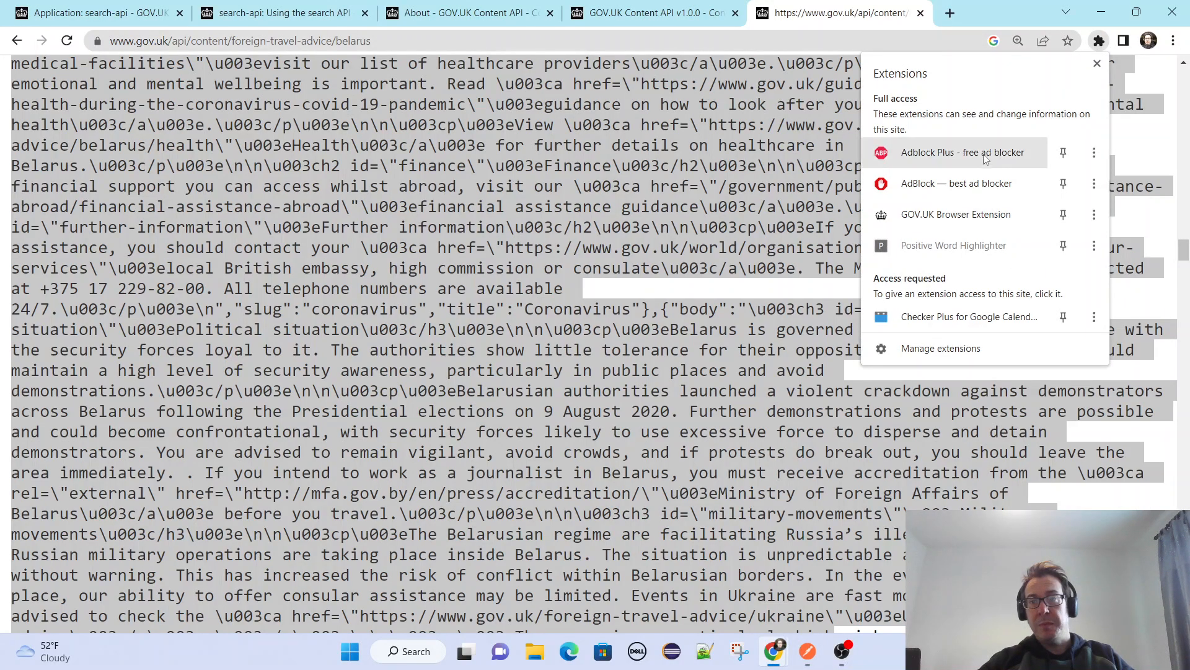
click(945, 225)
click(1077, 41)
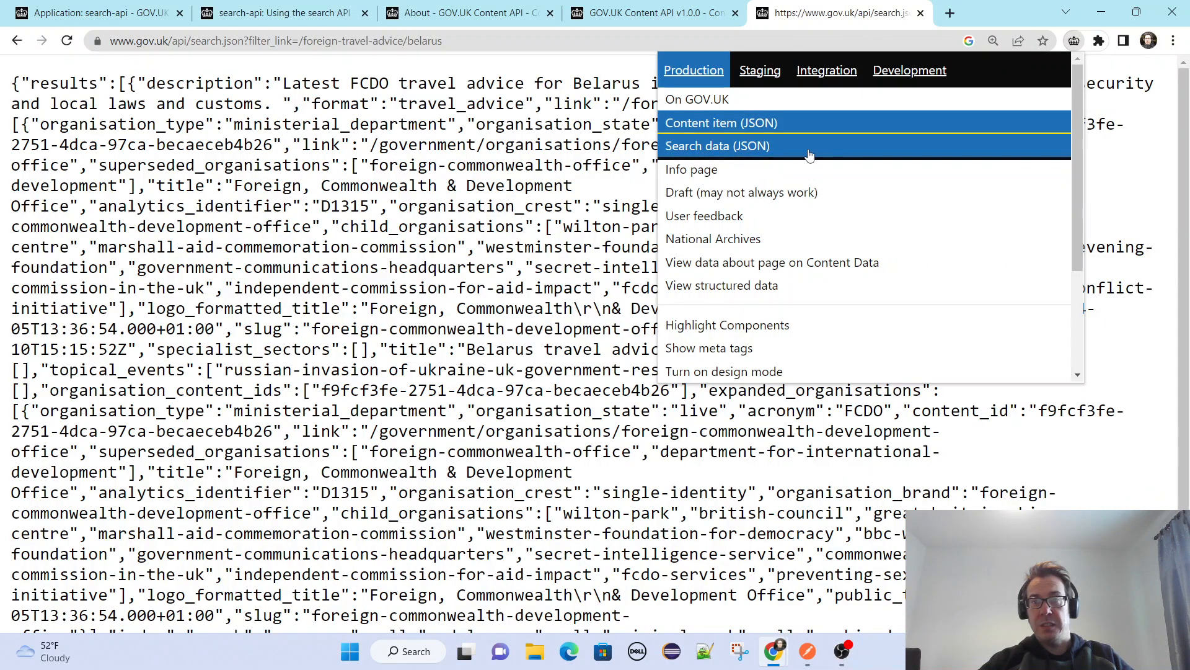
Open the production info page for Belarus travel advice and look through the options offered by the GOV.UK Browser Extension.
click(730, 177)
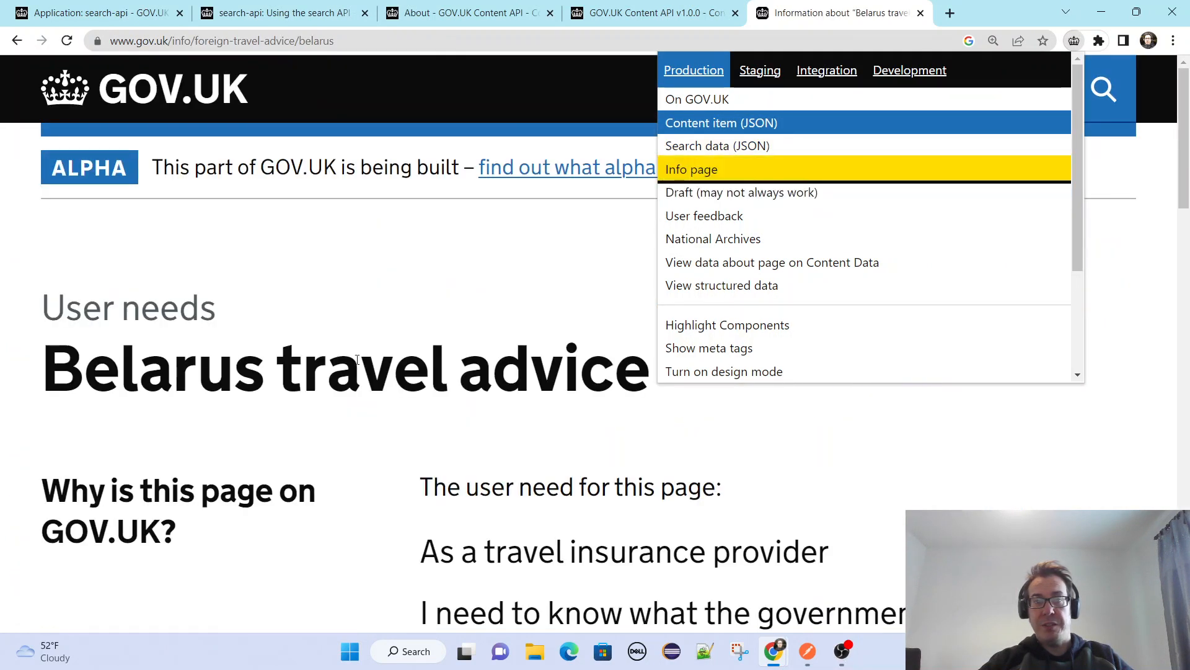
scroll(458, 392, down, 5)
scroll(672, 375, down, 3)
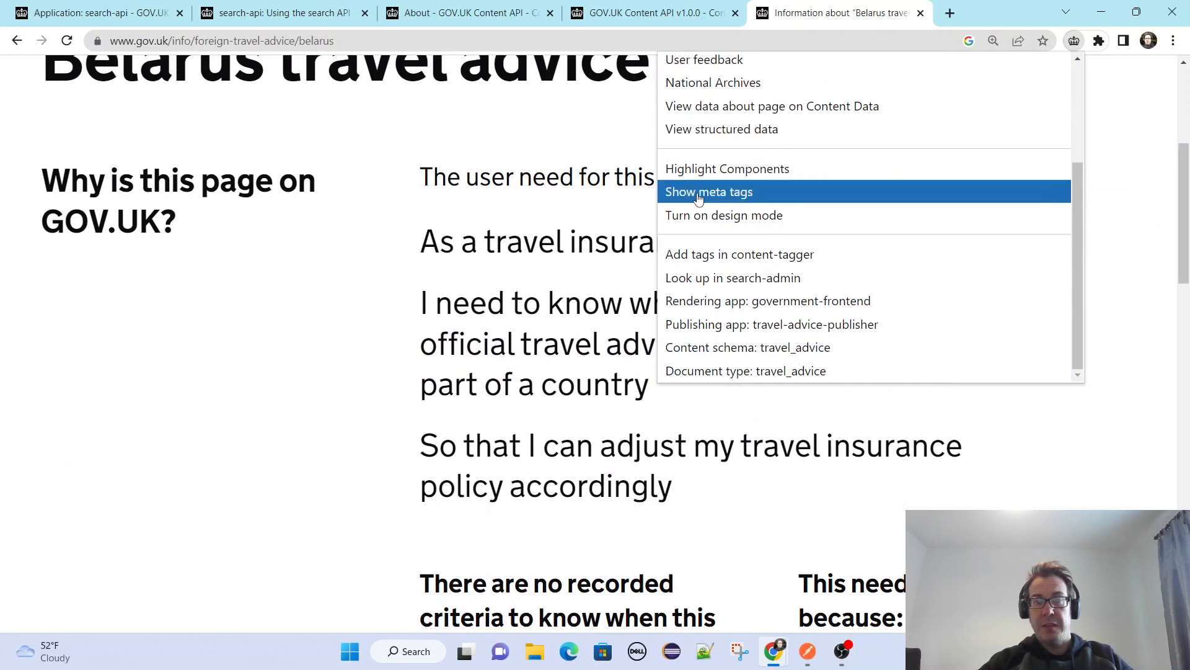
scroll(719, 217, up, 3)
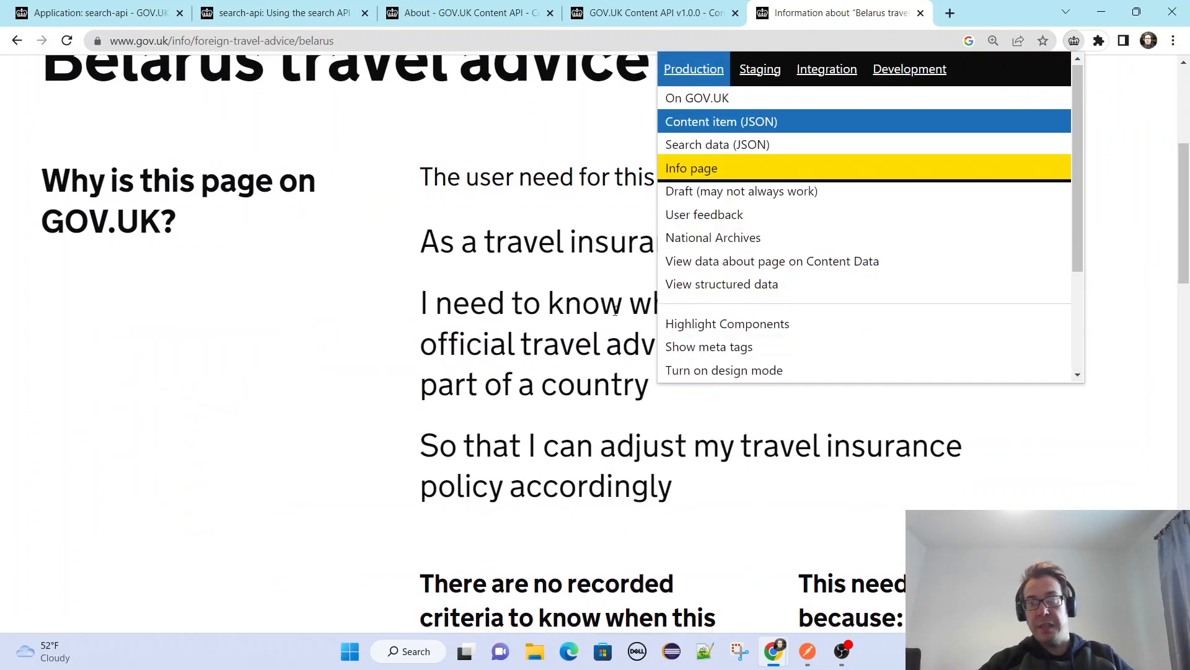
scroll(706, 305, down, 1)
scroll(706, 305, down, 1)
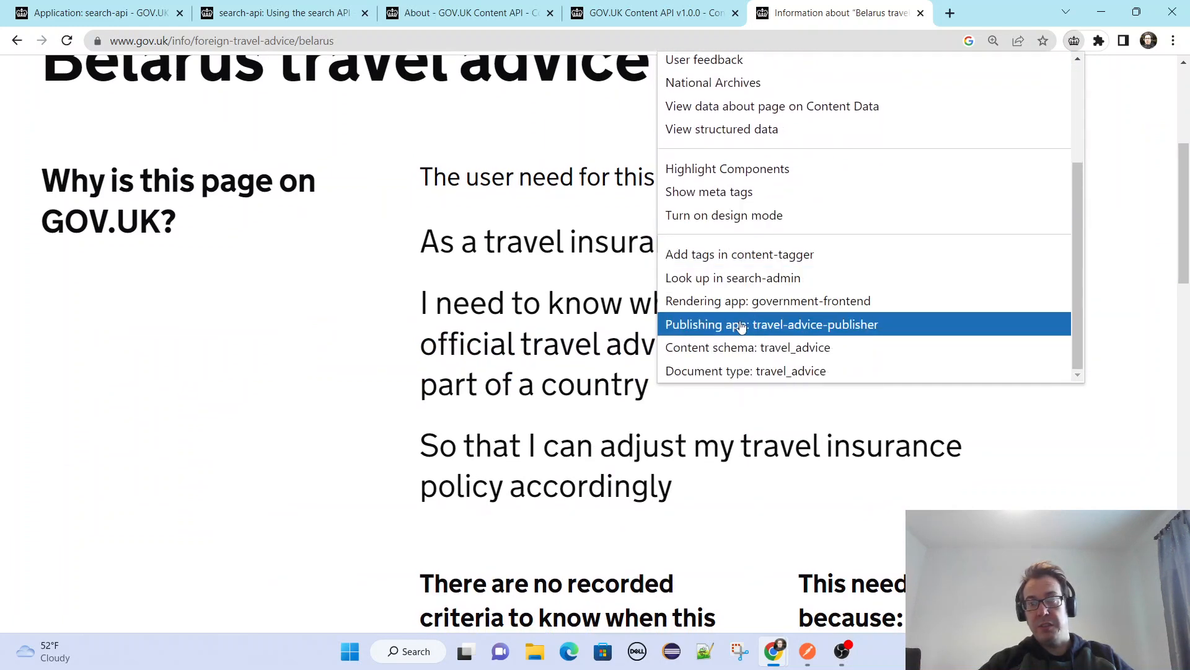
scroll(742, 256, up, 1)
scroll(742, 257, up, 1)
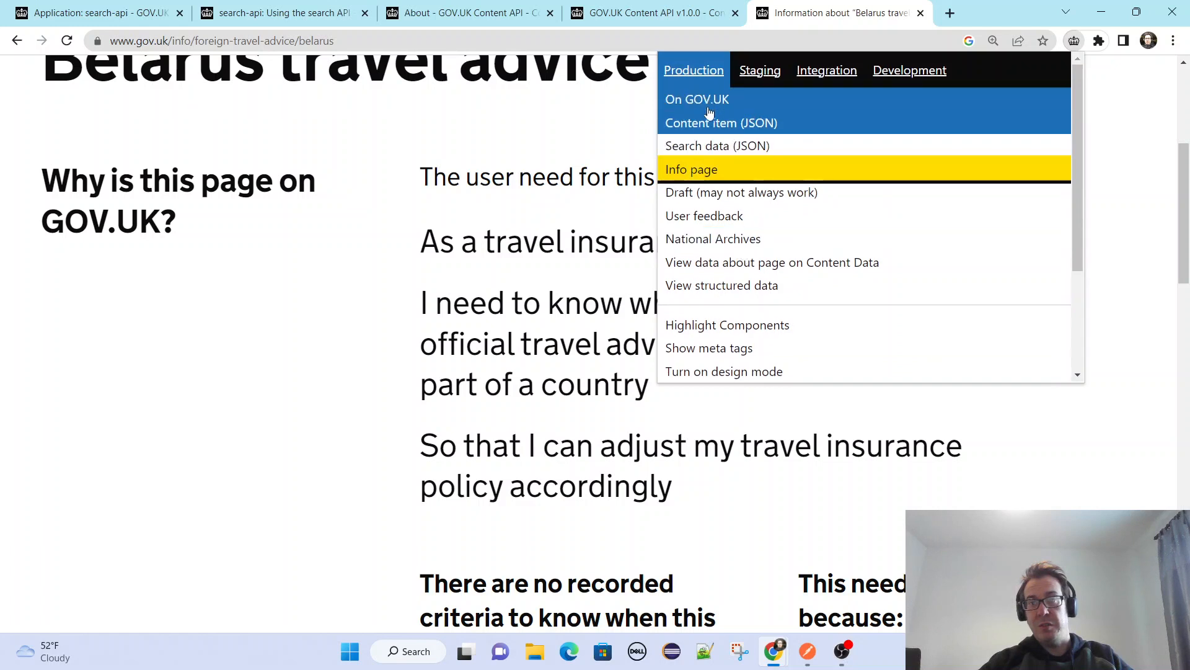
Try to show the Belarus content item in the Staging and Integration environments, cancel the sign-in and reopen the GOV.UK Browser Extension.
click(757, 76)
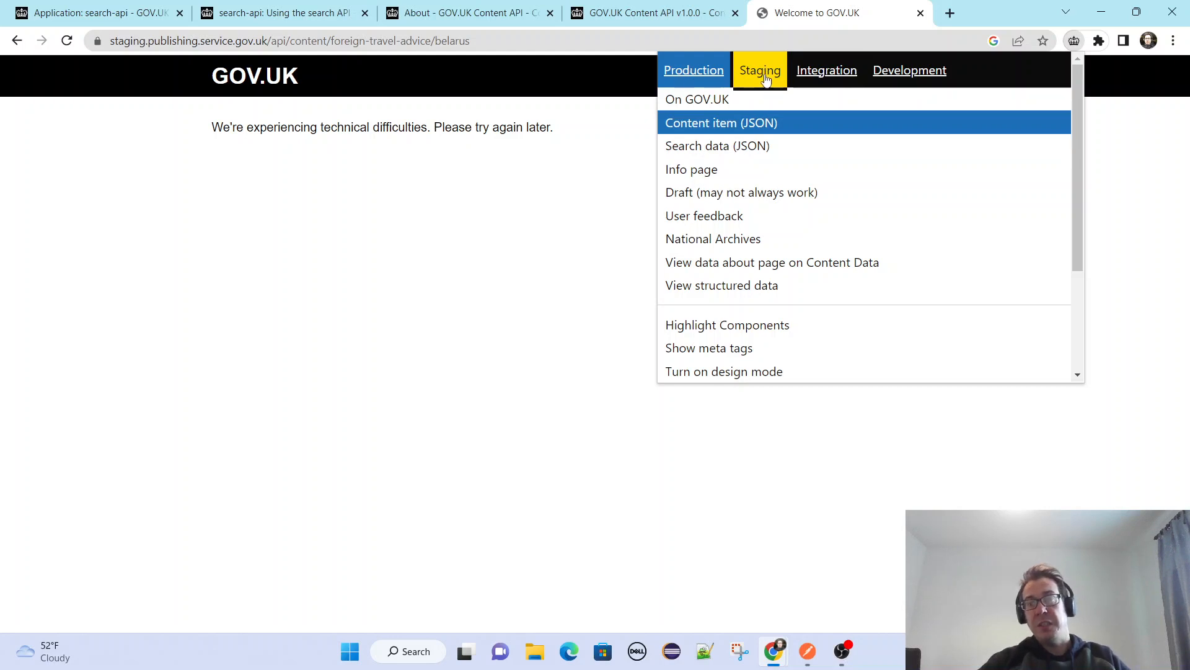
click(806, 76)
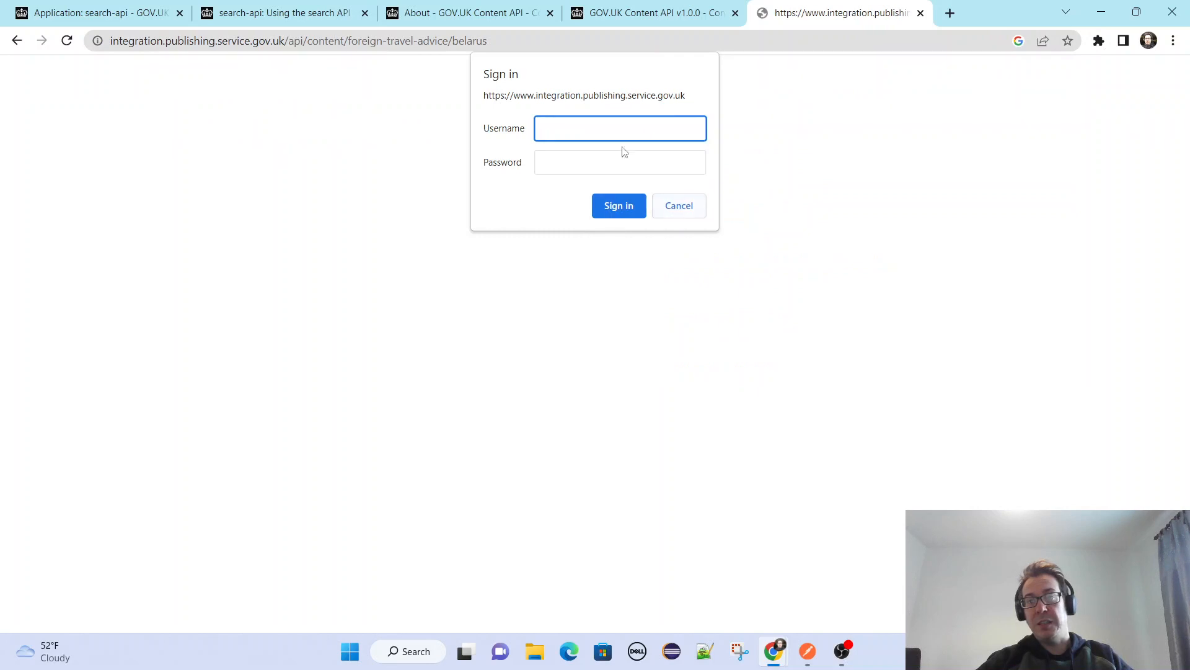
click(680, 206)
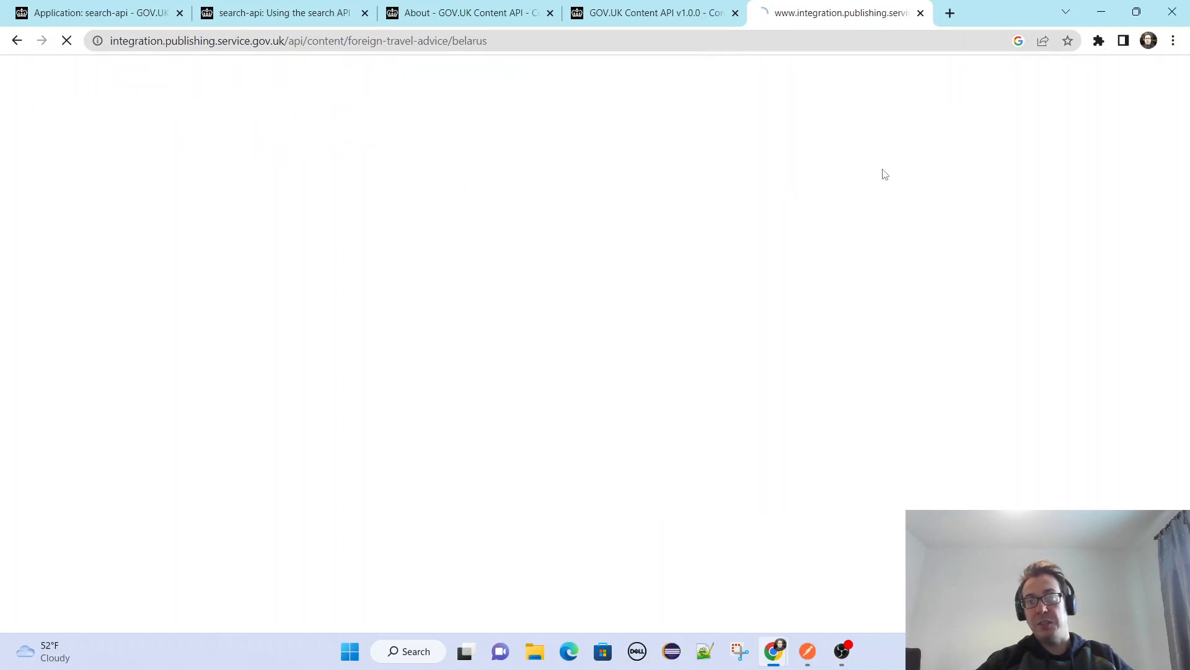
click(1098, 41)
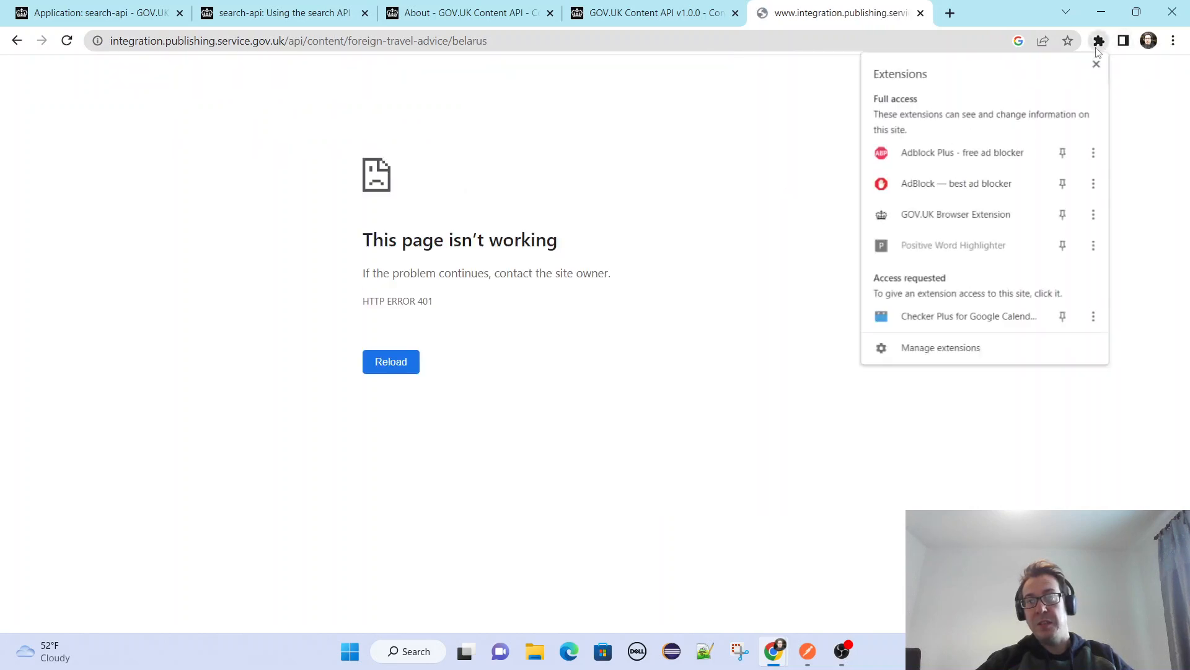
click(938, 227)
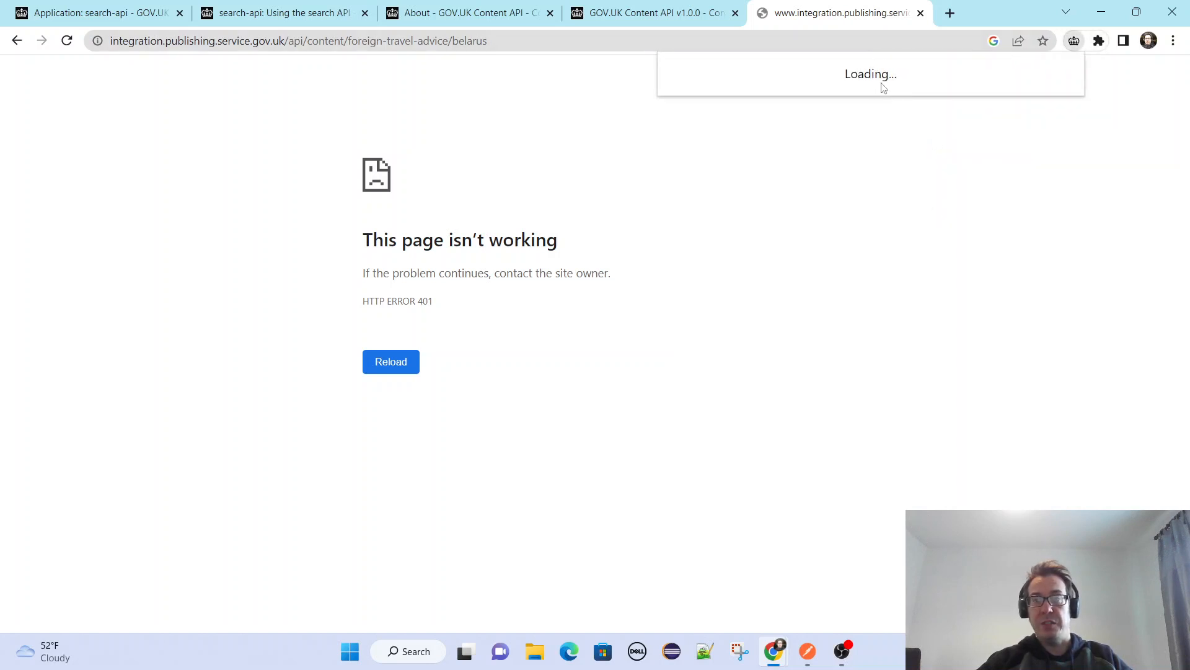
Go back to the Foreign travel advice page and return from the search-api documentation to the API Catalogue's GOV.UK Search page.
click(16, 41)
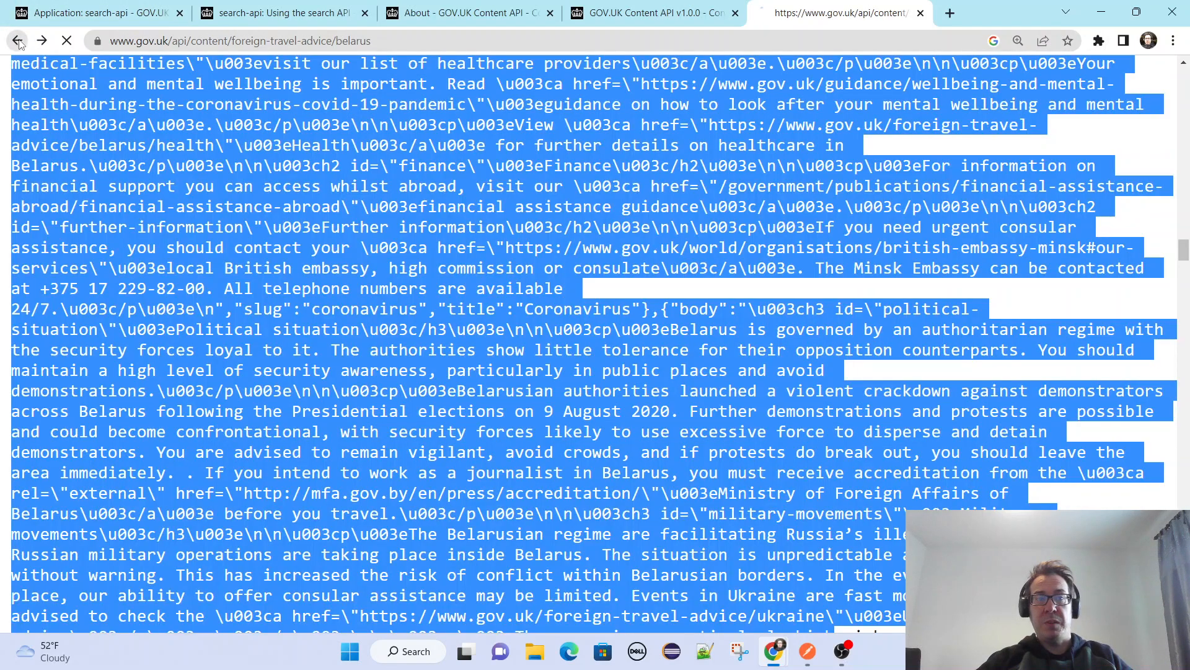
click(16, 41)
click(651, 13)
click(469, 11)
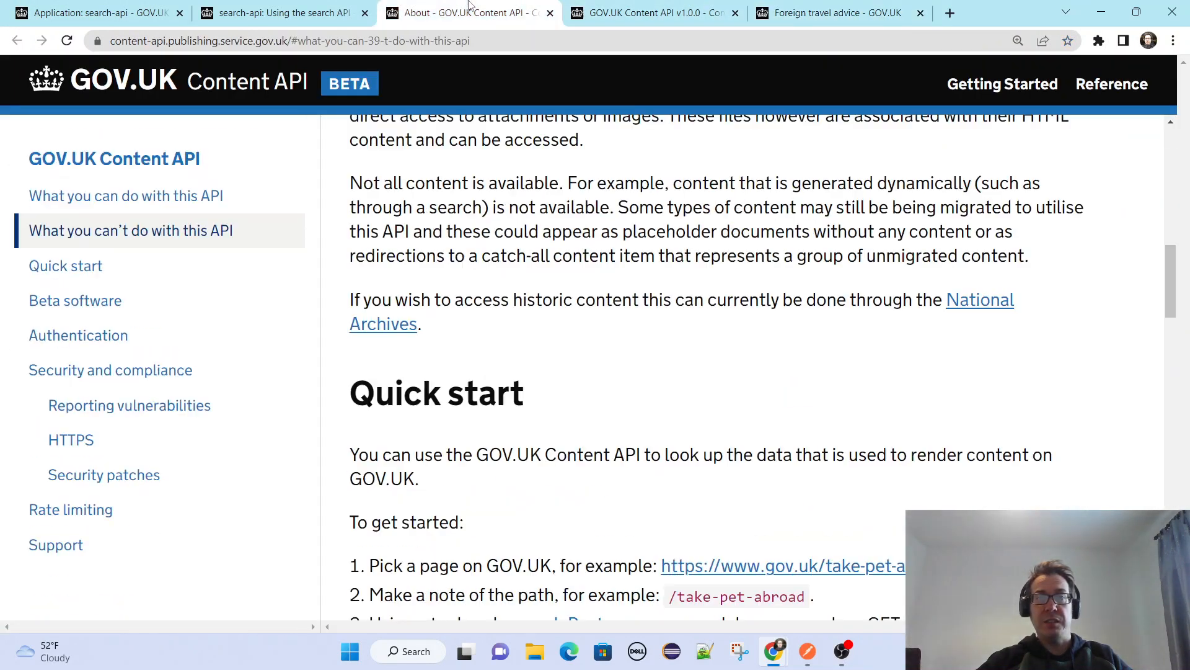
click(282, 12)
click(110, 9)
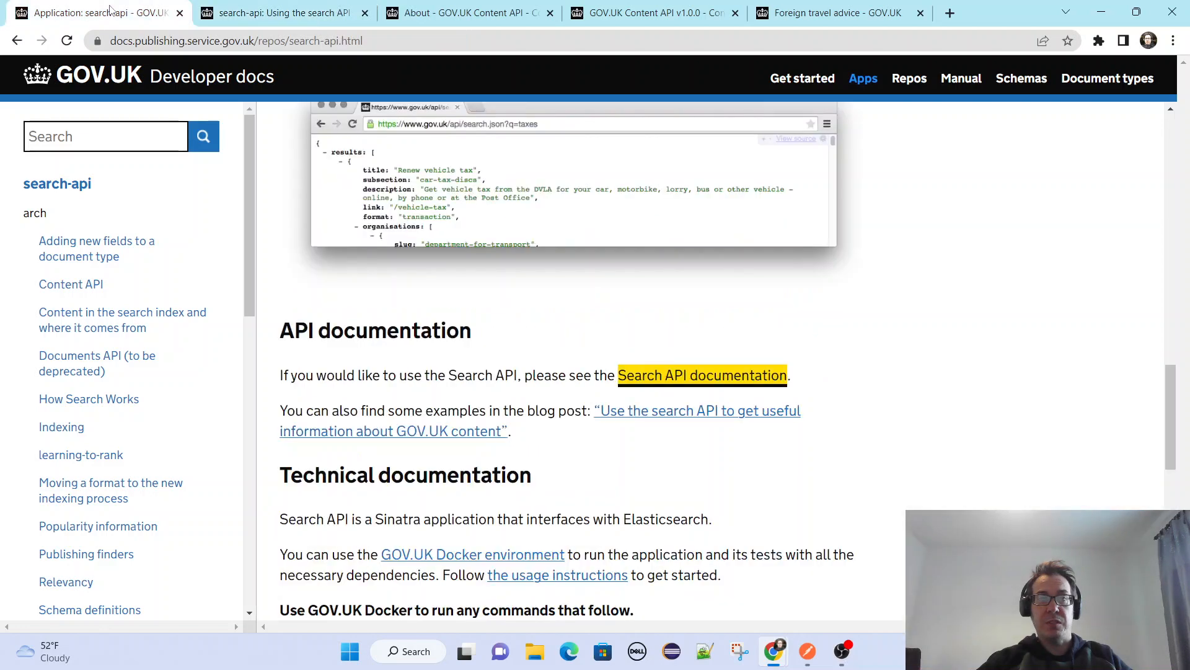
click(17, 41)
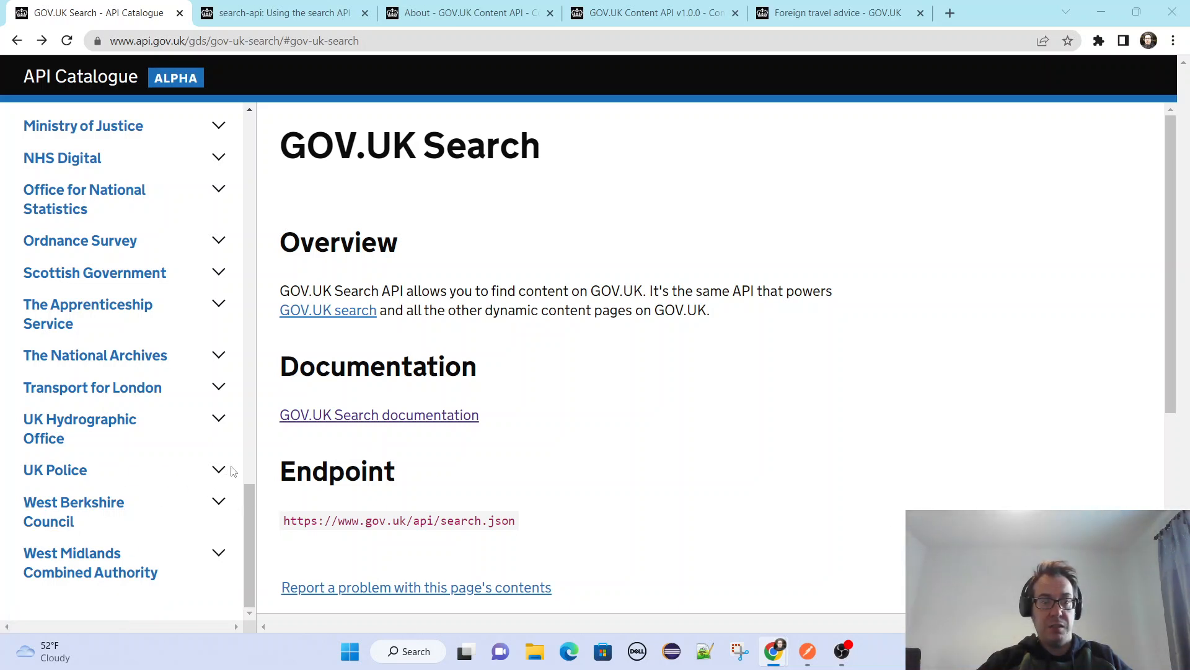
Open the Police API entry under UK Police in the API Catalogue and read through its overview.
scroll(265, 236, down, 3)
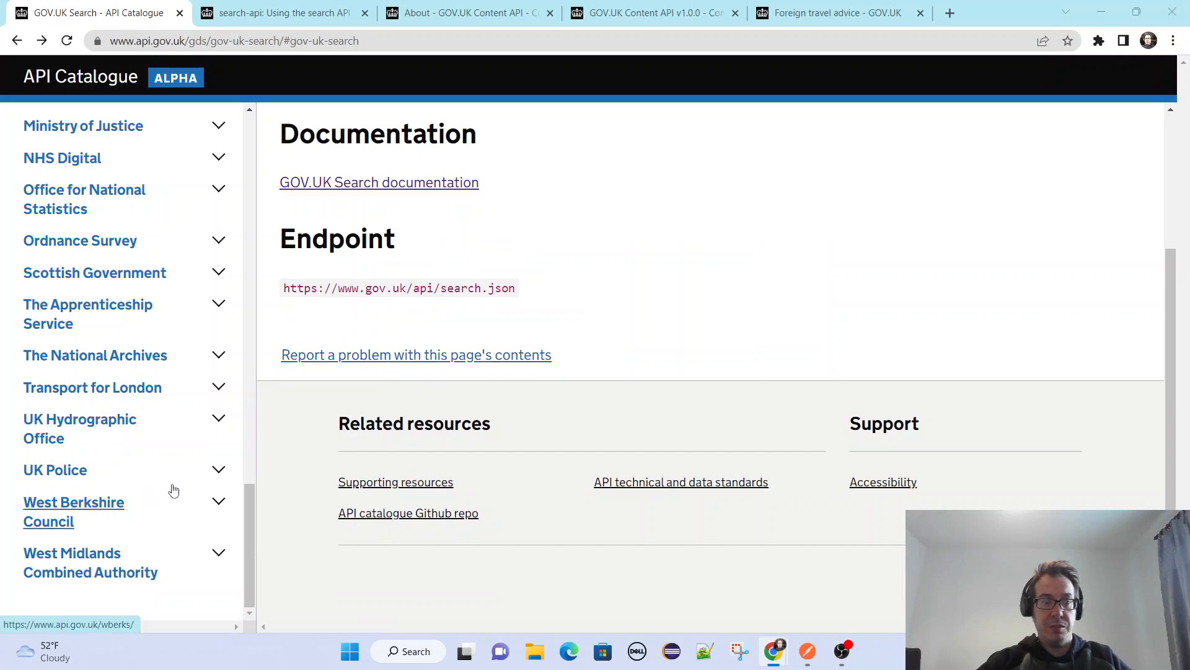
click(218, 469)
click(56, 499)
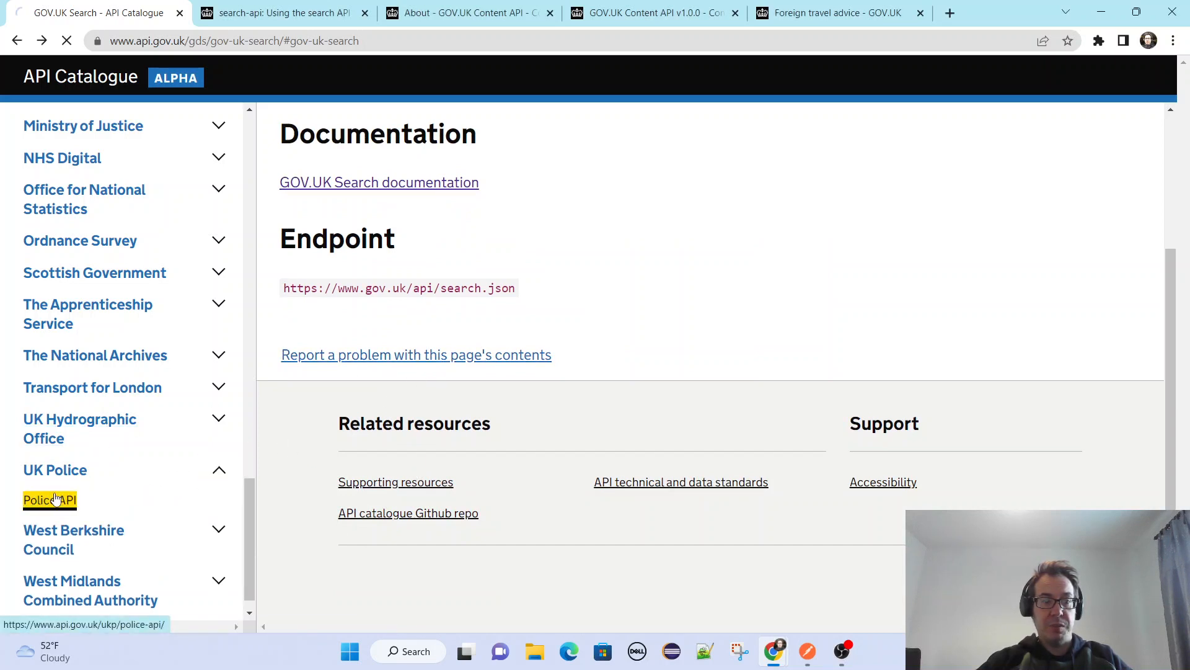
scroll(481, 344, down, 5)
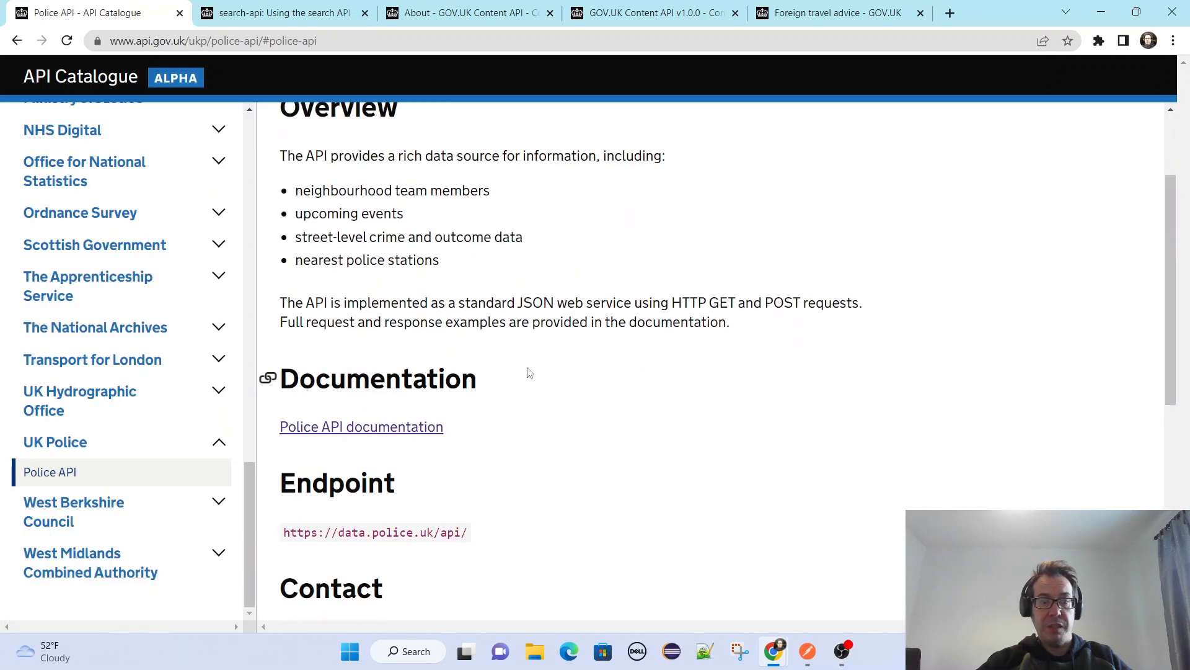
scroll(412, 290, up, 3)
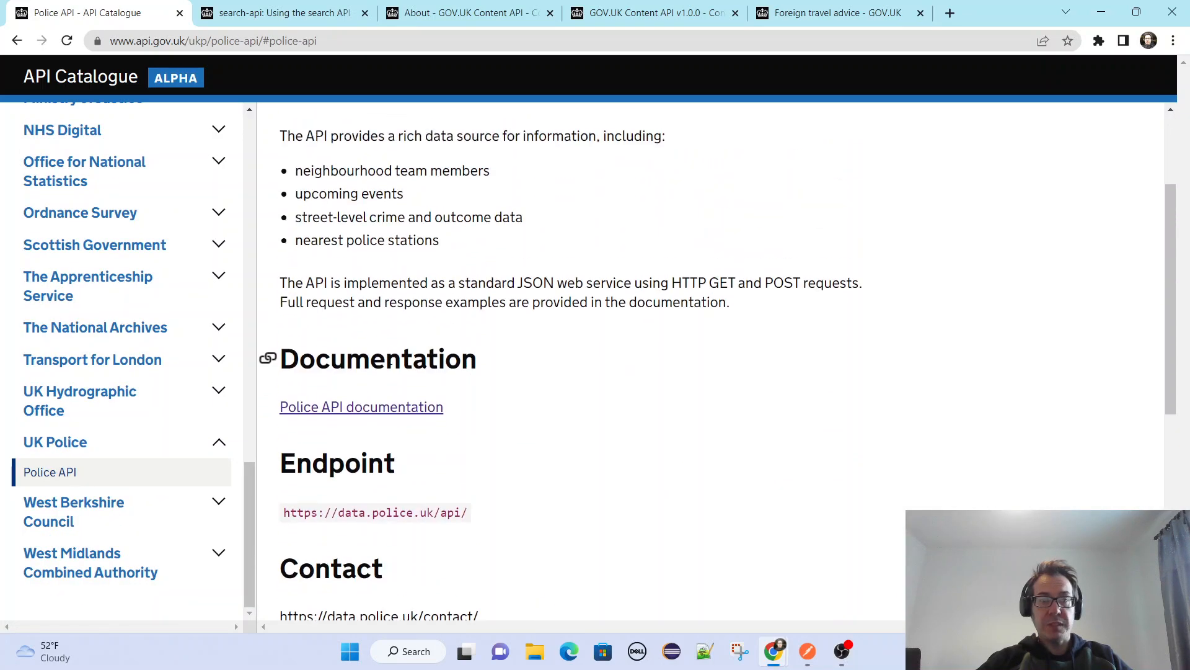
Open the Police API documentation in a new tab and switch to it.
right_click(402, 404)
click(427, 414)
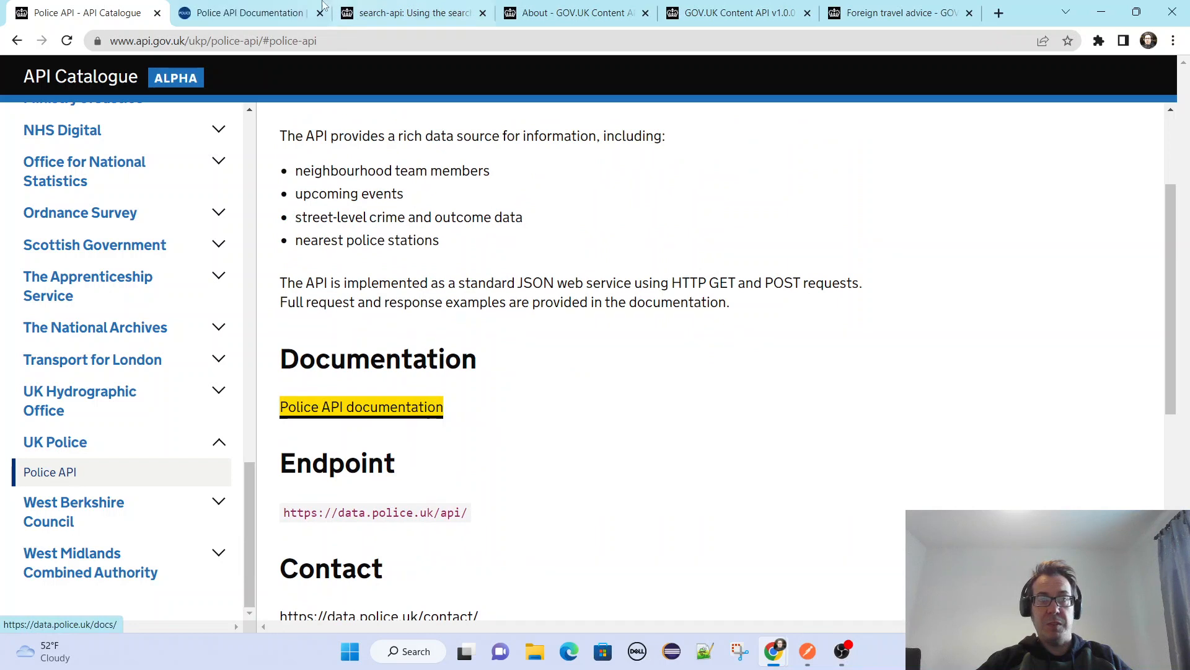
click(239, 6)
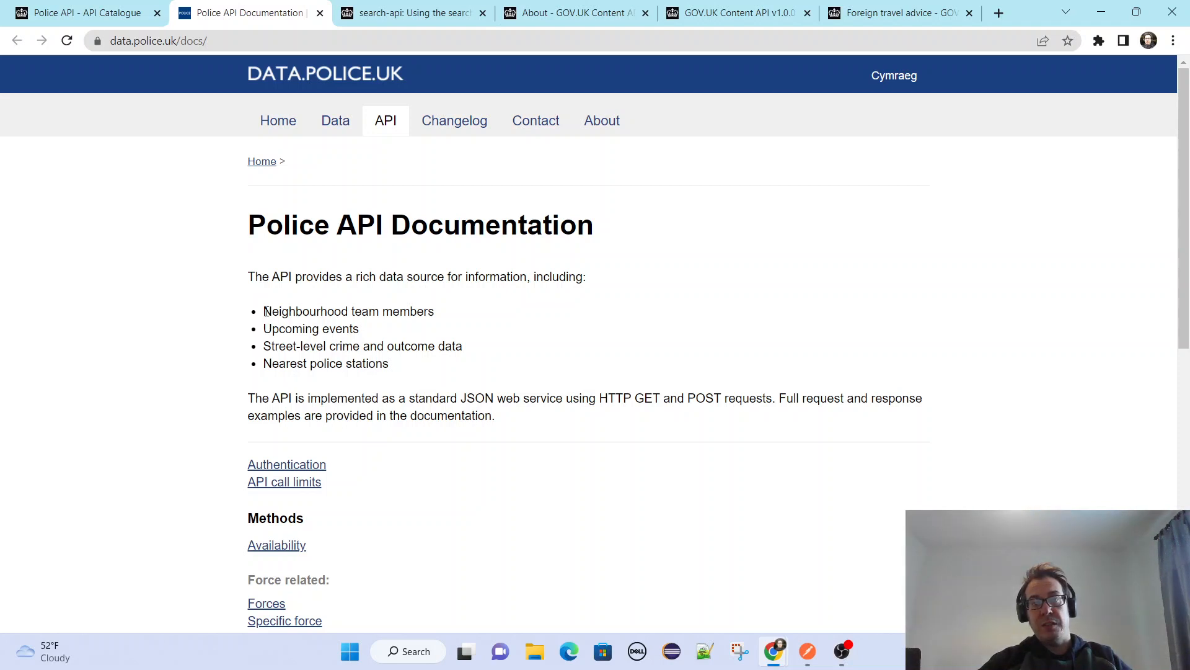
Select the Neighbourhood team members line and look through the Police API's list of methods by category.
drag(265, 312, 453, 315)
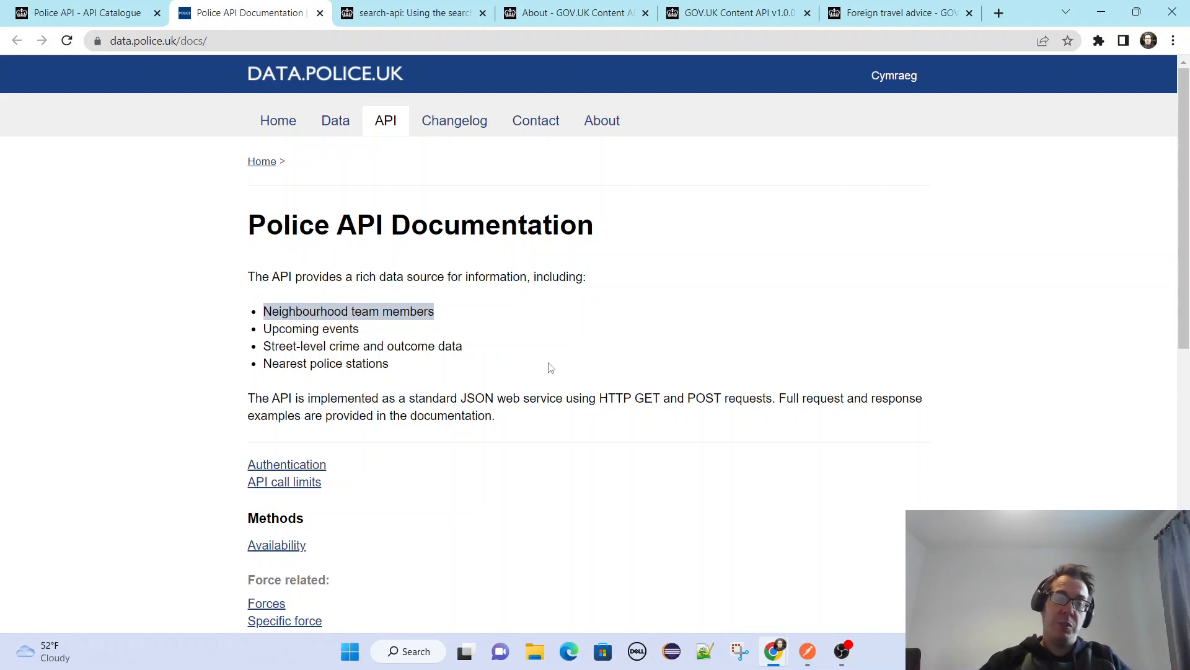
scroll(1111, 412, down, 8)
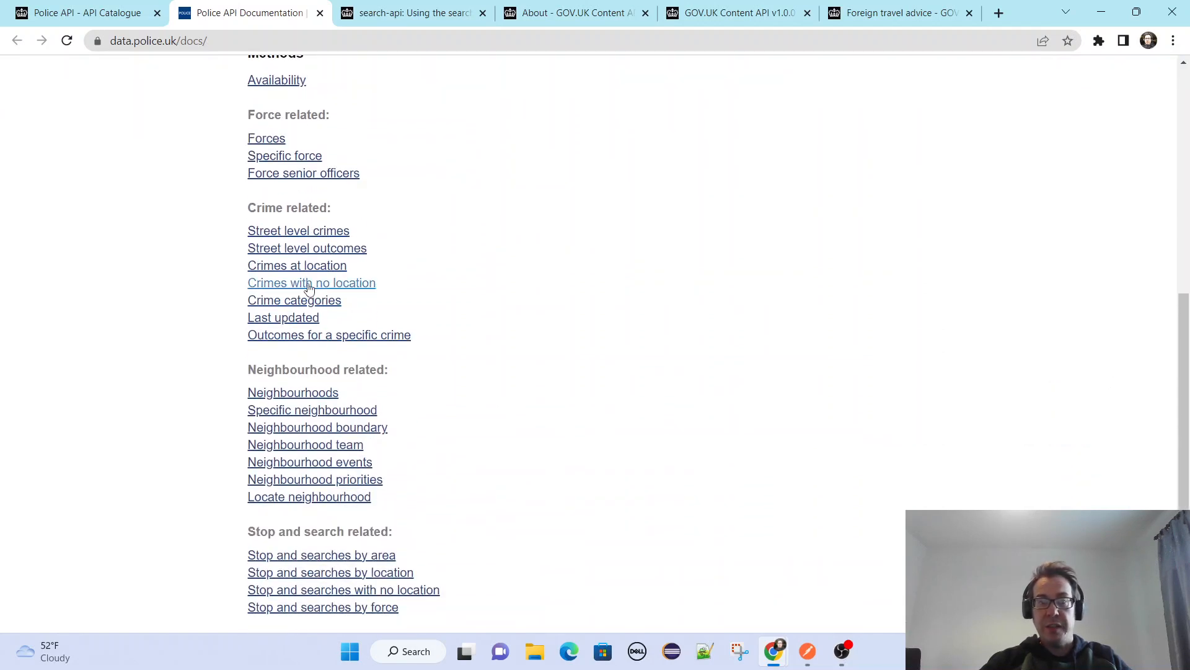
scroll(539, 494, up, 1)
scroll(680, 515, down, 1)
scroll(679, 515, down, 1)
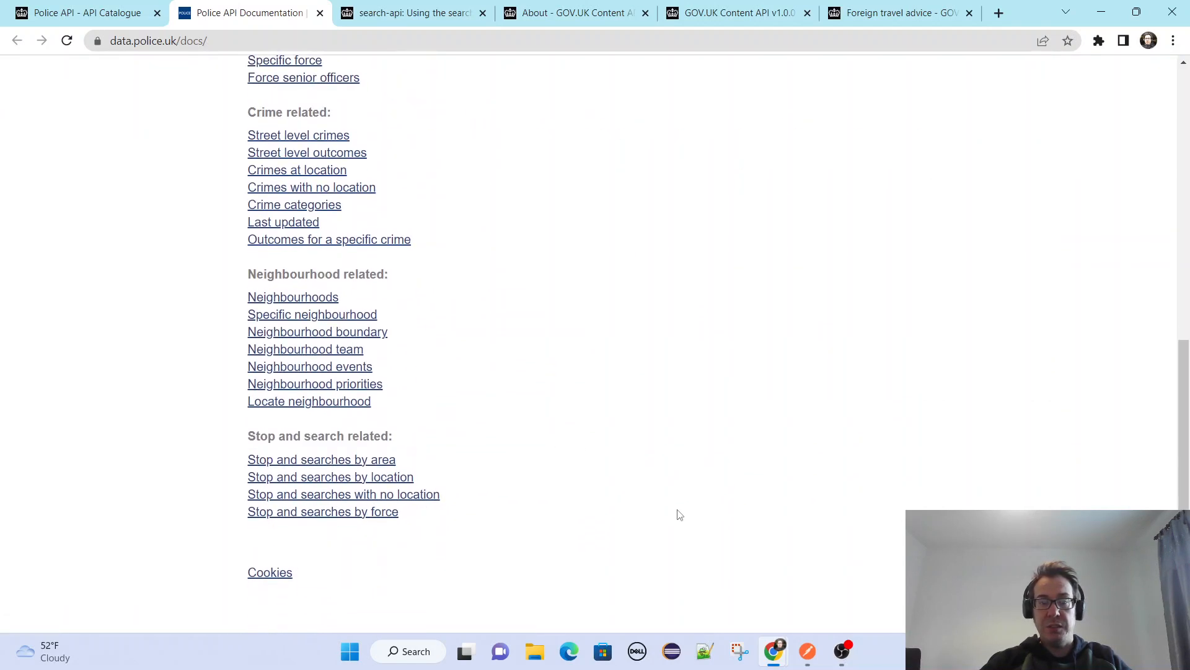
scroll(682, 510, up, 9)
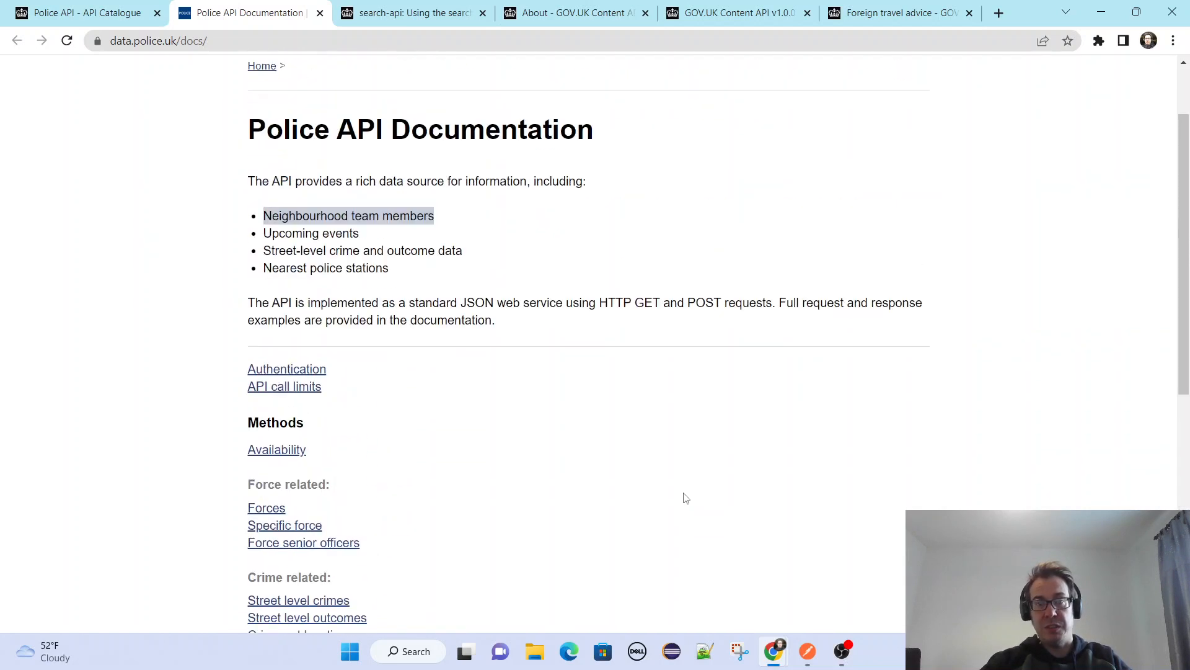
Open the police Data downloads page and look through the custom download's date range, forces and data set options.
click(335, 132)
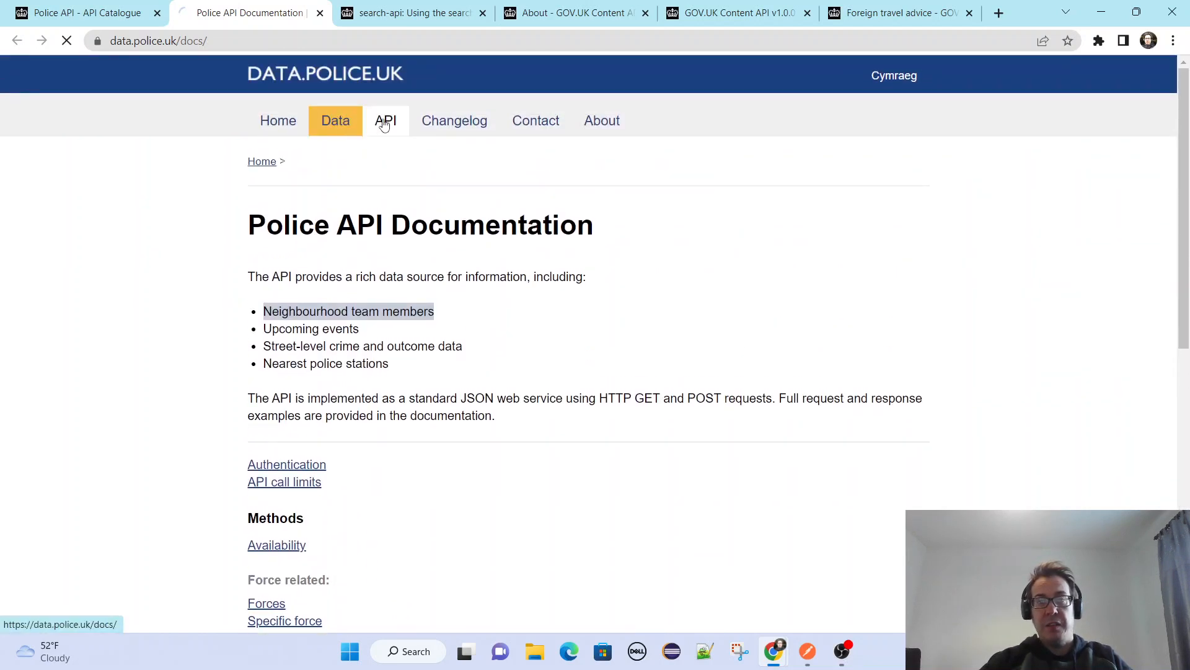
scroll(384, 301, down, 2)
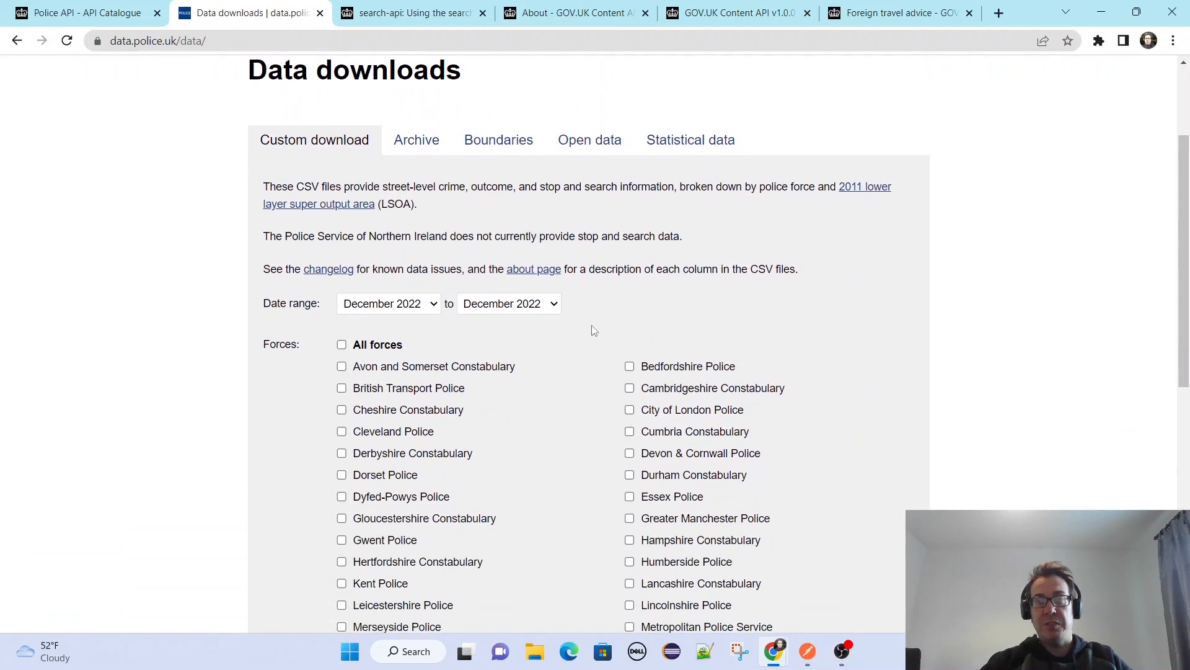
scroll(593, 339, down, 9)
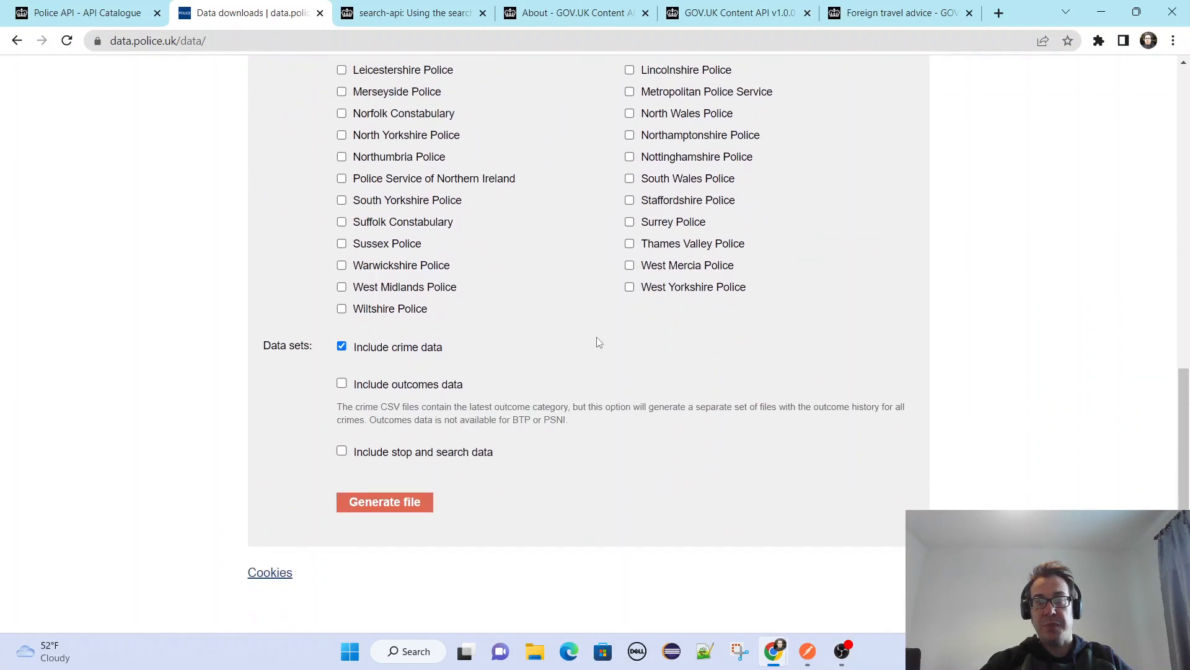
scroll(620, 351, up, 2)
scroll(486, 279, up, 5)
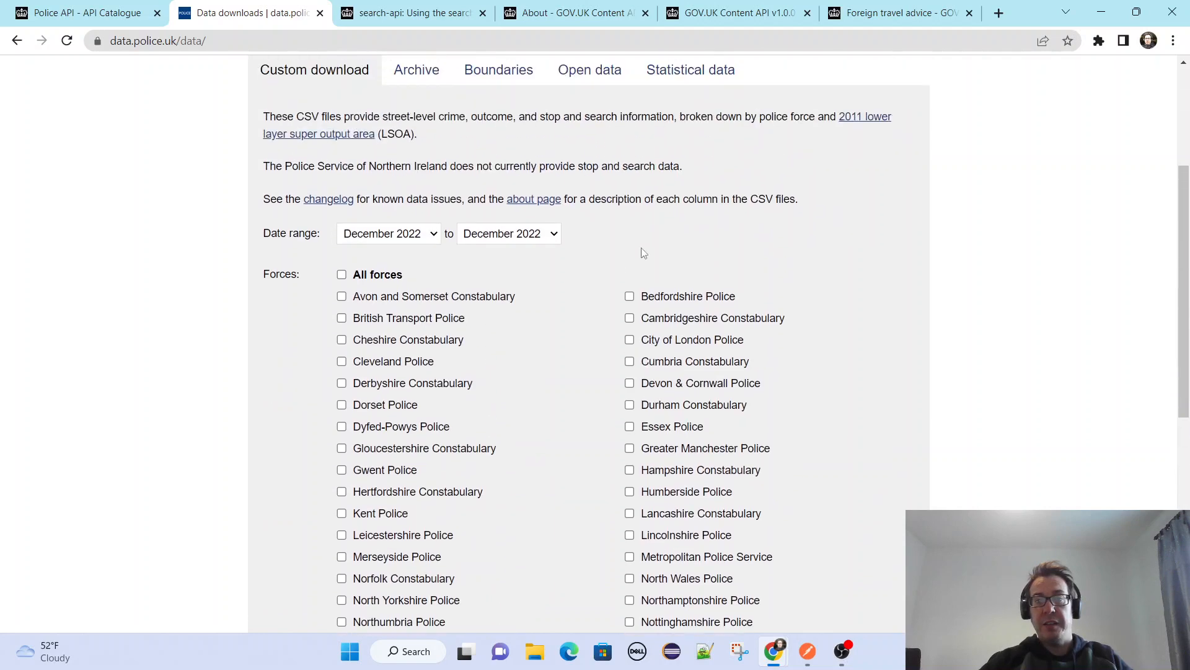
scroll(643, 253, up, 4)
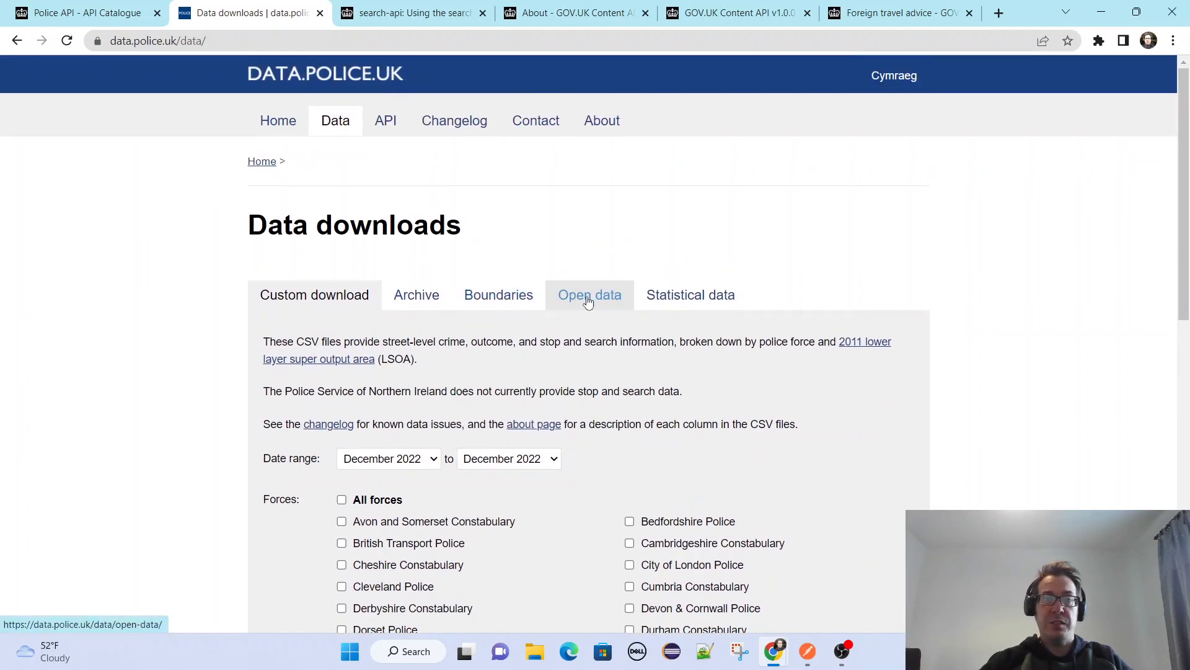
View the Open data page, and look through the data collections listed on the Statistical data page.
click(588, 301)
click(695, 307)
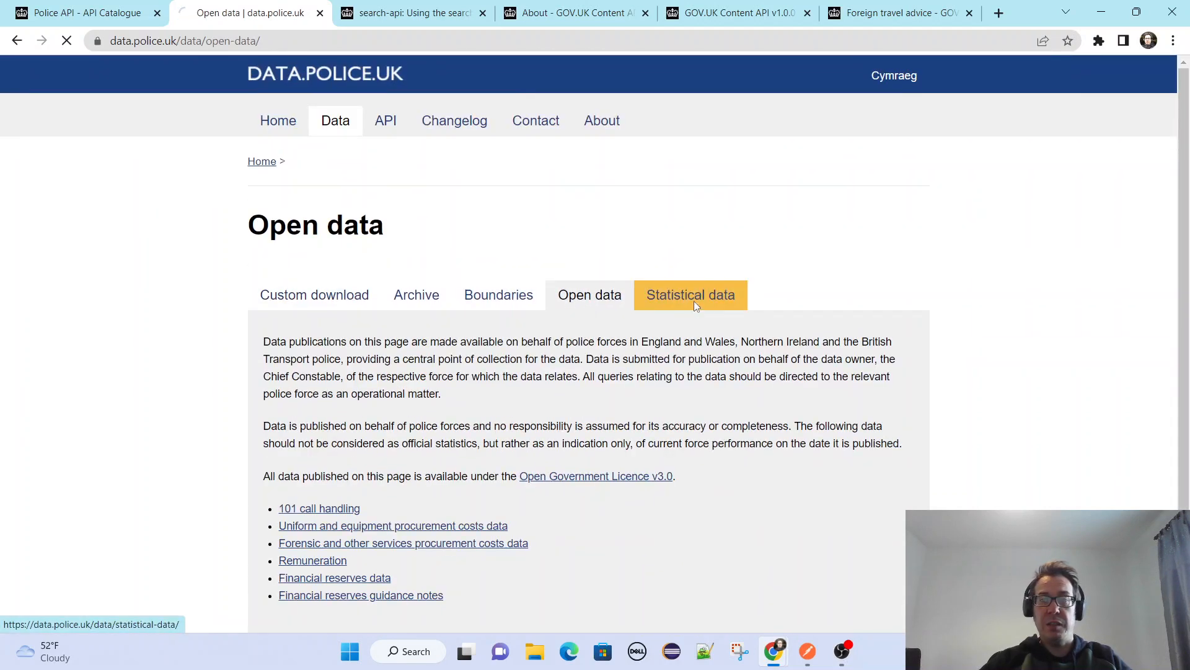
scroll(970, 372, down, 3)
scroll(970, 372, down, 11)
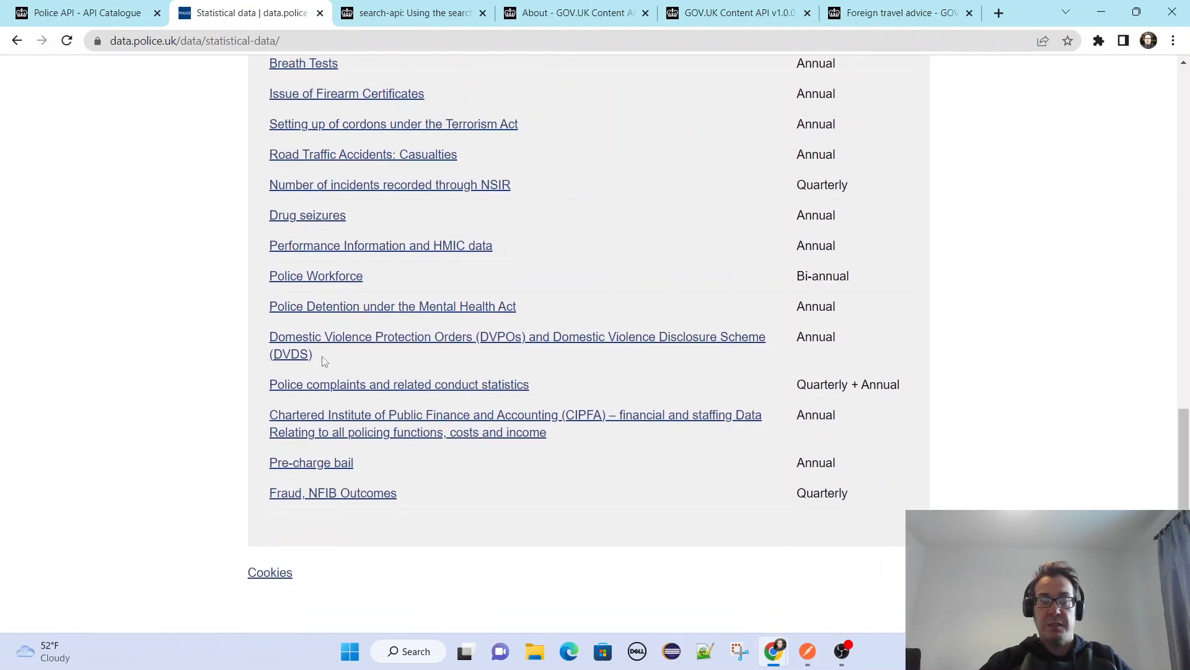
scroll(72, 297, up, 12)
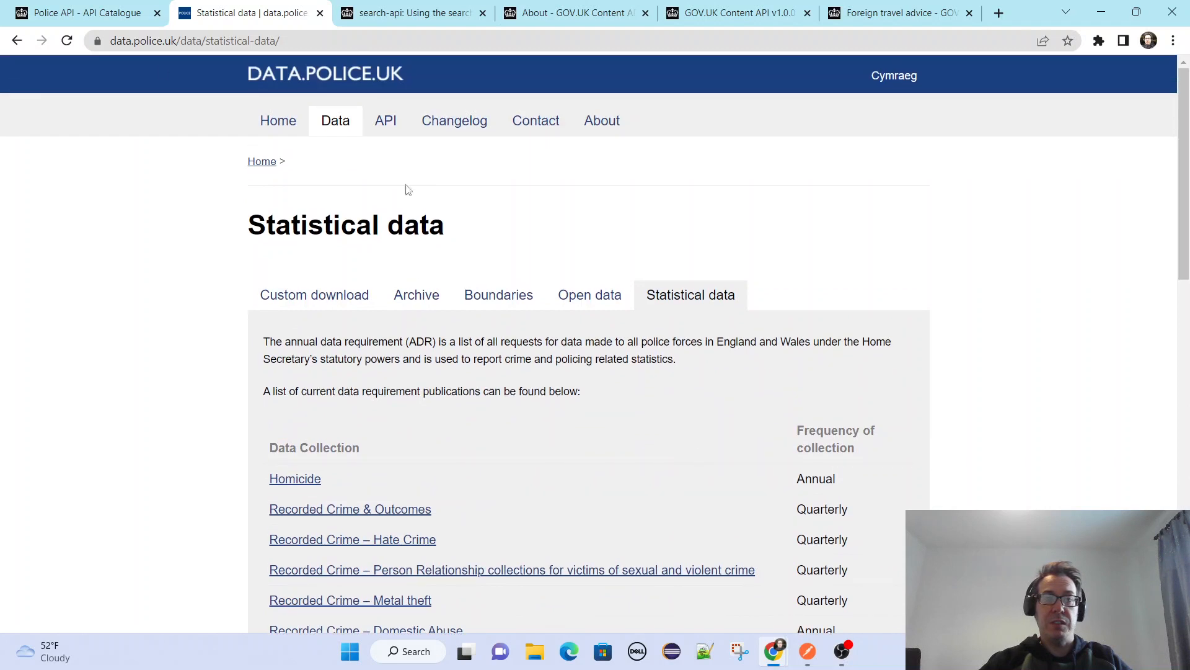
Return to the Police API page of the API Catalogue and look through its list of organisations.
click(97, 14)
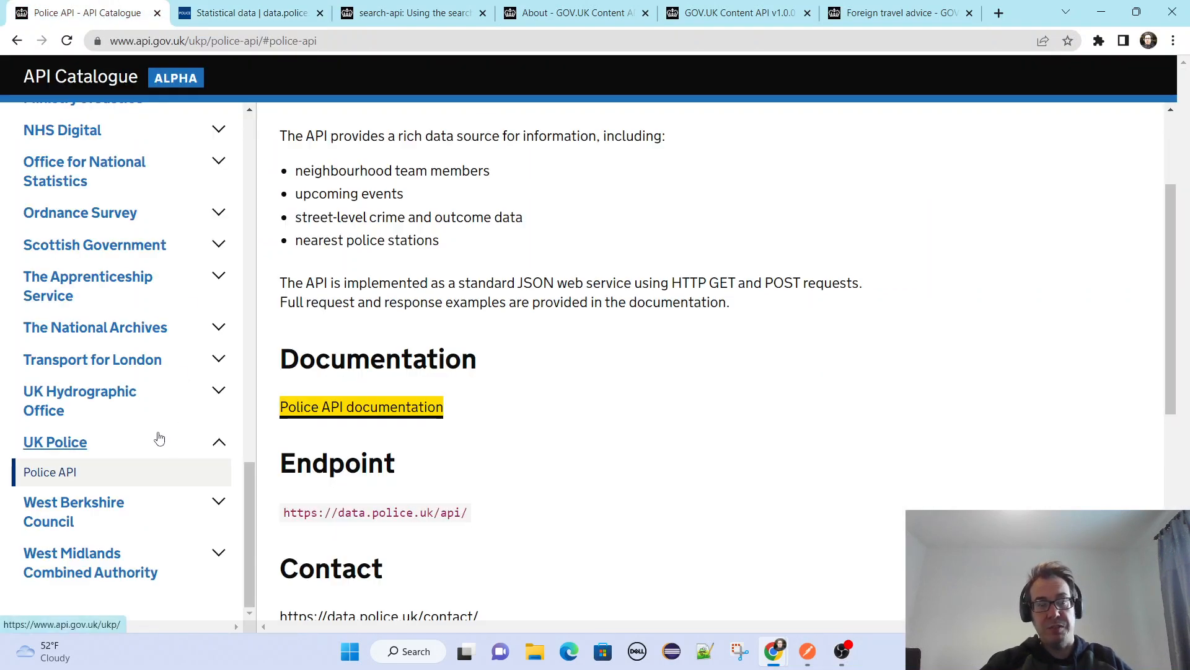
scroll(173, 533, up, 3)
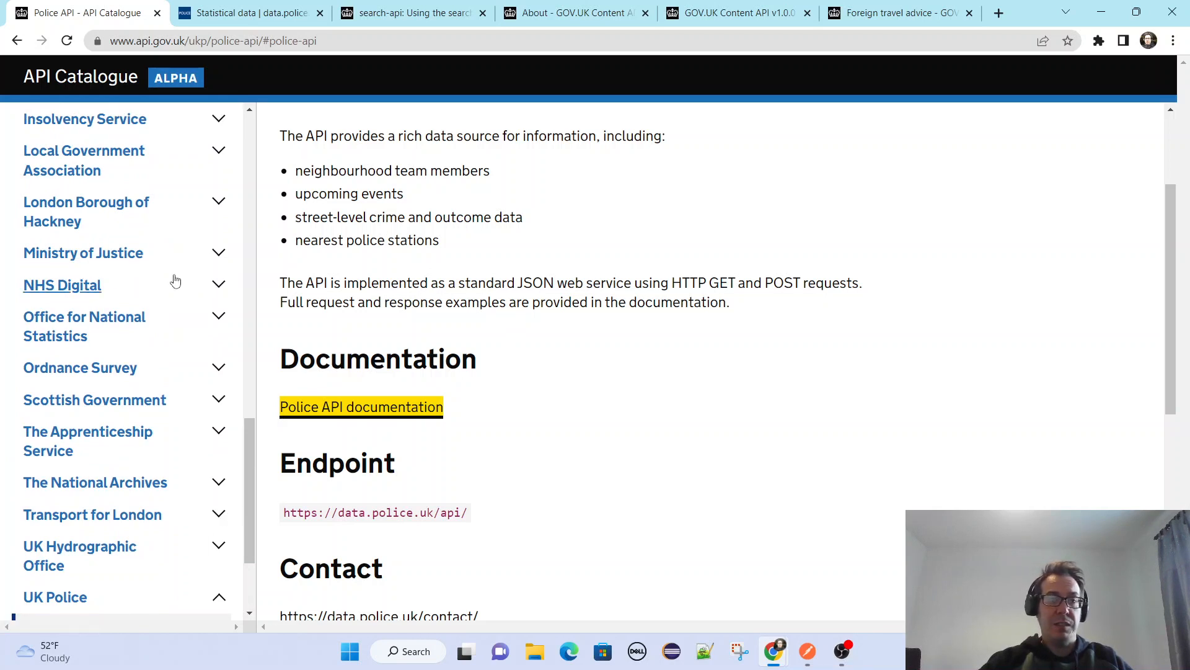
scroll(199, 260, down, 2)
scroll(197, 271, up, 5)
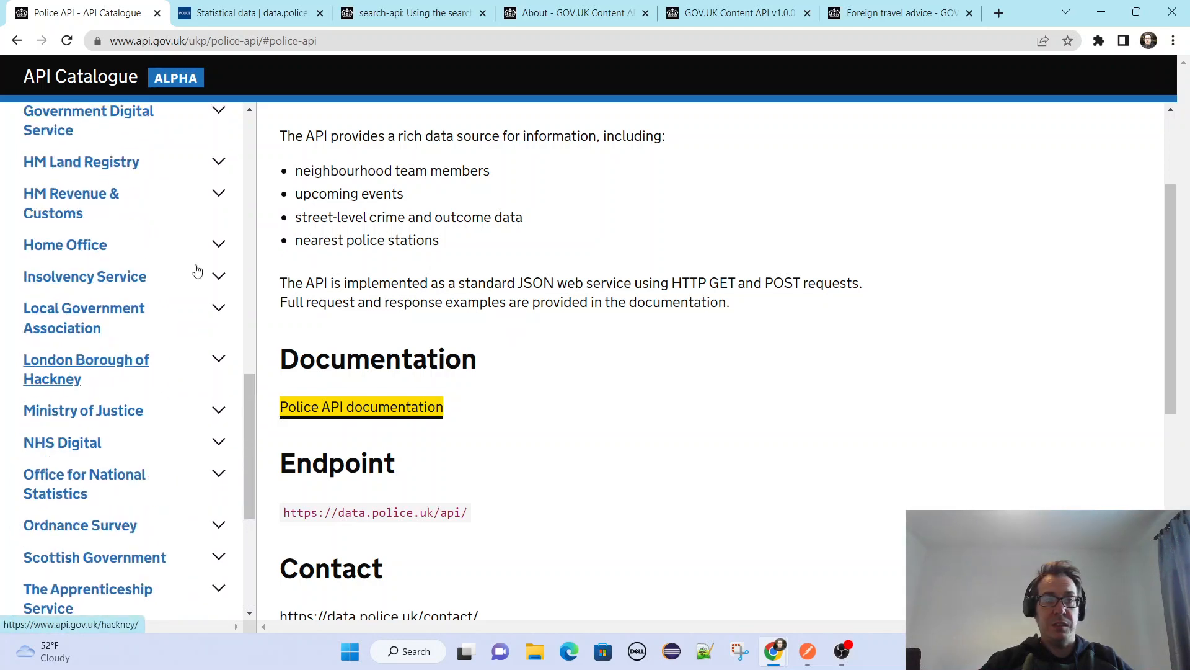
scroll(198, 273, up, 7)
scroll(226, 289, down, 6)
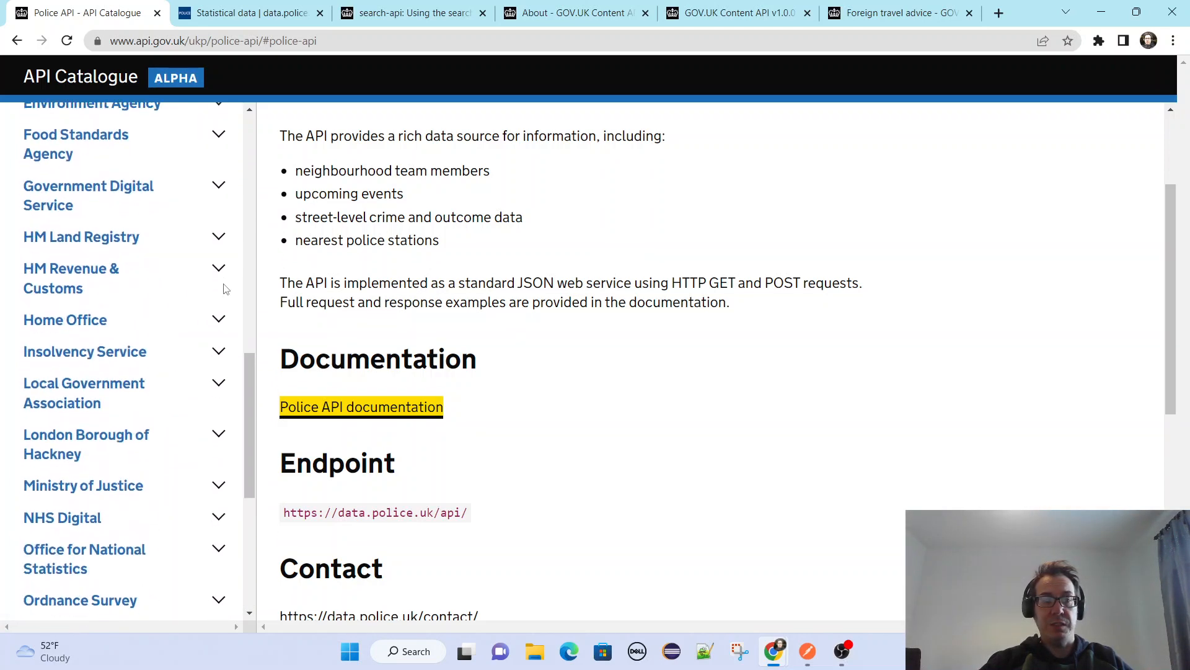
scroll(226, 289, down, 6)
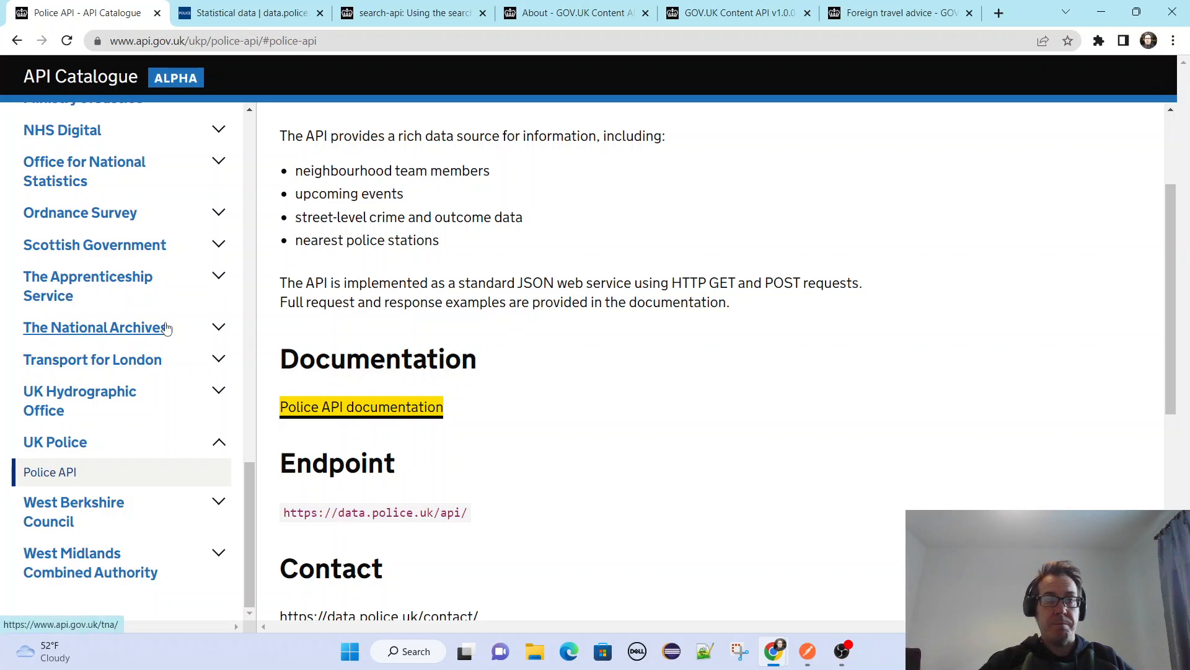
scroll(165, 327, up, 3)
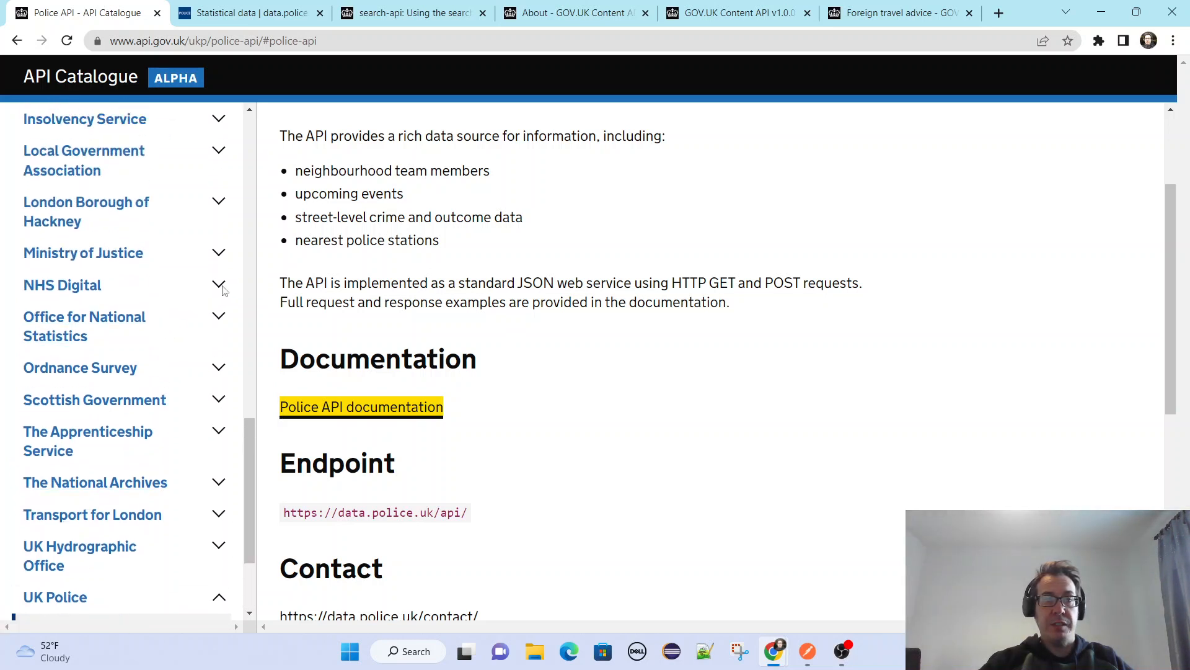
Expand NHS Digital in the organisation list and look through its APIs down to the vaccination and e-Referral entries.
click(219, 286)
scroll(147, 344, down, 5)
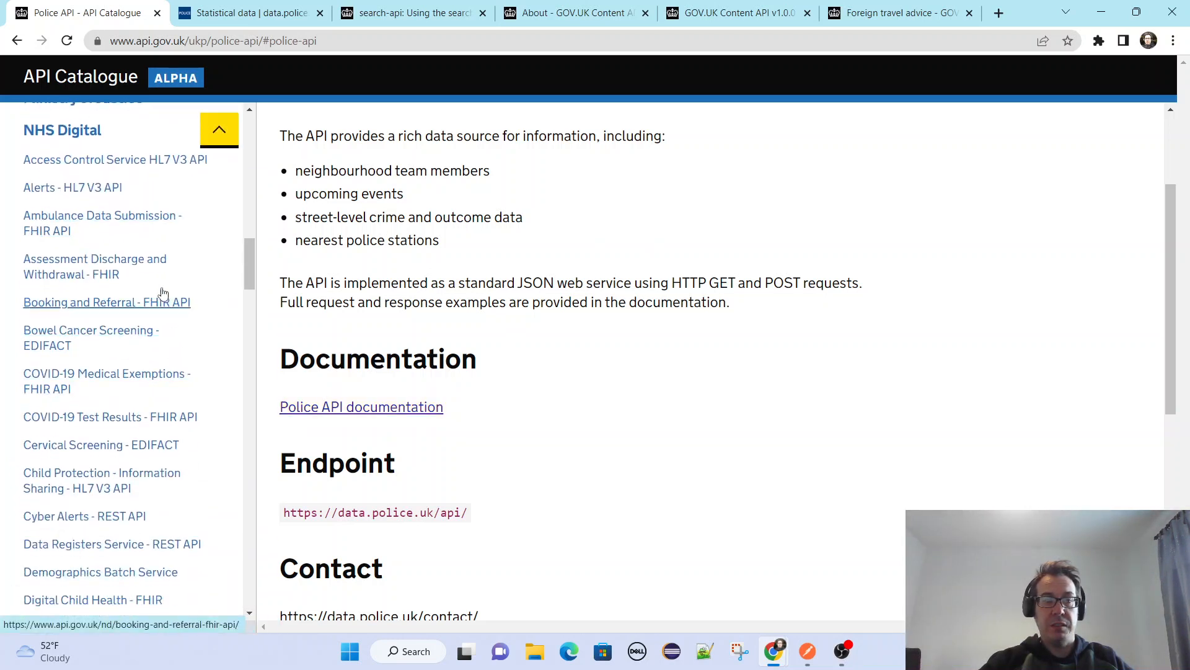
scroll(153, 428, down, 10)
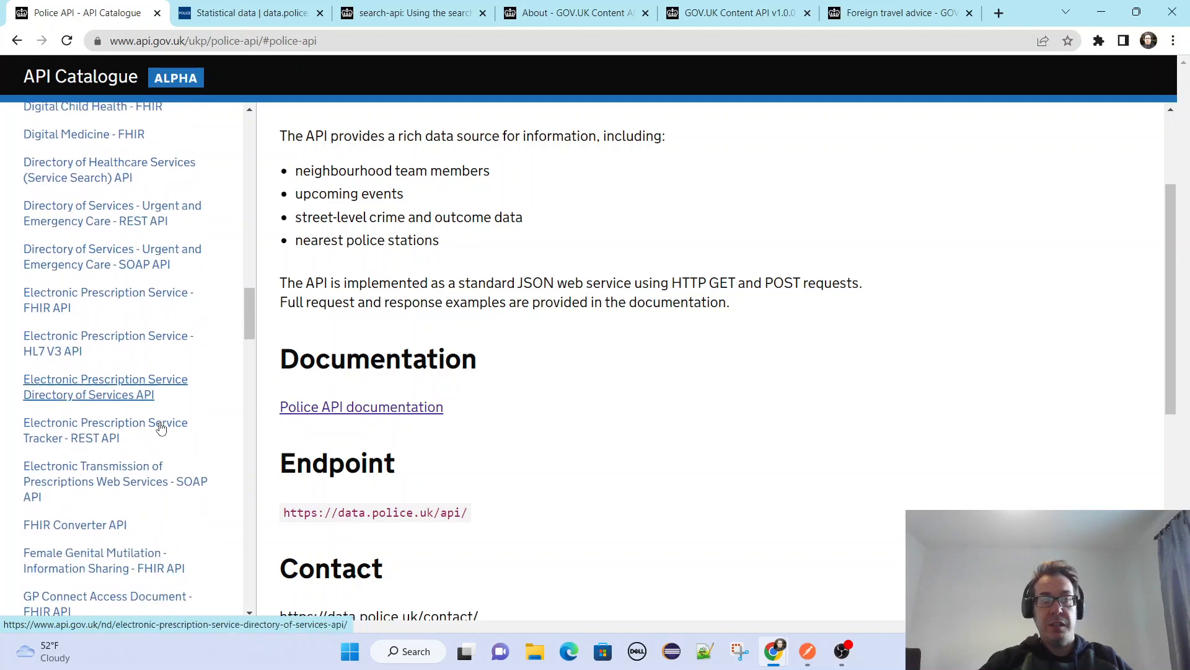
scroll(180, 420, up, 5)
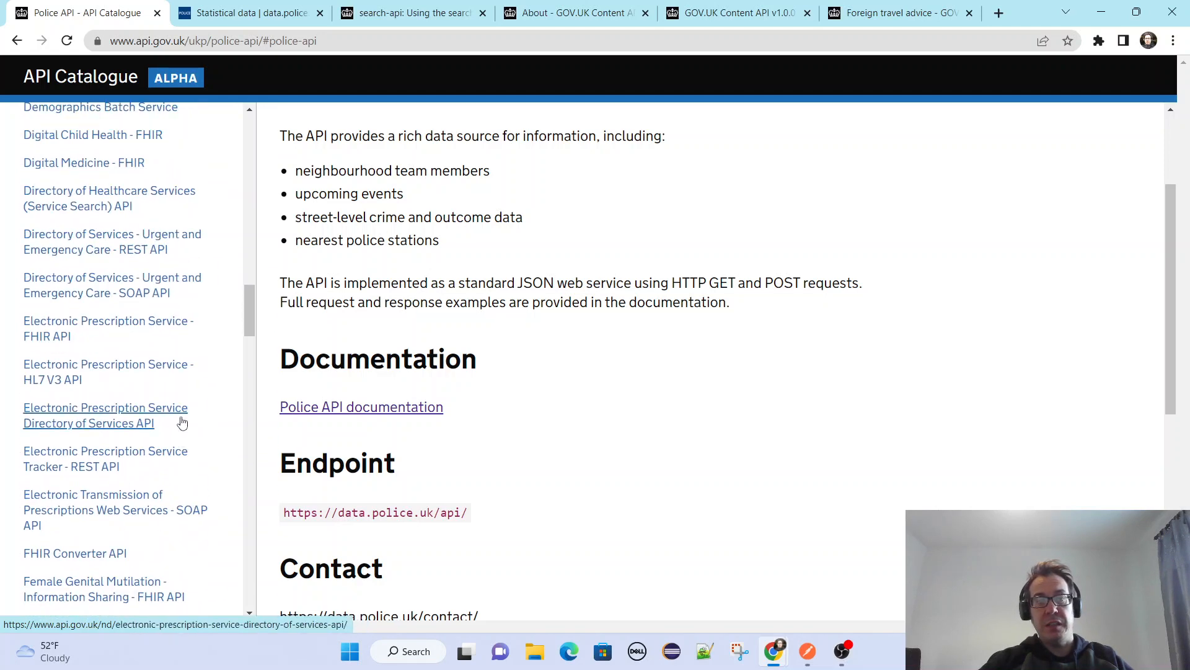
scroll(133, 393, down, 5)
scroll(133, 396, down, 6)
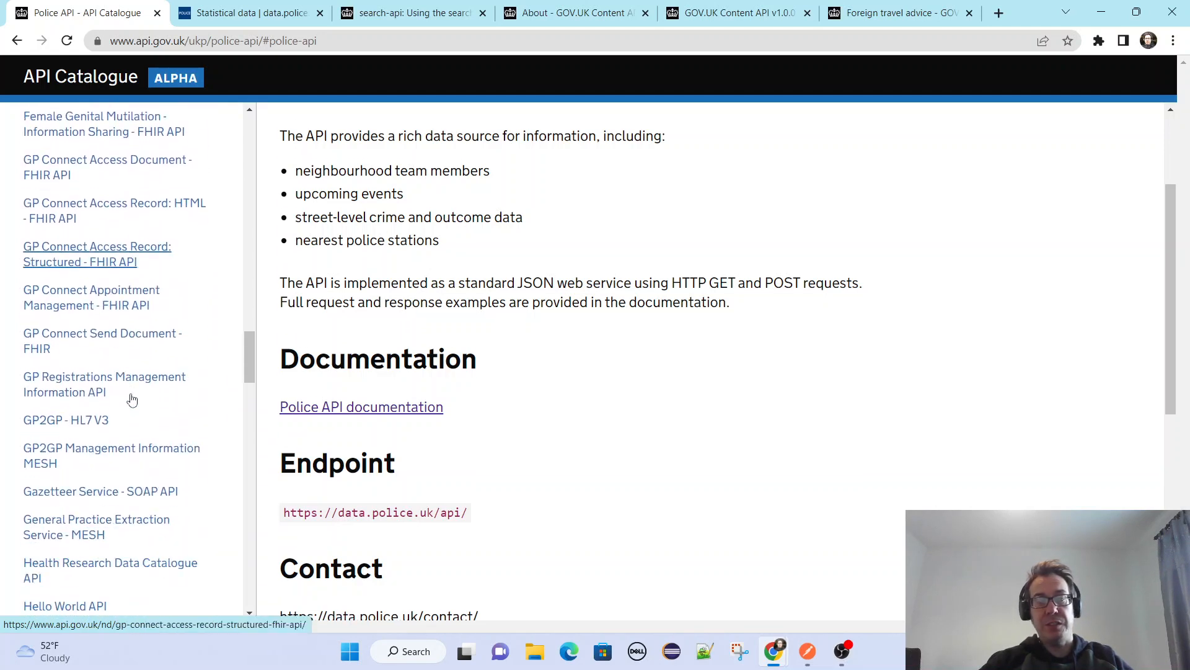
scroll(138, 400, down, 2)
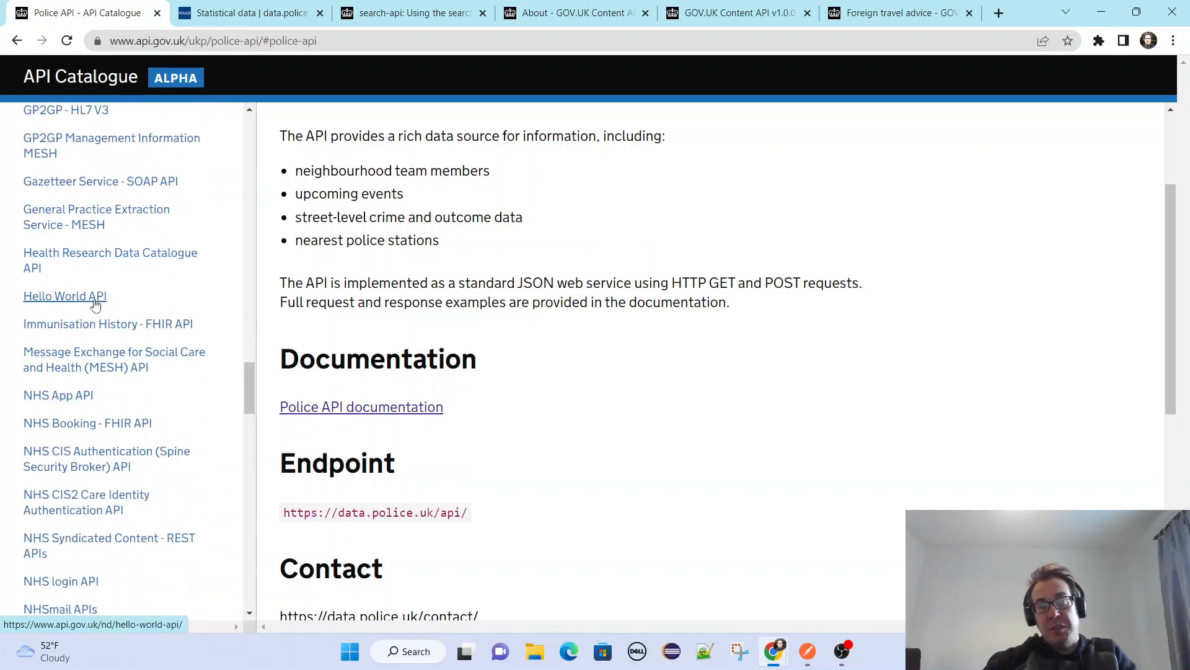
scroll(204, 329, down, 2)
scroll(211, 338, down, 7)
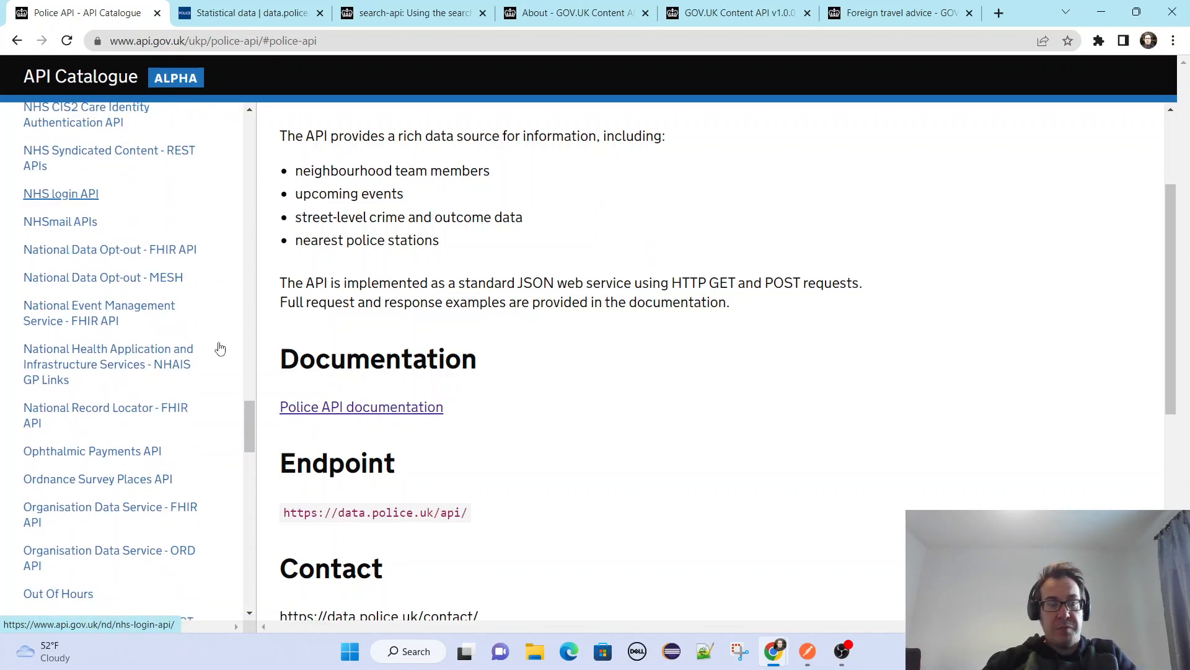
scroll(221, 349, down, 6)
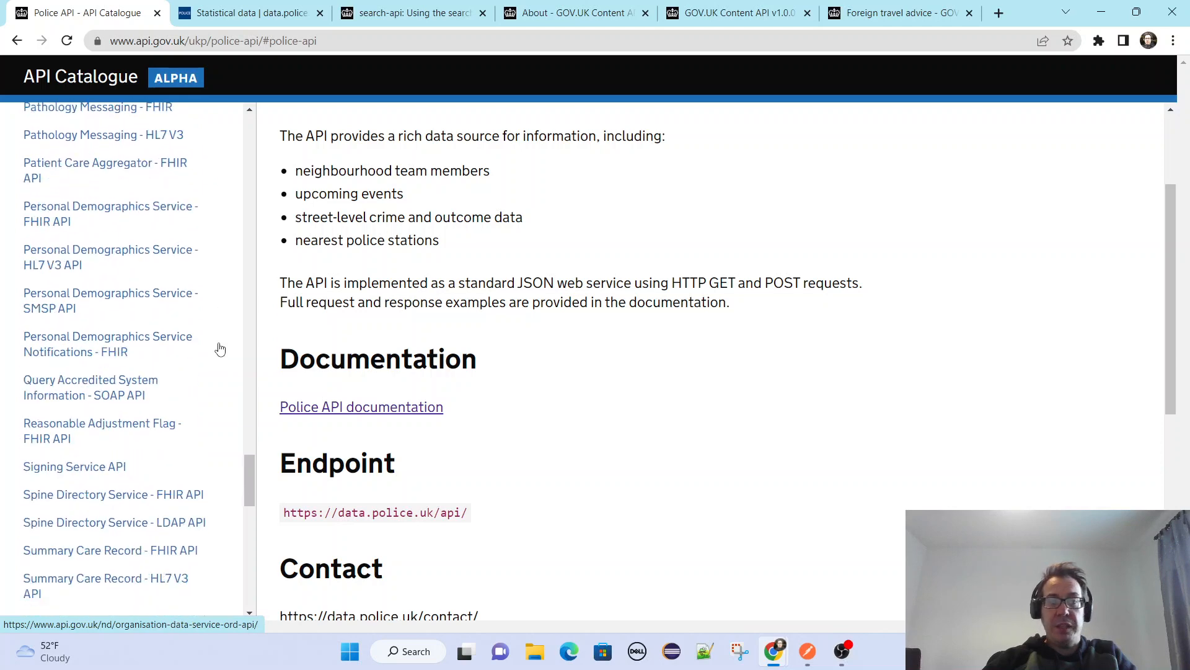
scroll(218, 352, down, 3)
scroll(218, 351, down, 8)
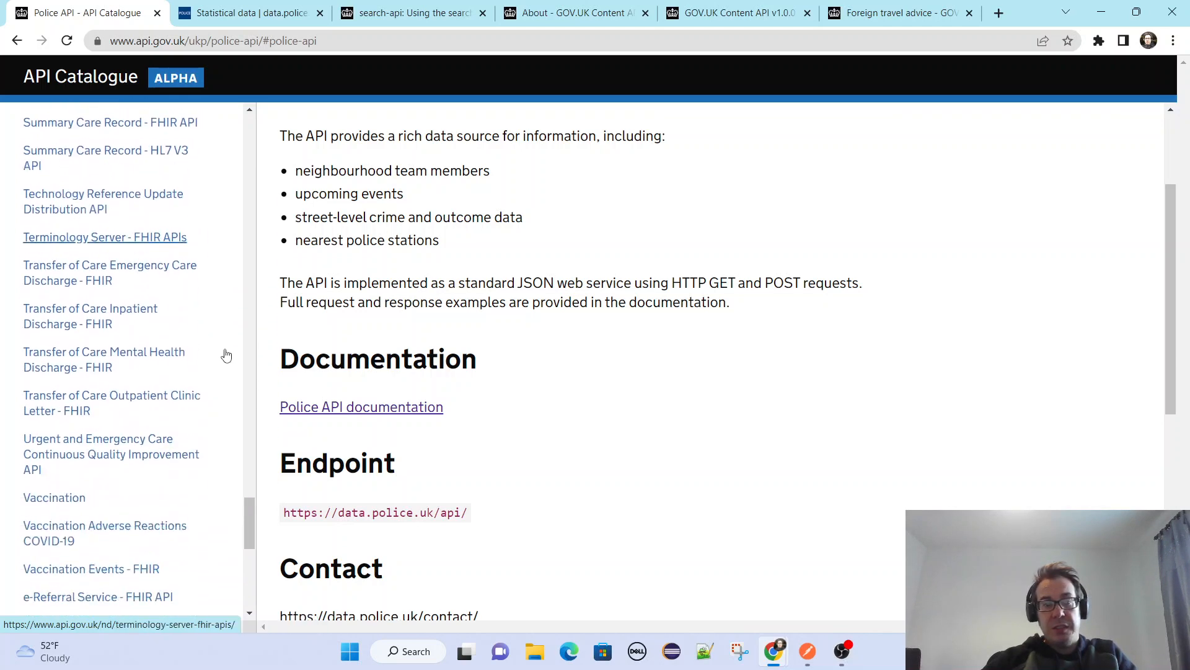
Return to the NHS Digital heading and collapse its list of APIs.
scroll(226, 355, up, 20)
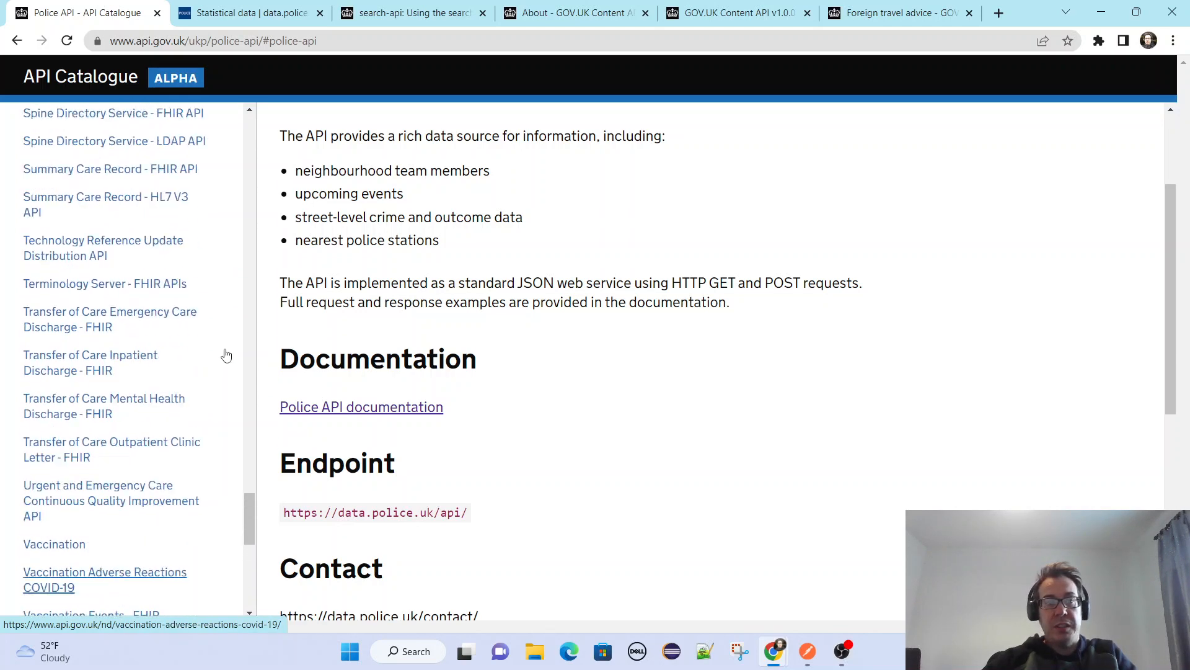
scroll(226, 356, up, 15)
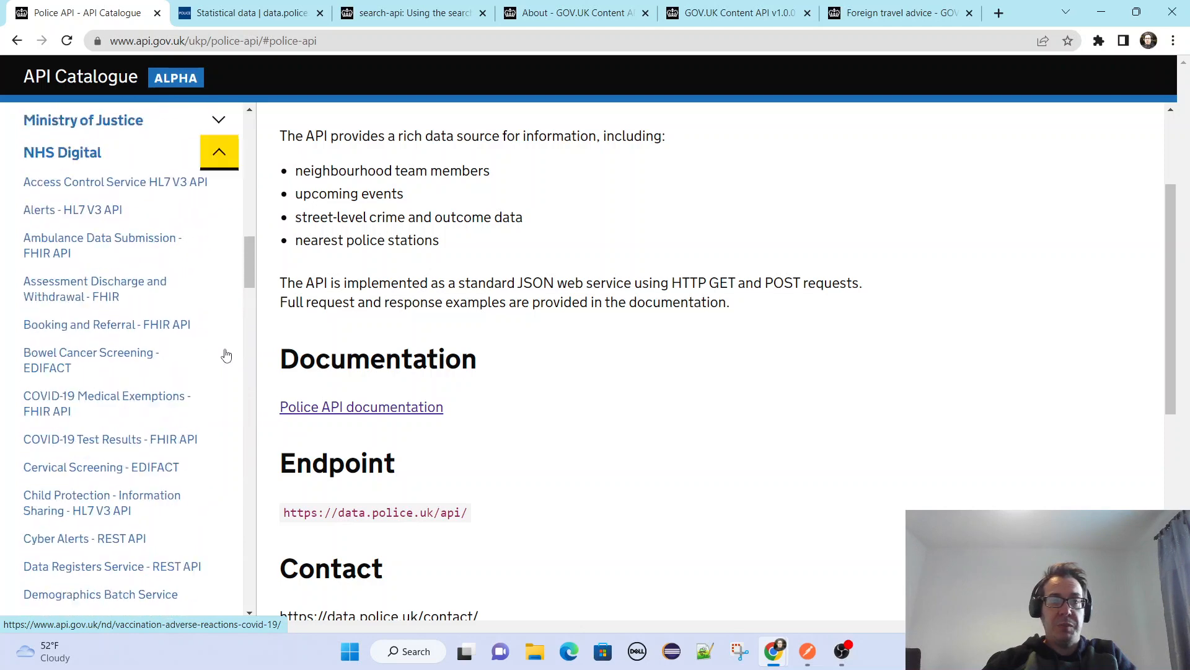
scroll(216, 540, down, 1)
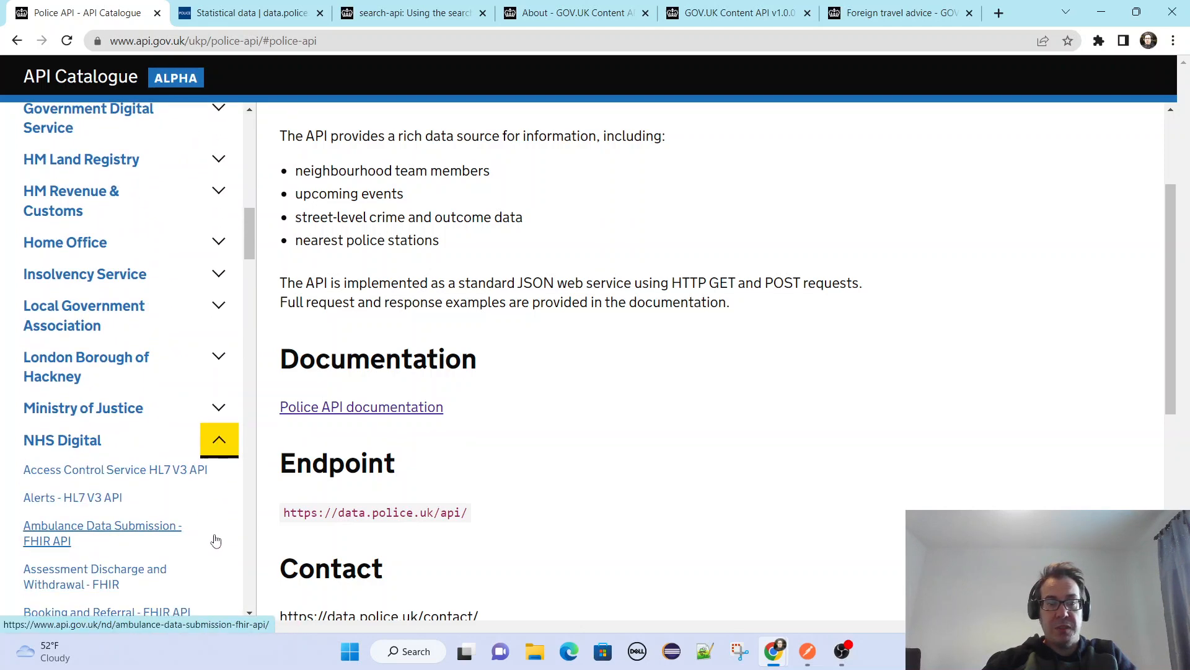
click(219, 439)
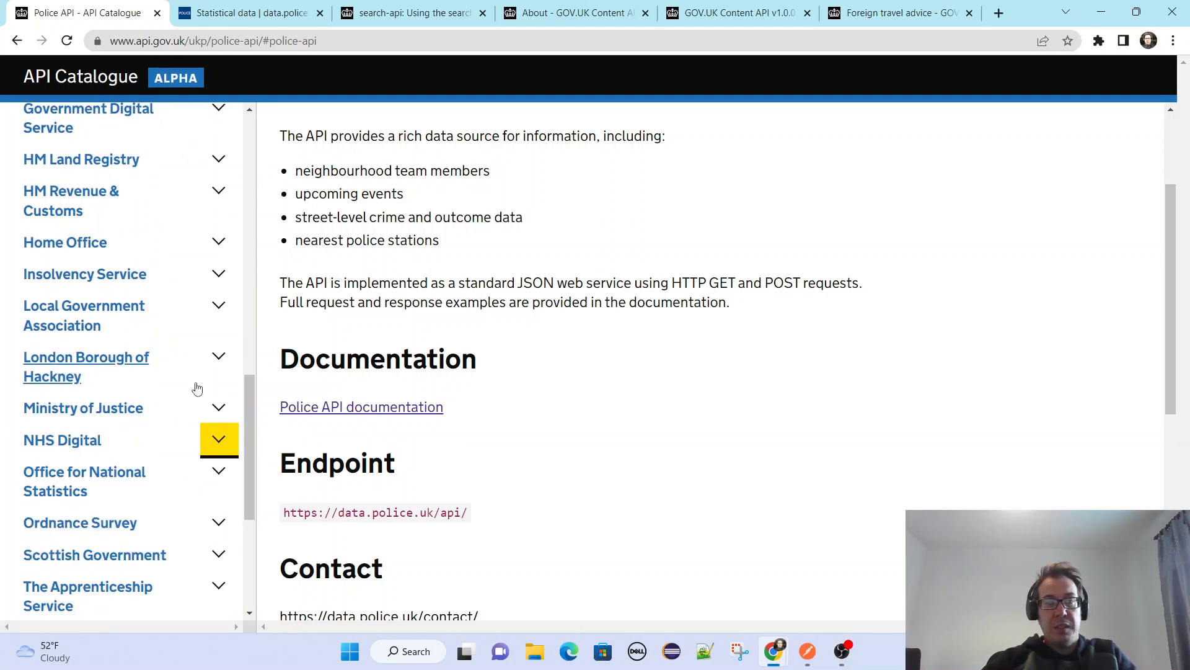
Expand Ministry of Justice in the organisation list and look through its APIs.
click(220, 409)
scroll(192, 443, down, 1)
scroll(266, 462, down, 1)
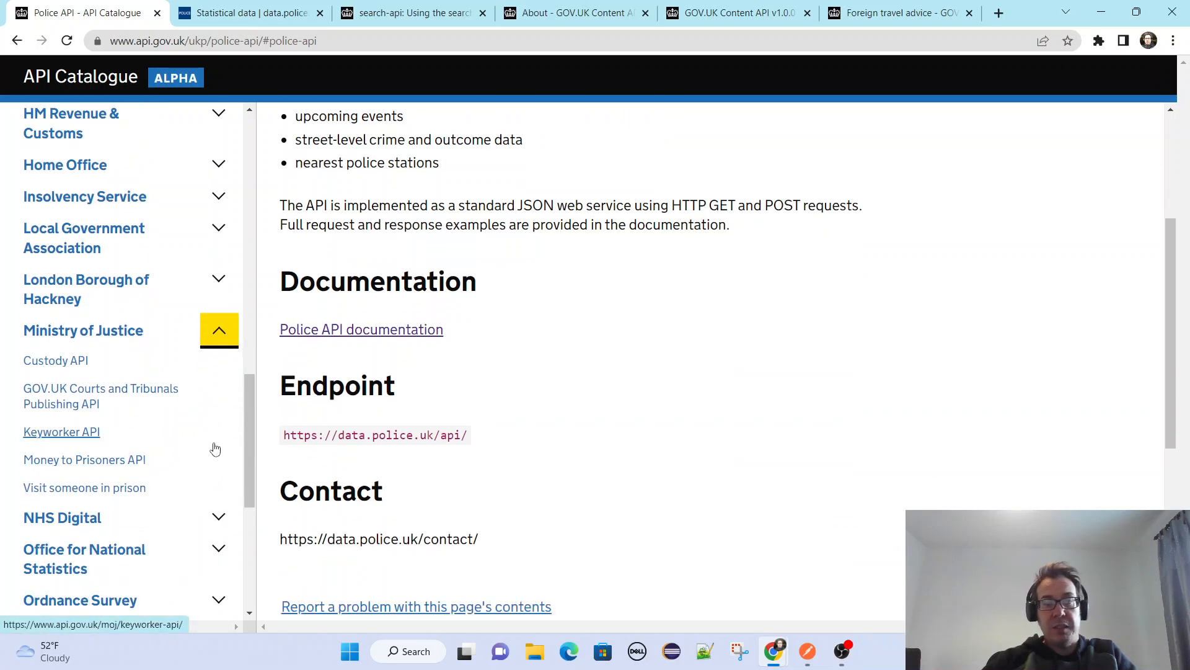
scroll(215, 447, down, 1)
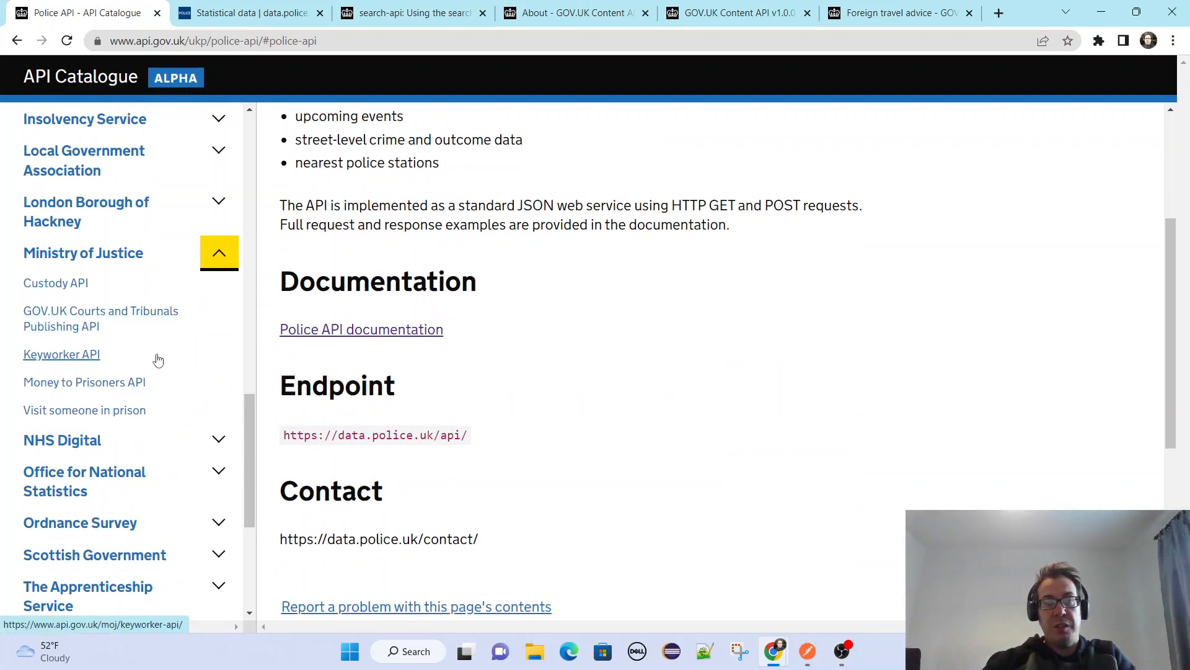
scroll(204, 365, down, 1)
Look through the other organisations from the start of the list, and collapse the Ministry of Justice entry.
scroll(211, 367, up, 6)
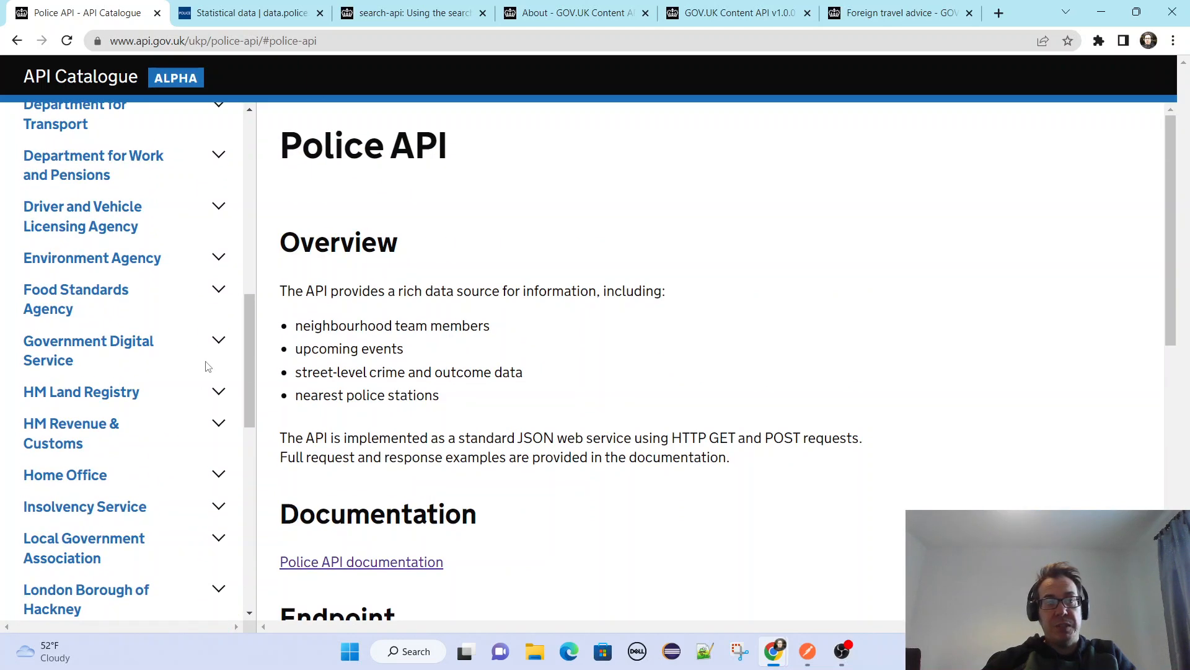
scroll(181, 447, up, 4)
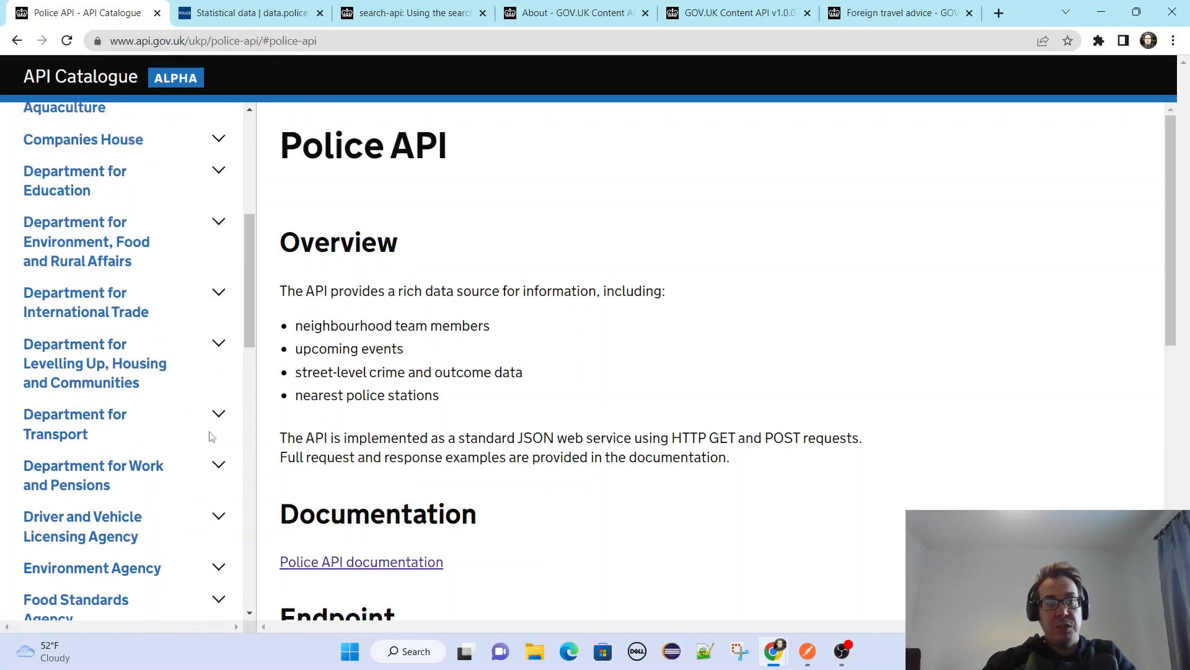
scroll(194, 401, up, 5)
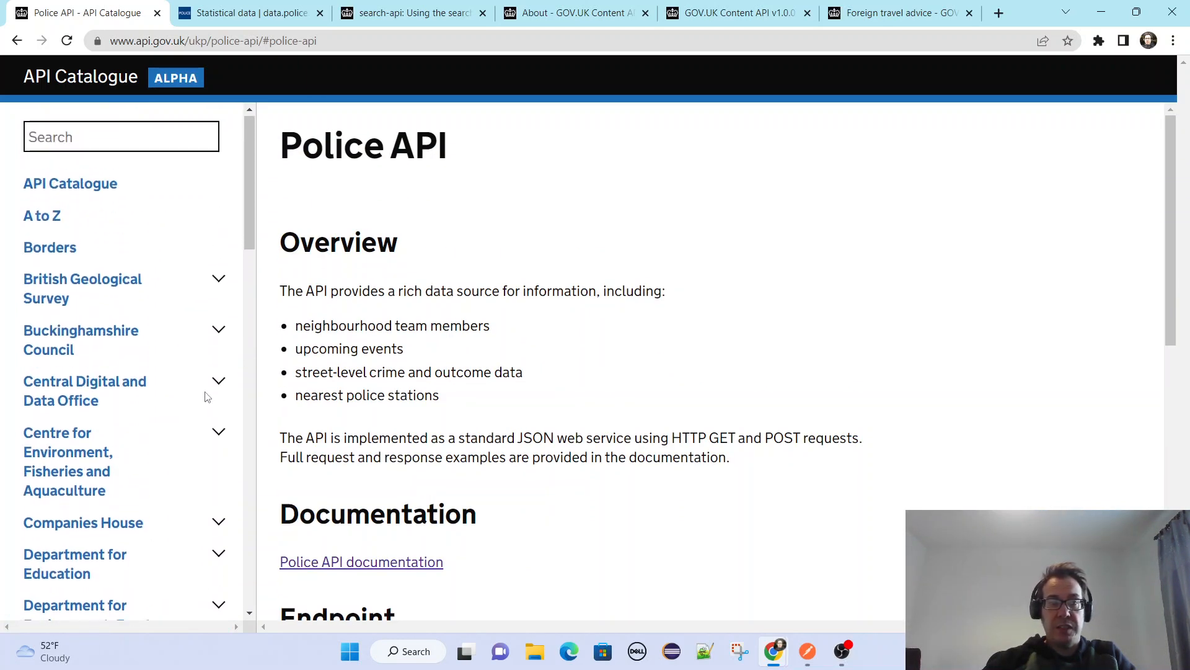
scroll(198, 400, down, 1)
scroll(197, 400, down, 10)
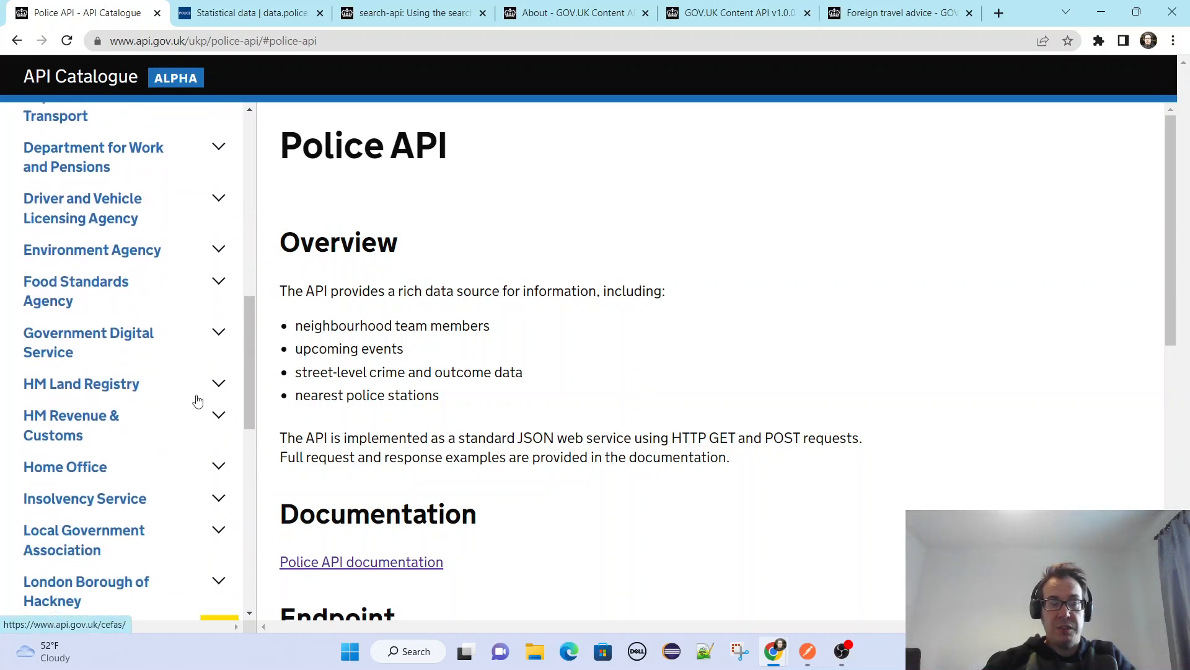
scroll(197, 400, down, 2)
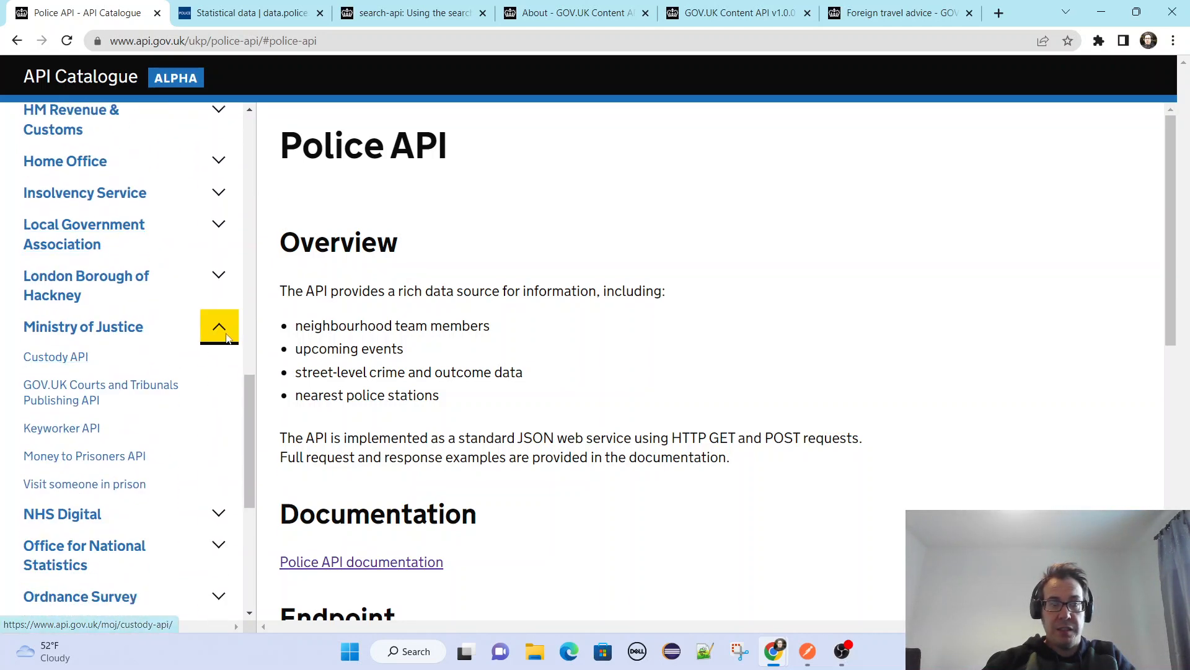
click(226, 338)
Expand Government Digital Service in the organisation list and open its Data.gov.uk API page.
scroll(214, 385, down, 3)
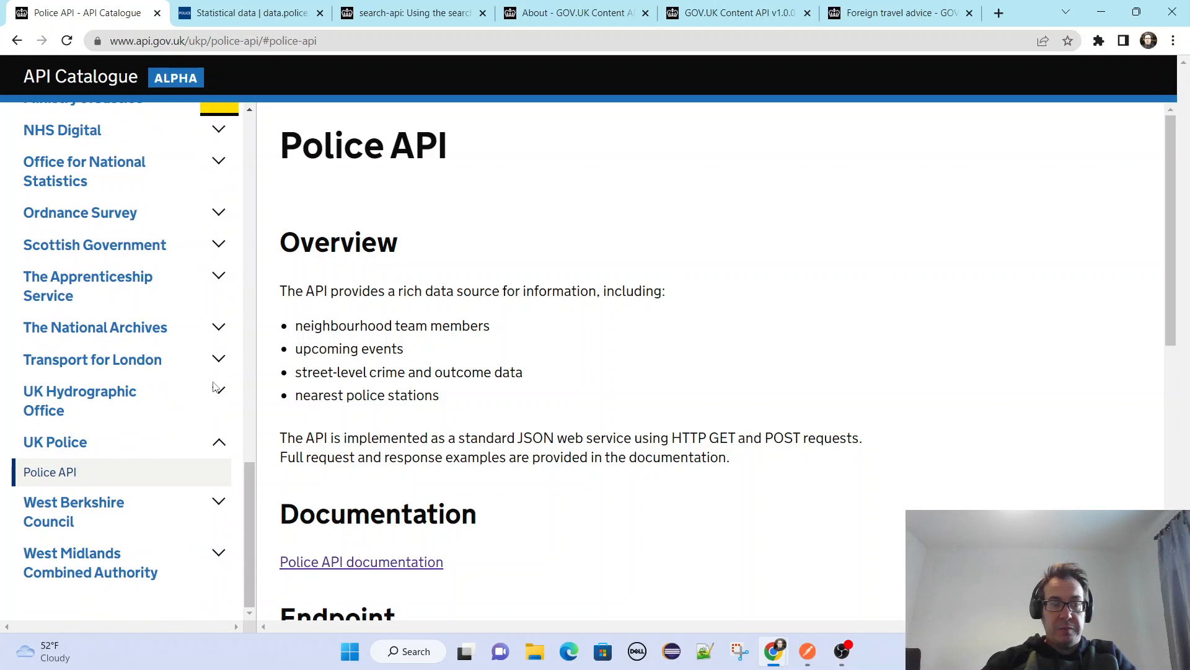
scroll(197, 417, up, 5)
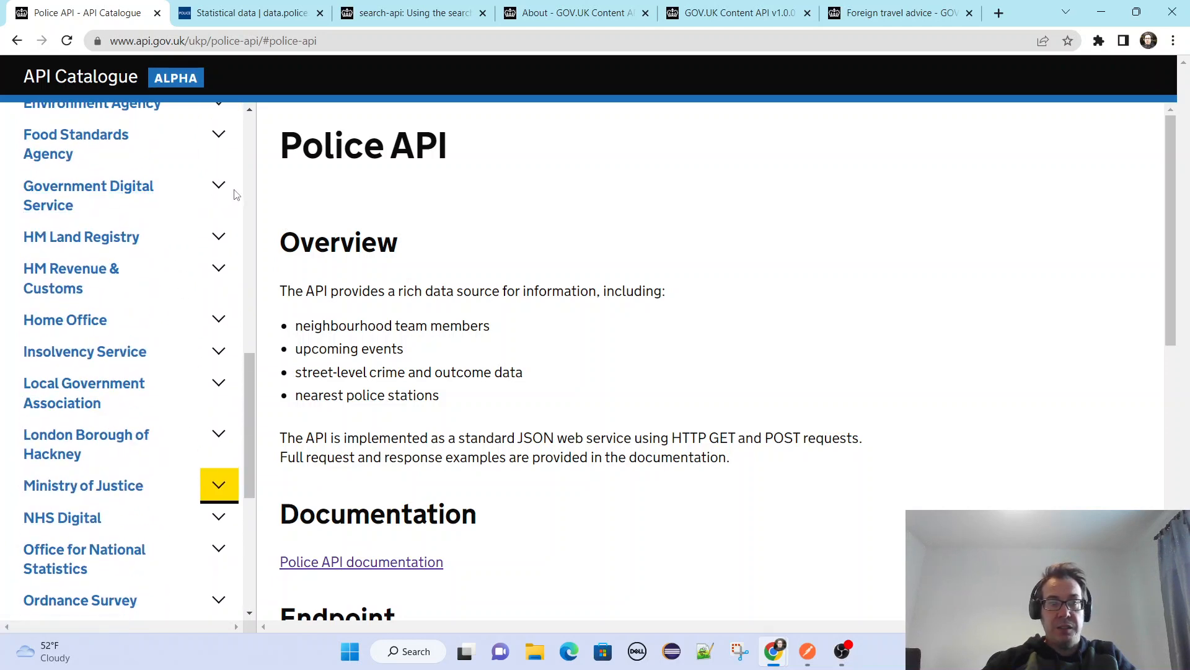
click(211, 190)
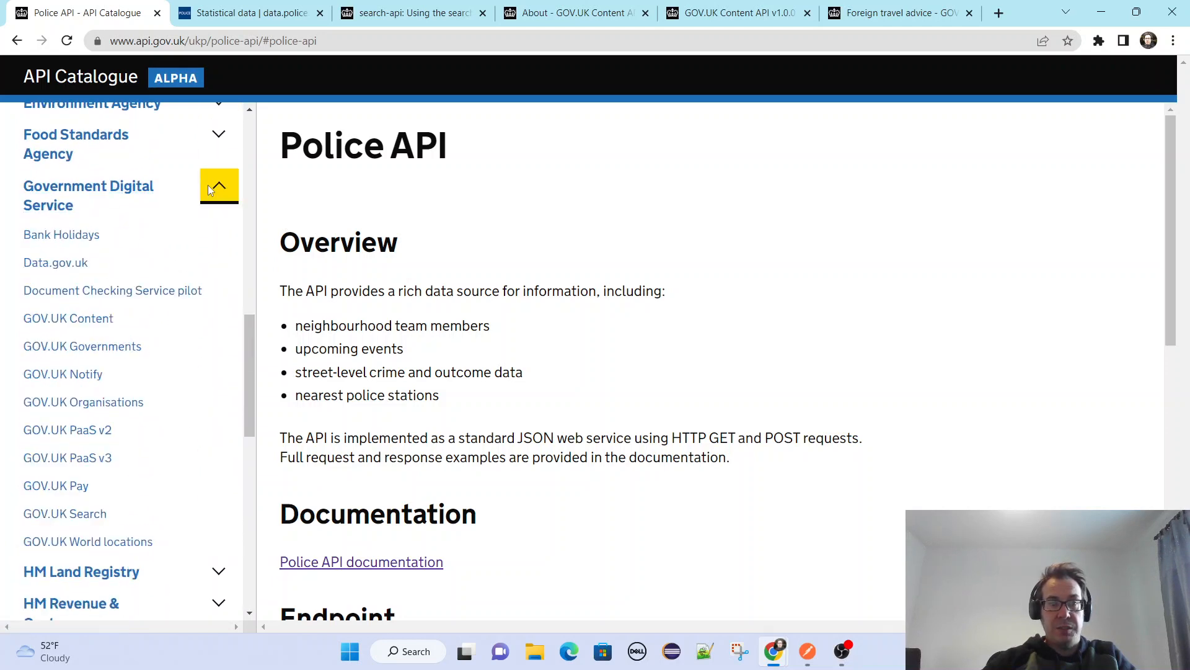
click(59, 262)
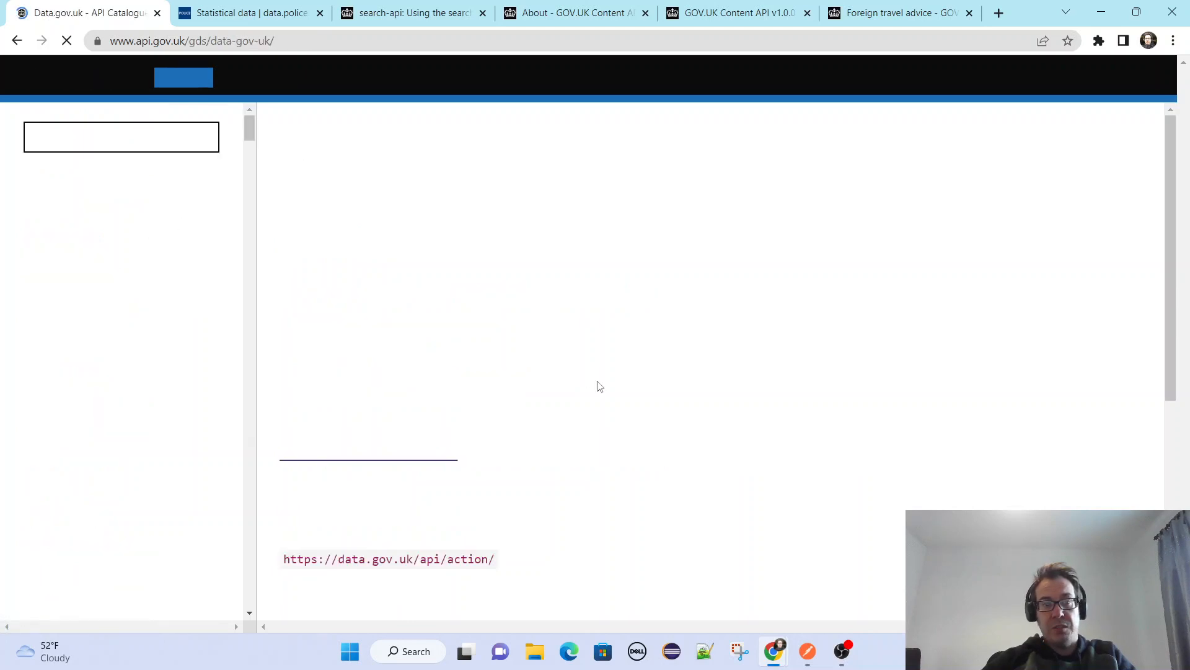
Review the Data.gov.uk API's overview and endpoint, and open the Data.gov.uk documentation.
scroll(625, 444, down, 1)
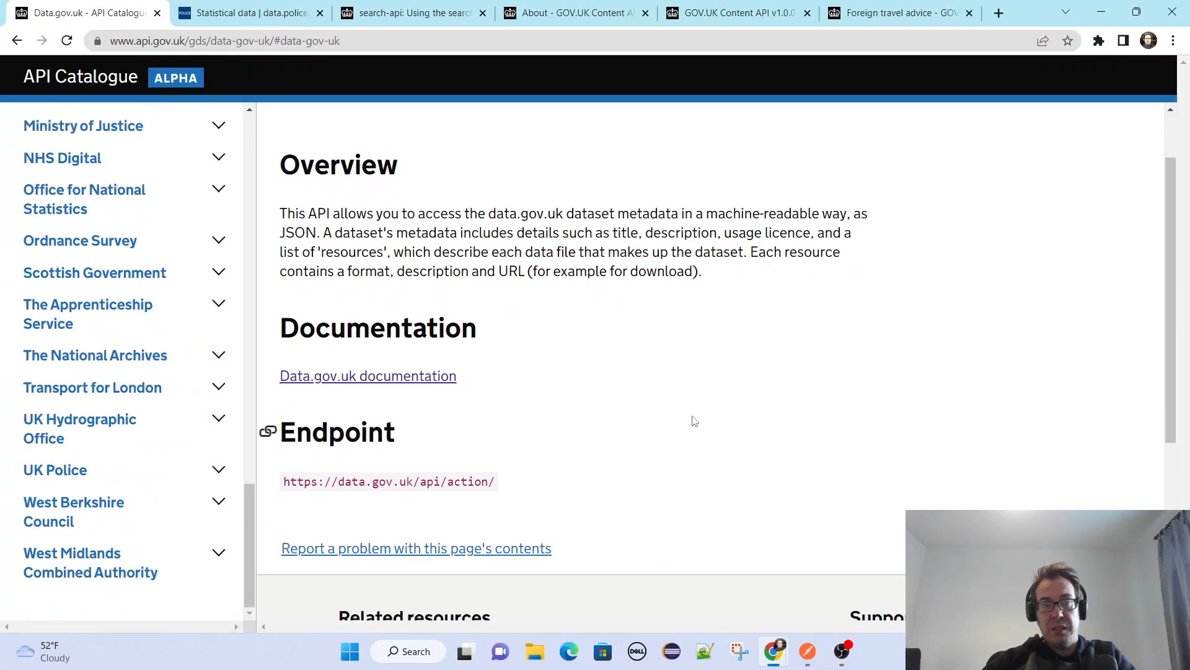
scroll(694, 422, down, 4)
scroll(558, 282, up, 2)
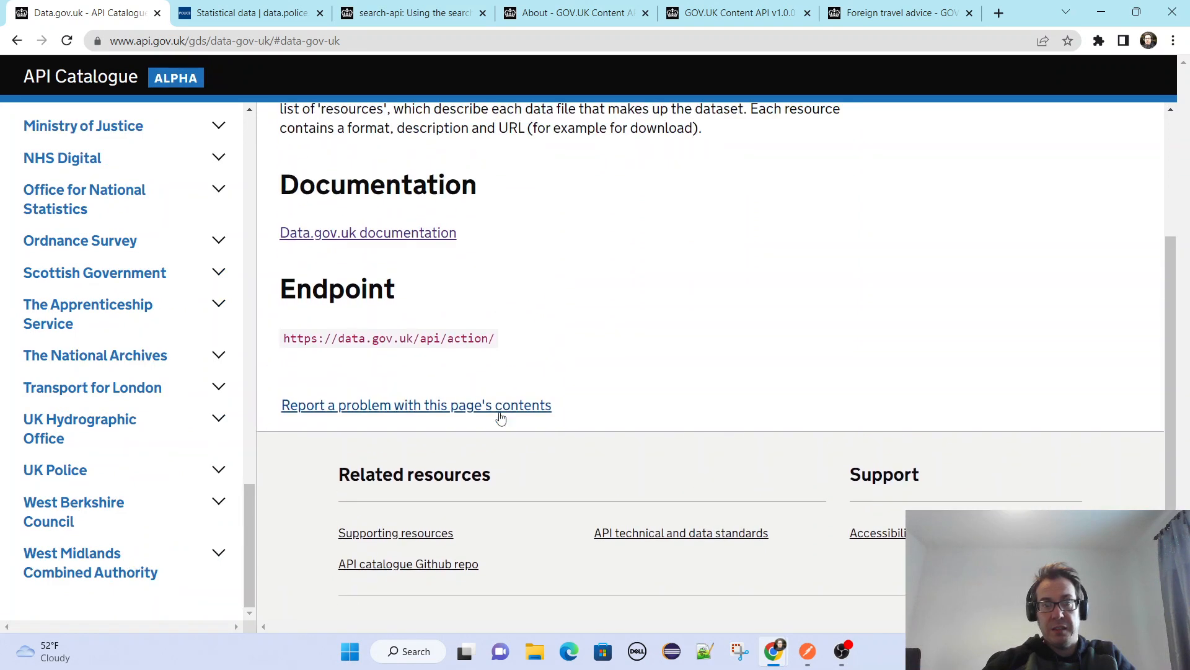
scroll(490, 416, up, 2)
click(406, 400)
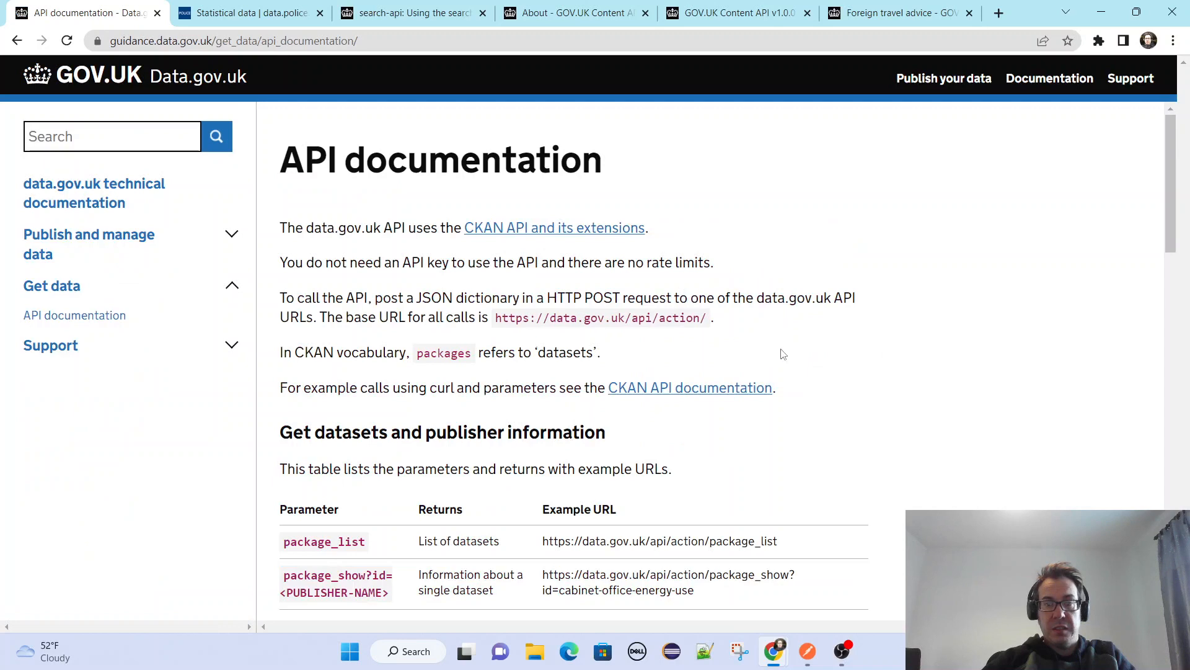
Read the dataset and package_search parameters in the API documentation, and select "fish" in the free text query's example URL.
scroll(893, 338, down, 4)
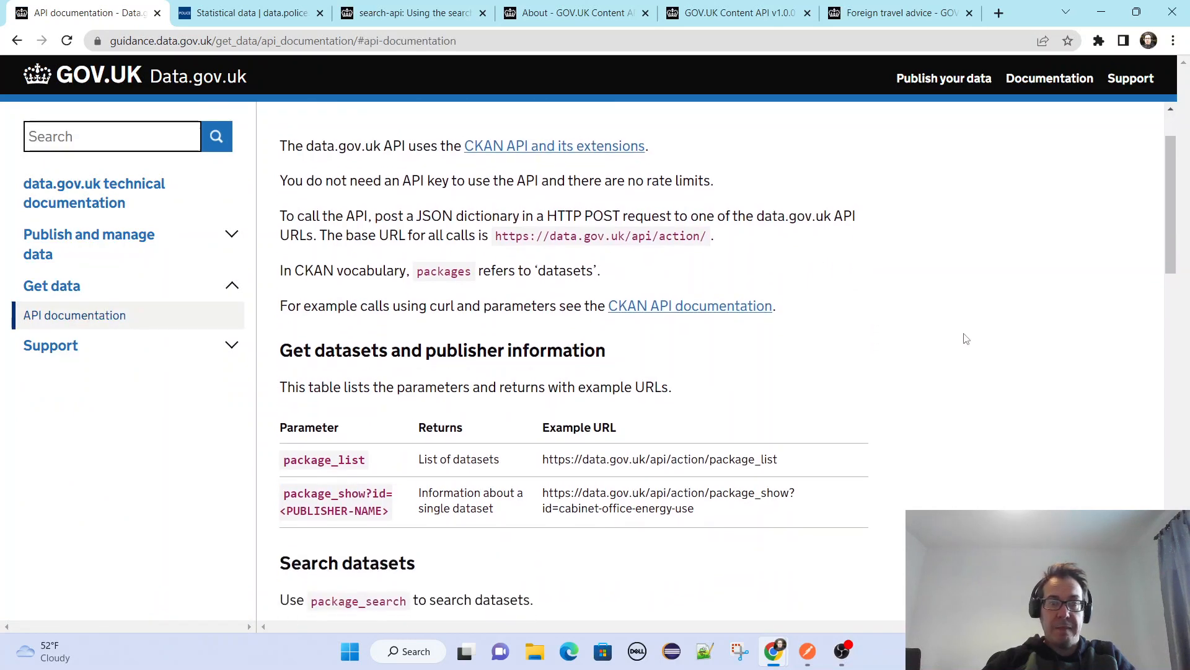
scroll(966, 338, down, 5)
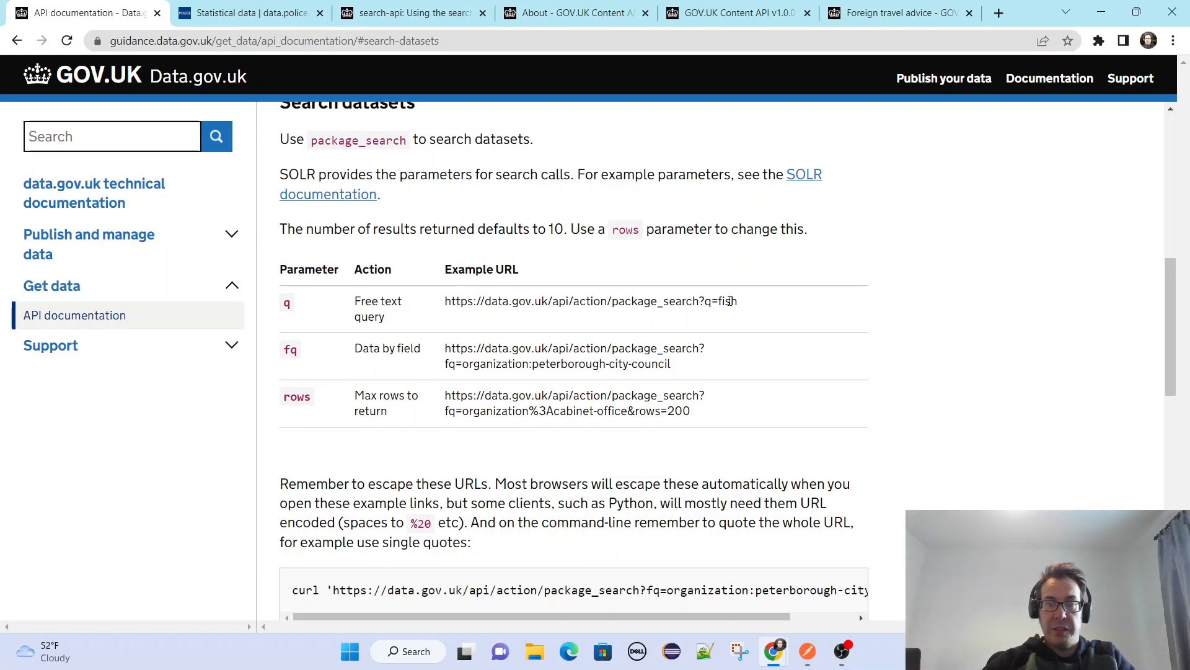
scroll(854, 353, down, 1)
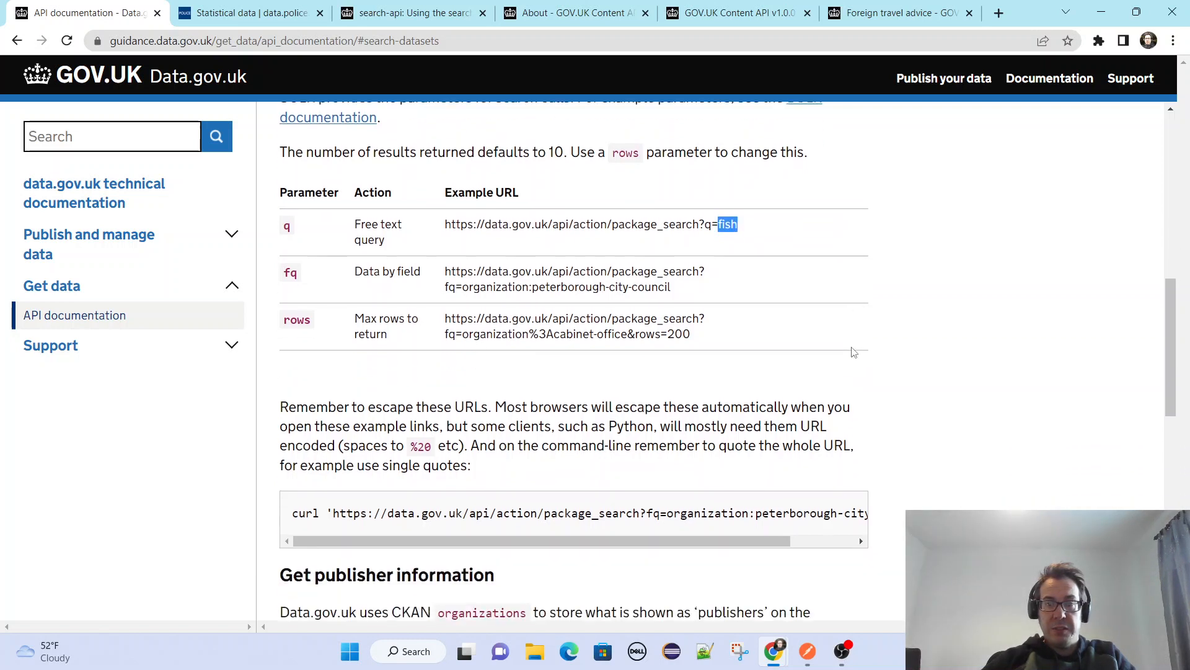
Highlight the data-by-field example URL for peterborough-city-council, and copy the full curl example command under the URL escaping note.
drag(676, 274, 490, 285)
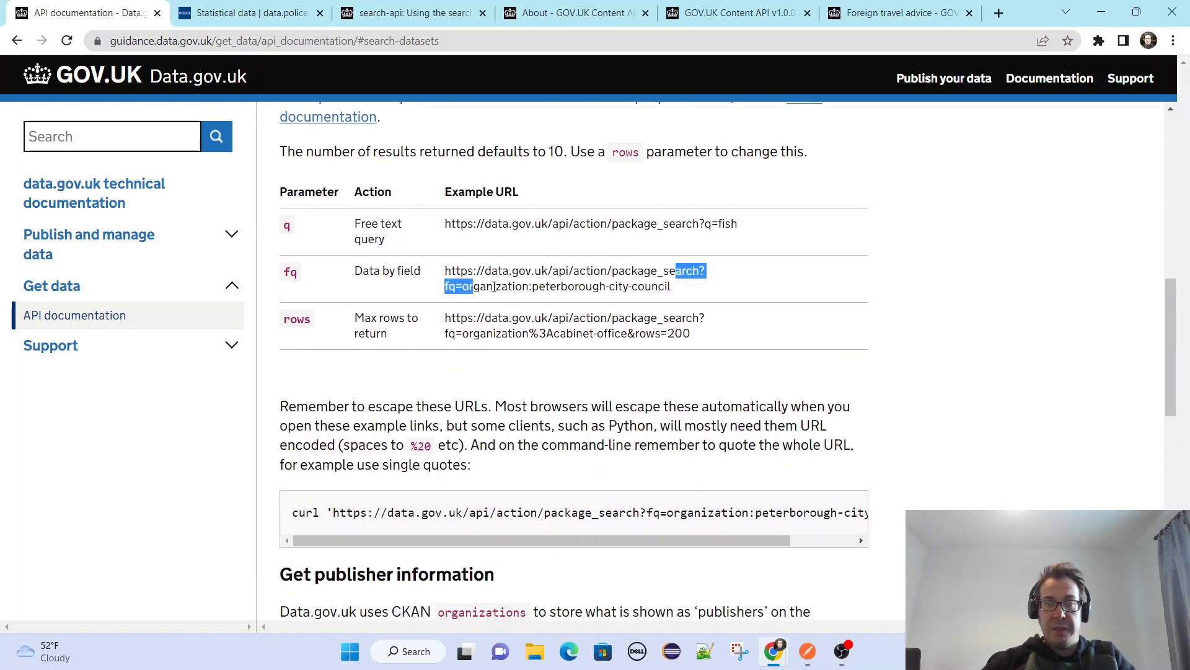
drag(593, 293, 455, 271)
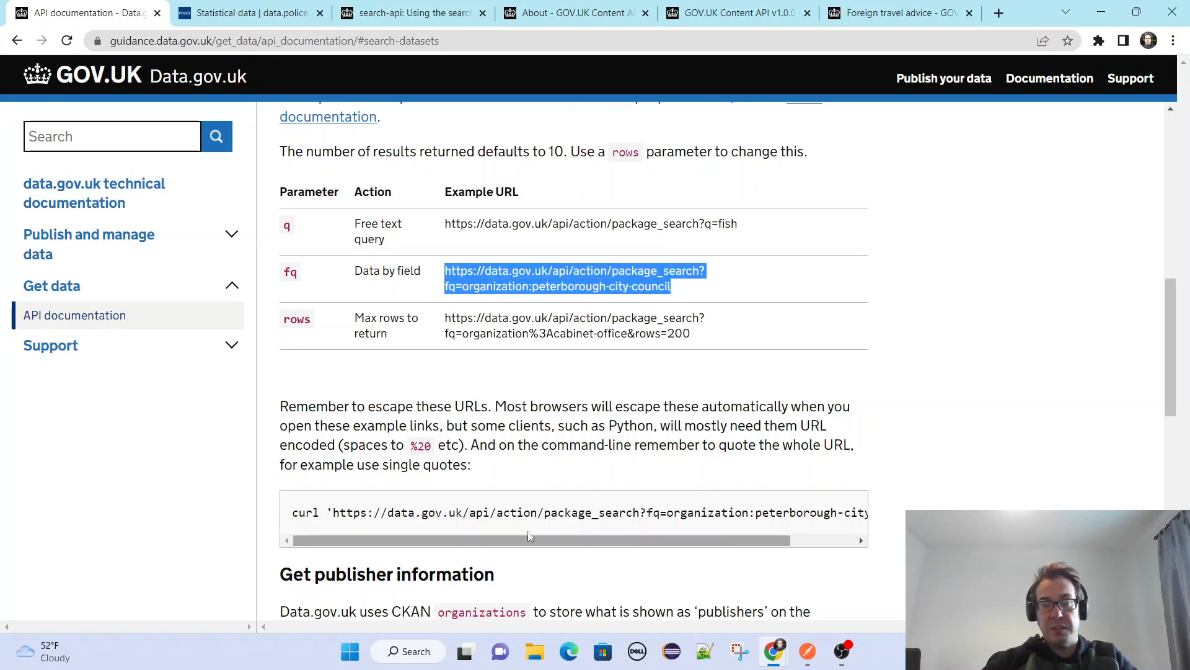
drag(294, 513, 887, 525)
key(ctrl+c)
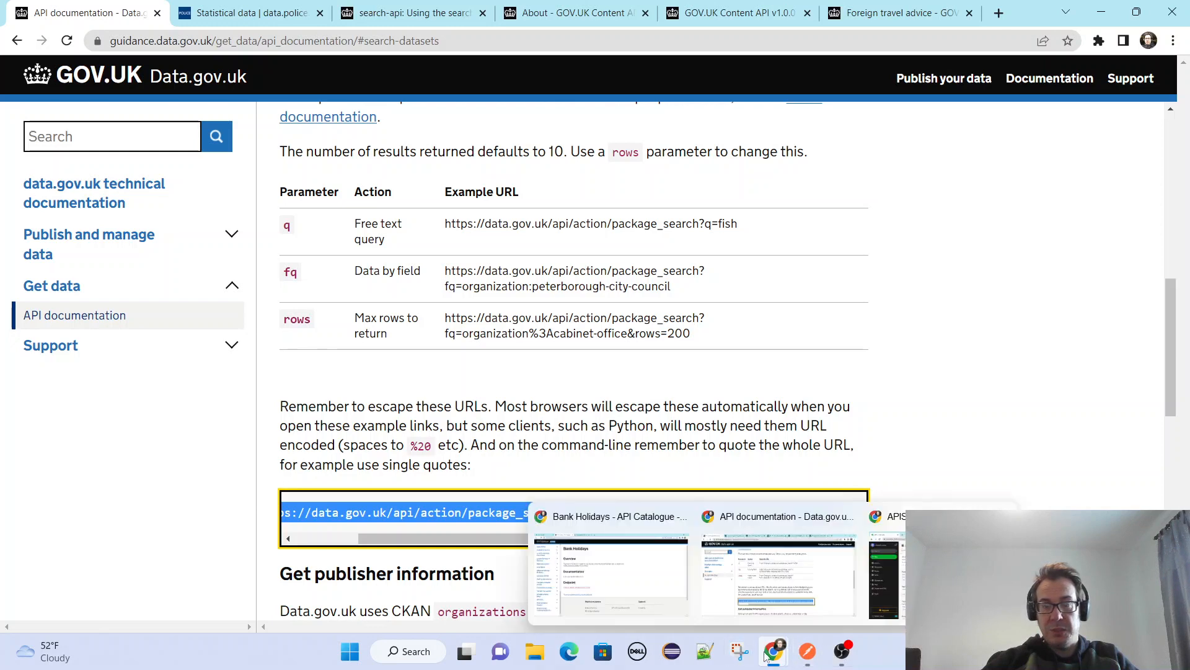
Read the publisher information parameters and the data request section of the API documentation.
scroll(985, 437, down, 1)
scroll(988, 409, down, 10)
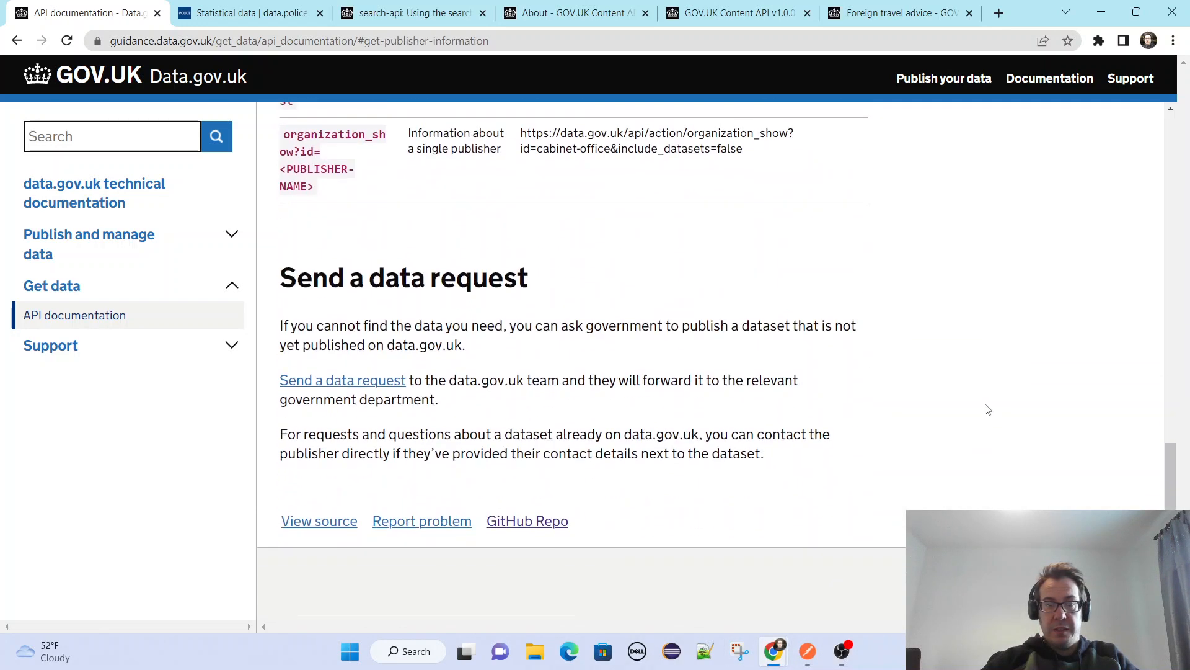
scroll(988, 410, up, 3)
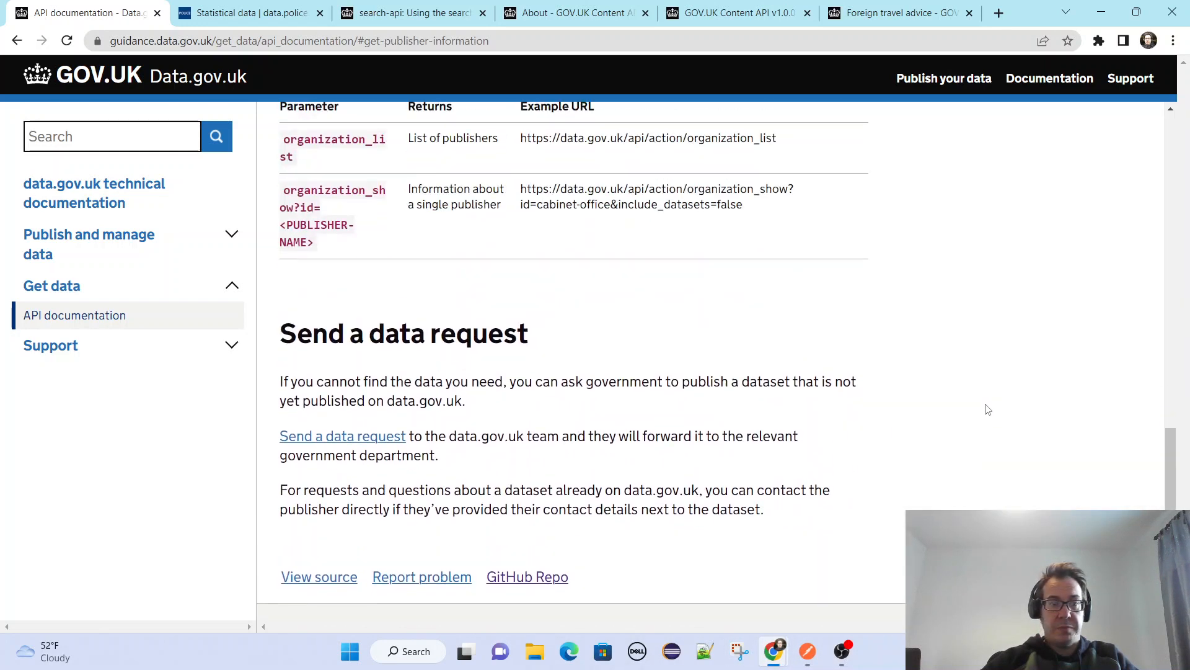
scroll(988, 410, up, 1)
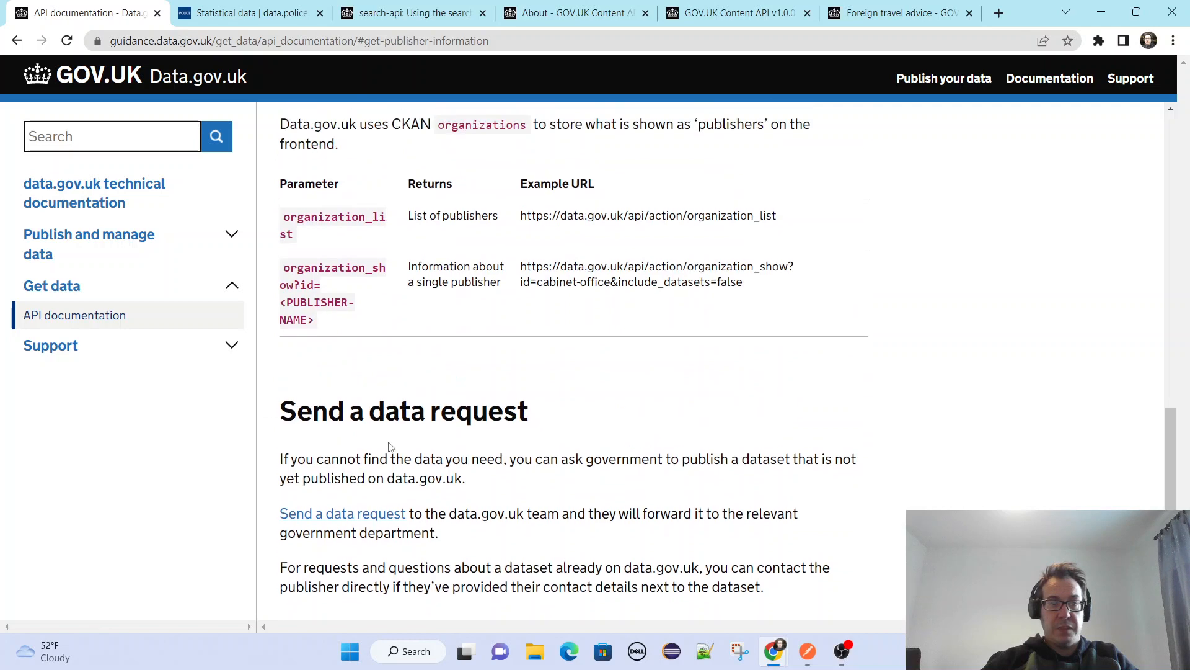
Switch to Postman and import the copied curl command for the peterborough-city-council package search as raw text.
click(806, 653)
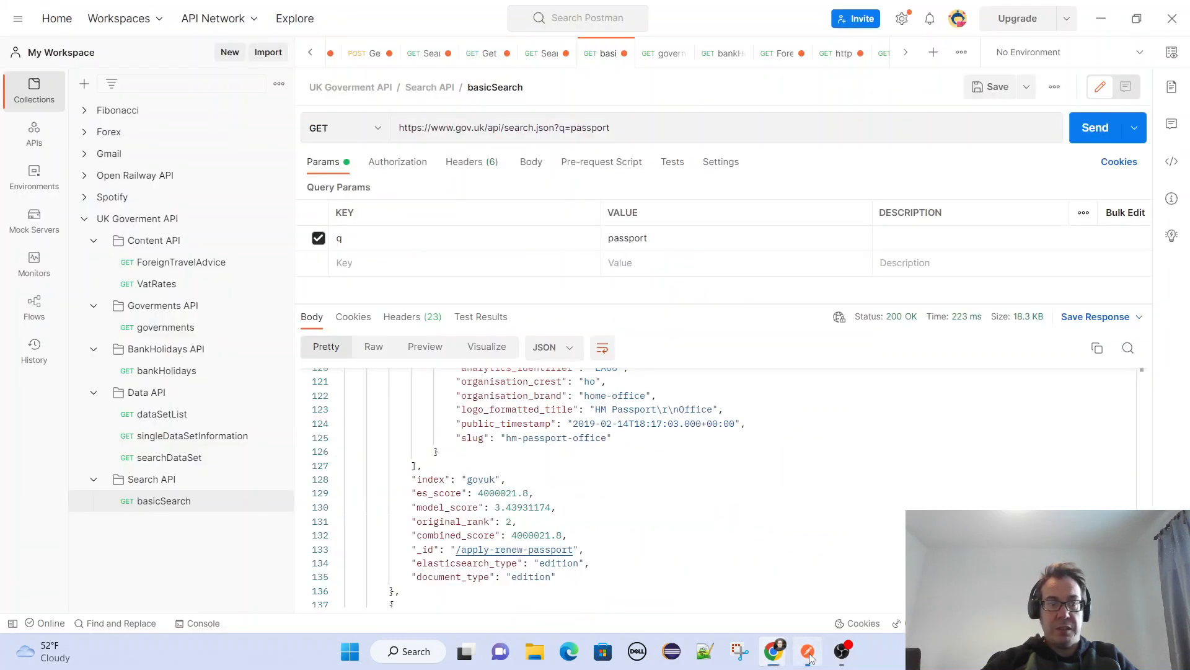
click(268, 55)
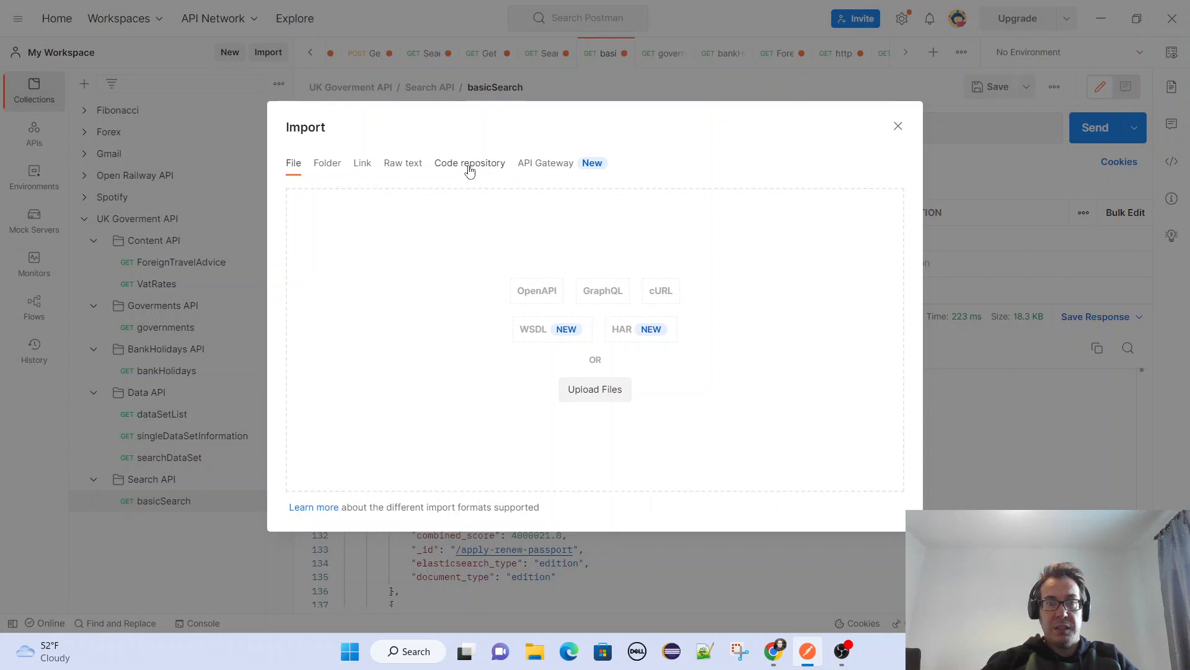
click(403, 163)
key(ctrl+v)
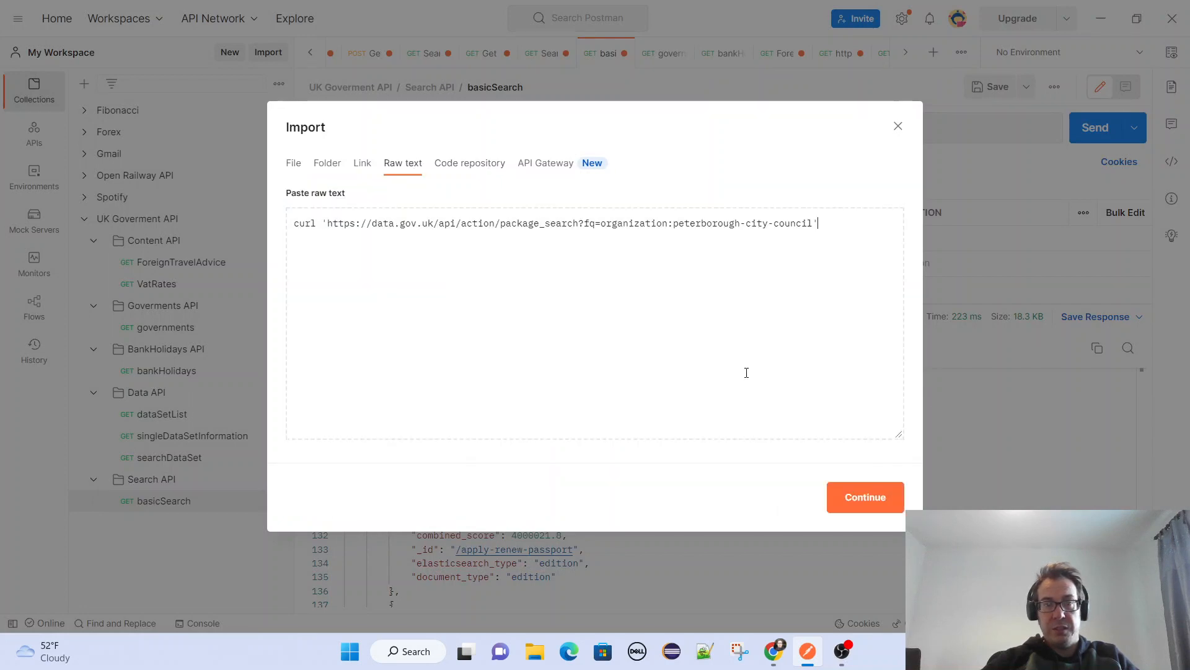
click(862, 495)
click(861, 496)
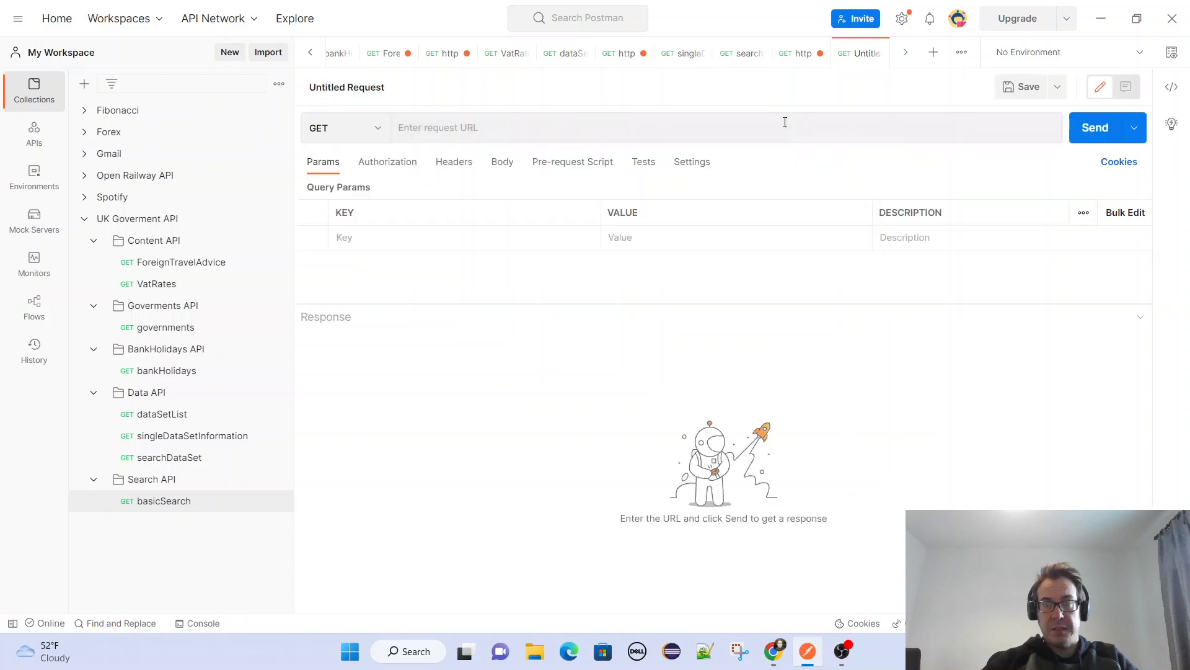
Send the imported GET request and examine the JSON response's dataset entries and resources.
click(1082, 128)
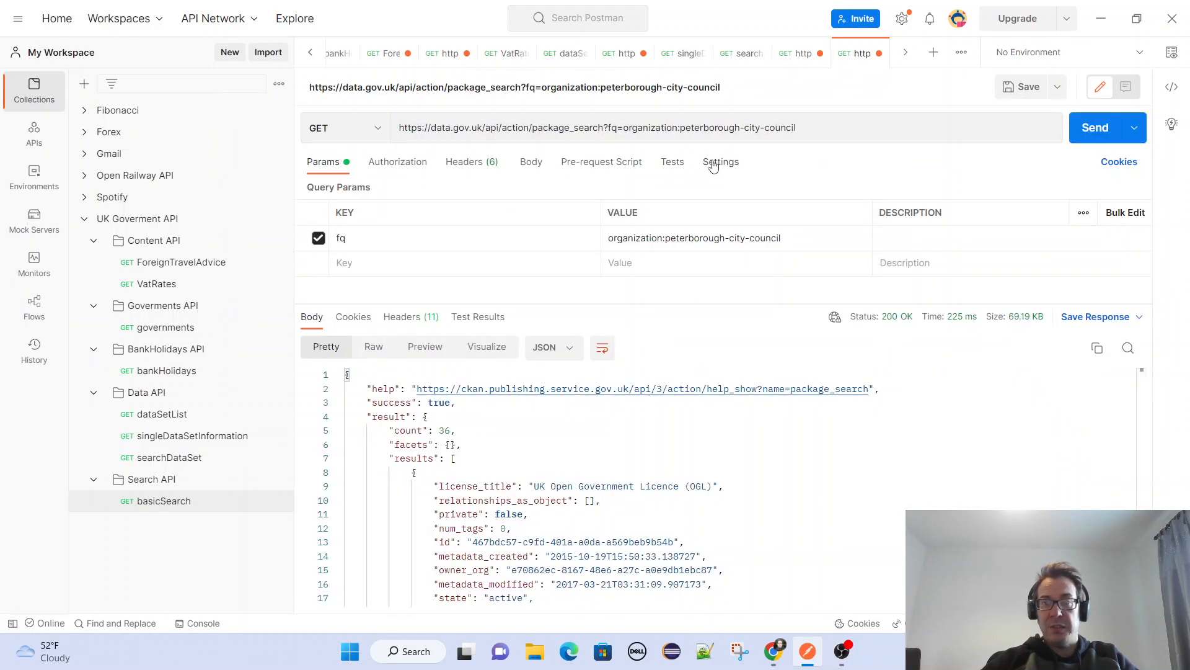
scroll(462, 510, down, 10)
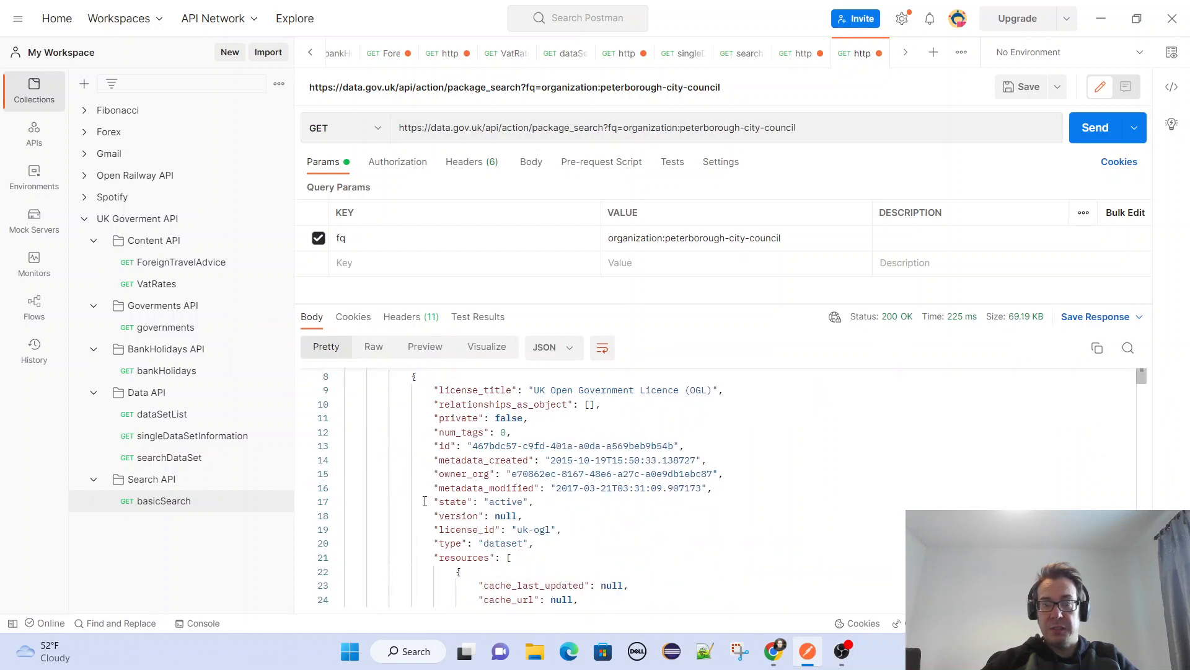
scroll(421, 499, down, 2)
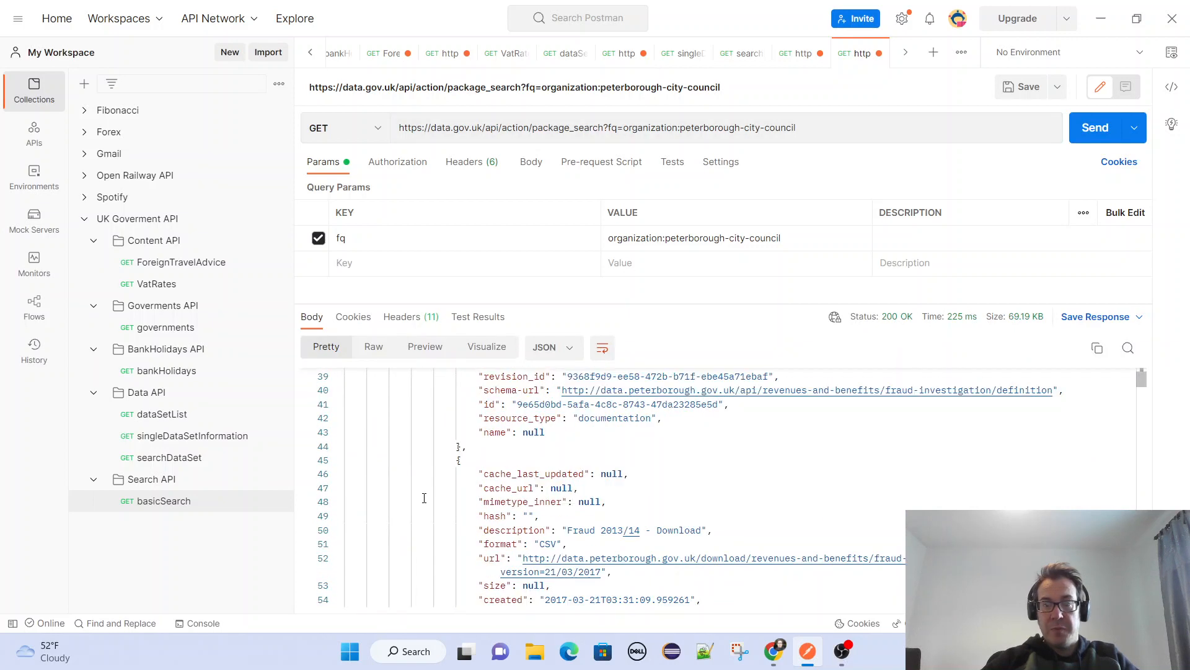
Switch back to Chrome, return to the API Catalogue, and open The National Archives' Discovery API page.
key(alt+Tab)
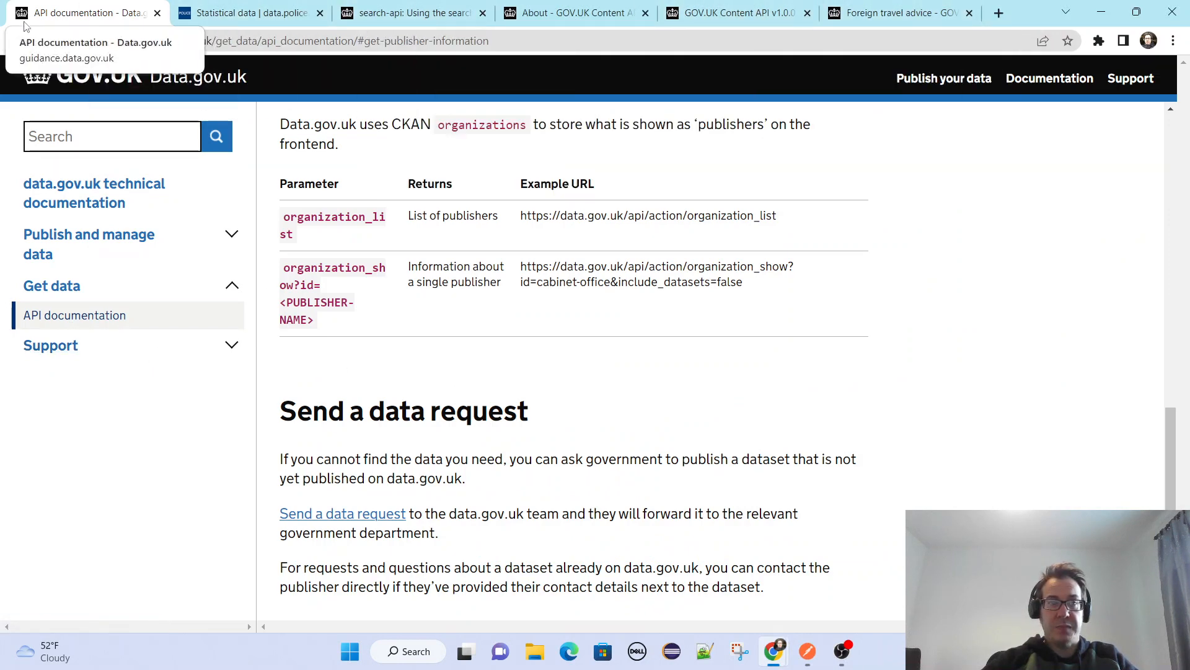
click(17, 43)
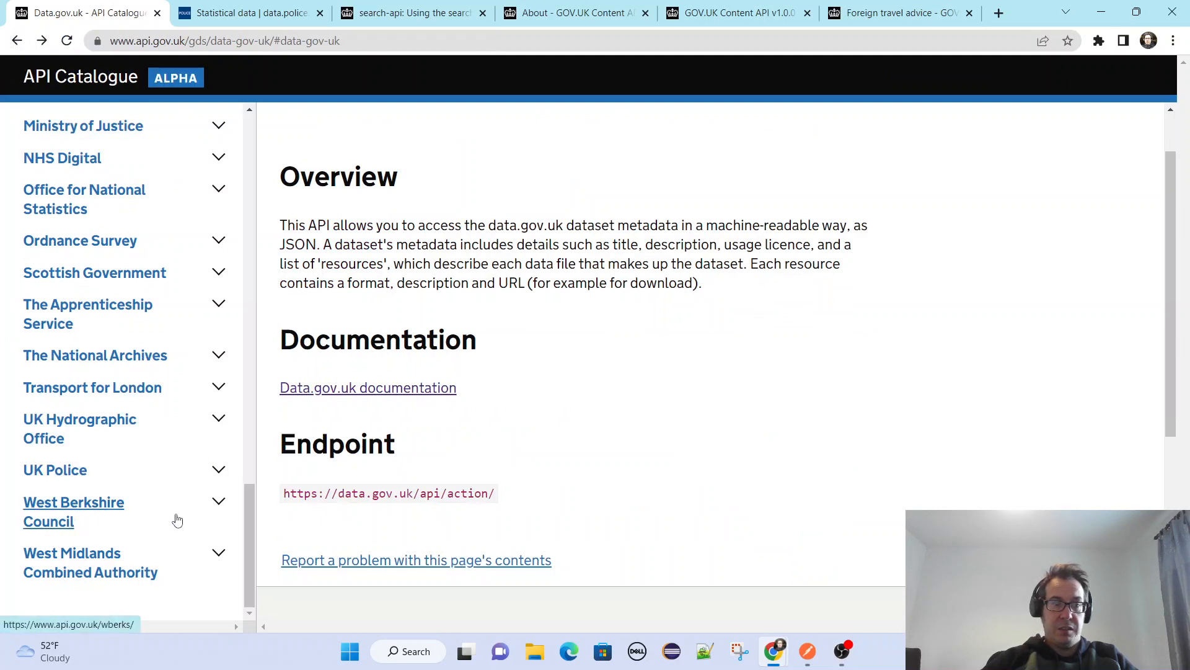
click(177, 354)
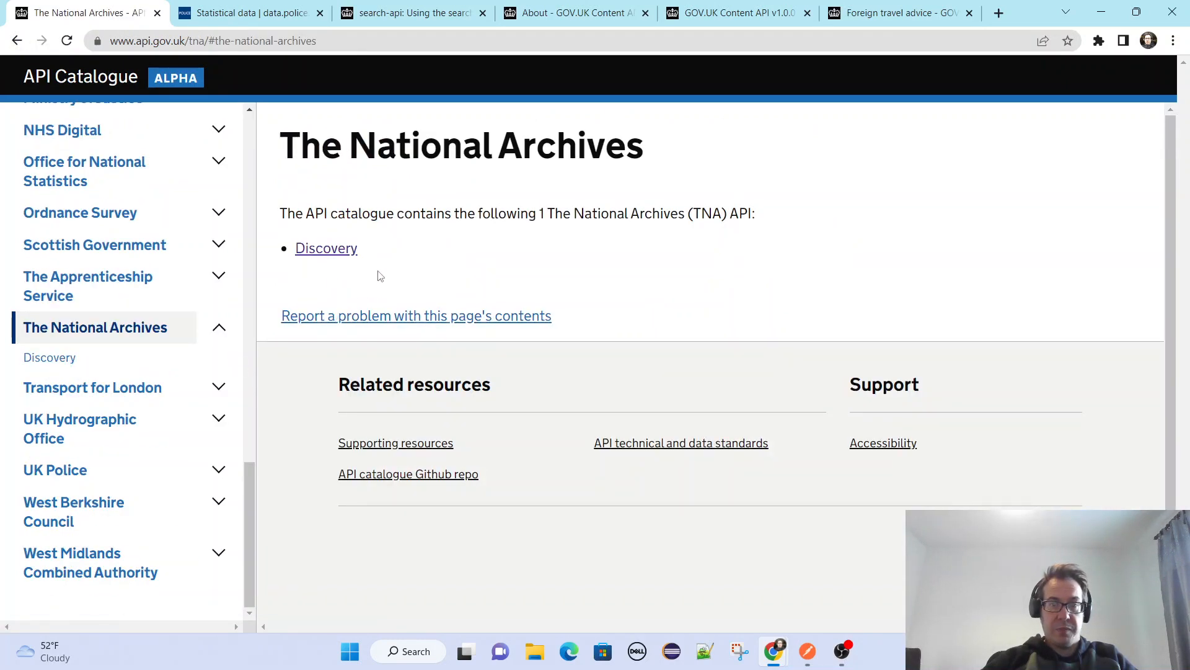
click(331, 252)
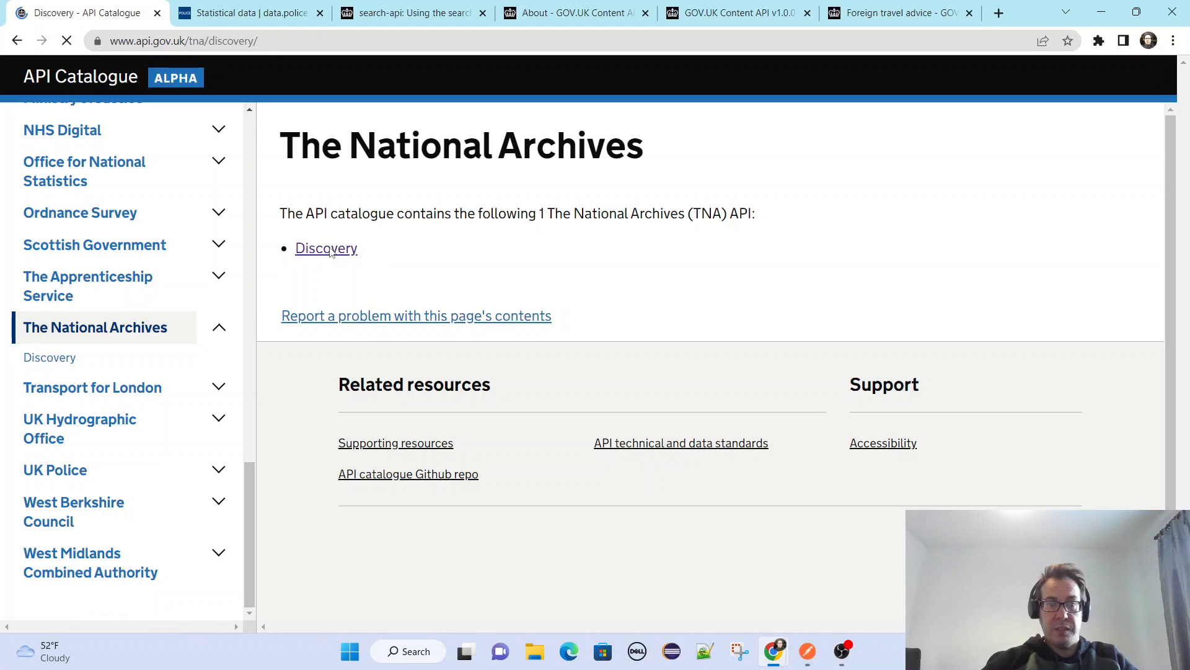
Read the Discovery API's overview and endpoint, highlighting "2,500 archives" and "and institutions across the United Kingdom,".
scroll(633, 420, down, 5)
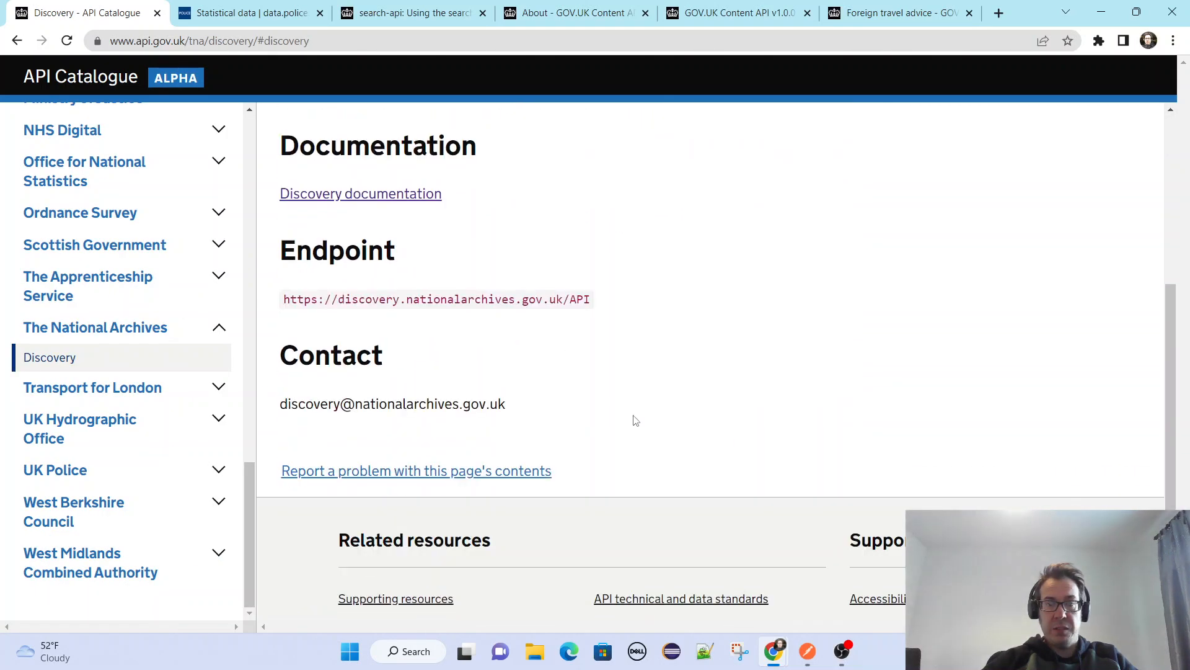
scroll(531, 420, up, 5)
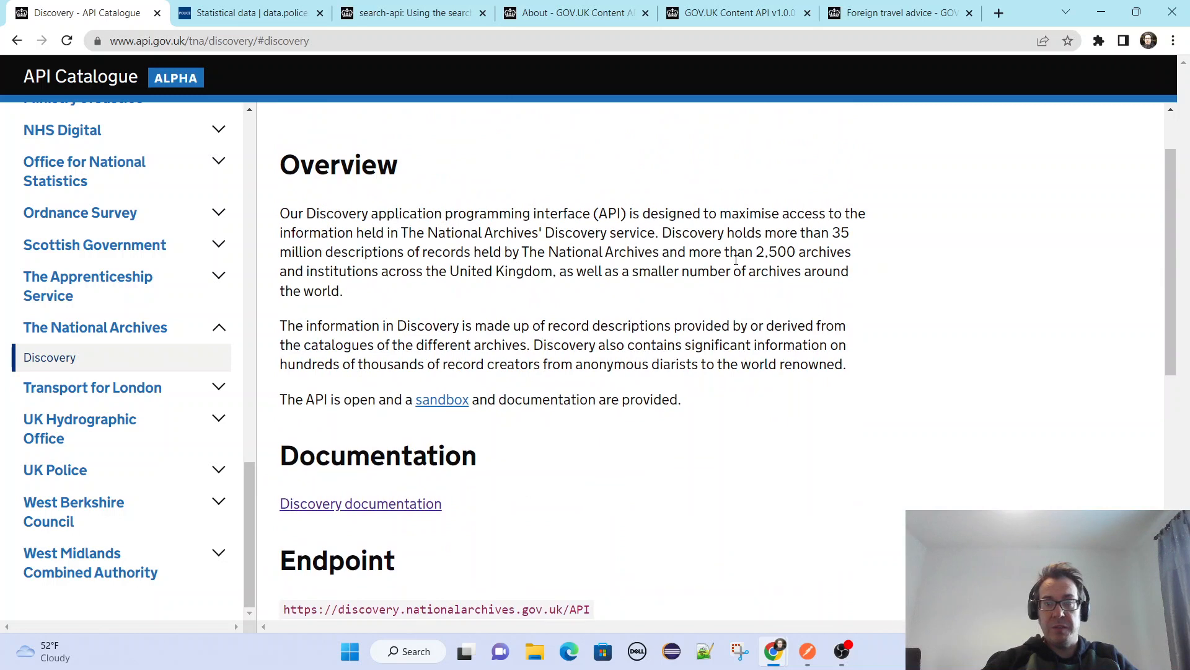
drag(881, 251, 740, 253)
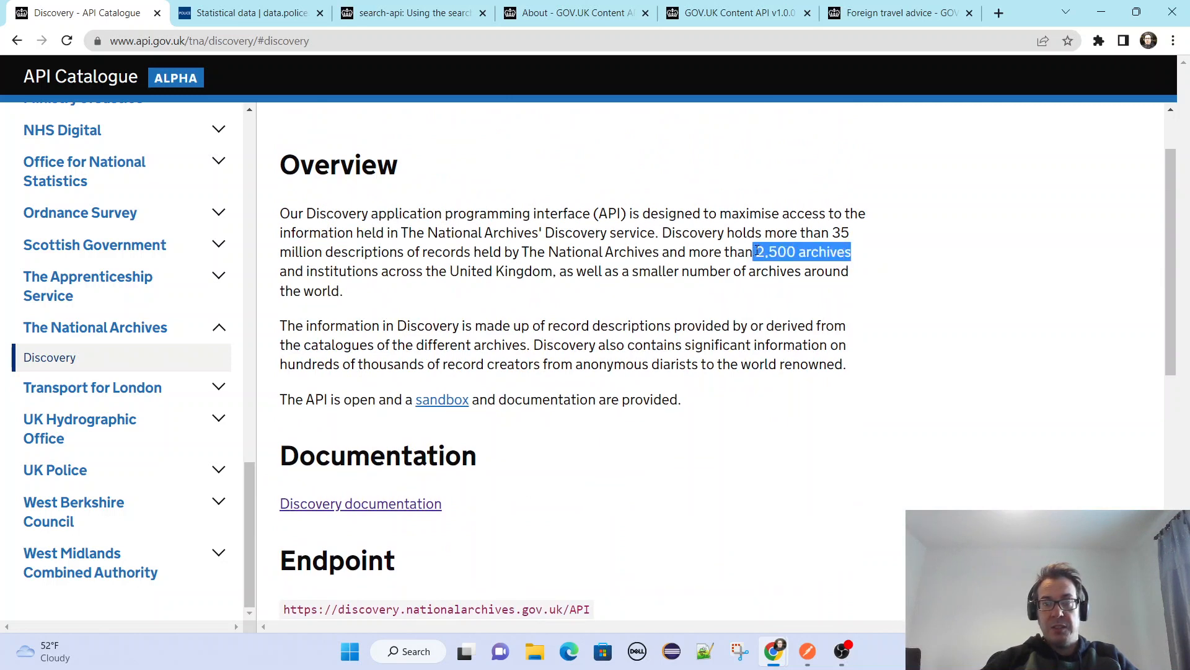
drag(283, 277, 557, 273)
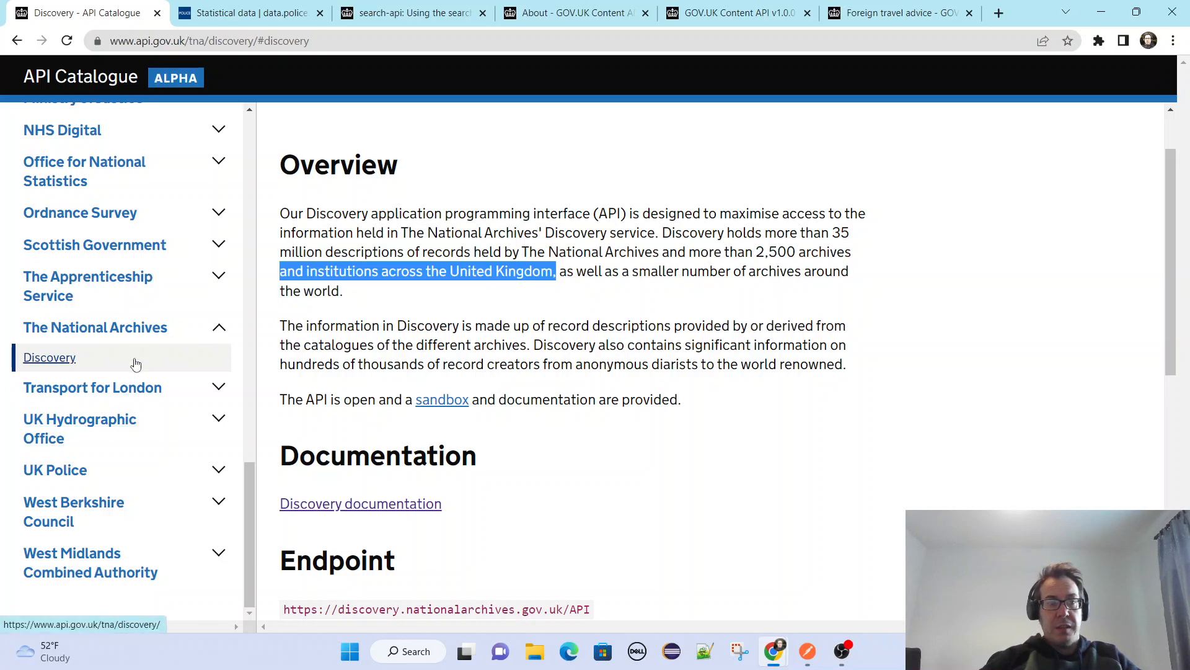
Expand Government Digital Service in the organisation list and open its Document Checking Service pilot page.
scroll(163, 363, up, 7)
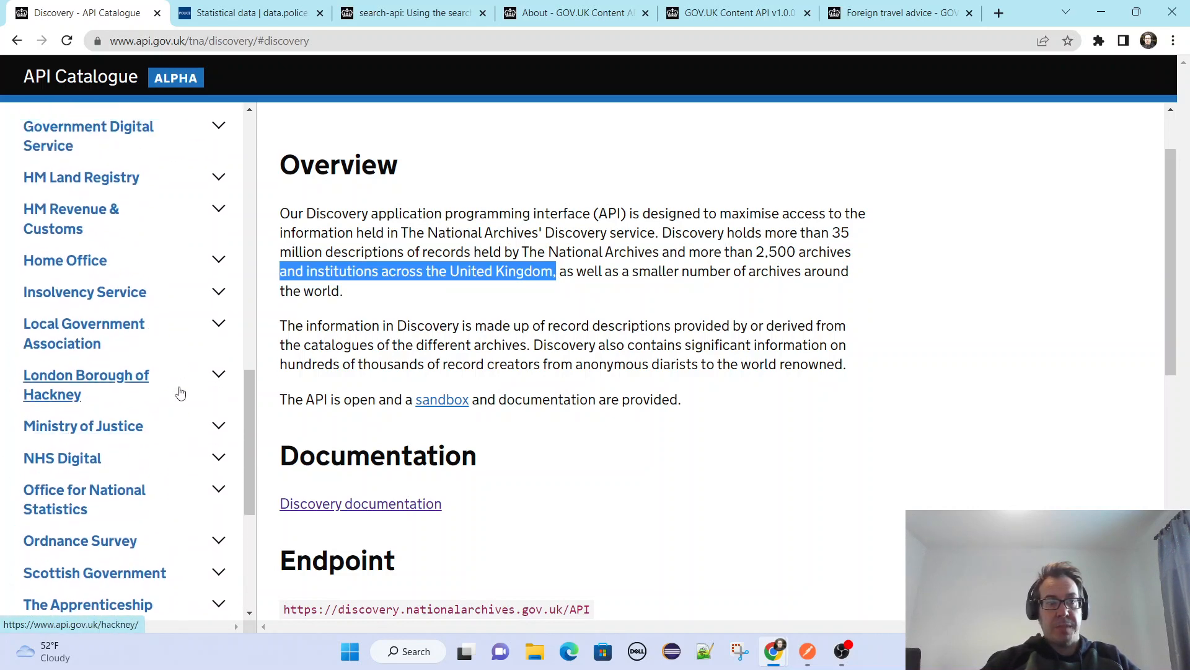
scroll(180, 393, up, 6)
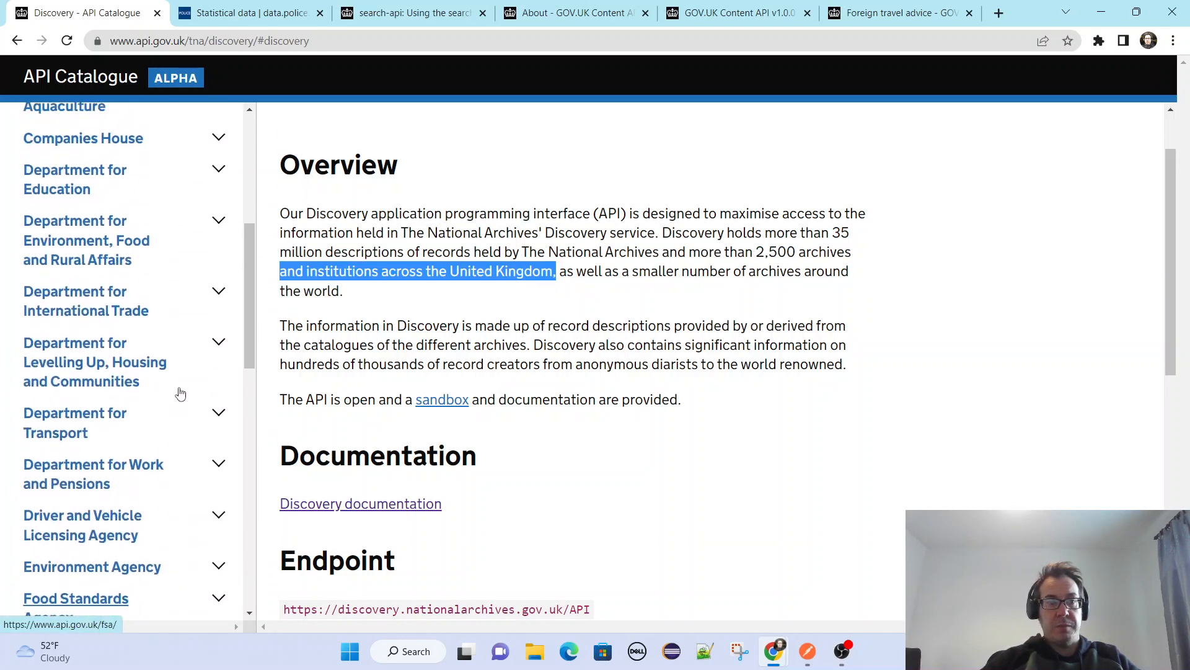
scroll(180, 393, up, 6)
scroll(202, 322, down, 10)
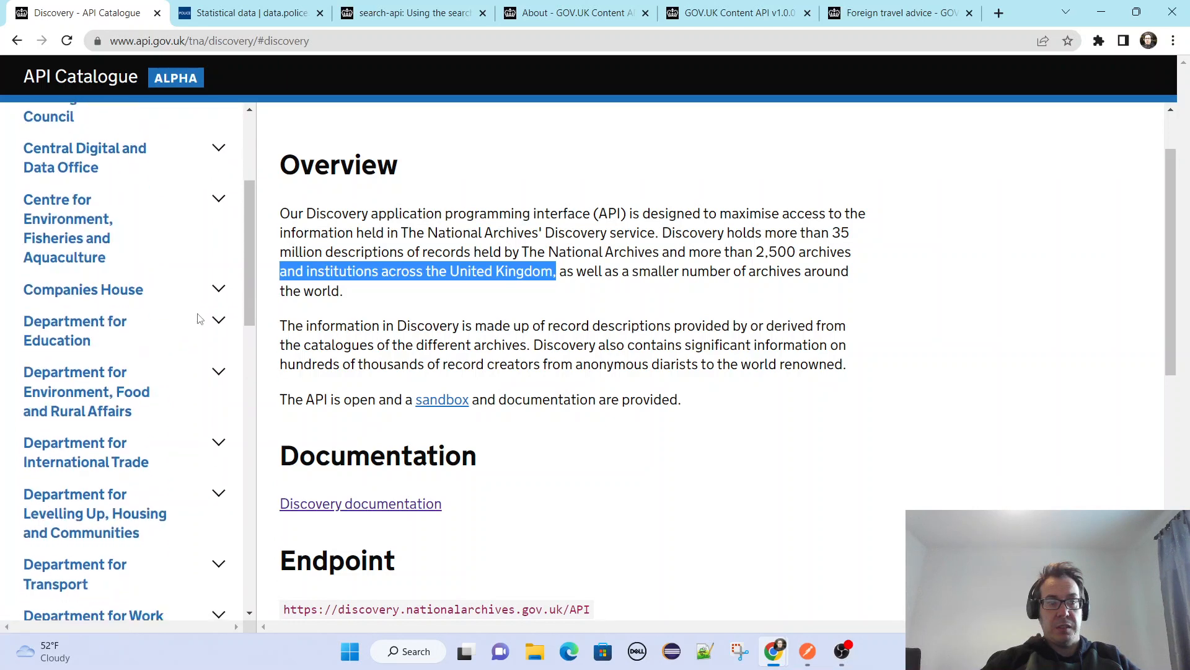
scroll(199, 319, down, 2)
click(219, 260)
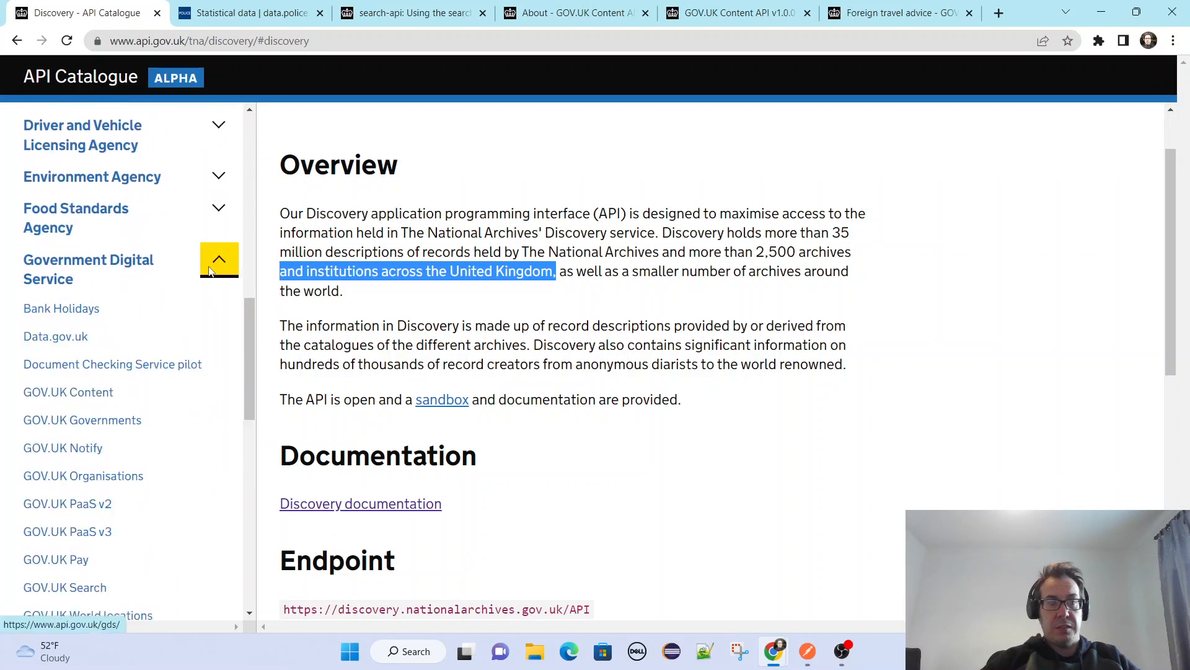
scroll(118, 344, down, 1)
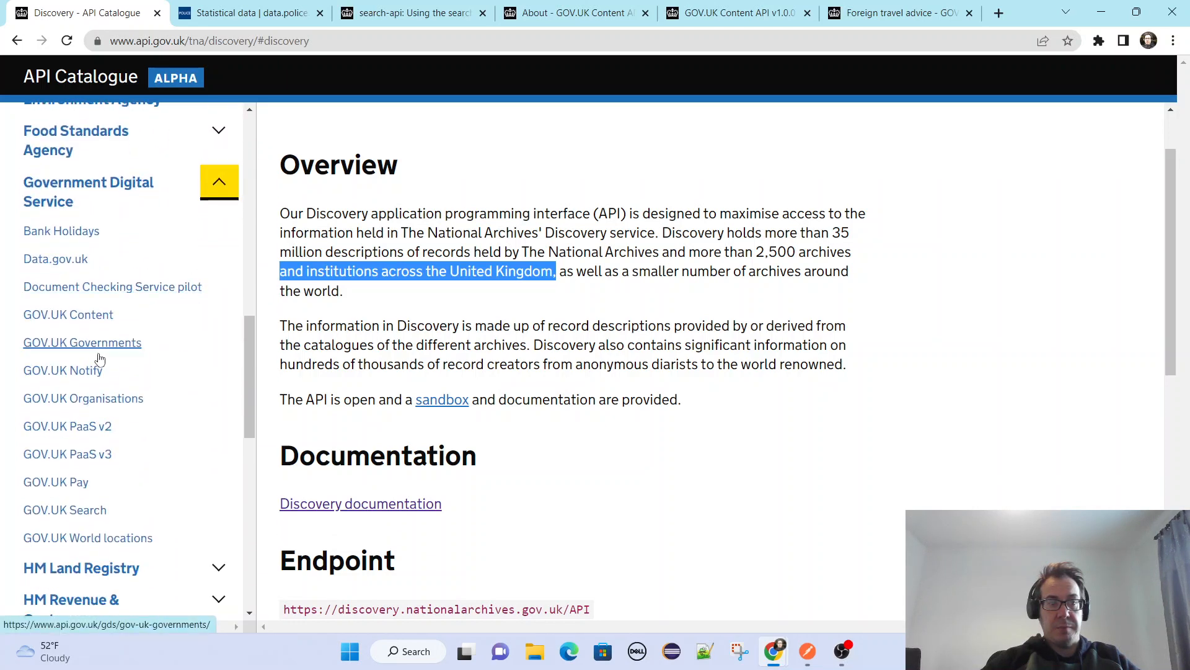
click(107, 288)
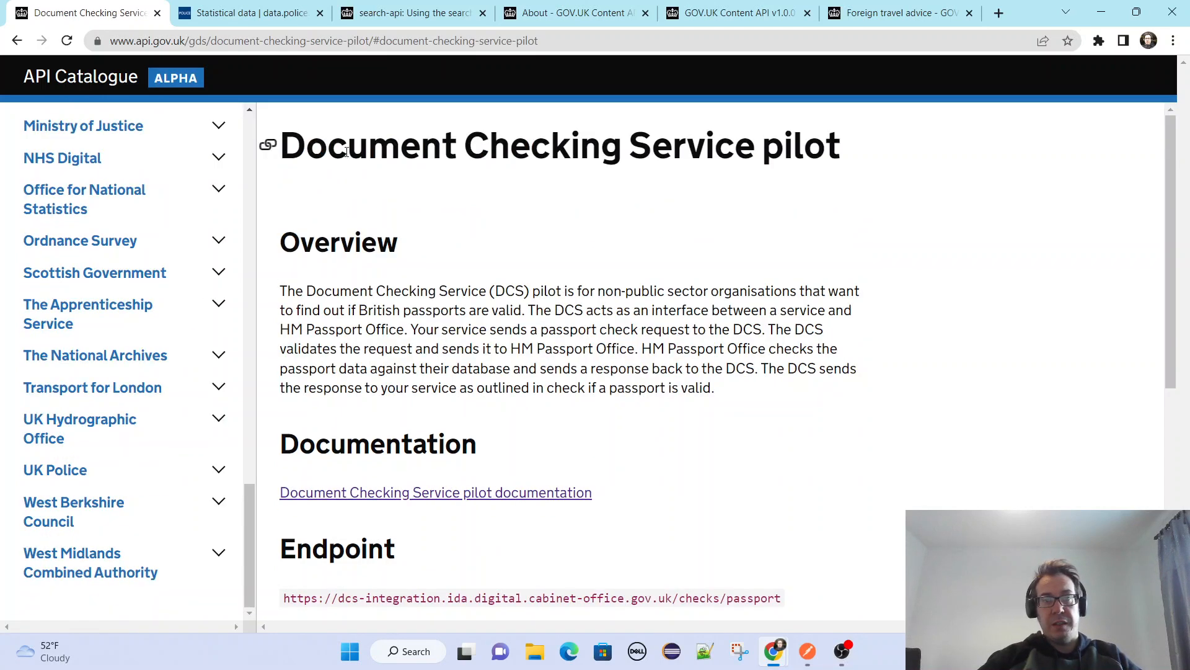
Review the Document Checking Service pilot's title, overview and endpoint, and select "passport" in the endpoint URL.
drag(307, 147, 901, 149)
scroll(859, 471, down, 2)
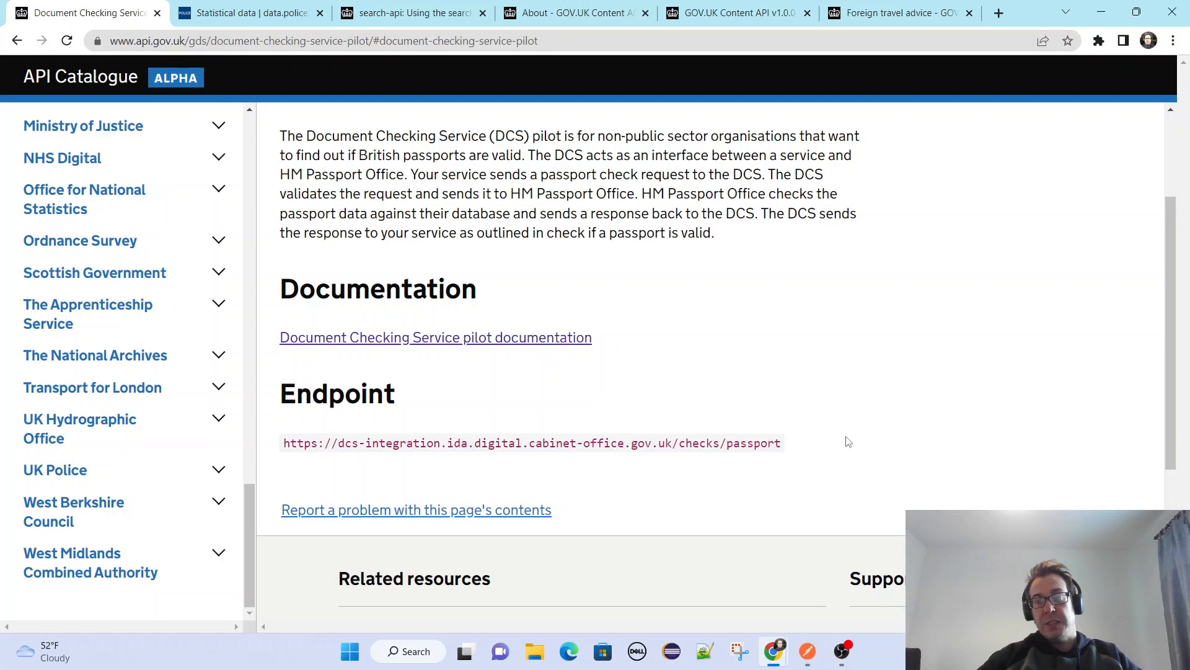
double_click(733, 444)
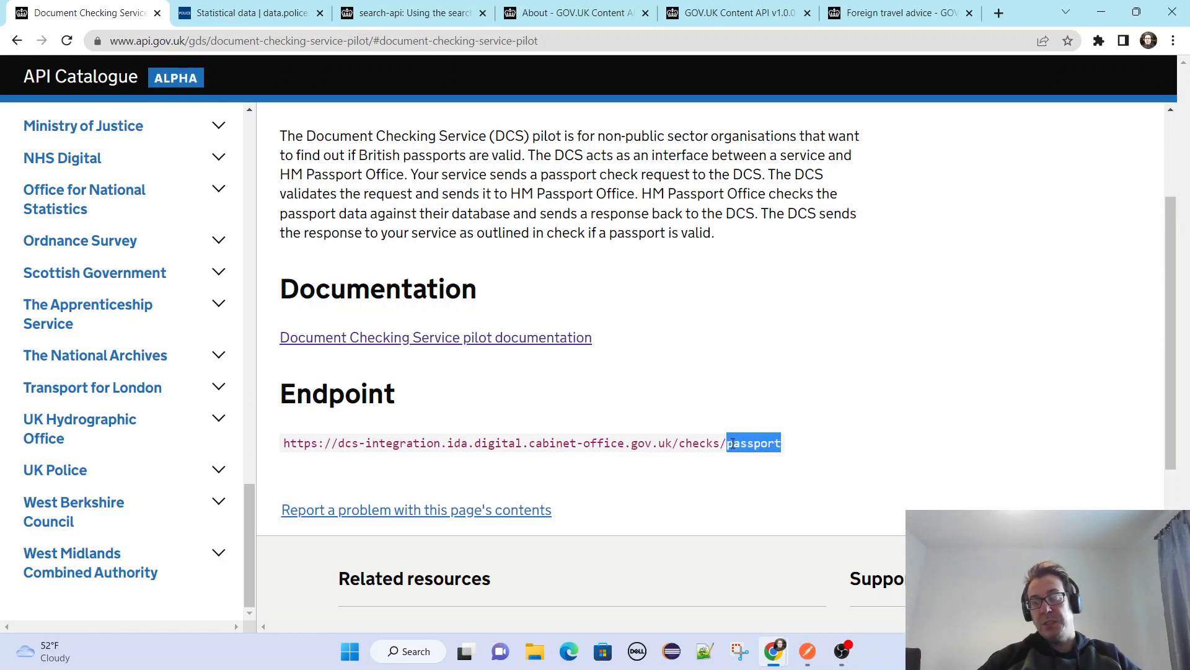
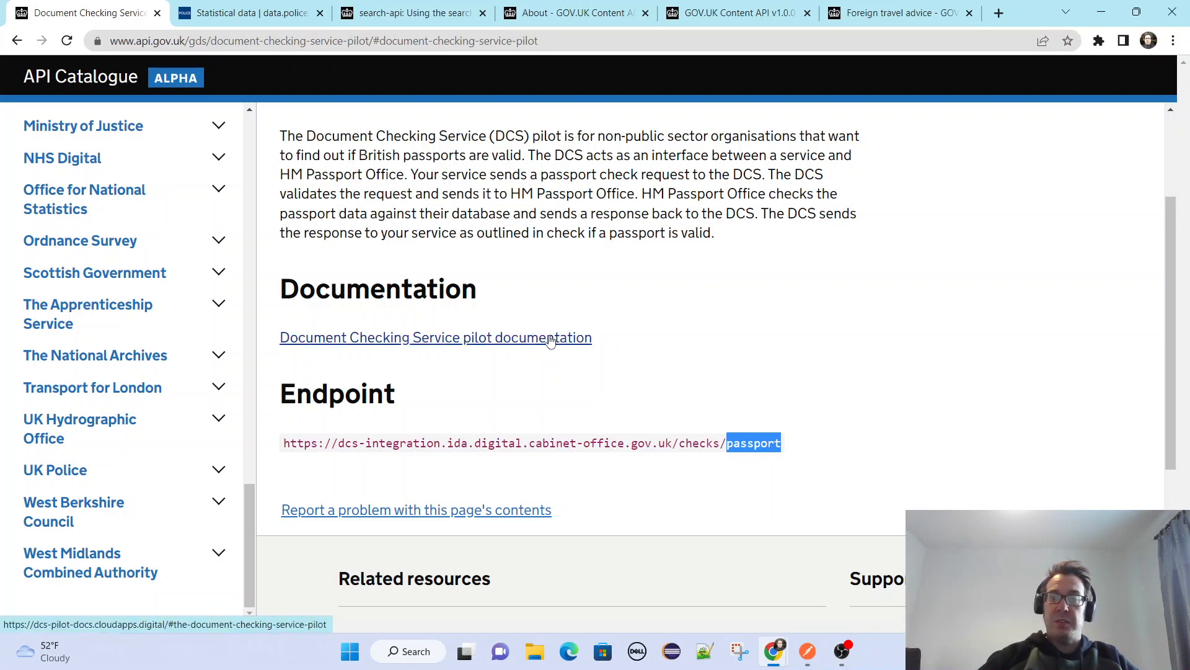
Open the Document Checking Service pilot documentation, follow its DCS pilot link, and read the guidance down to how the check works.
click(549, 339)
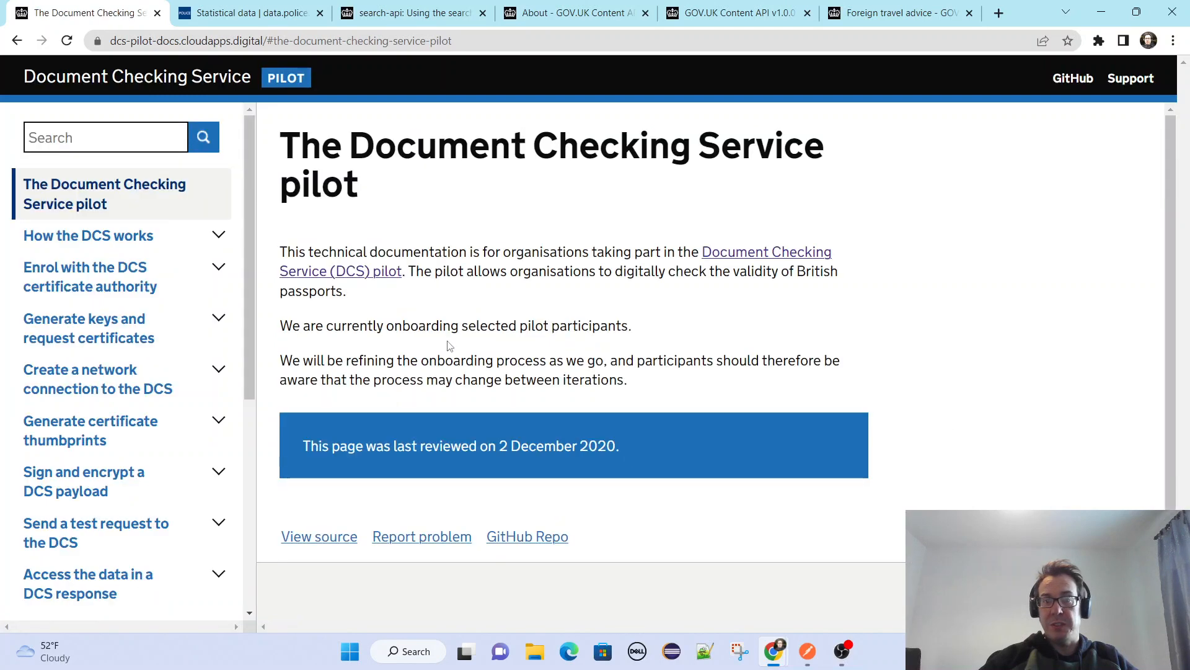
click(754, 252)
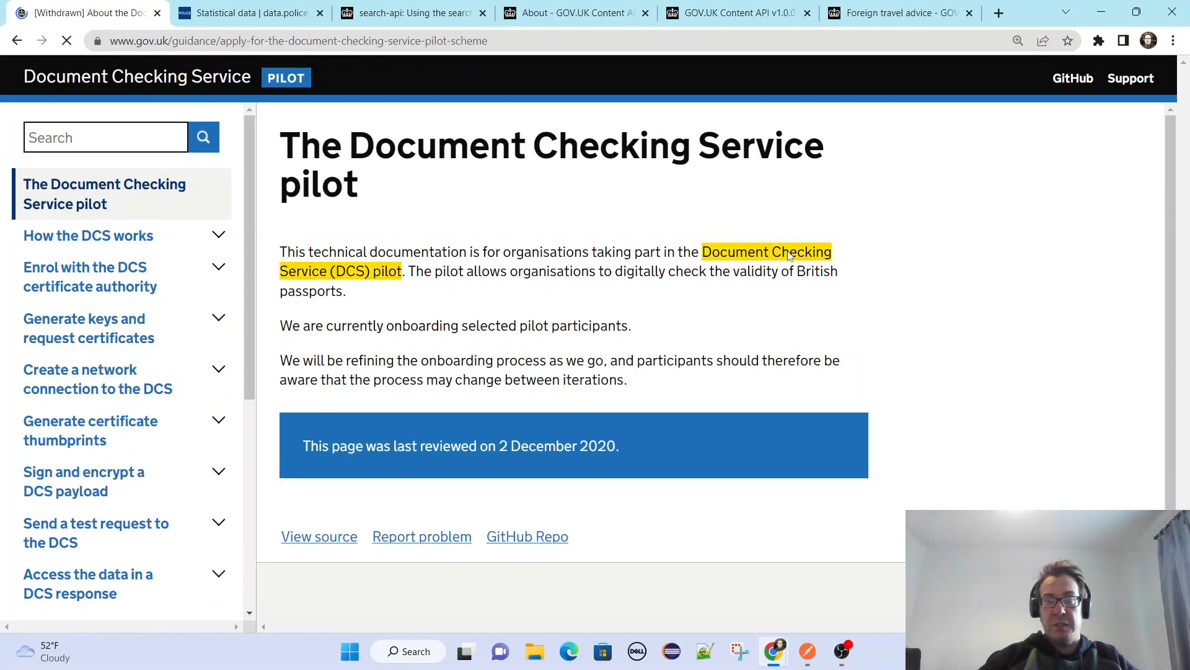
scroll(463, 361, down, 10)
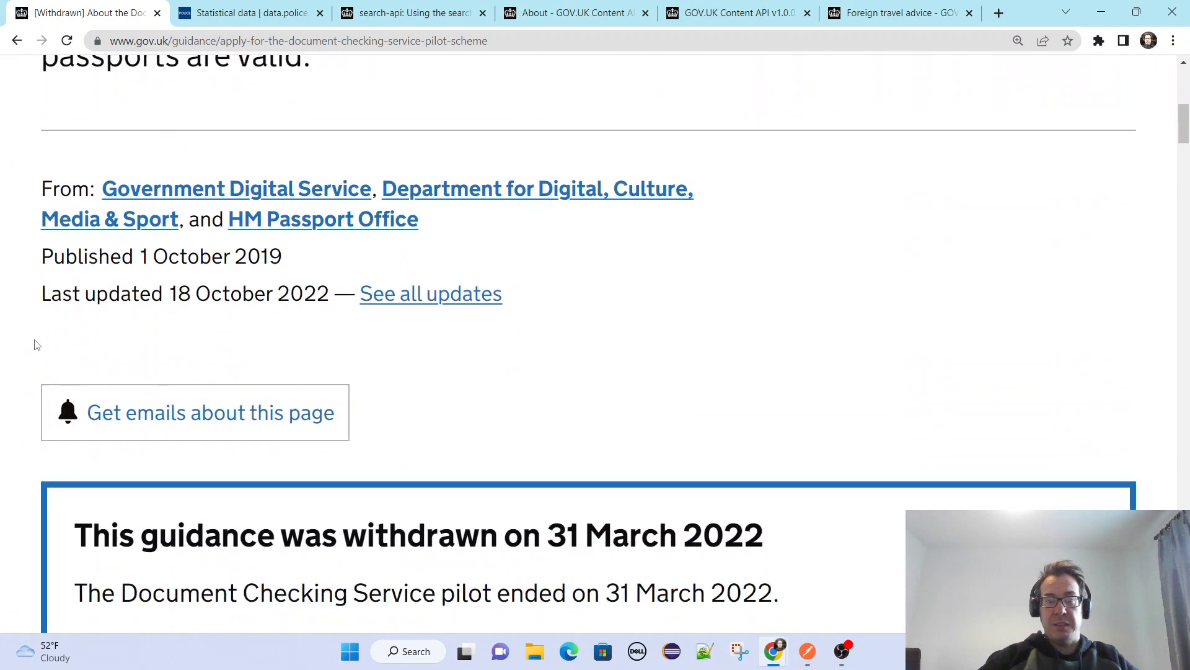
scroll(35, 344, down, 12)
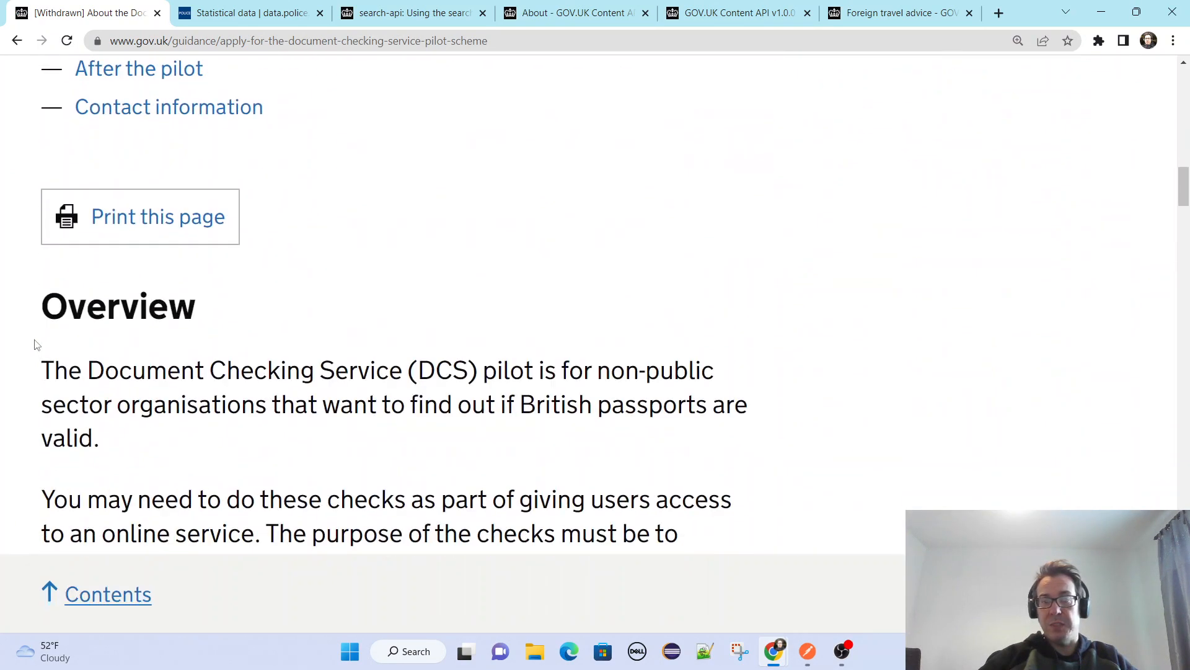
scroll(36, 344, down, 12)
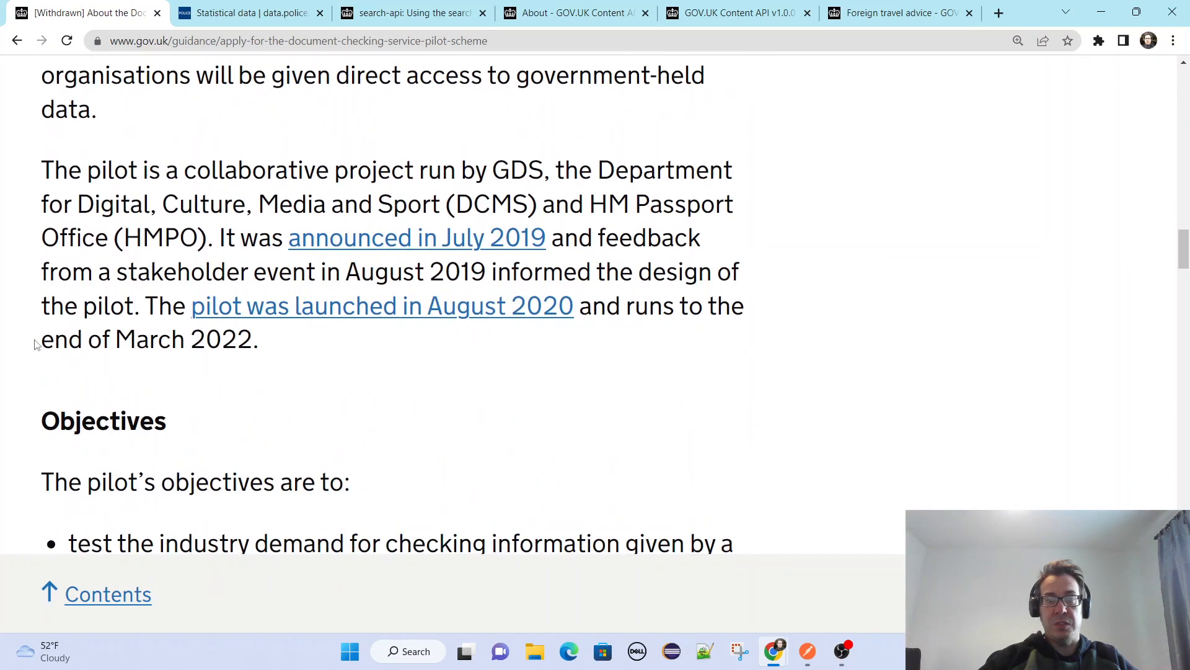
scroll(36, 344, down, 12)
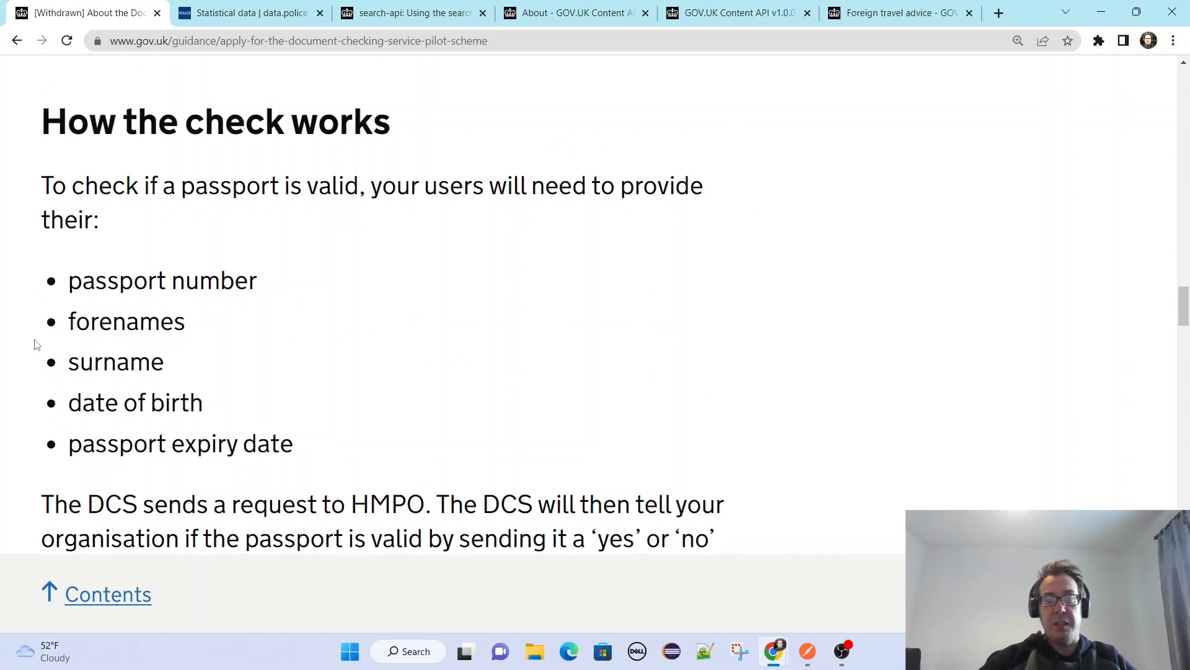
Highlight the passport details users must provide for a check, and review the guidance's costs and pilot duration sections.
scroll(35, 344, up, 3)
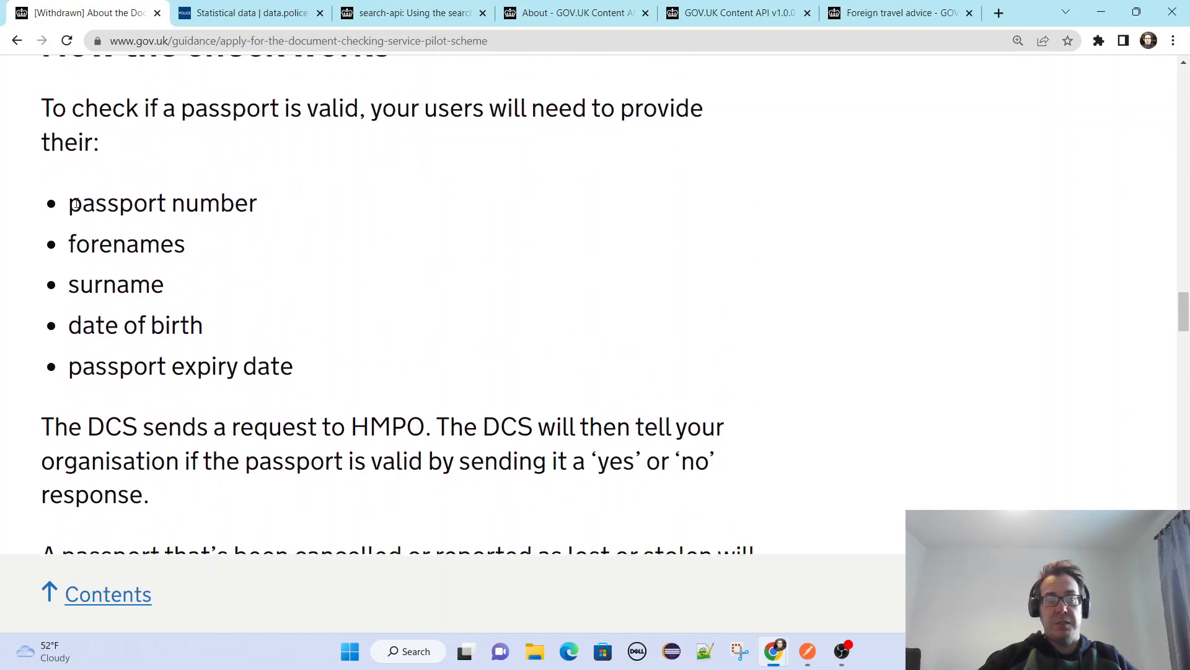
drag(75, 202, 34, 112)
click(314, 353)
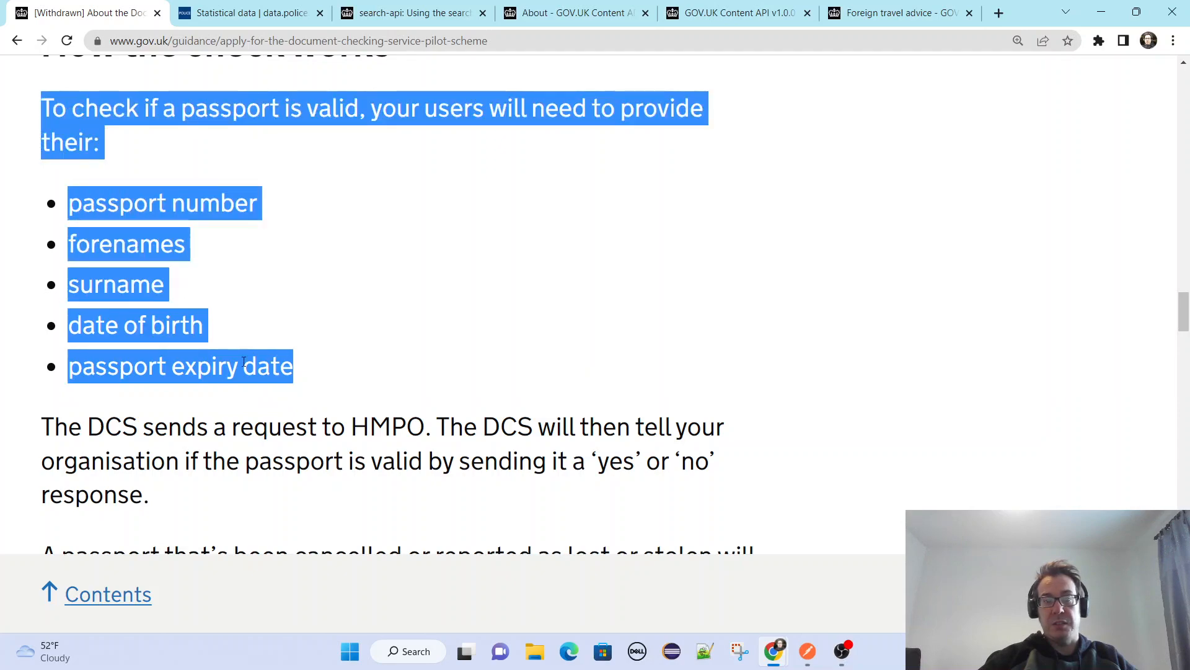
scroll(244, 362, up, 3)
scroll(240, 374, down, 15)
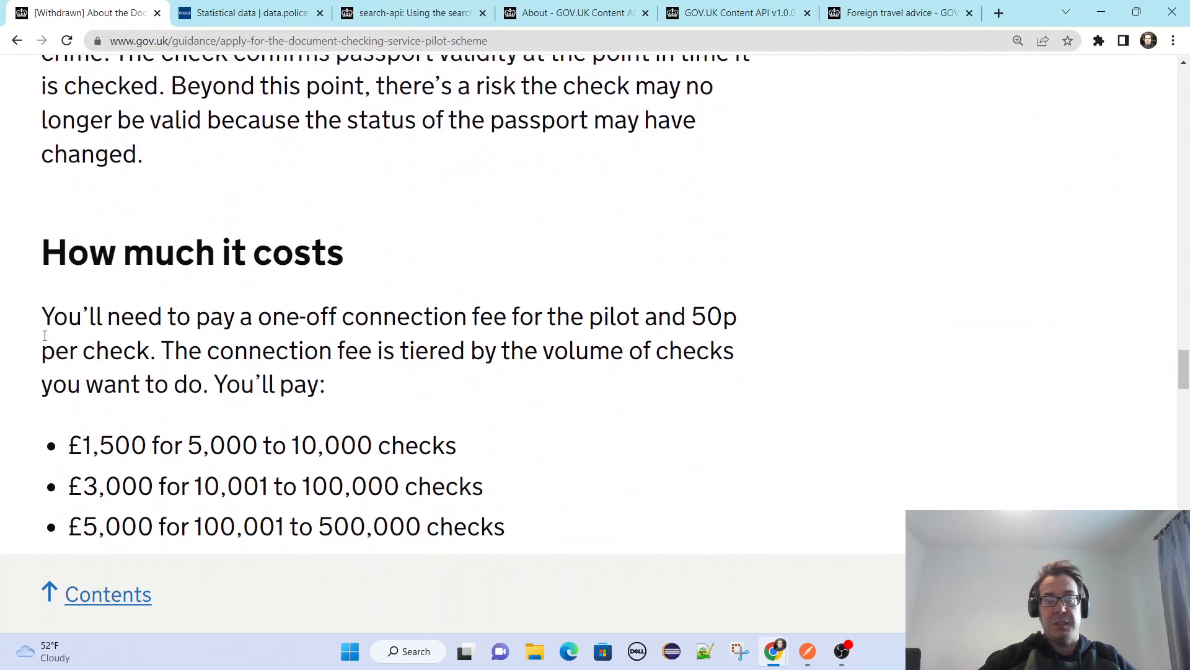
scroll(44, 336, down, 13)
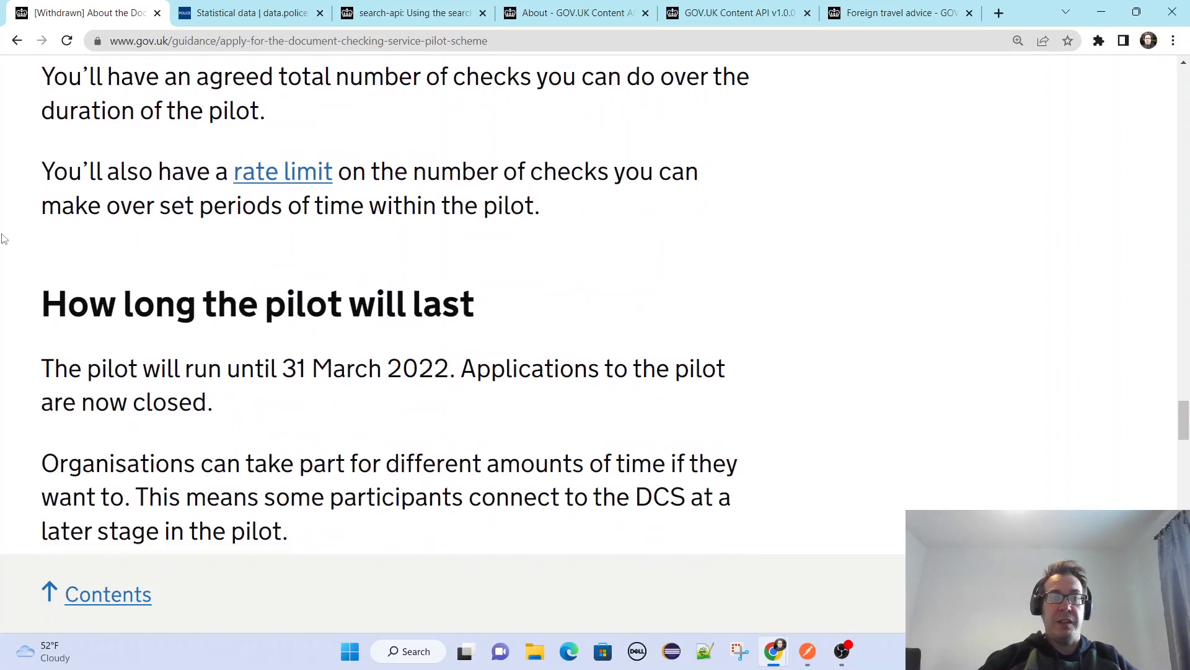
Go back to the API Catalogue's Document Checking Service pilot page and return to its overview.
click(16, 41)
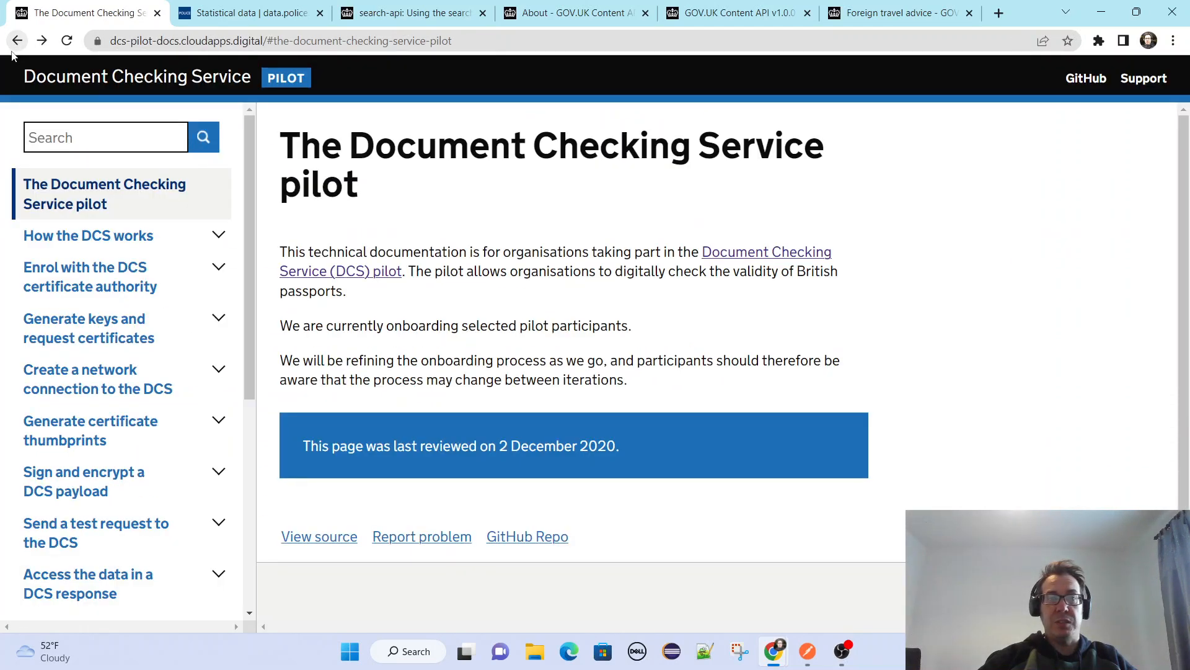
click(12, 53)
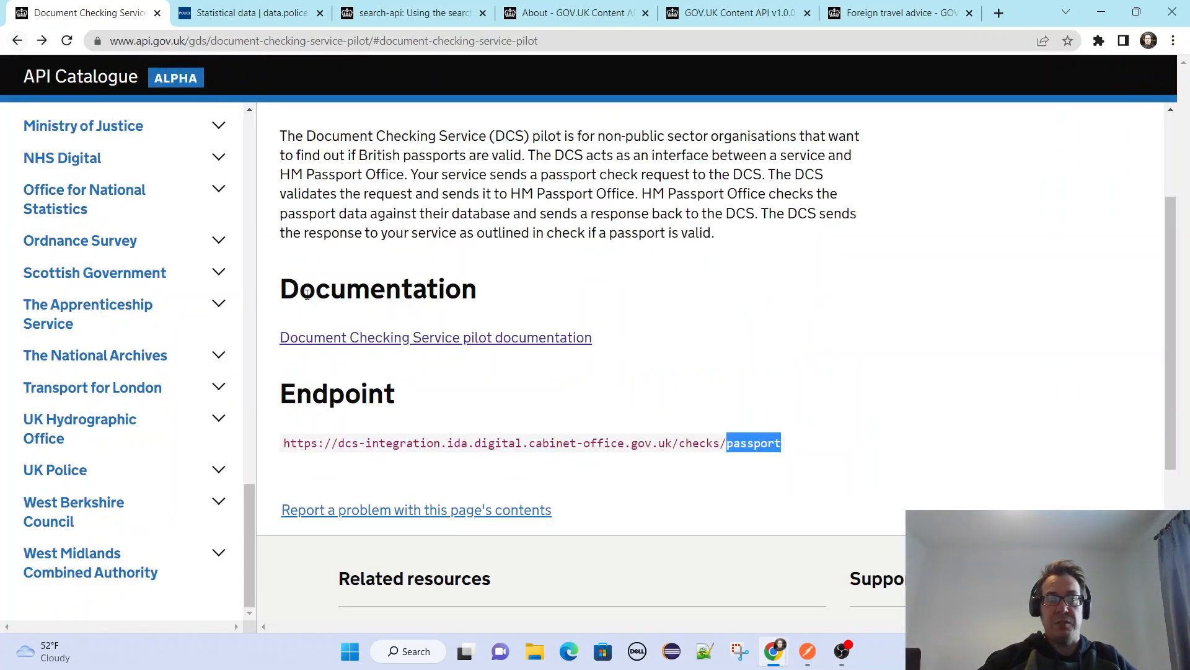
scroll(307, 294, down, 4)
scroll(317, 322, up, 6)
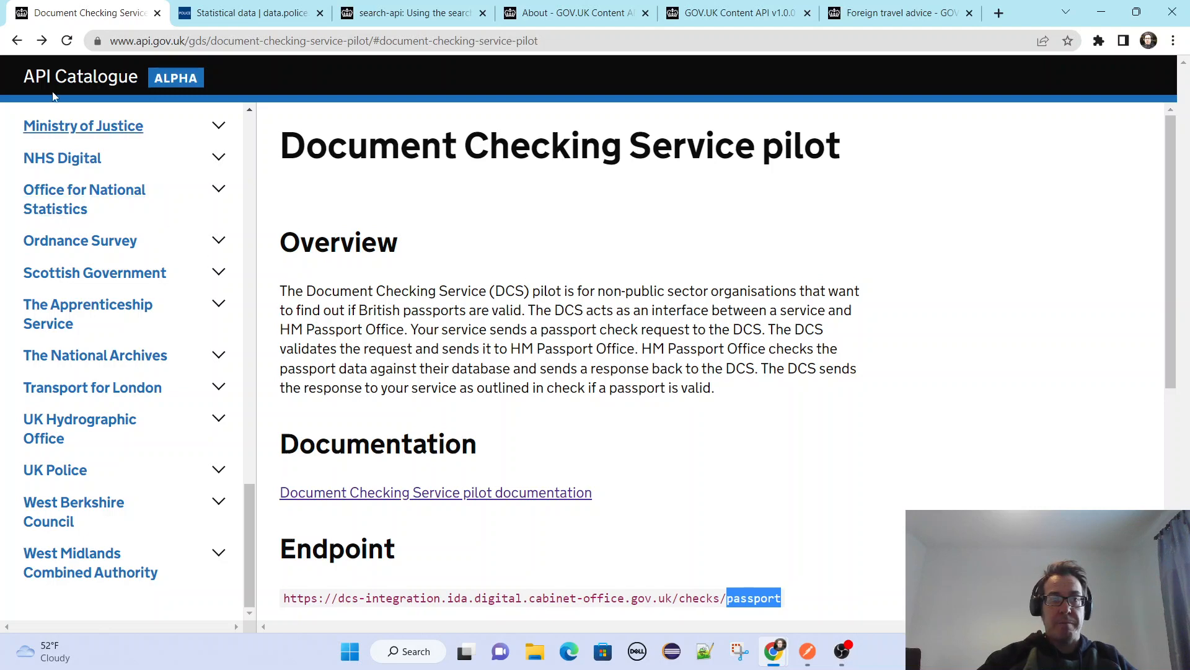
Find Government Digital Service in the organisation list and open its Bank Holidays API page.
scroll(195, 261, up, 10)
scroll(189, 274, up, 9)
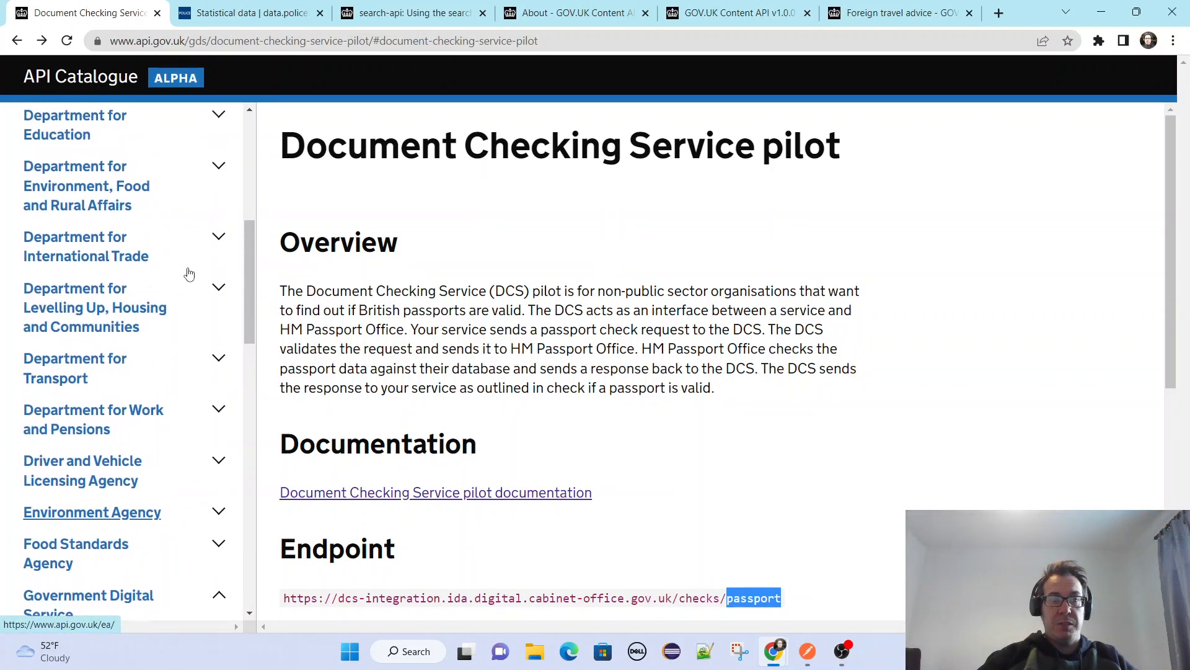
scroll(189, 274, down, 8)
scroll(189, 273, down, 2)
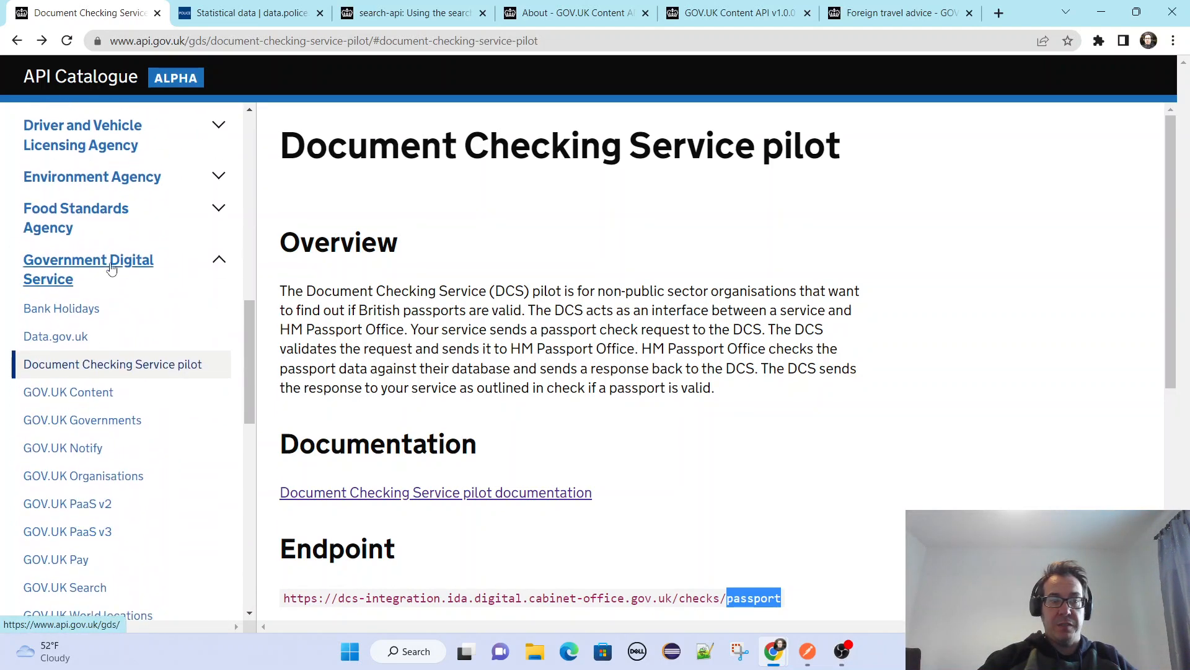
click(46, 308)
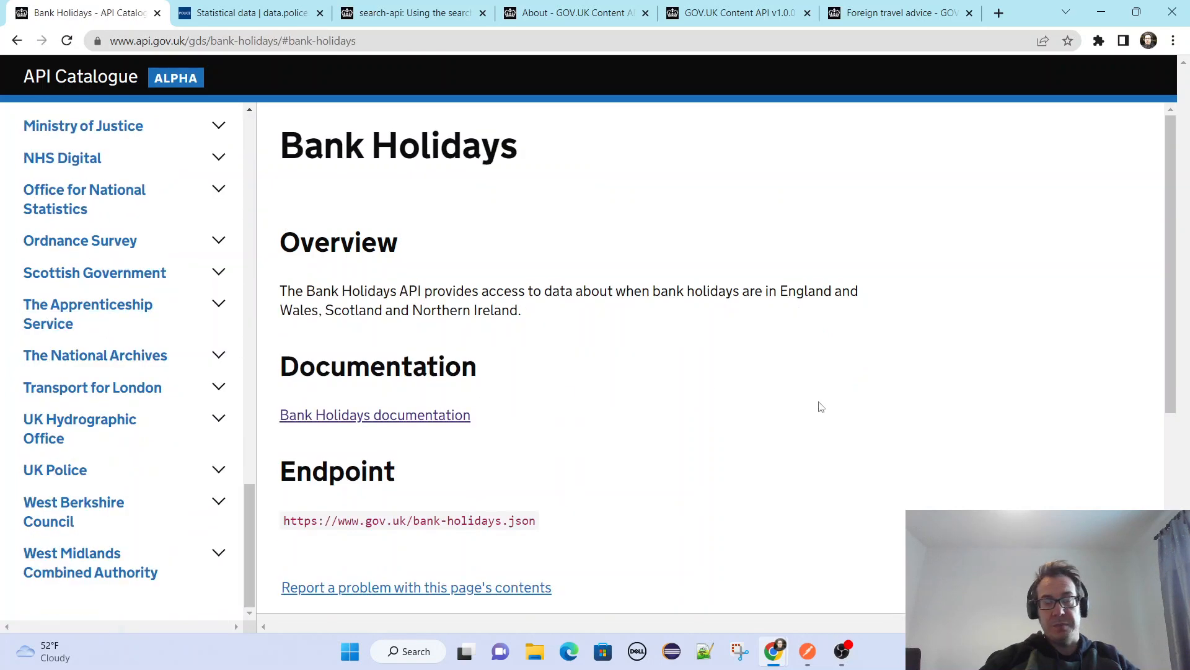
Check the Bank Holidays overview and endpoint, then open the Bank Holidays documentation in a new tab and switch to it.
scroll(558, 396, down, 3)
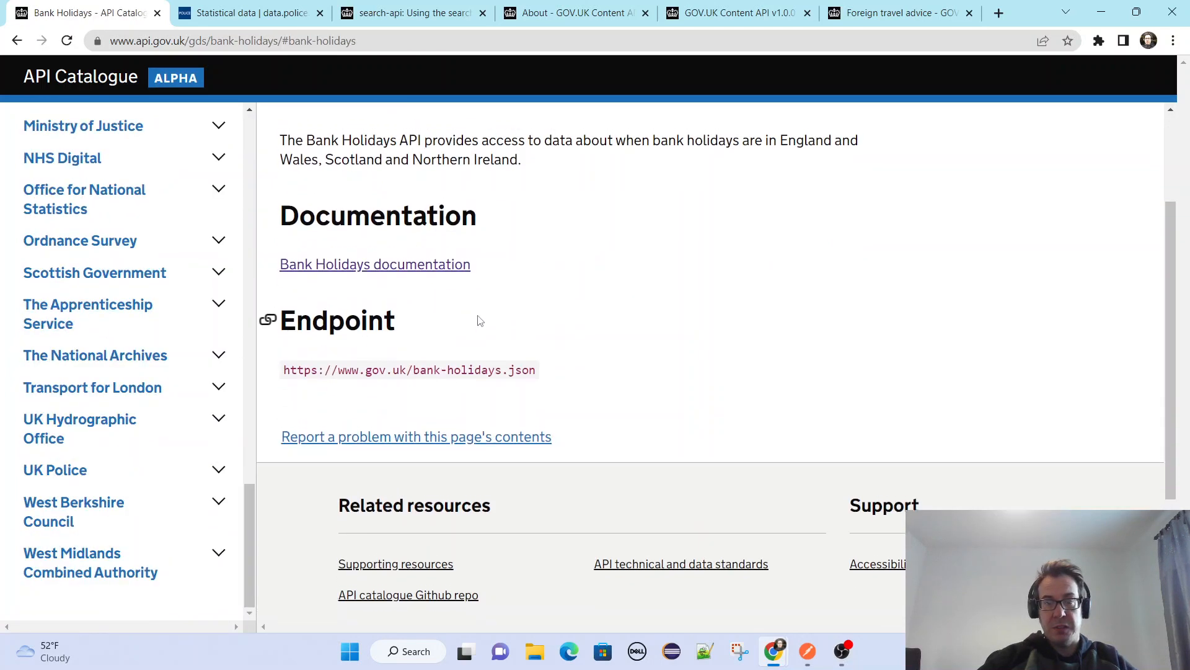
scroll(472, 347, up, 3)
click(409, 415)
right_click(409, 415)
click(456, 424)
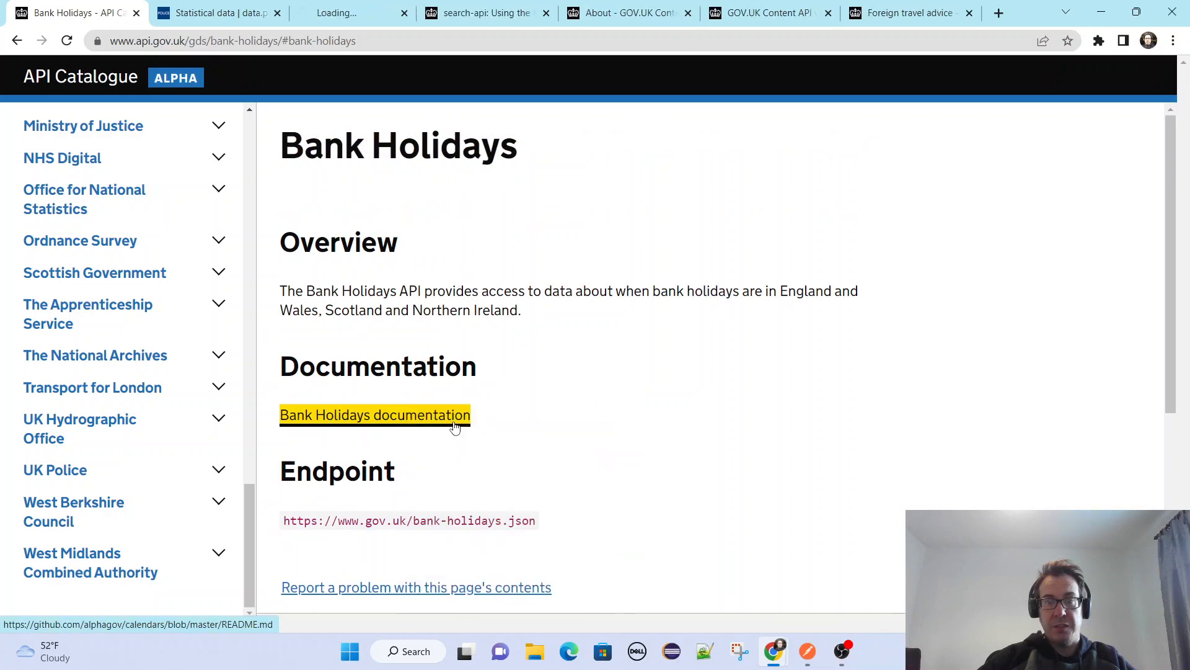
click(358, 7)
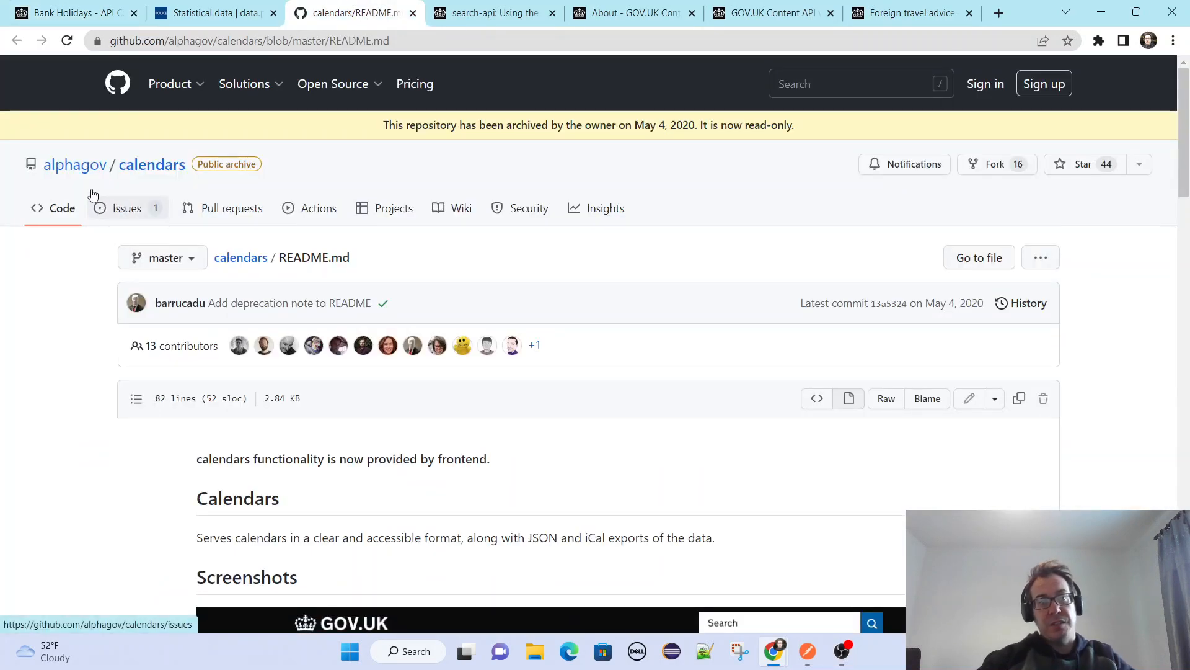
Review the repository header, Calendars description and screenshot in the alphagov/calendars README on GitHub.
mouse_move(62, 172)
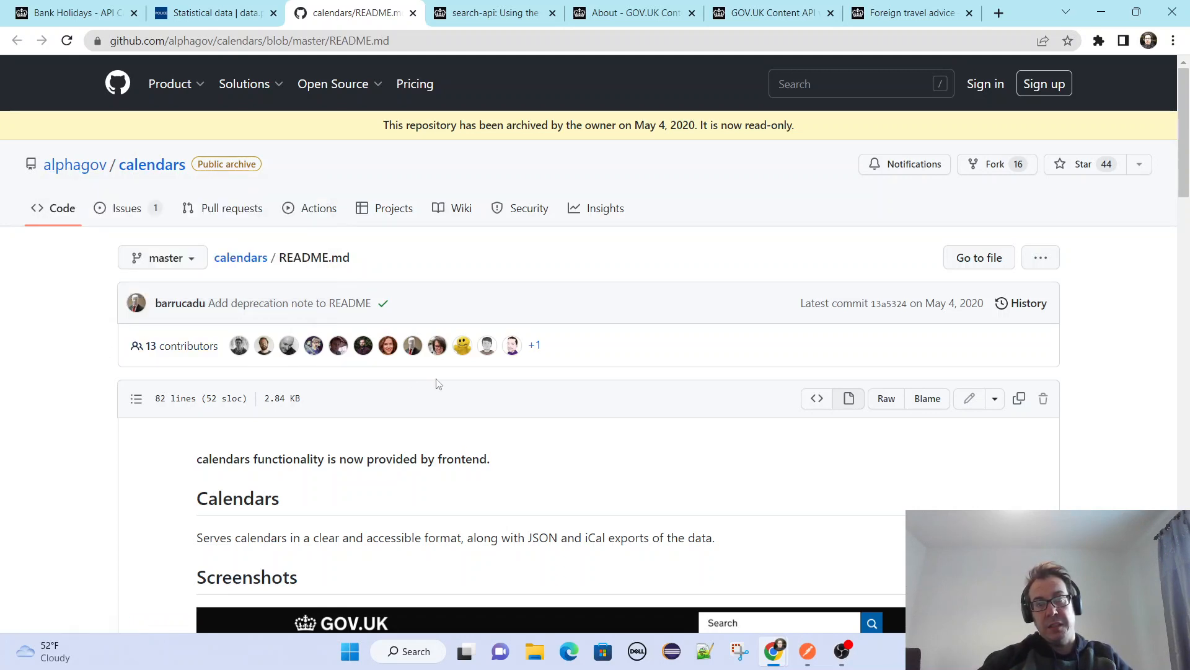
scroll(374, 385, down, 5)
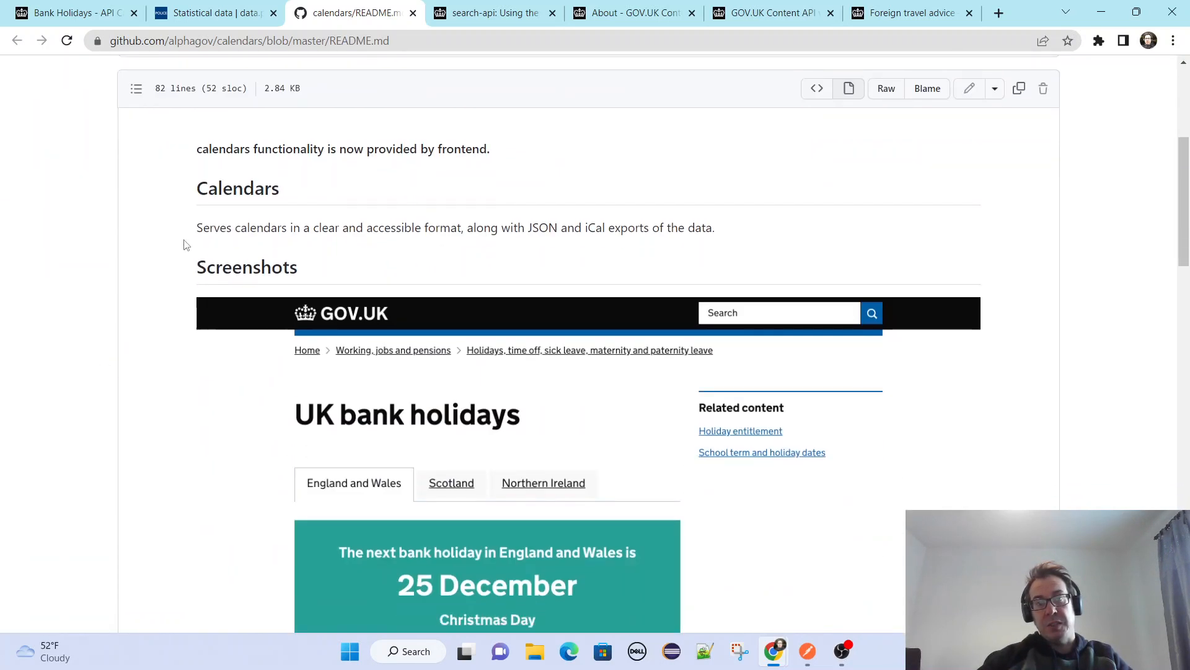
scroll(181, 245, up, 2)
scroll(114, 271, up, 3)
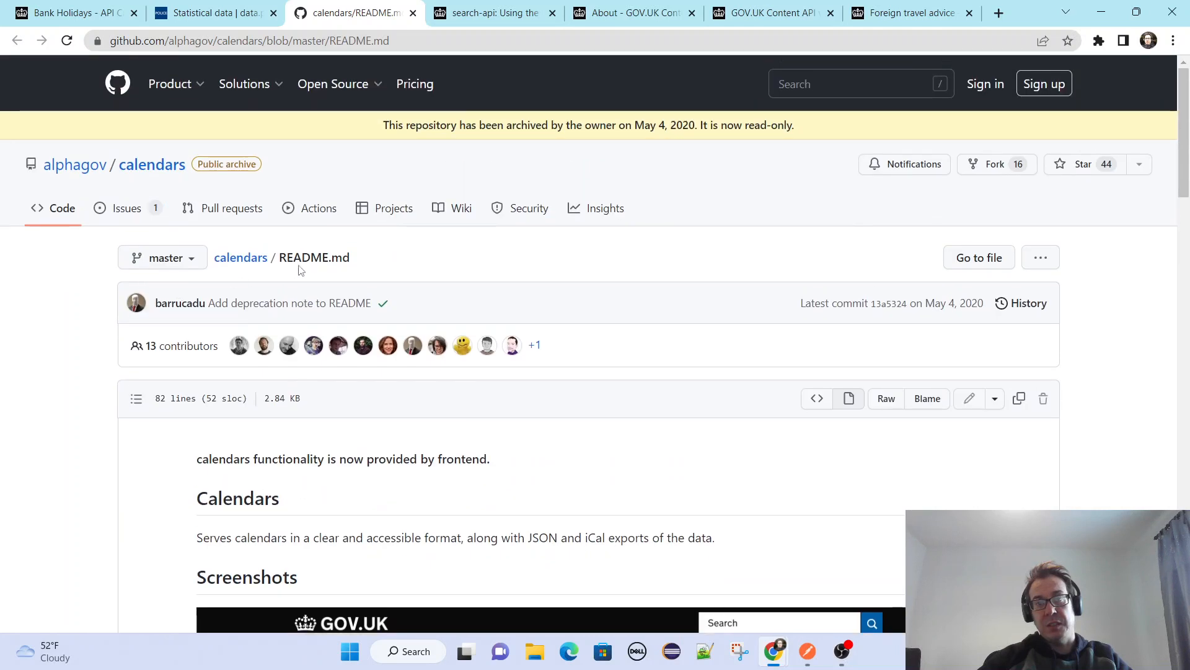
scroll(347, 353, down, 4)
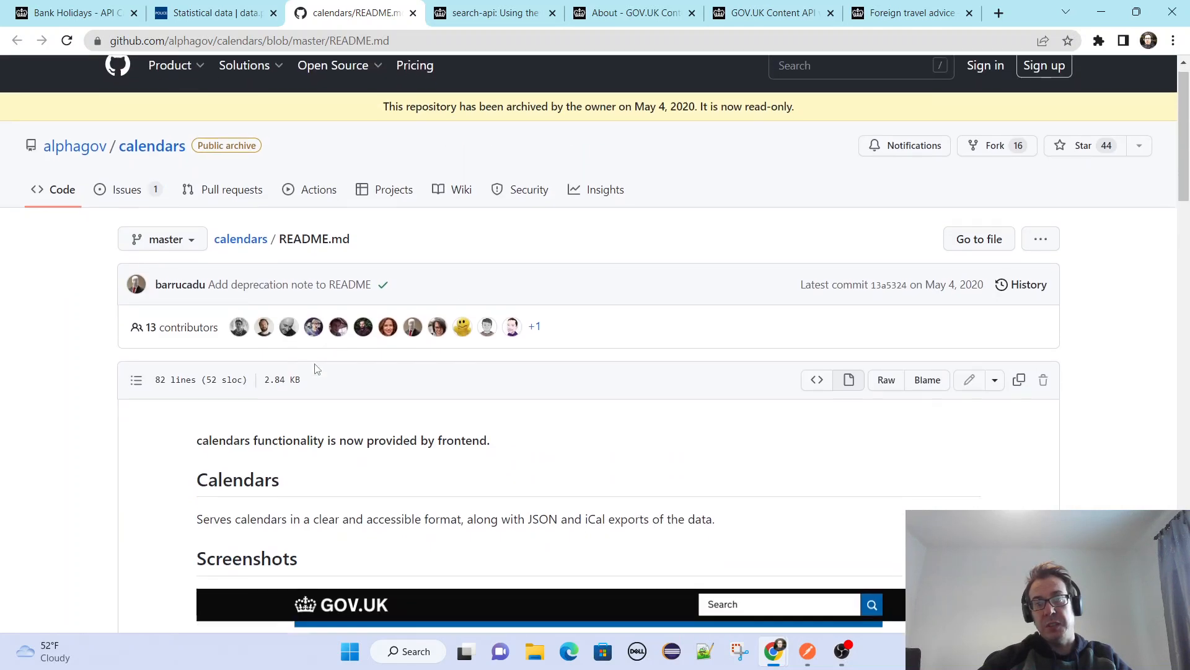
scroll(155, 353, up, 3)
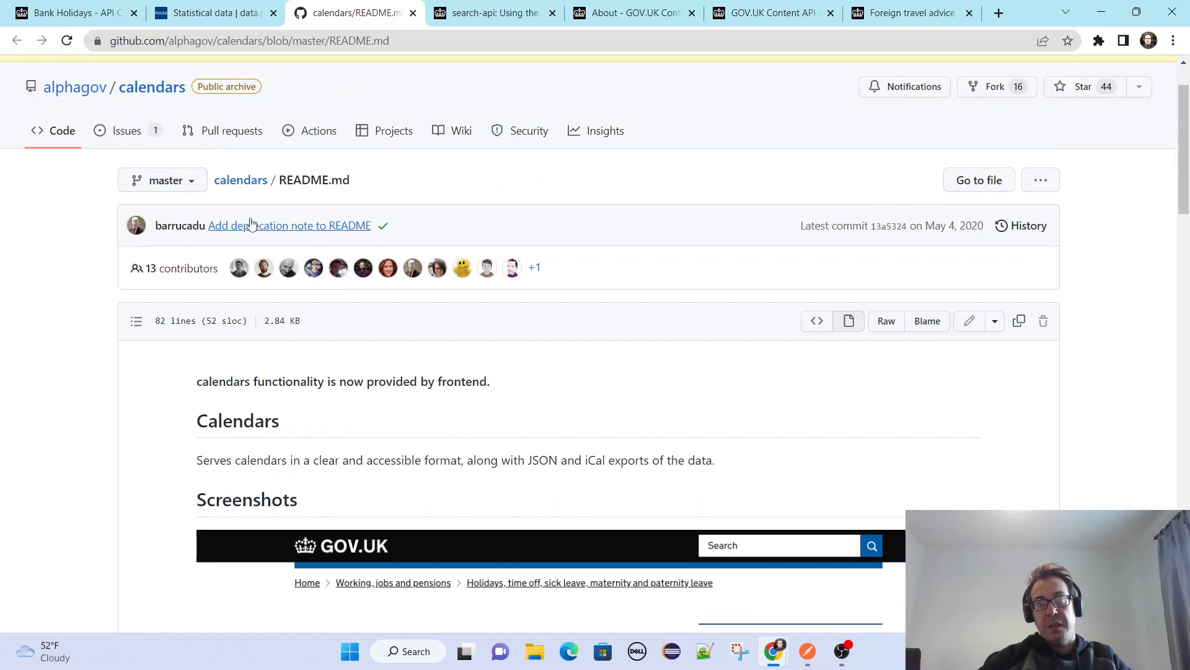
Browse from the calendars repository root into its docs folder and view screenshot.png.
click(253, 181)
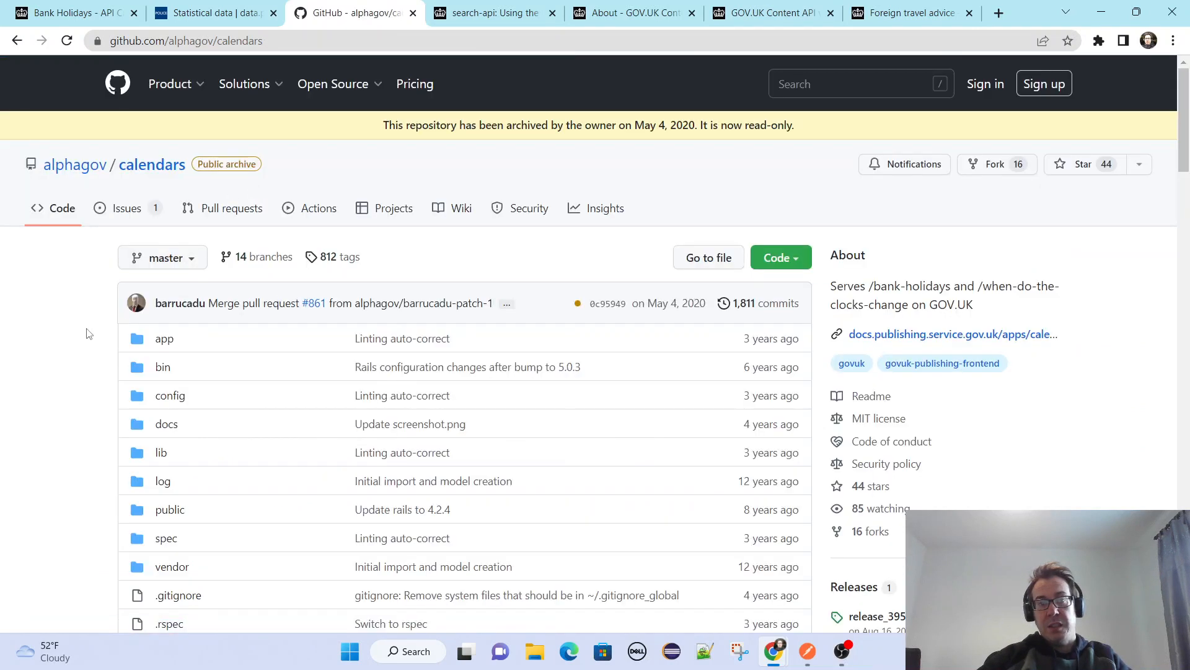
scroll(87, 332, down, 3)
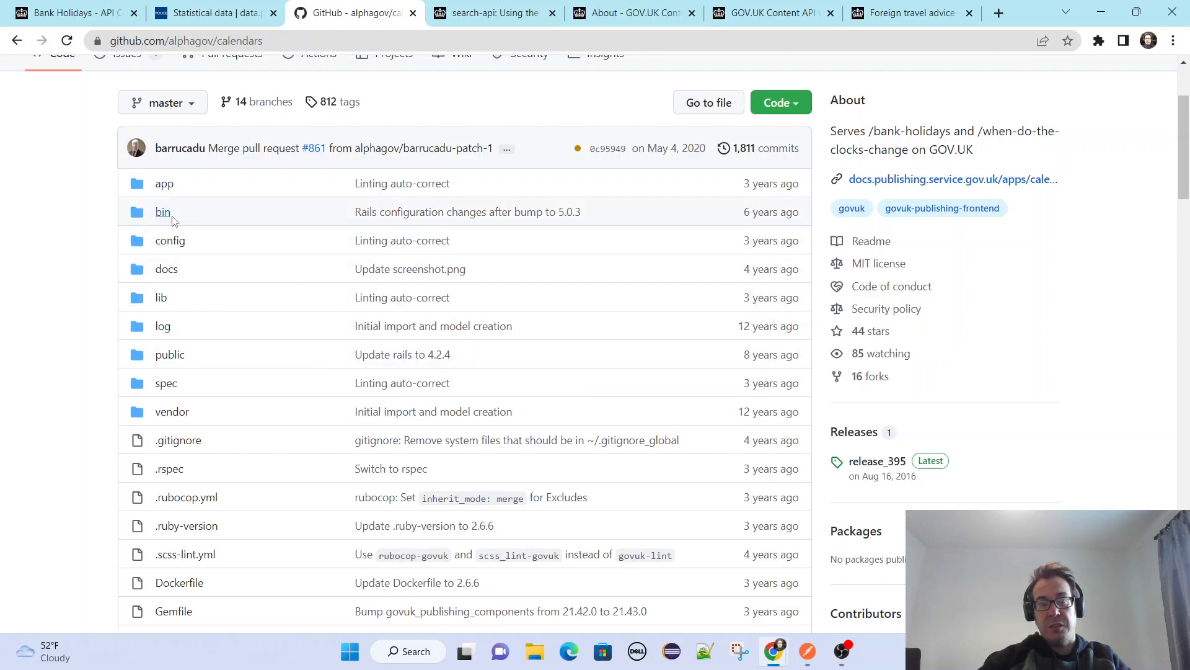
click(165, 270)
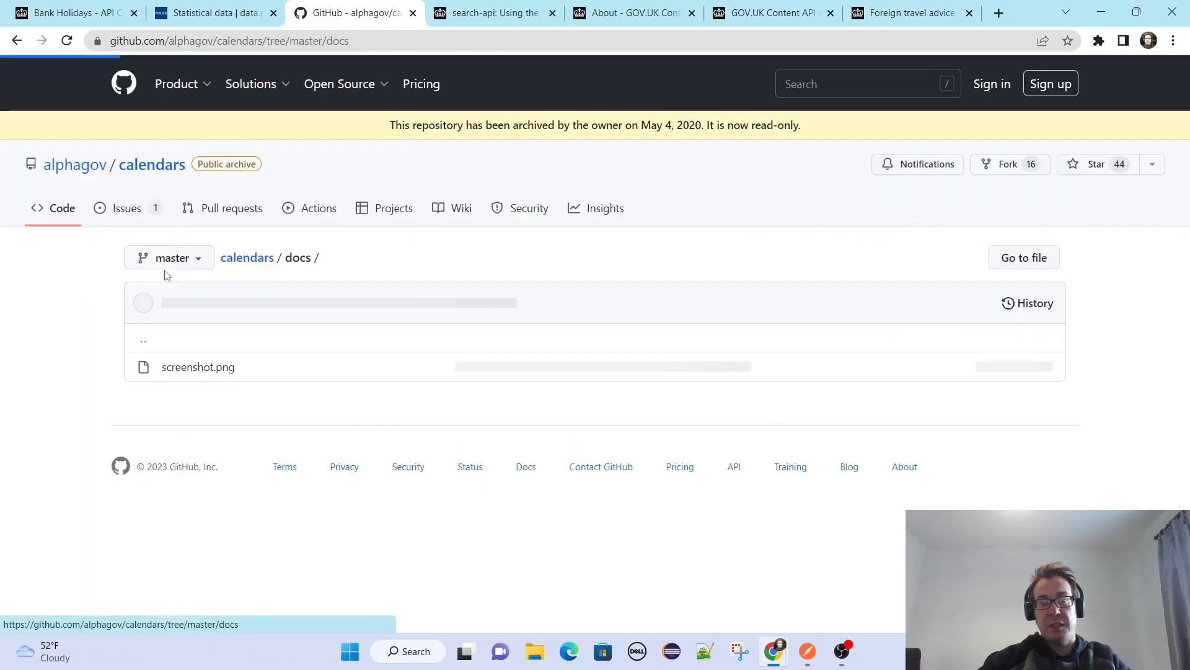
click(181, 368)
scroll(139, 372, down, 11)
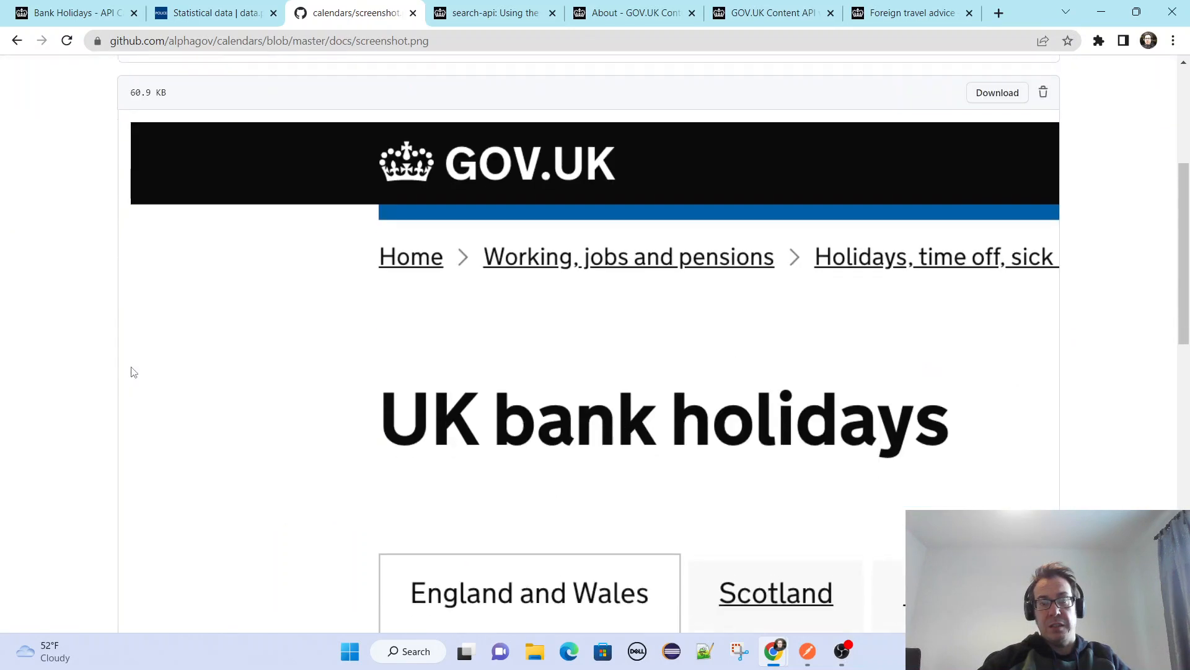
scroll(258, 380, up, 6)
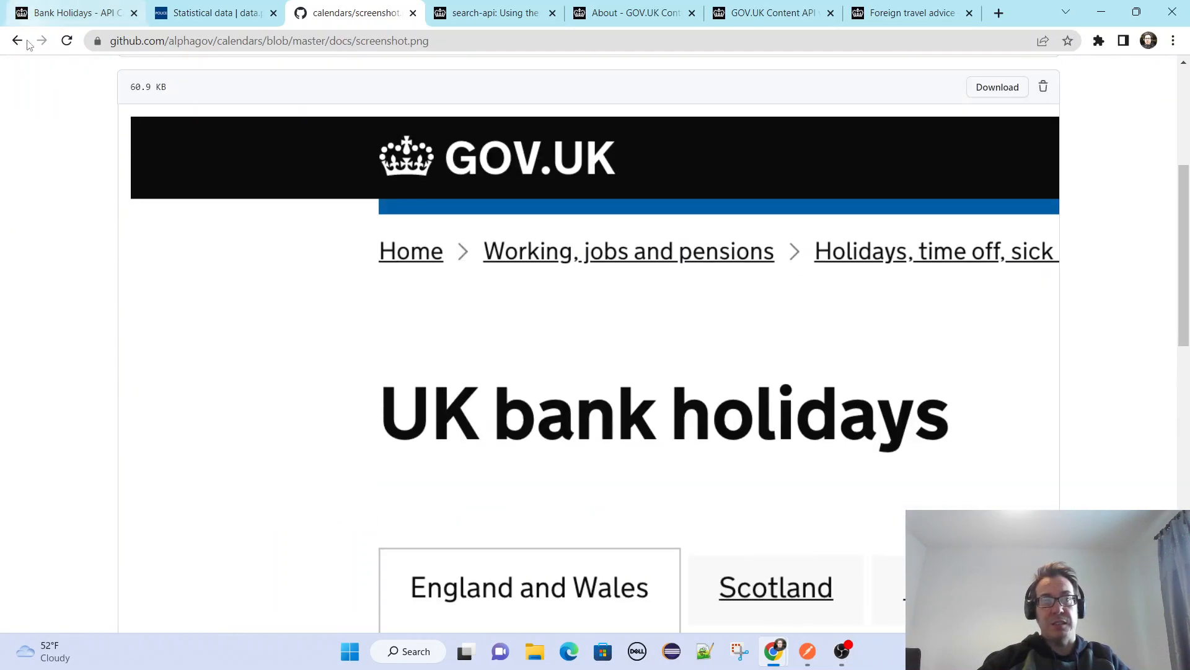
Return to the calendars repository root and review its file list and the README's JSON data format example.
click(16, 41)
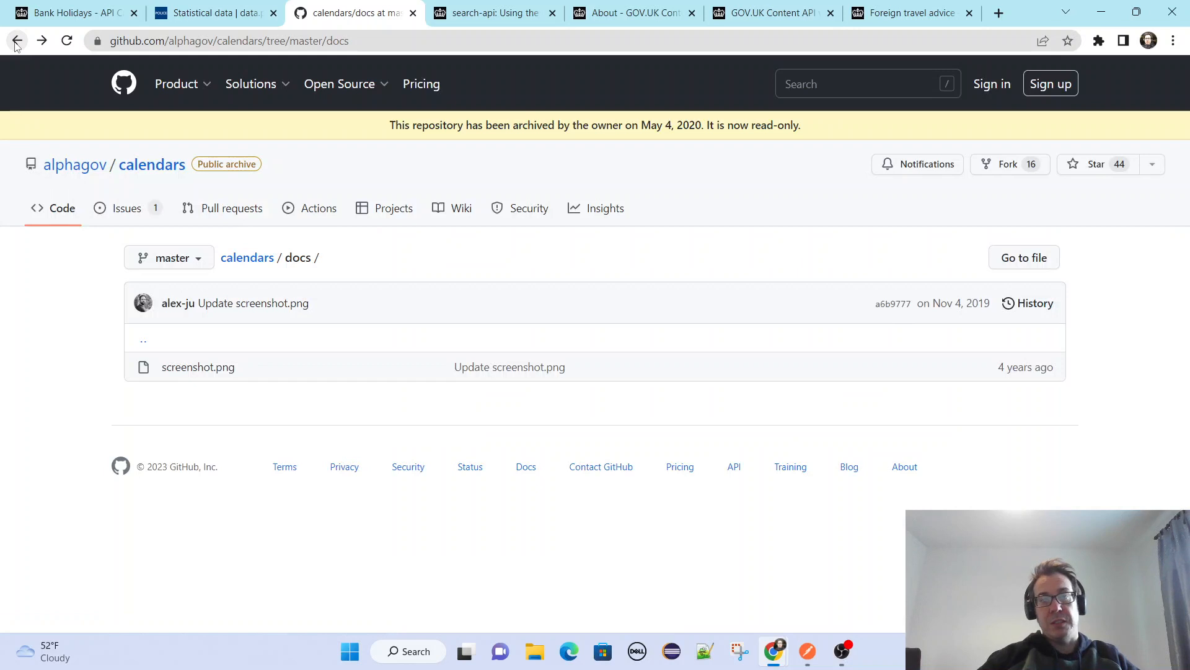
click(17, 41)
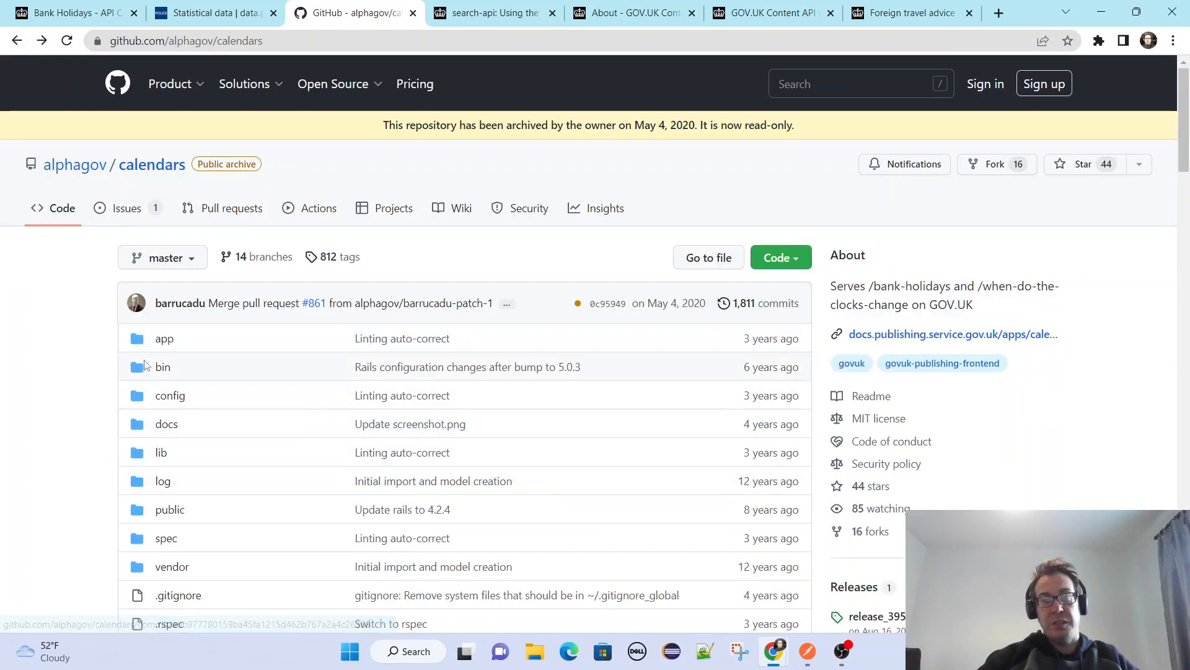
scroll(123, 422, down, 6)
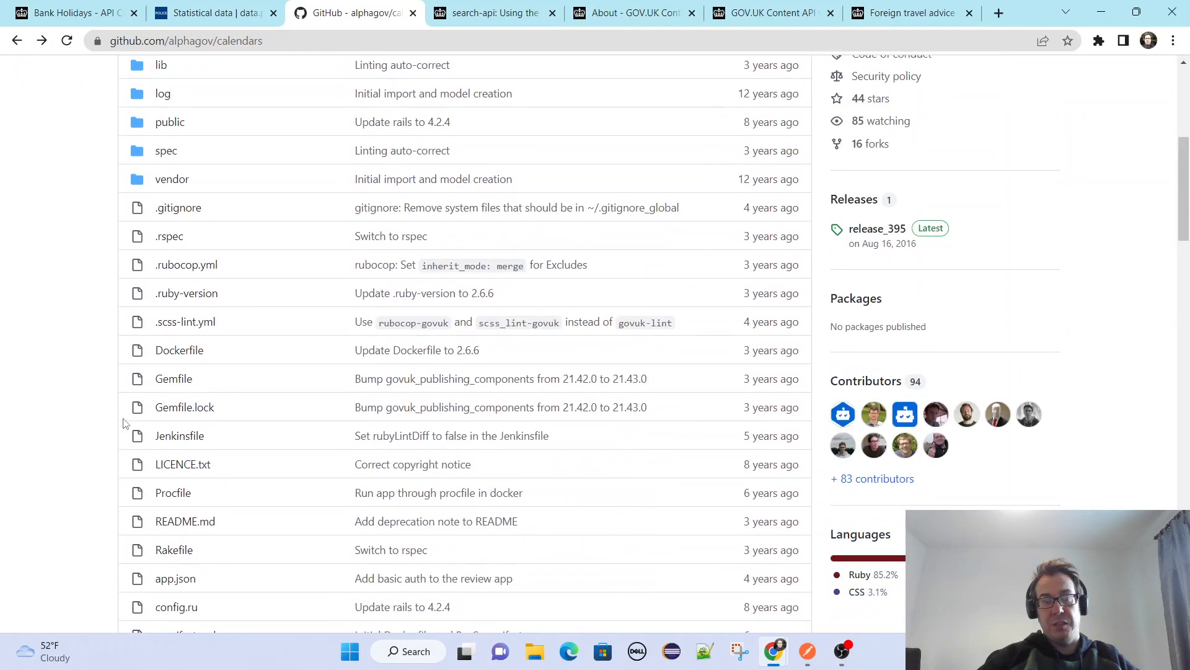
scroll(124, 423, down, 2)
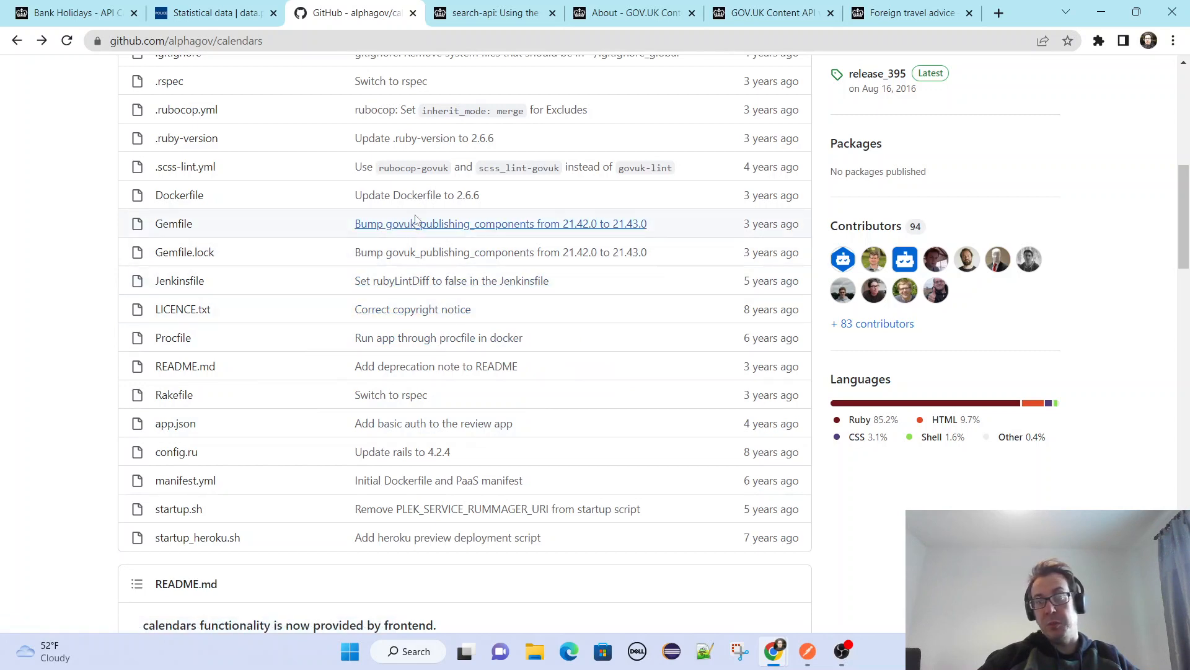
scroll(106, 314, down, 13)
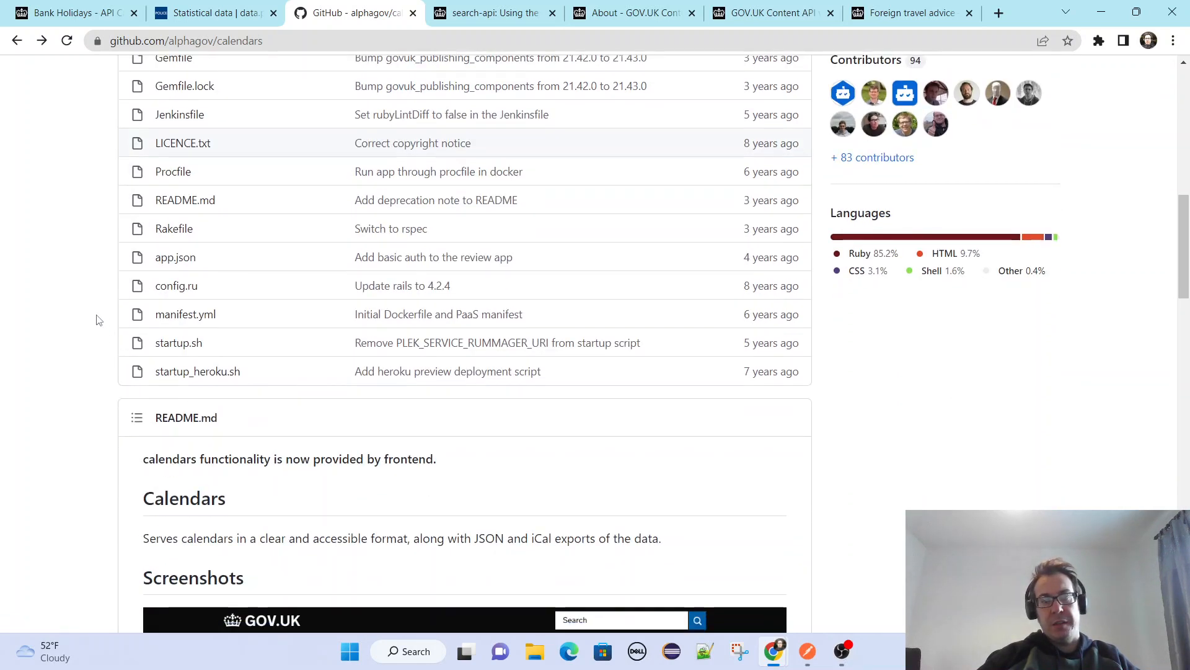
scroll(98, 320, down, 1)
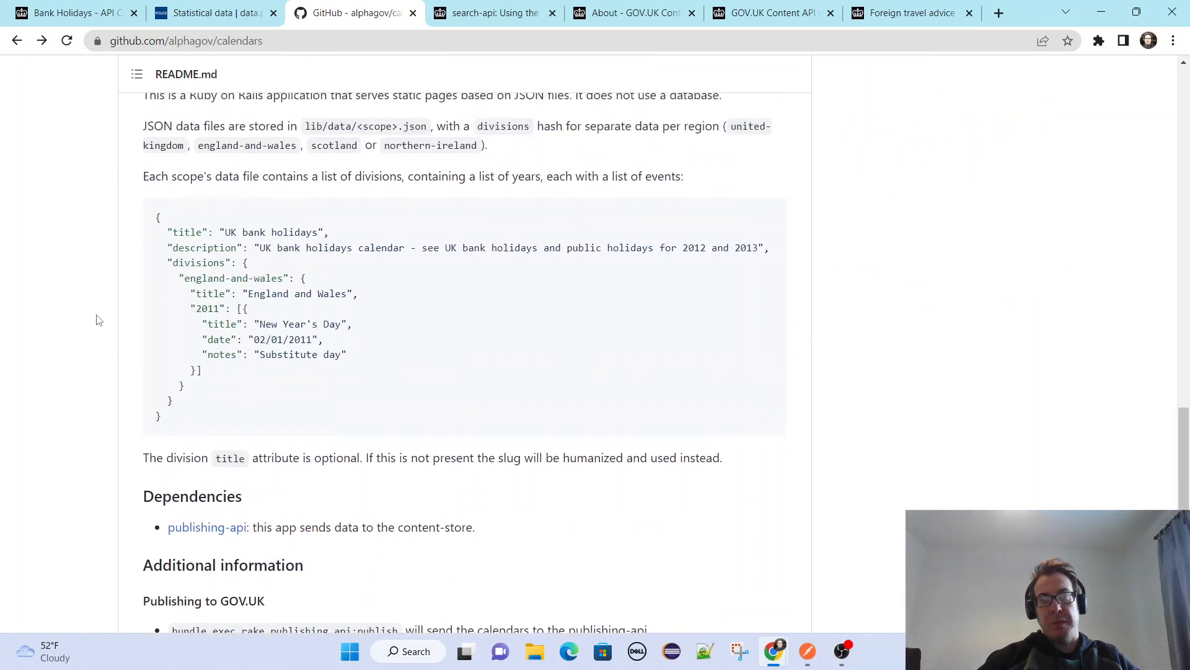
Review the calendars repository's file list and the README's live examples, nomenclature and technical documentation.
scroll(97, 320, up, 8)
scroll(97, 320, up, 3)
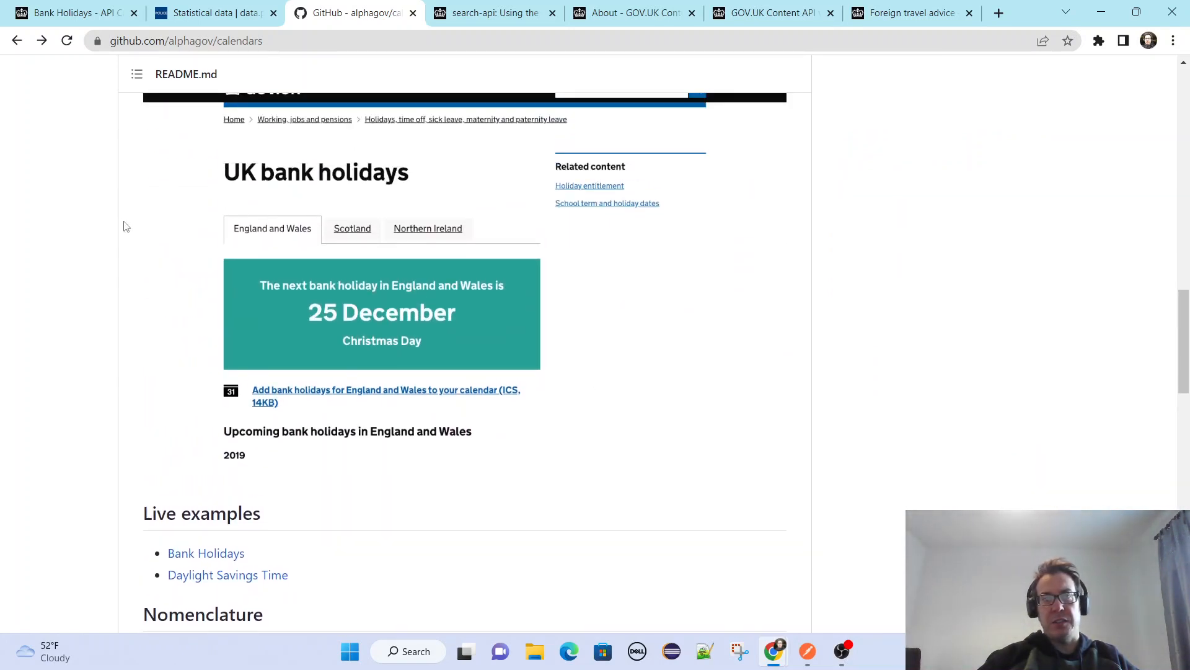
scroll(119, 172, up, 15)
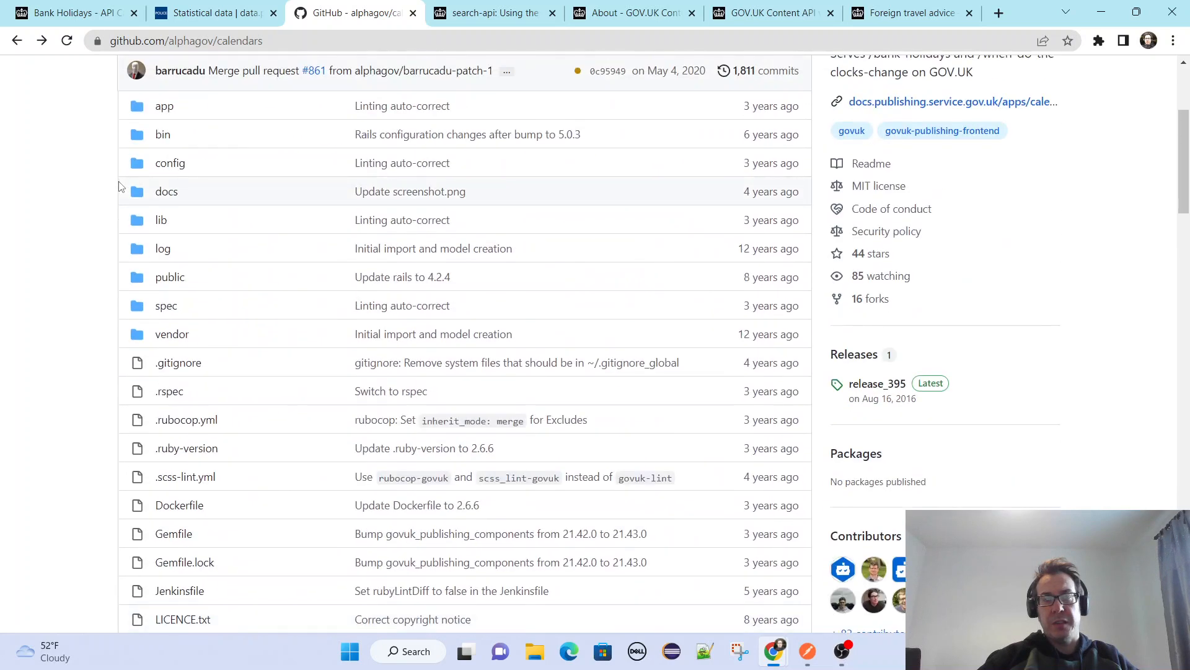
scroll(121, 187, down, 4)
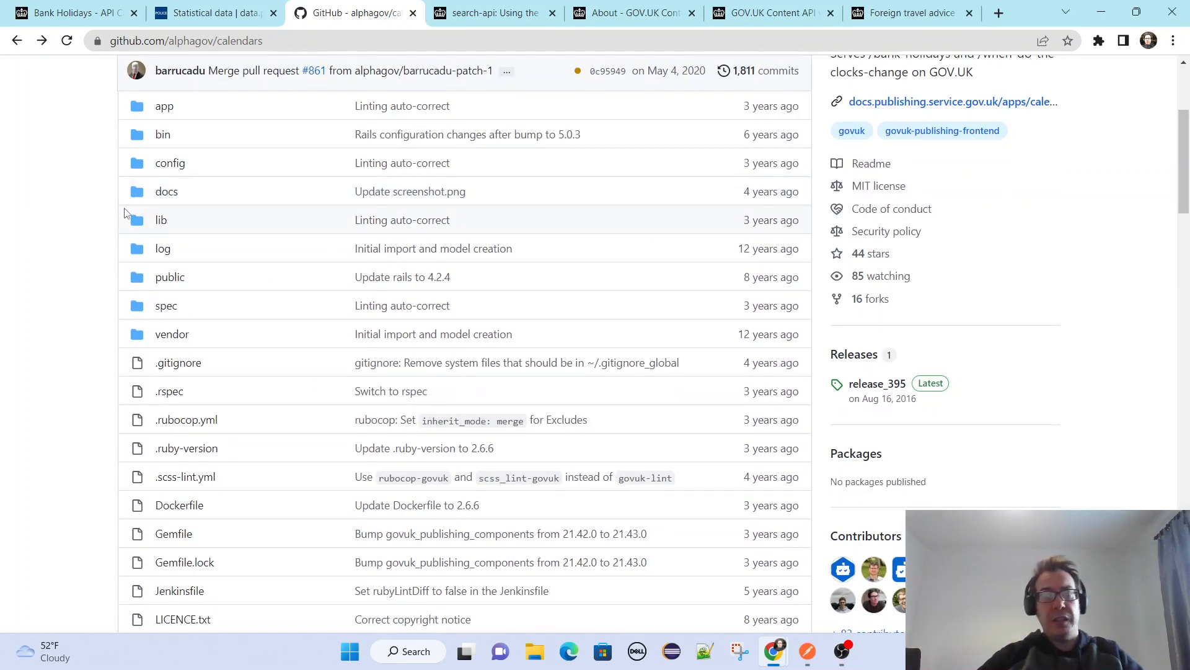
scroll(125, 207, down, 8)
scroll(126, 212, down, 16)
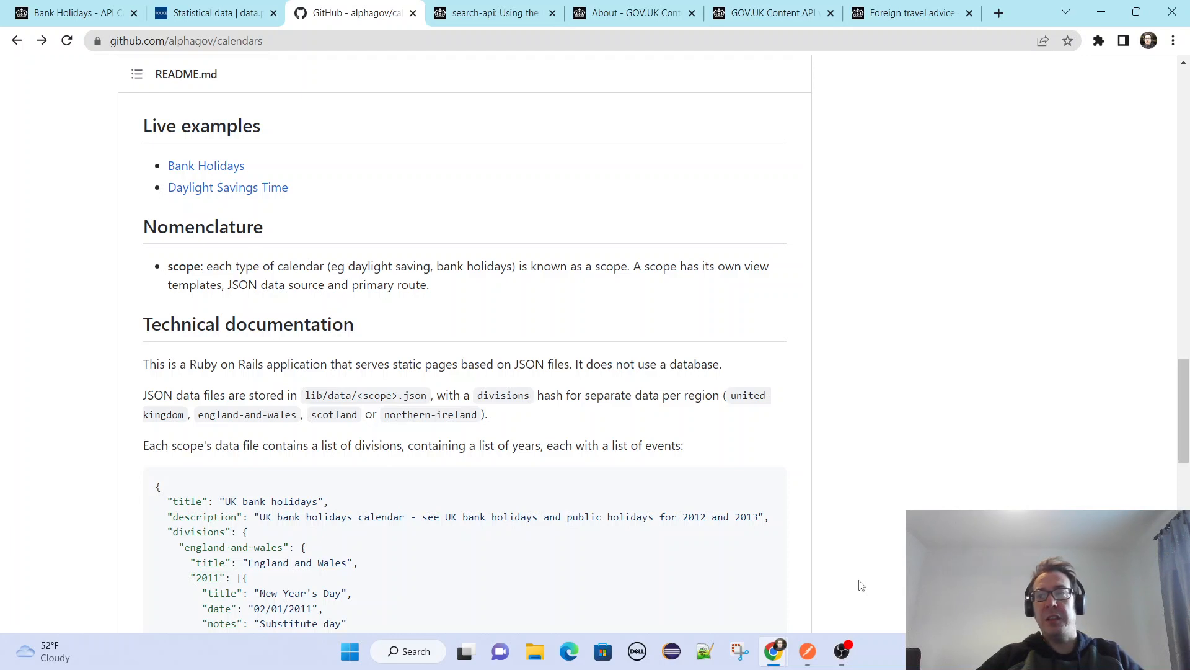
scroll(861, 585, down, 1)
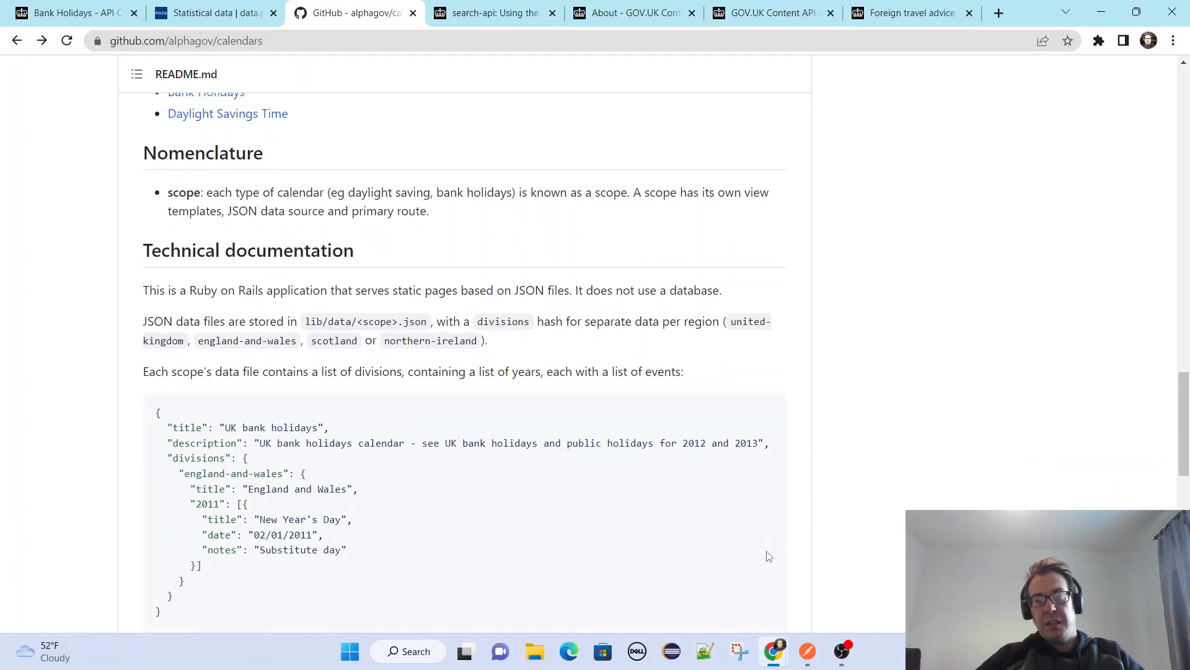
Switch to Postman and send the bankHolidays GET request from the BankHolidays API folder.
click(807, 651)
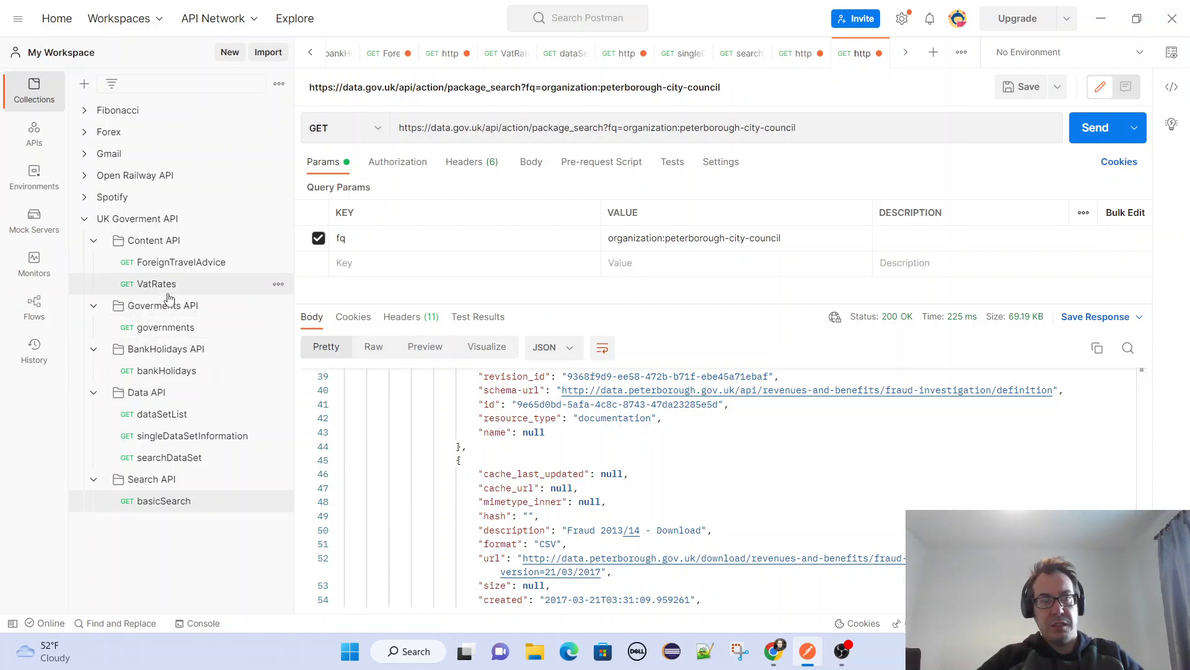
click(166, 372)
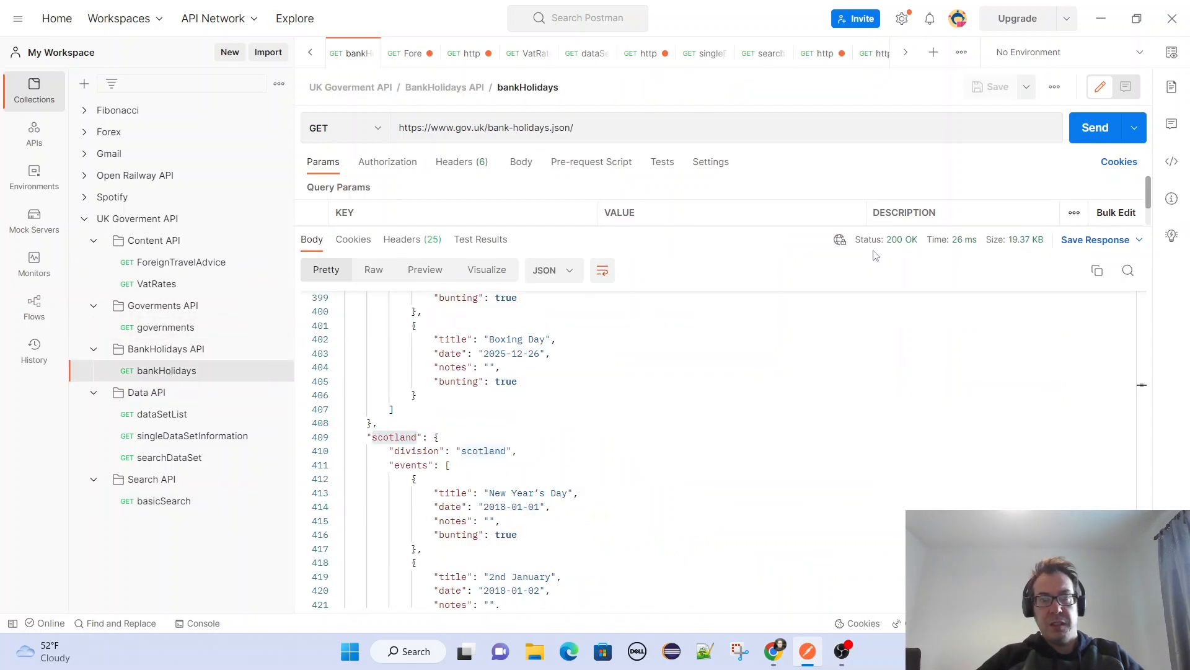
click(1089, 126)
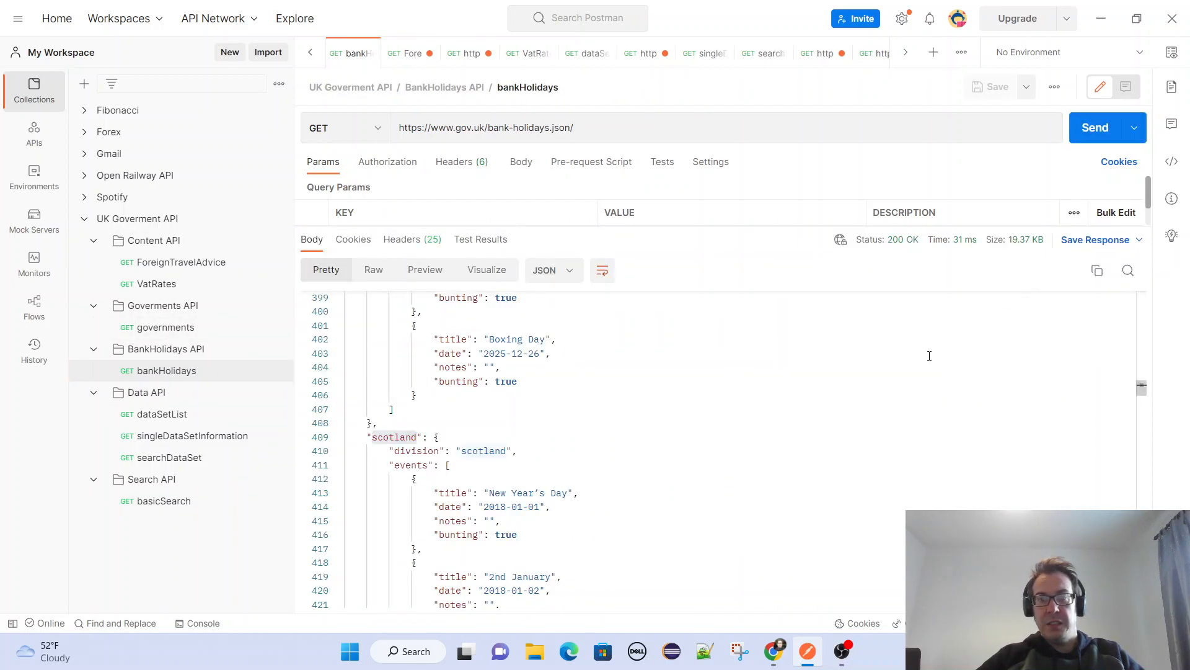
Go to the start of the bank holidays response and highlight the england-and-wales key.
scroll(920, 356, down, 5)
scroll(920, 356, down, 5)
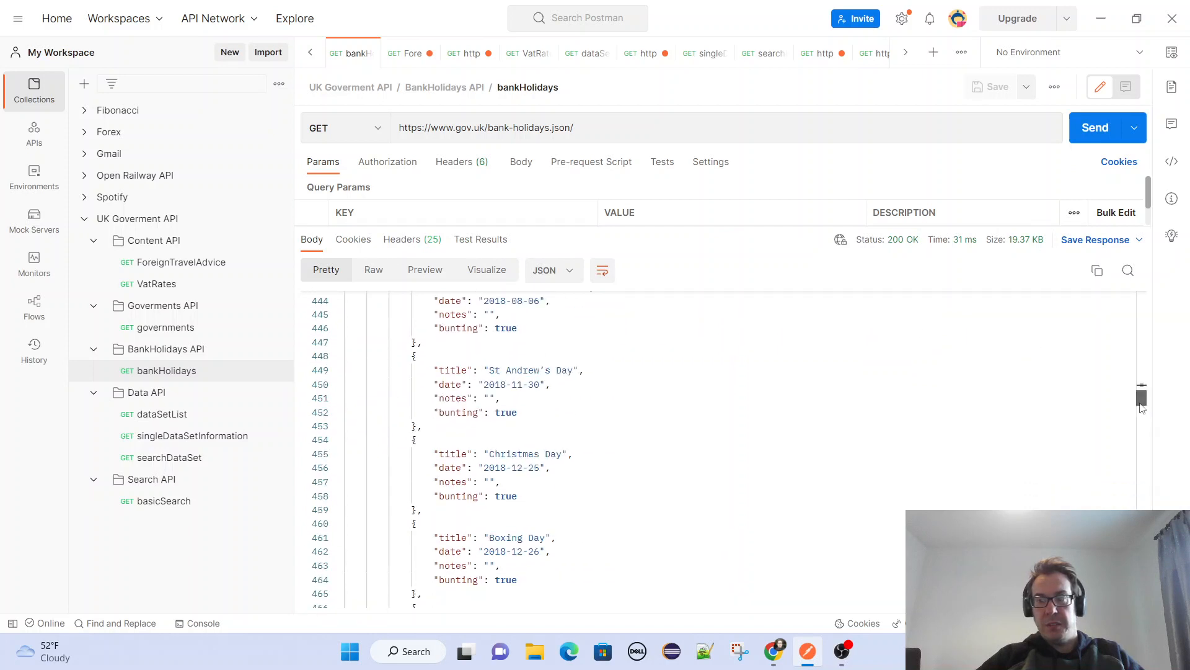
drag(1142, 400, 1139, 277)
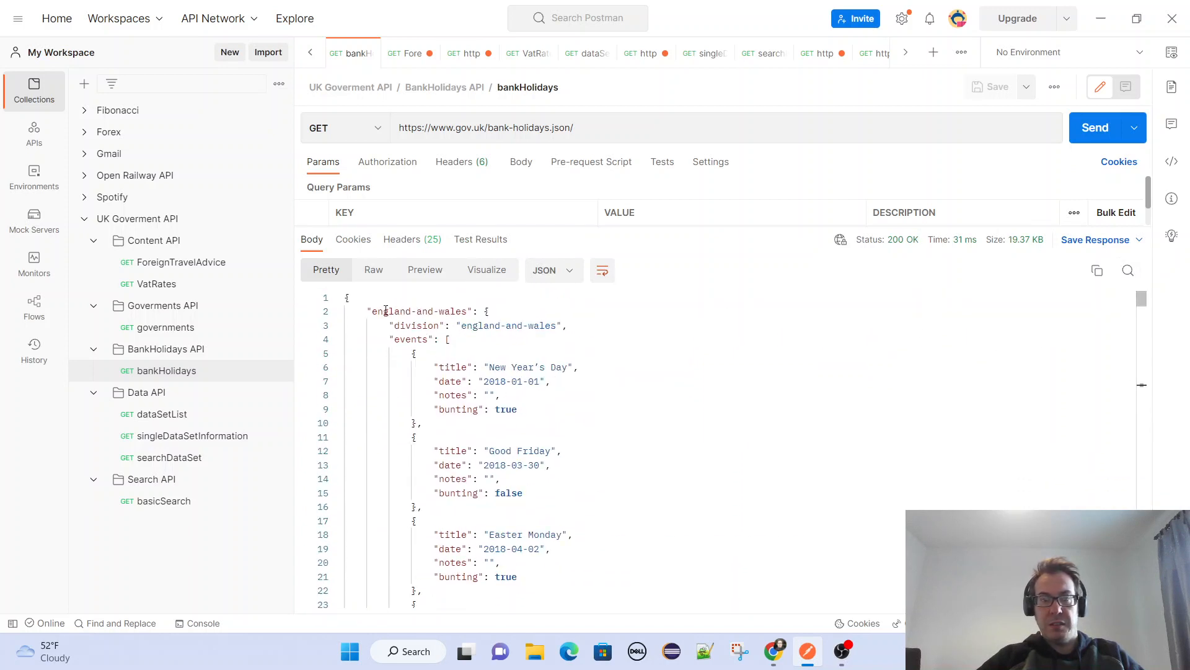
drag(370, 310, 469, 315)
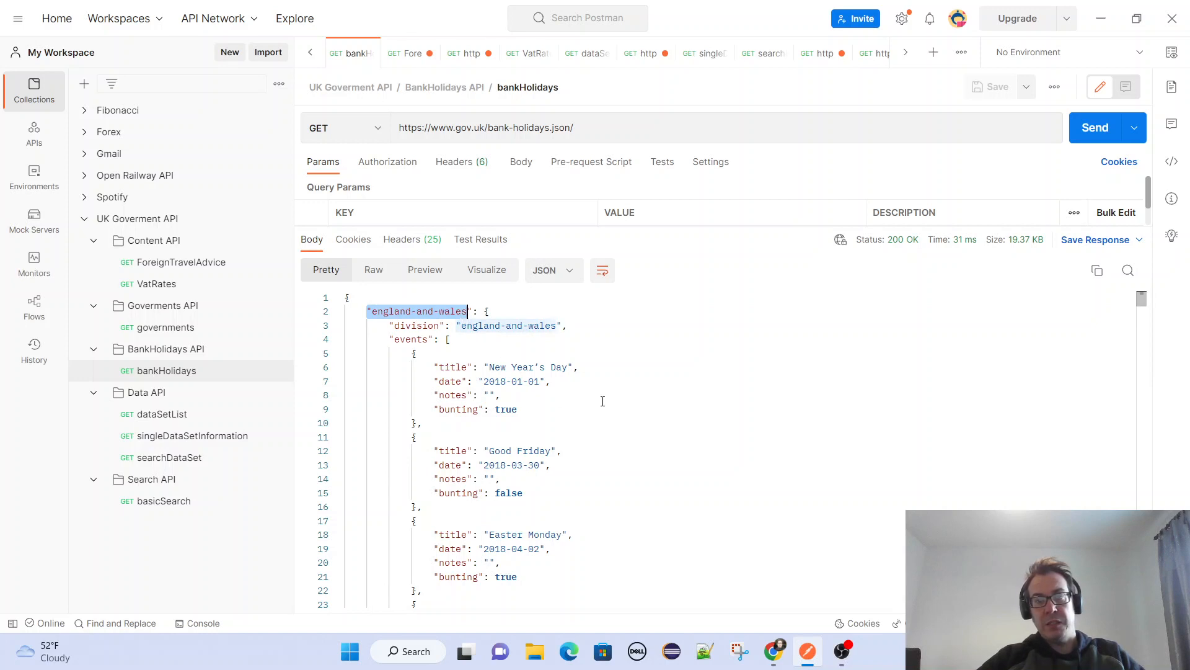
scroll(637, 397, down, 2)
scroll(618, 357, up, 2)
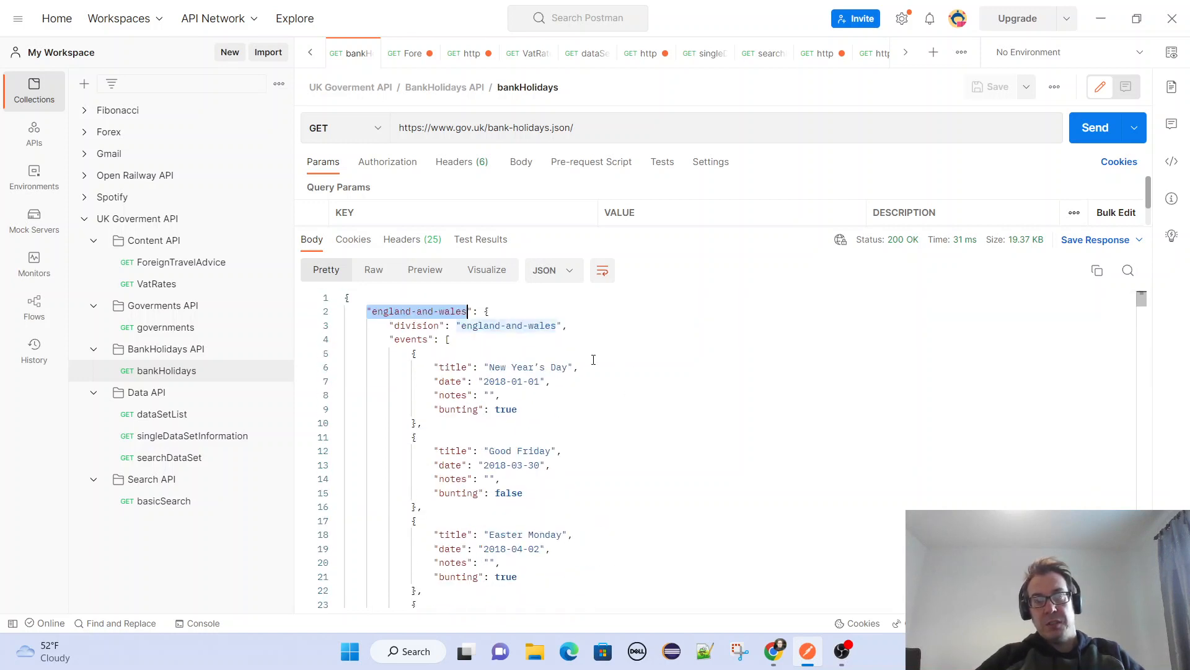
Highlight the year in the first New Year's Day date and review the england-and-wales events up to the start of the scotland section.
double_click(504, 381)
scroll(548, 376, down, 20)
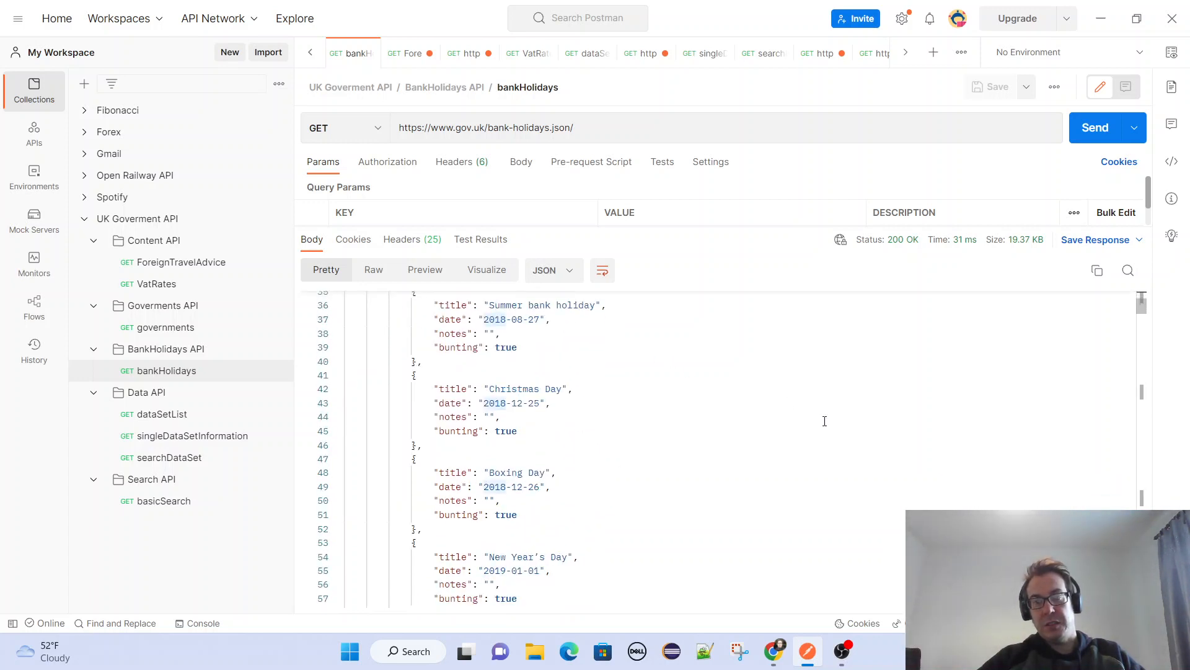
scroll(854, 431, down, 20)
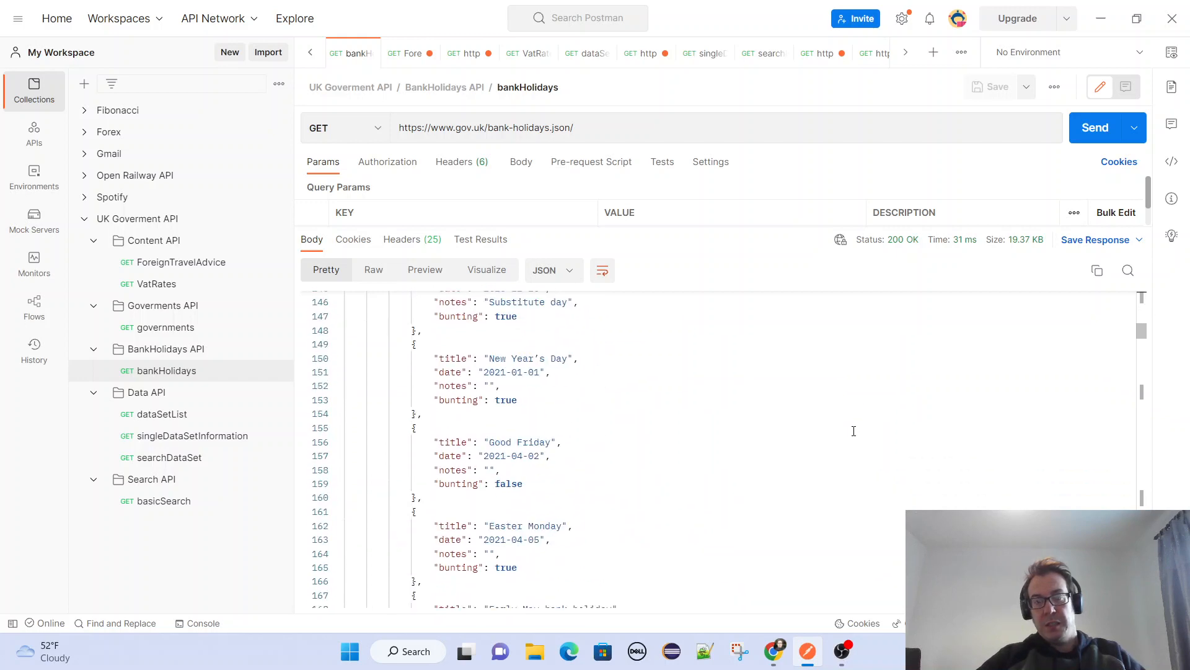
scroll(854, 431, down, 20)
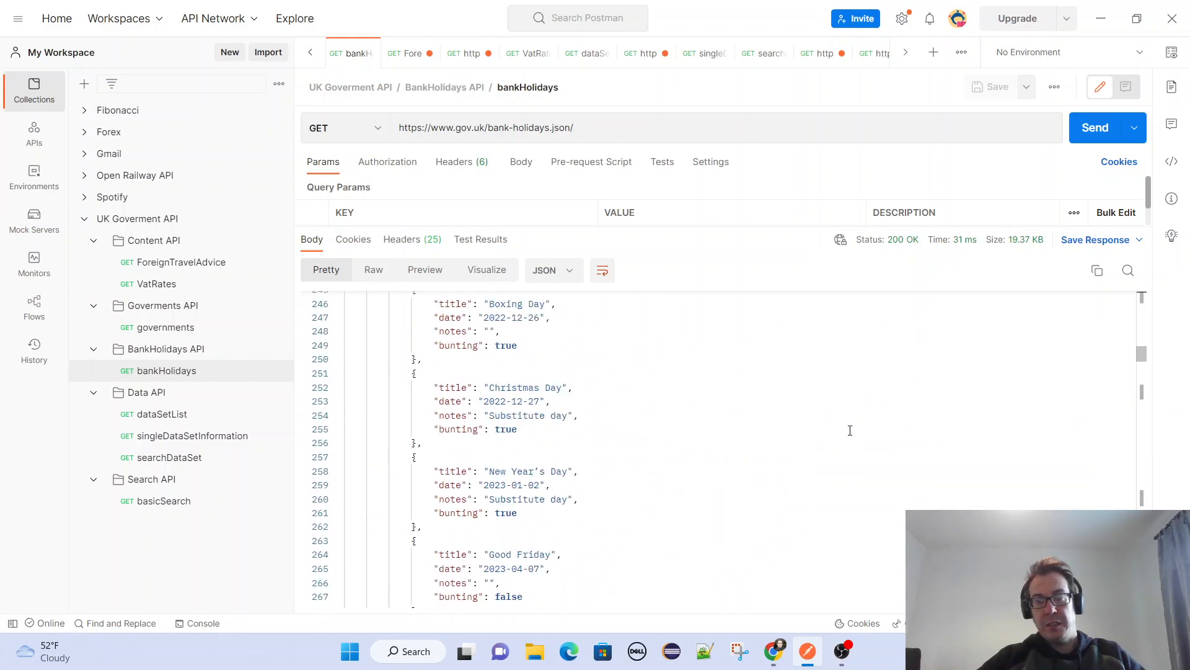
scroll(752, 403, down, 7)
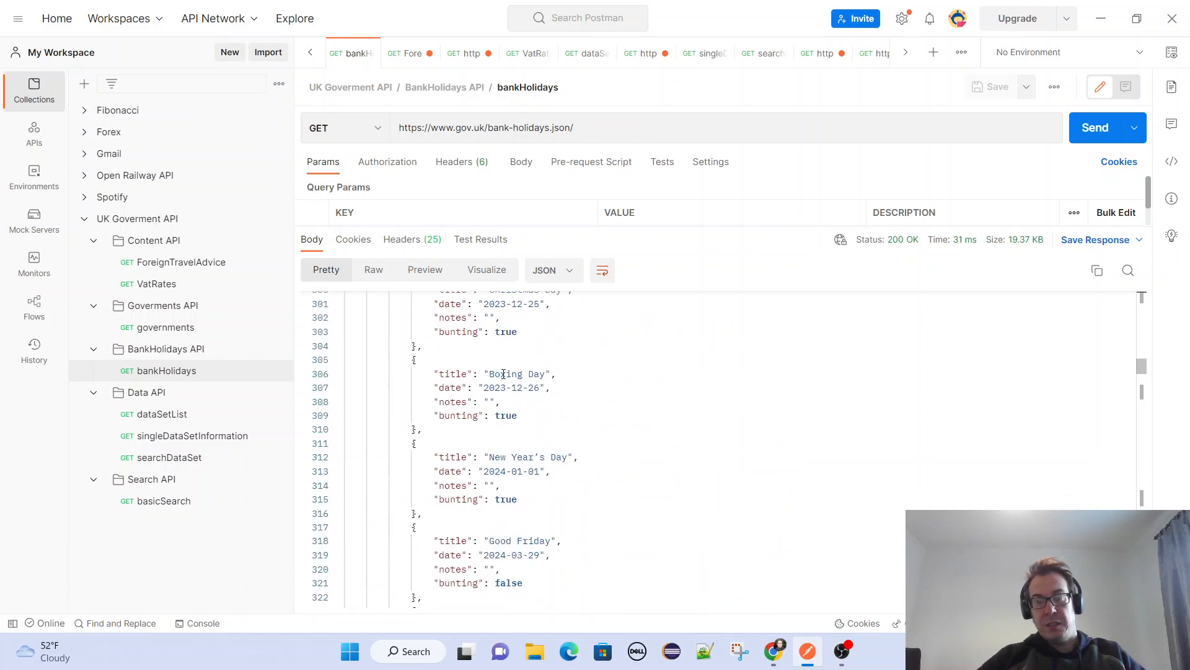
scroll(534, 385, down, 18)
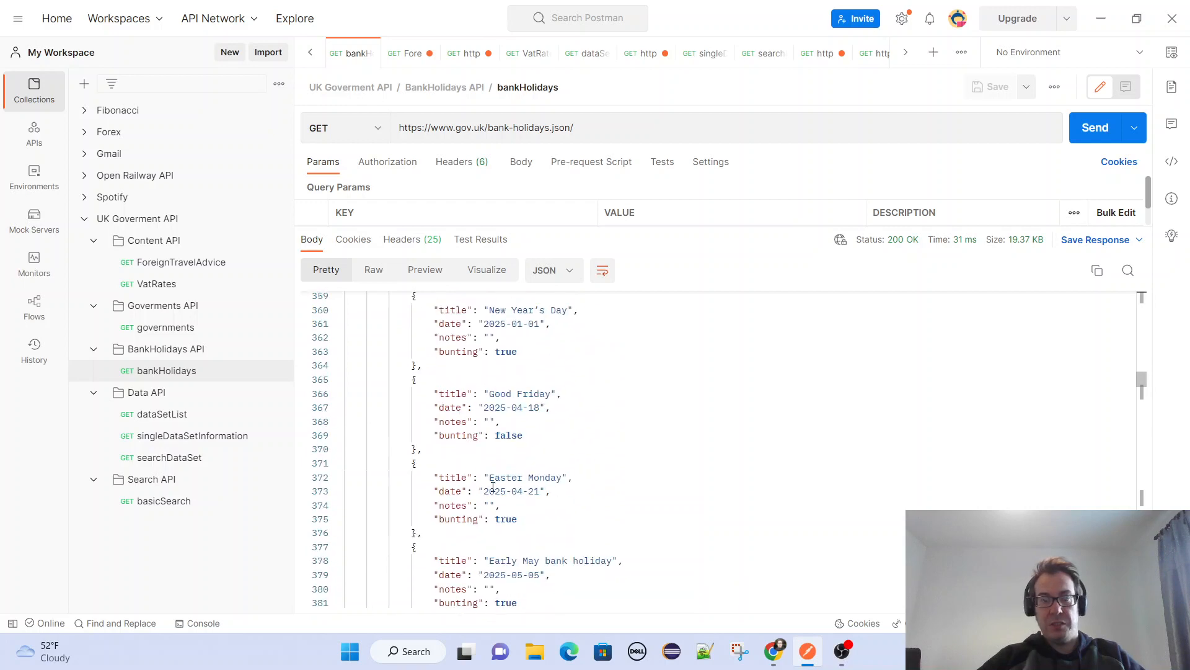
scroll(493, 487, down, 8)
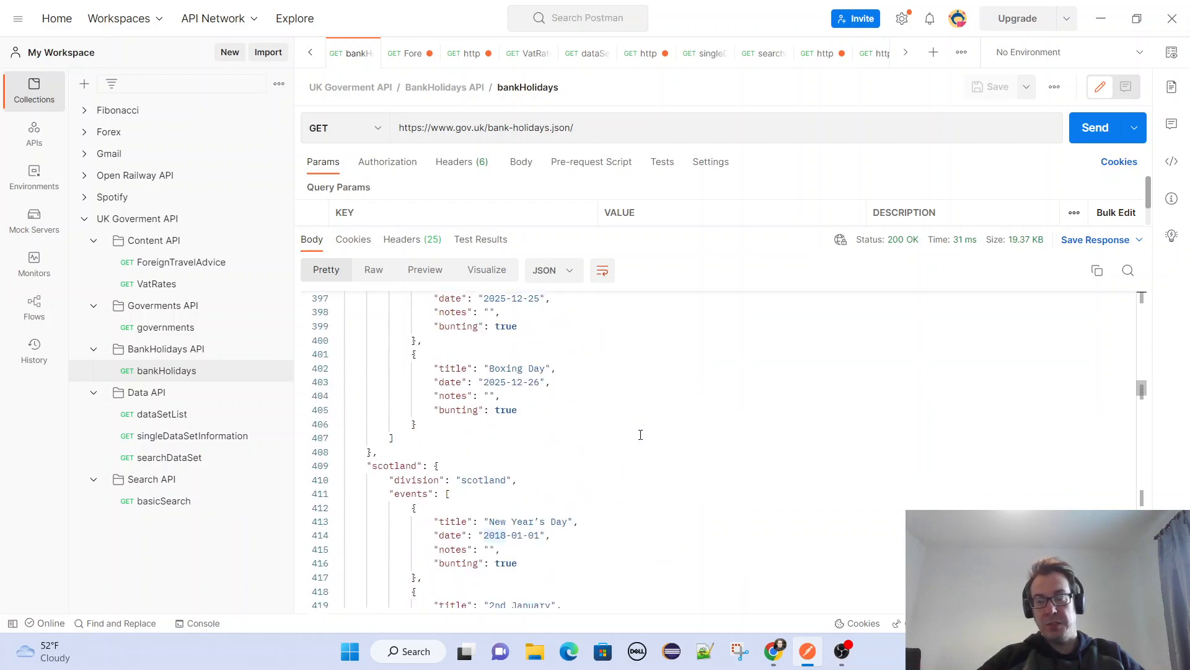
scroll(646, 432, down, 6)
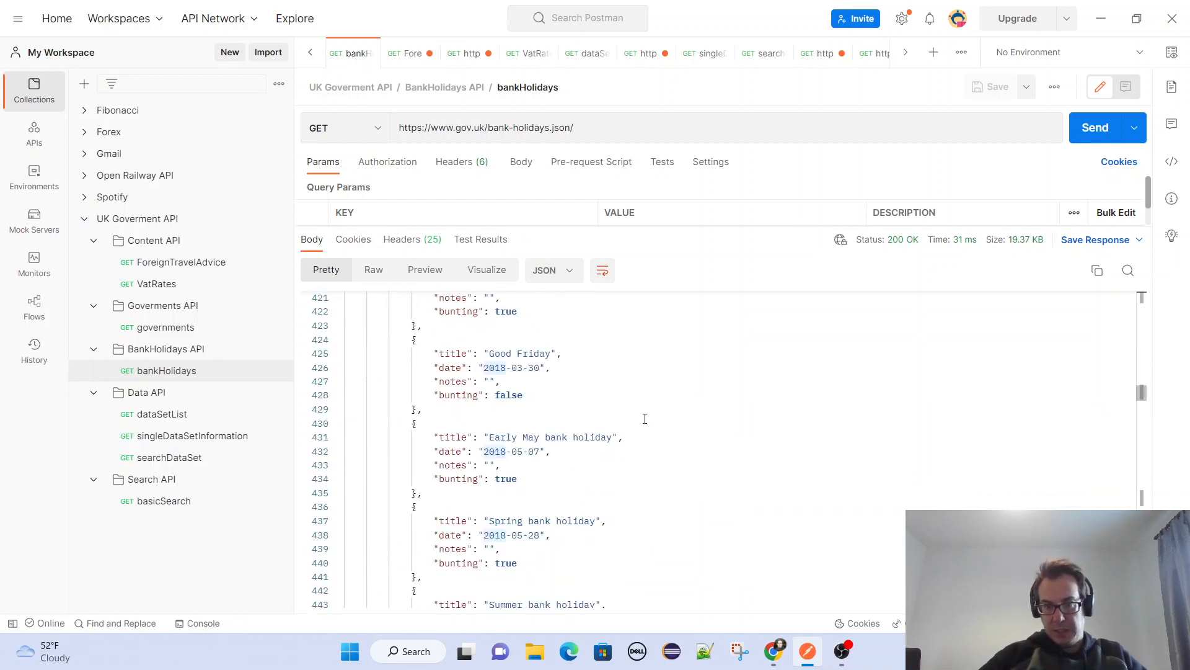
Highlight the scotland key in the response and review the titles and dates of its bank holiday events.
scroll(645, 418, up, 6)
double_click(408, 388)
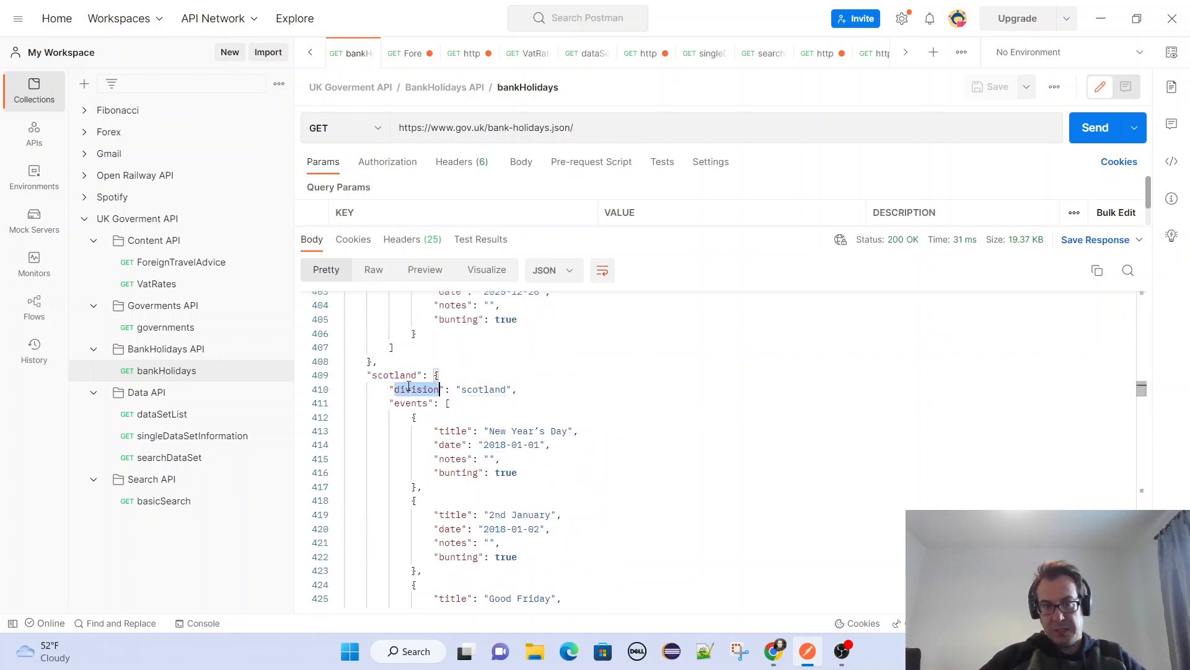
double_click(405, 375)
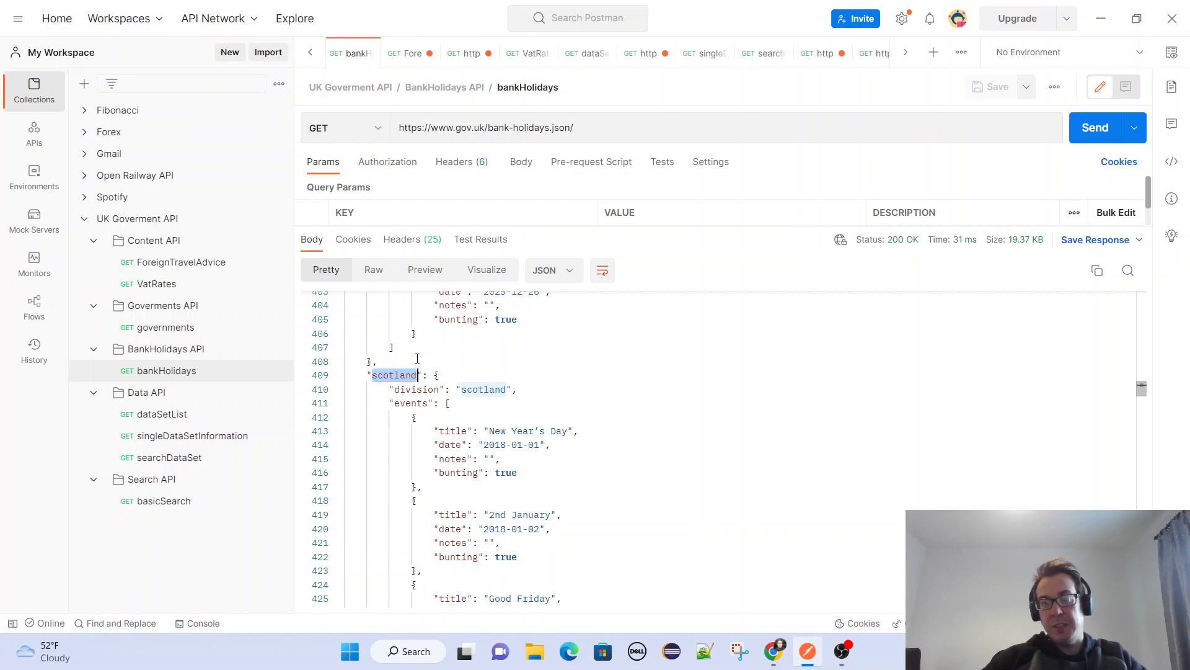
scroll(520, 395, down, 20)
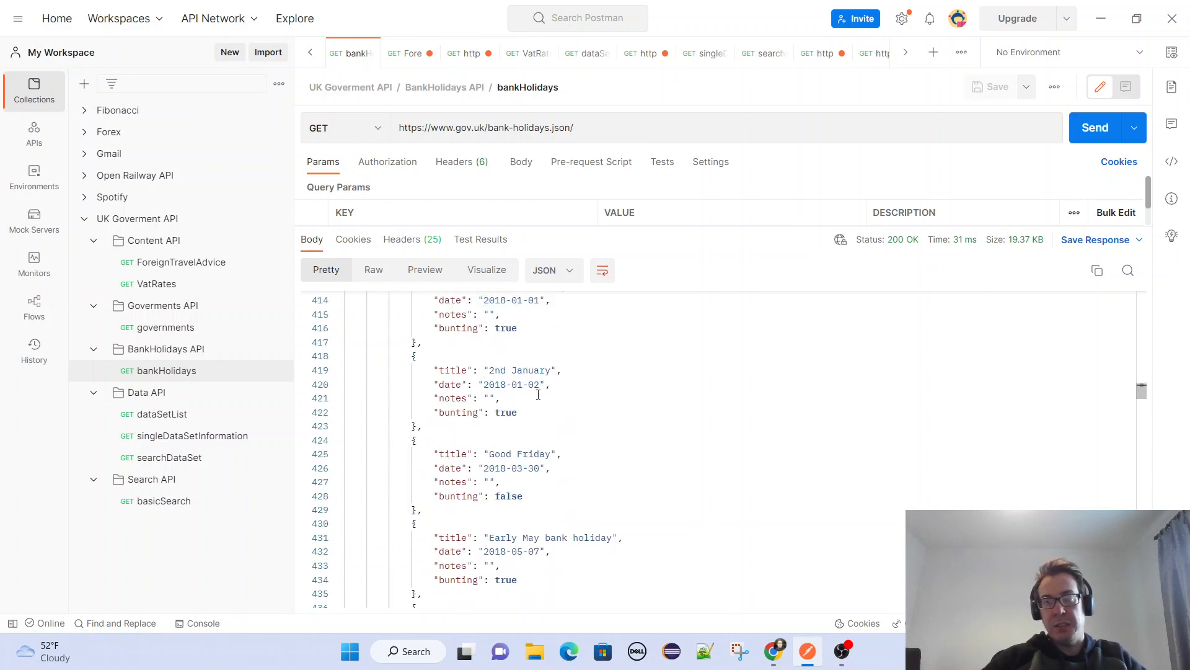
scroll(534, 396, down, 20)
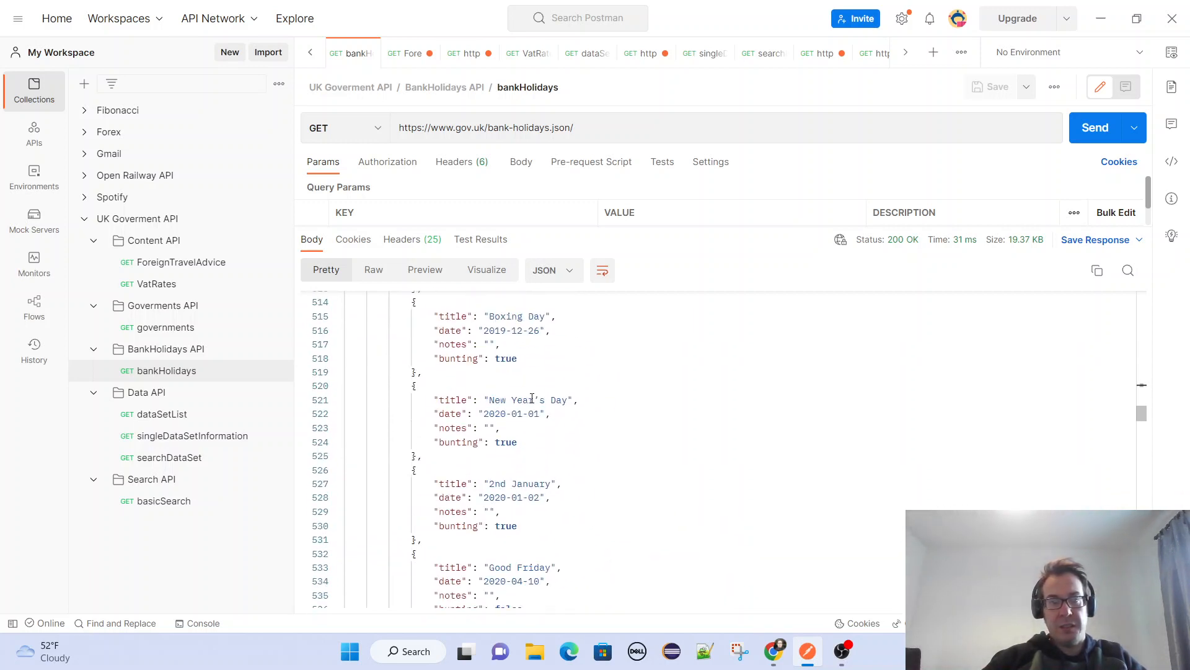
scroll(532, 394, down, 19)
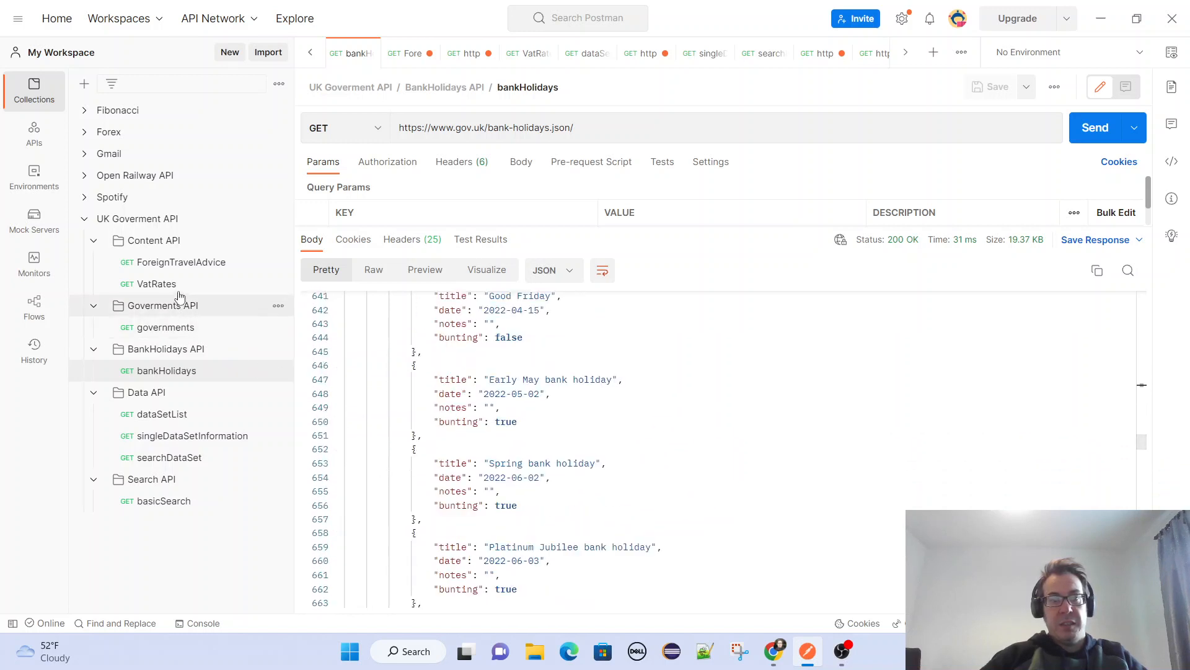
Open the VatRates request in the Content API folder and send it.
click(144, 285)
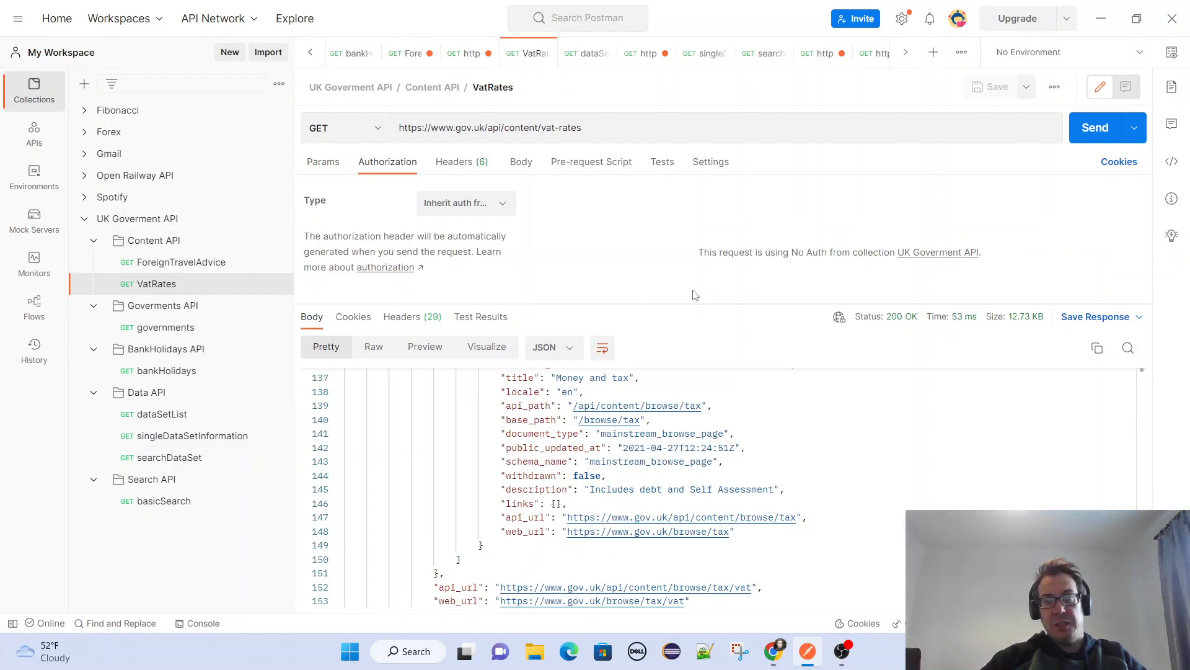
click(615, 128)
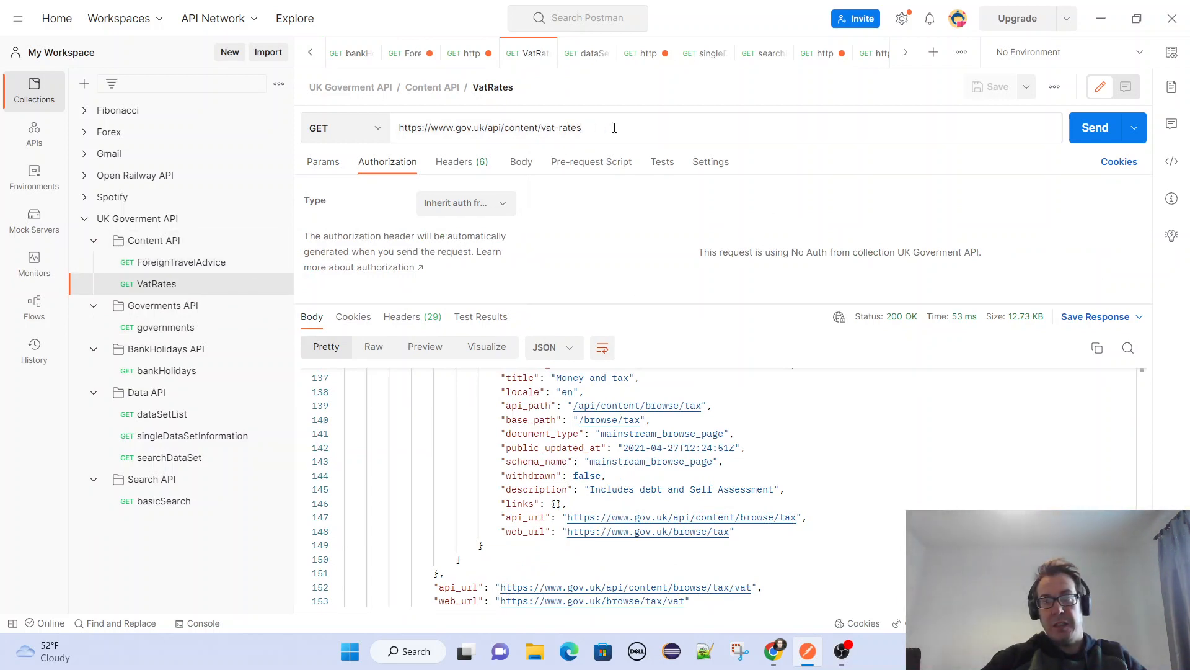
click(1093, 129)
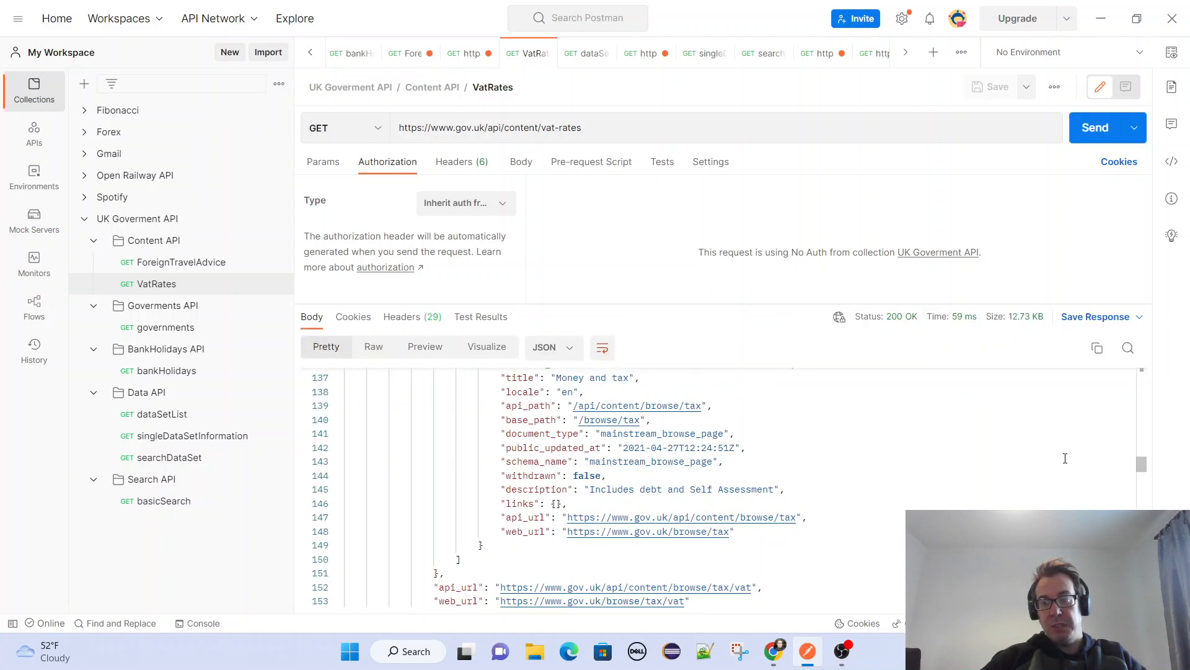
Review the VAT rates response from its beginning and highlight the related item title "Tax on shopping and services".
drag(1142, 465, 1130, 325)
scroll(774, 436, down, 5)
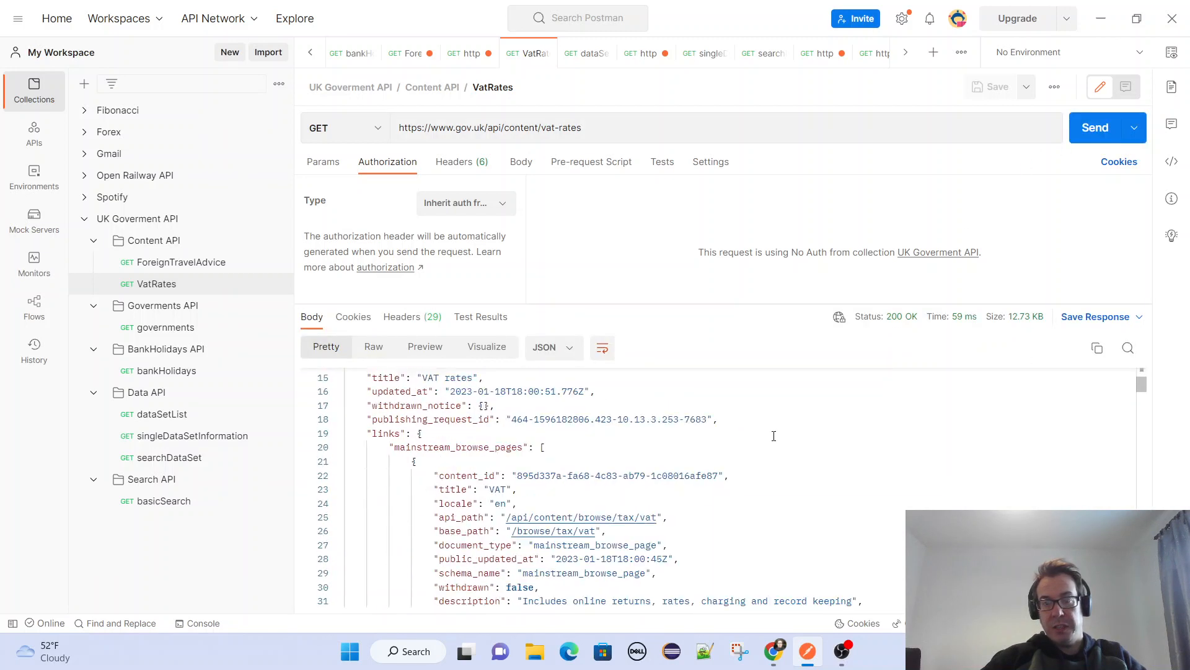
scroll(489, 433, down, 2)
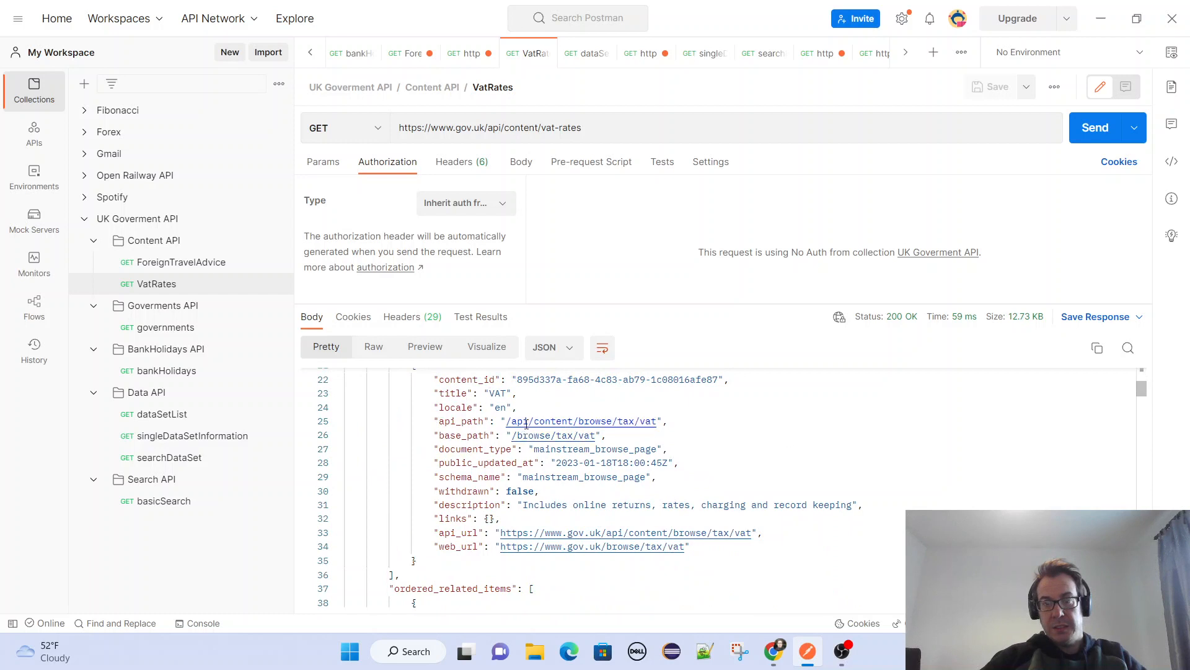
scroll(527, 429, down, 3)
scroll(555, 426, down, 3)
scroll(500, 431, up, 1)
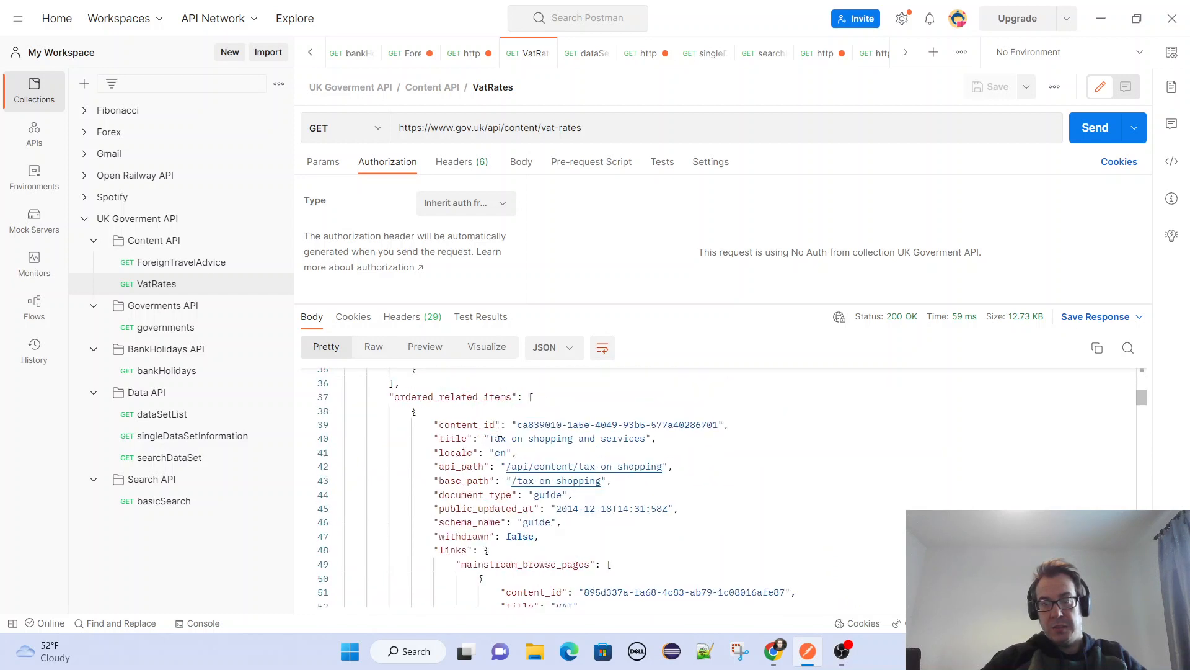
drag(489, 437, 659, 439)
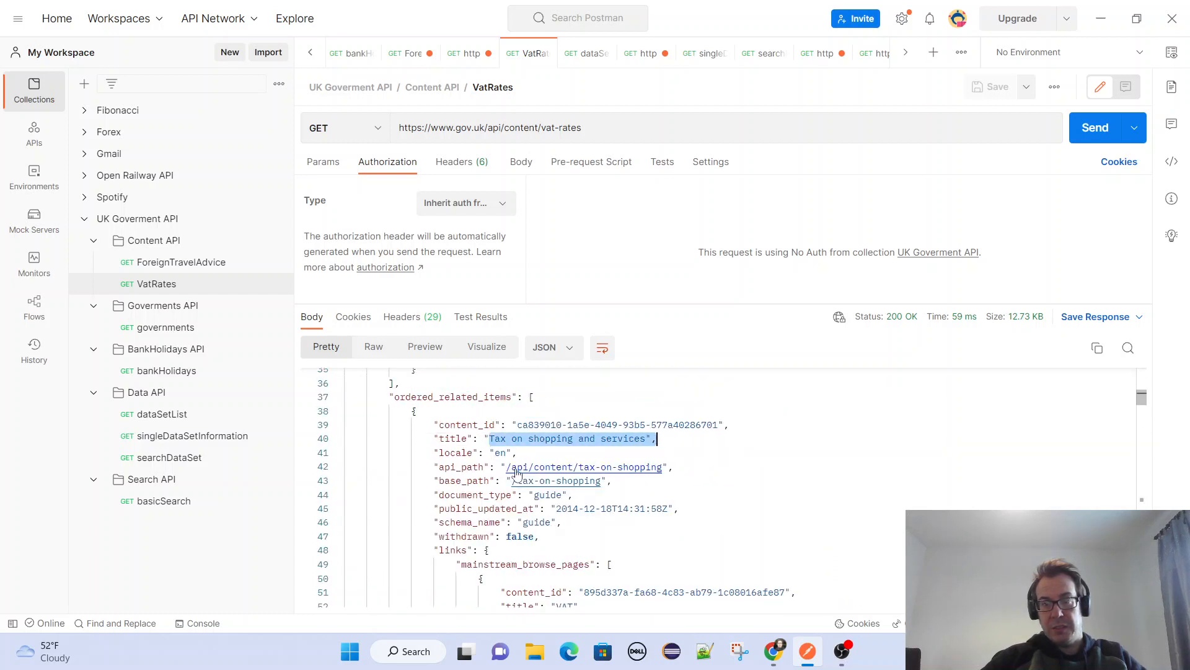
Examine the organisations, parent and primary_publishing_organisation sections of the VAT rates response.
scroll(439, 465, down, 5)
scroll(489, 461, down, 10)
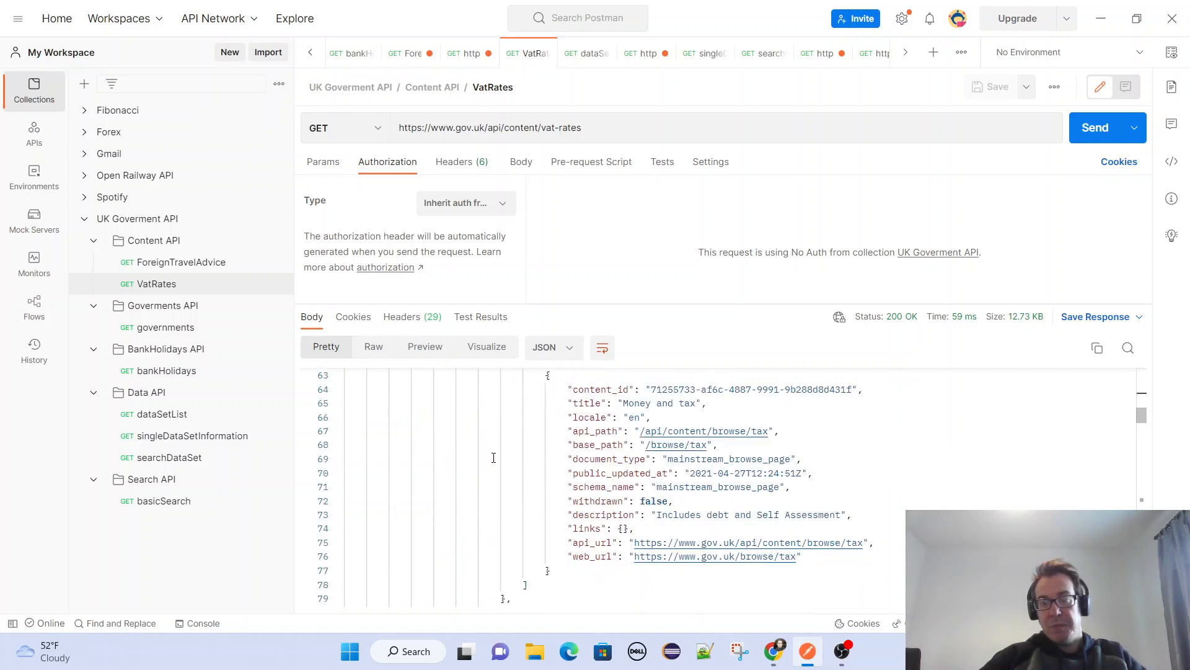
scroll(503, 462, down, 10)
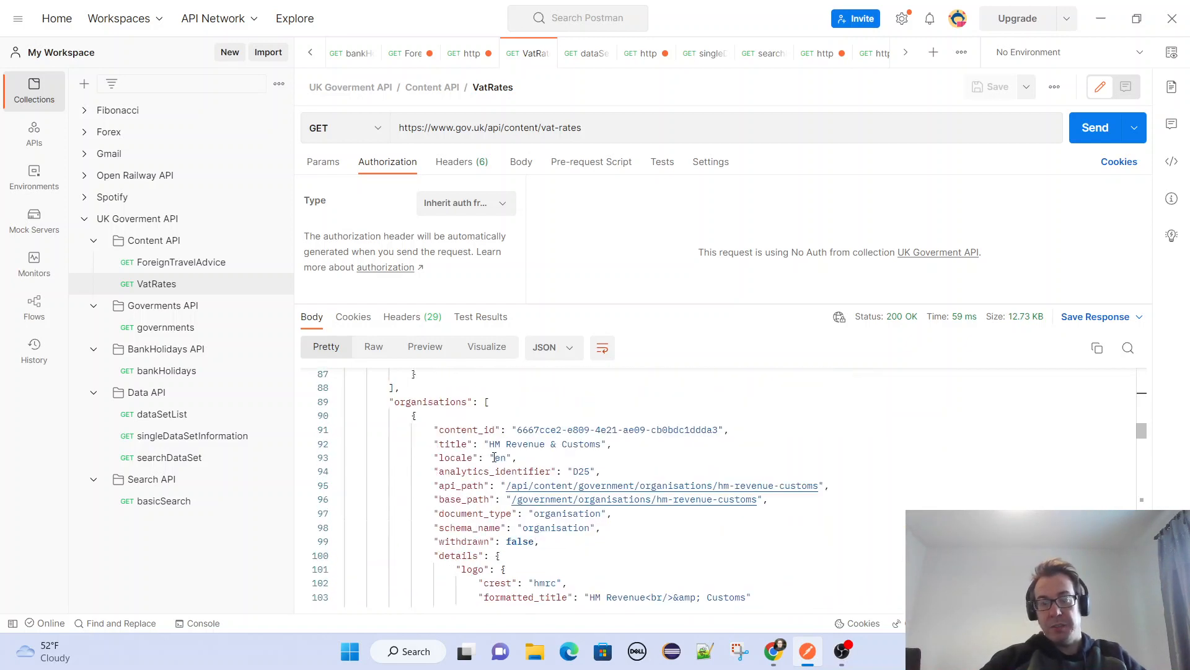
scroll(447, 462, down, 8)
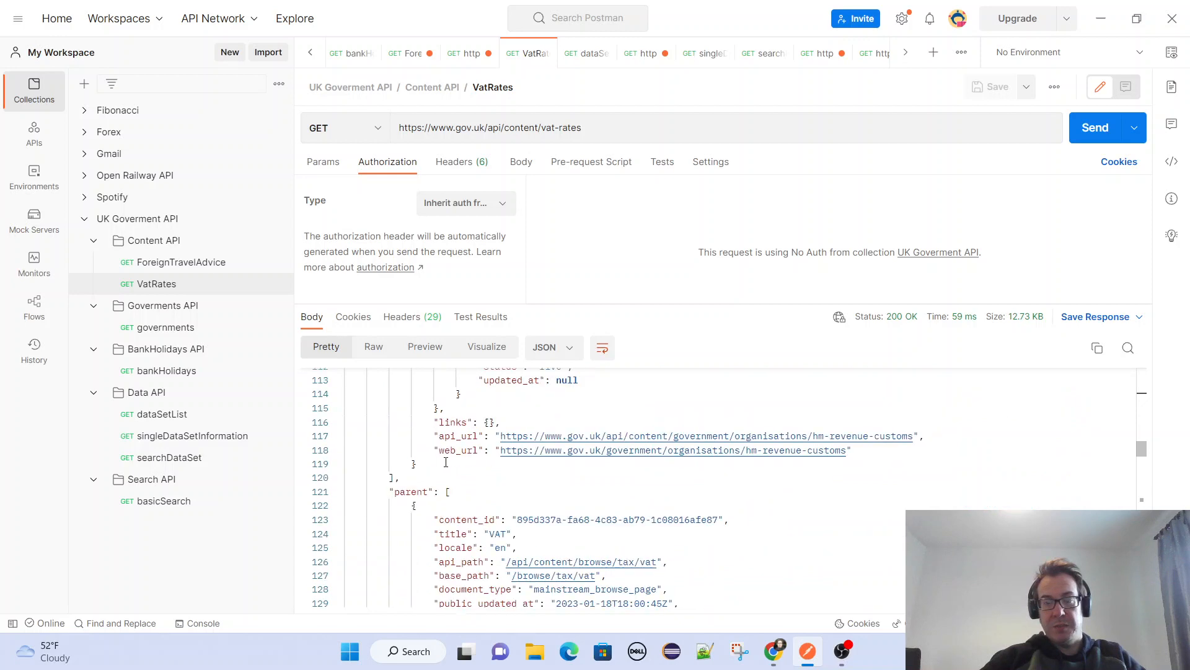
scroll(410, 466, down, 18)
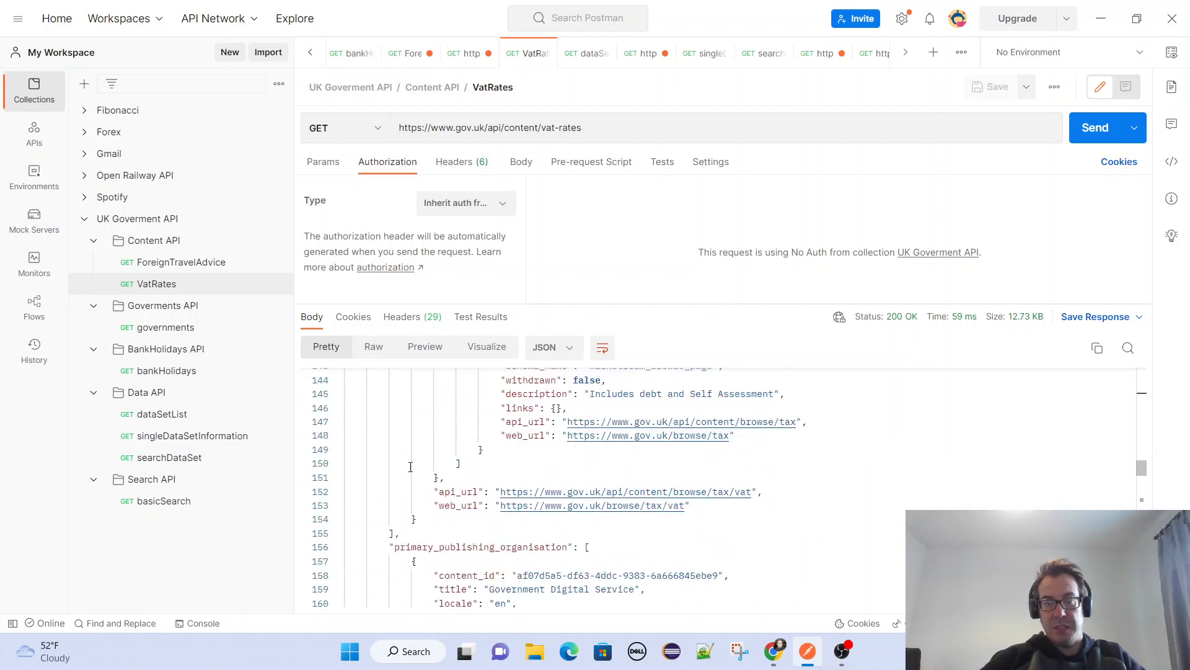
Skim the rest of the VAT rates response, and open the basicSearch request to review its passport search response.
scroll(410, 466, down, 17)
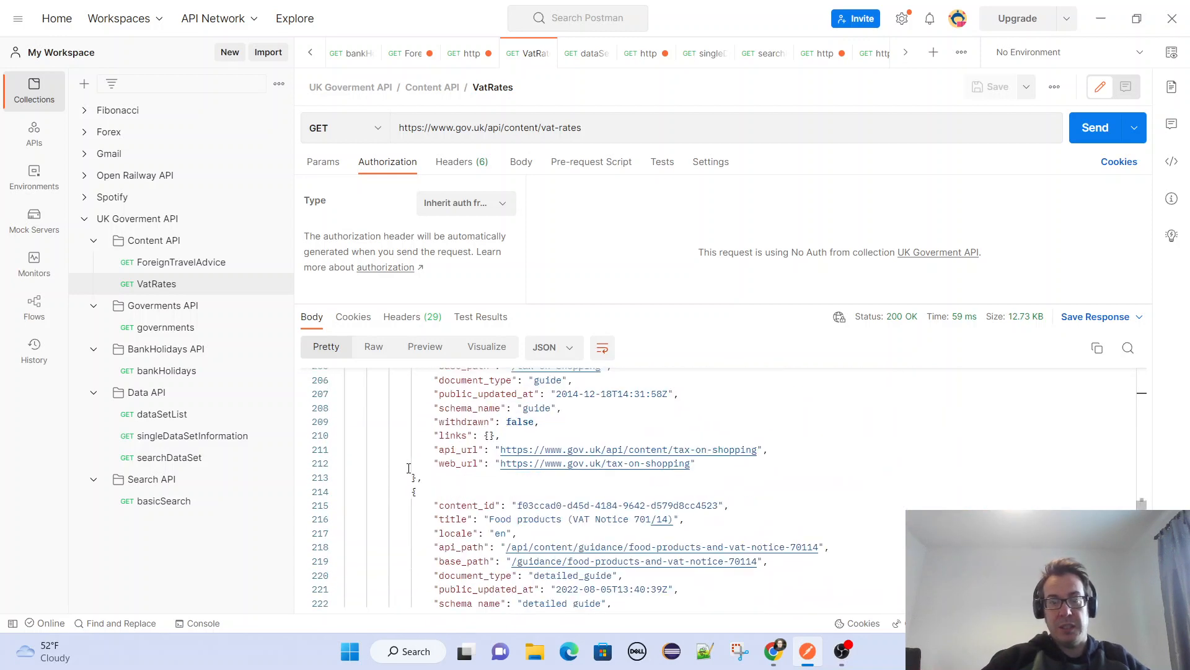
scroll(409, 468, down, 7)
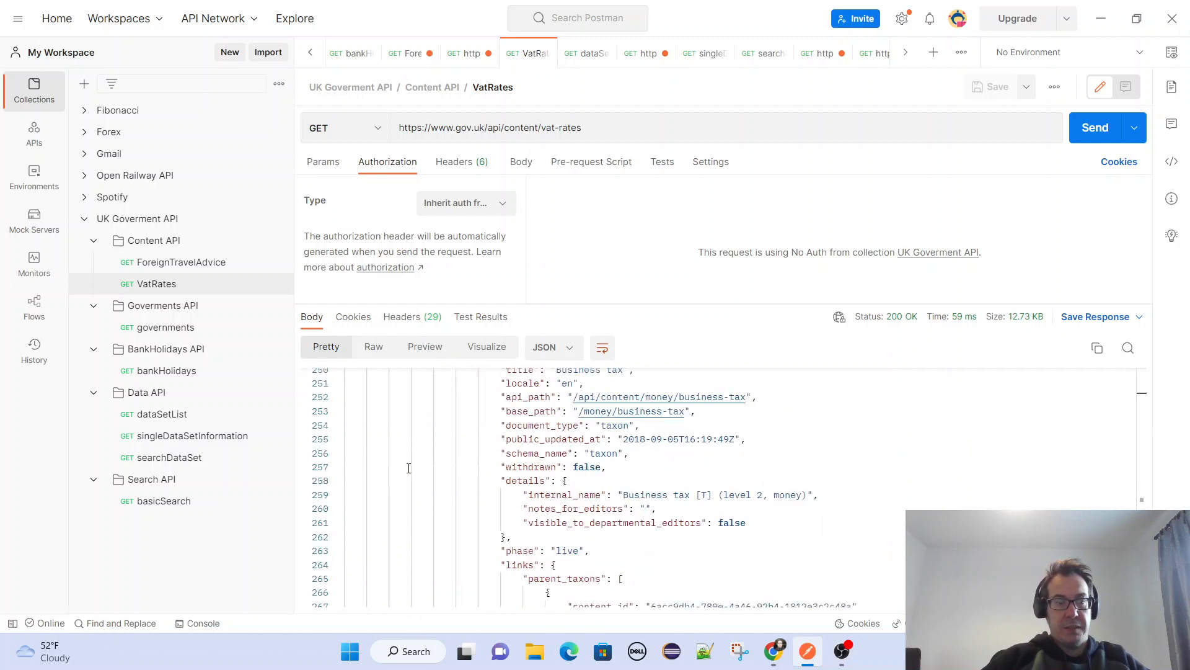
click(167, 501)
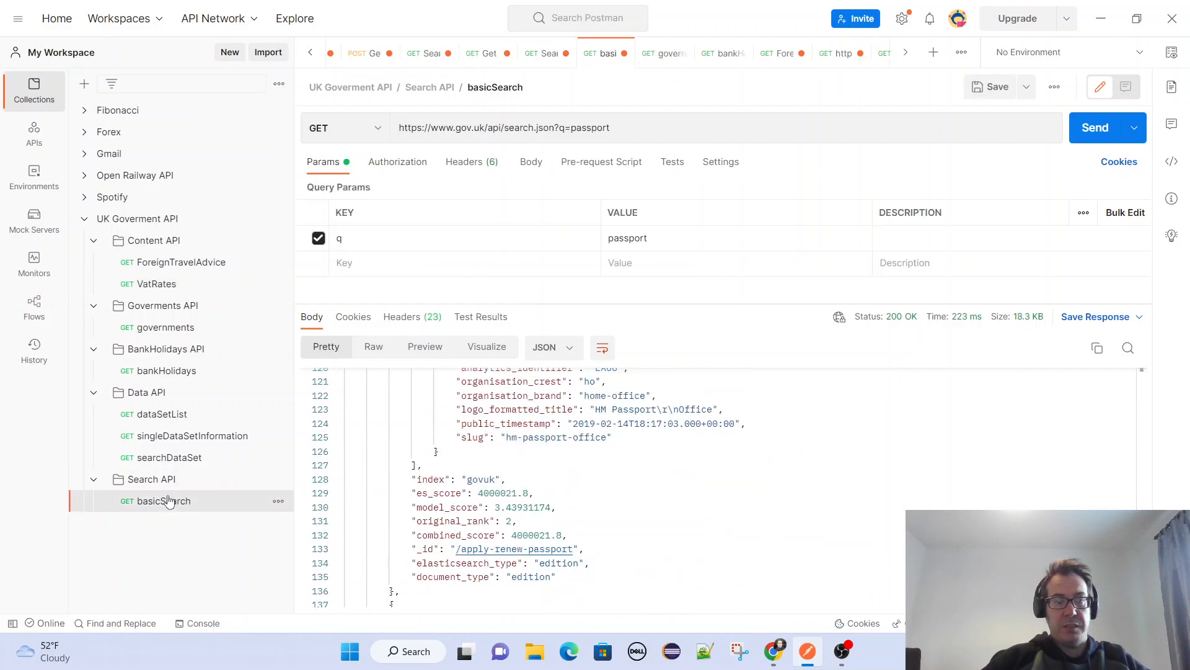
scroll(488, 463, down, 2)
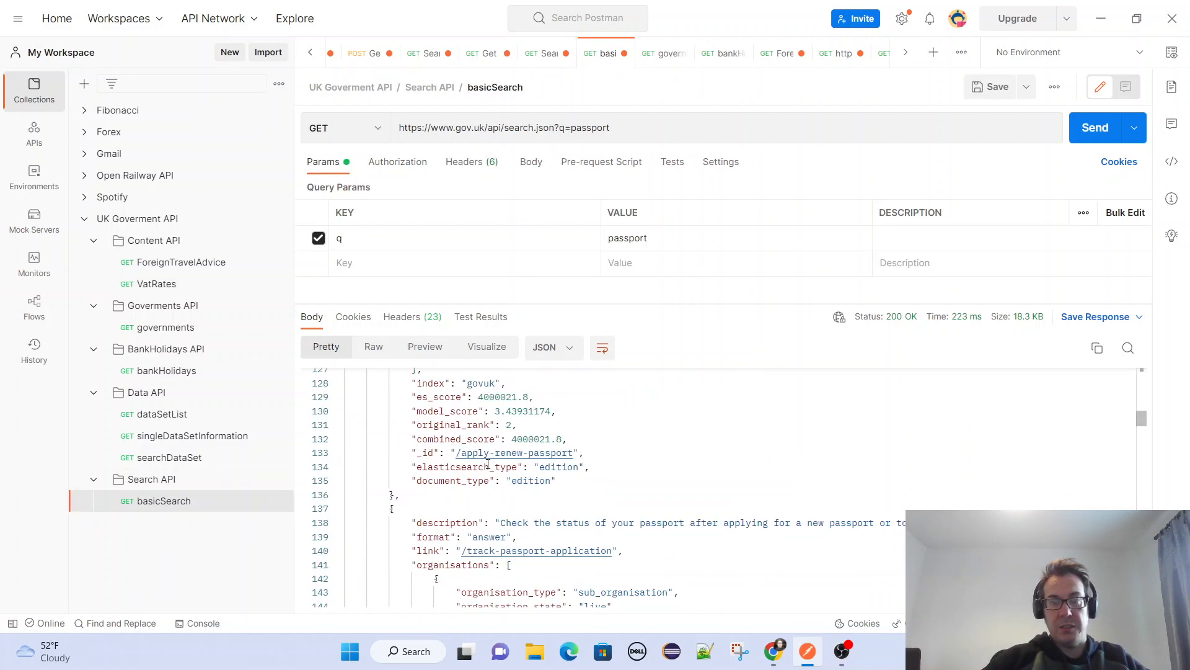
scroll(488, 464, up, 16)
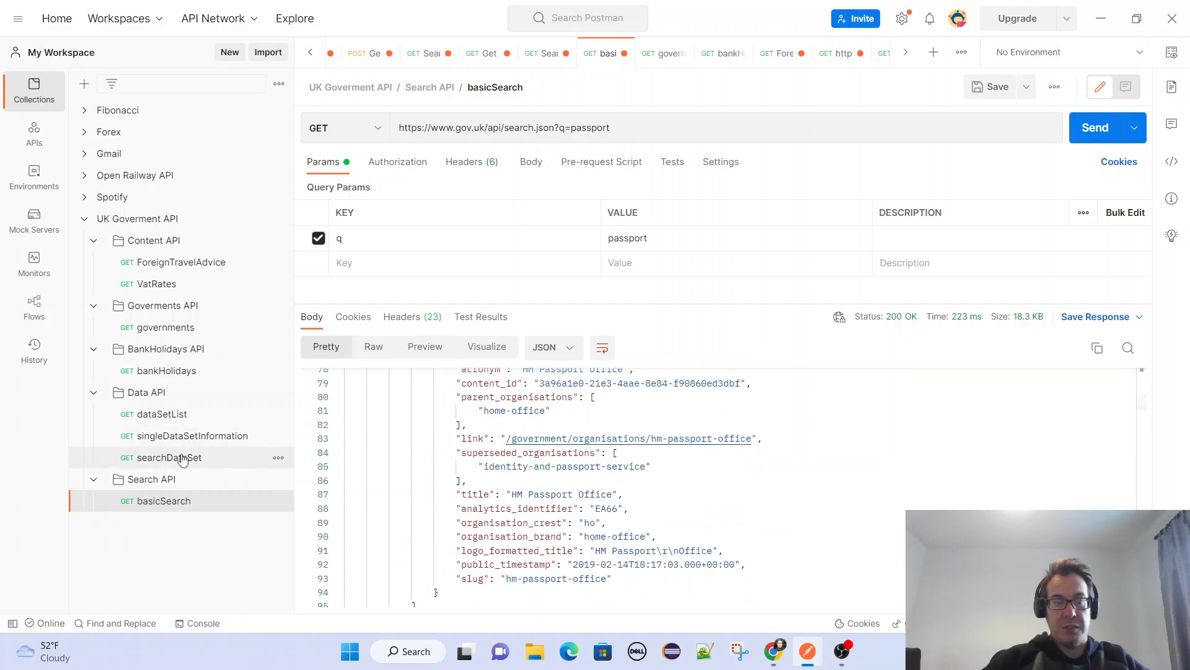
Open the dataSetList request and highlight the dataset name "agricultural-land-classification-detailed-post-1988-survey-alcr046941" and its word "agricultural" in the response.
click(155, 421)
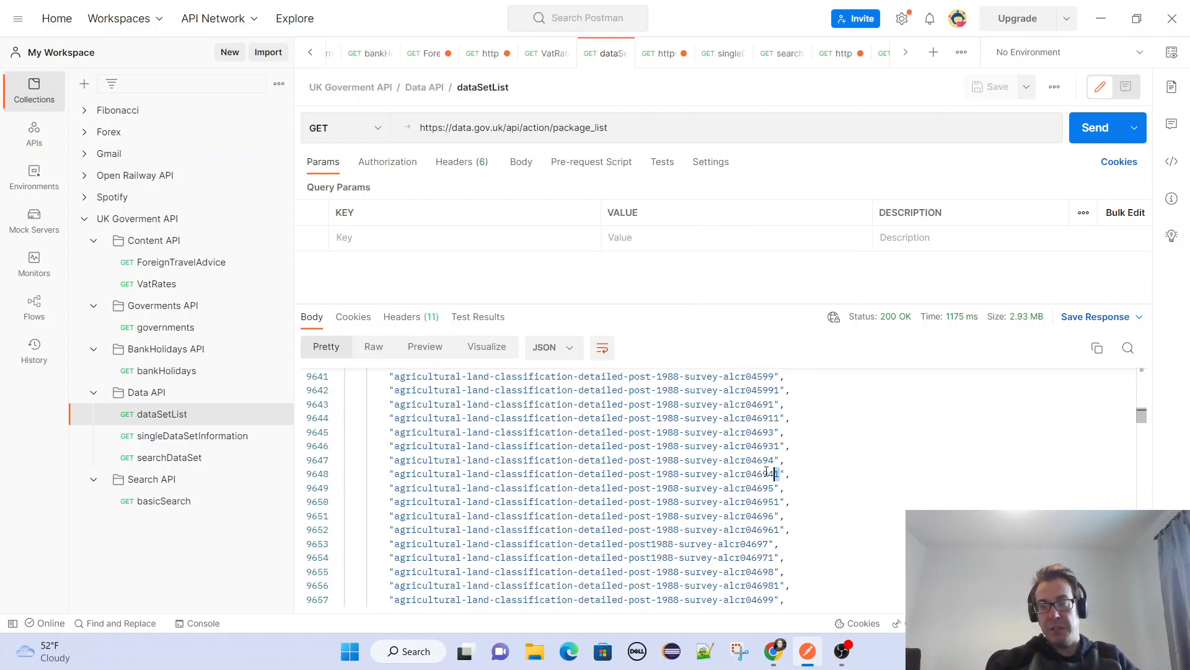
drag(766, 470, 400, 475)
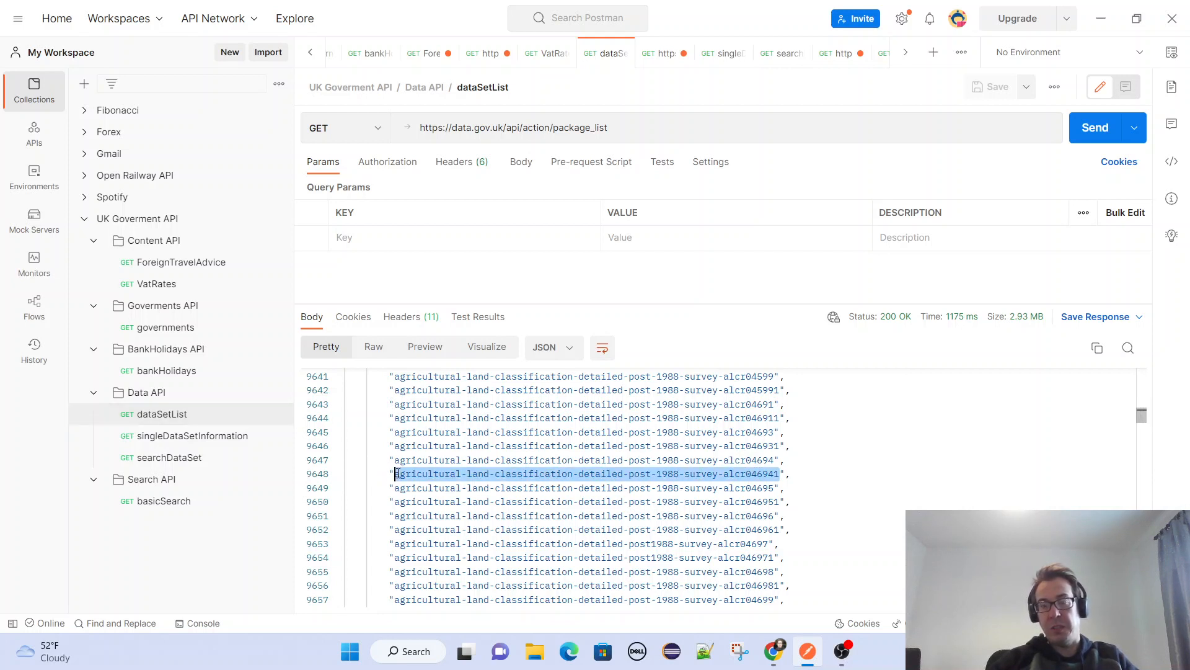
double_click(400, 475)
Review dataset names further down the list and highlight "countries" in "countries-december-2018-names-and-codes-in-the-united-kingdom".
scroll(471, 487, down, 6)
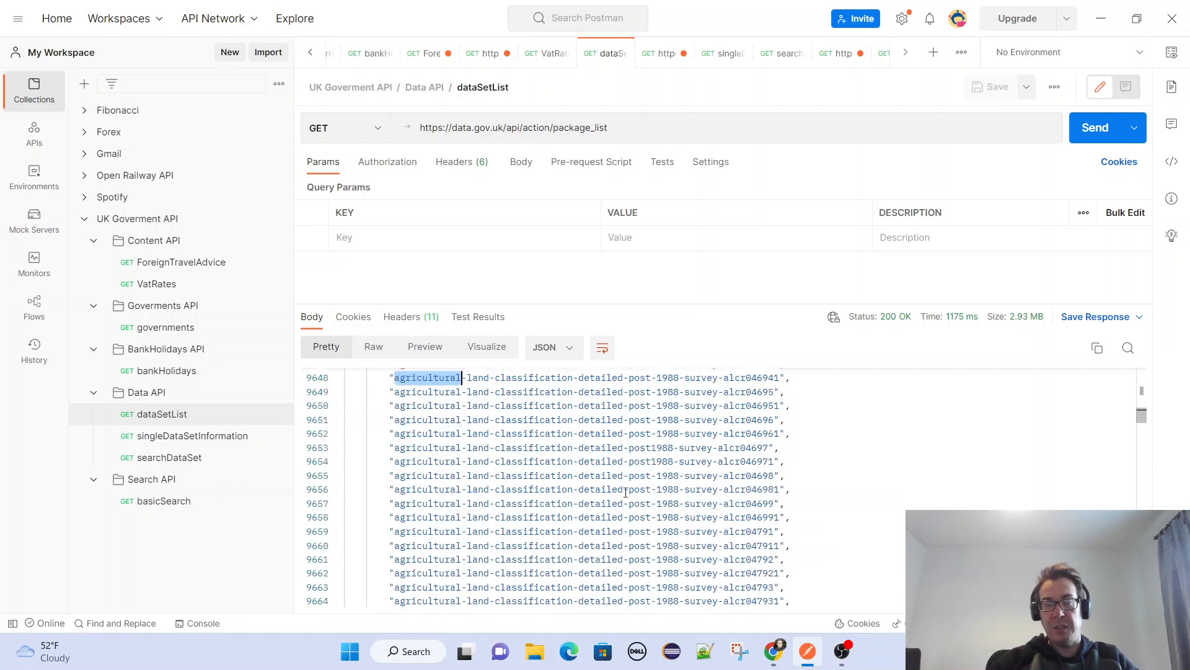
scroll(528, 496, down, 12)
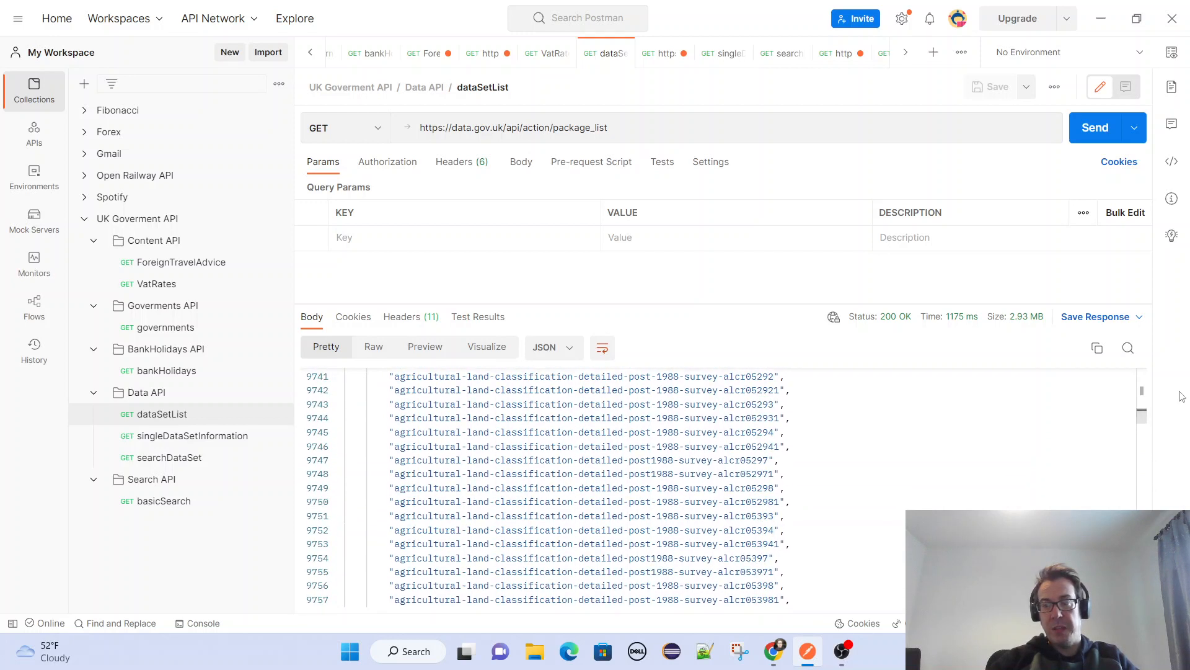
drag(1144, 418, 1143, 455)
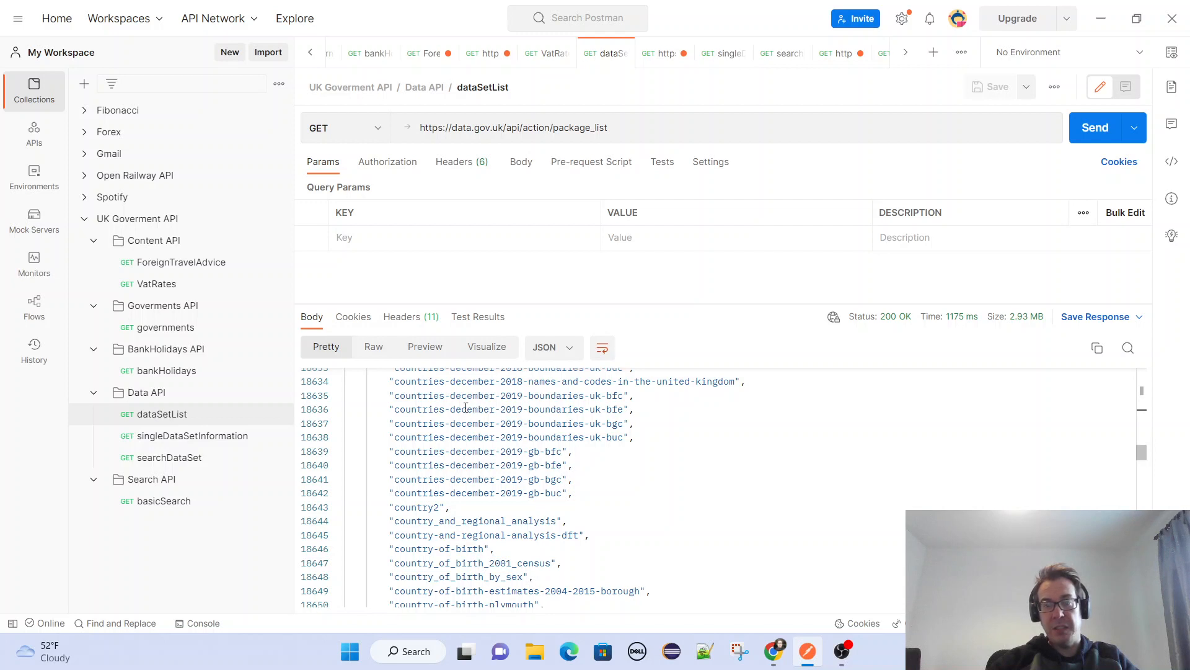
double_click(424, 381)
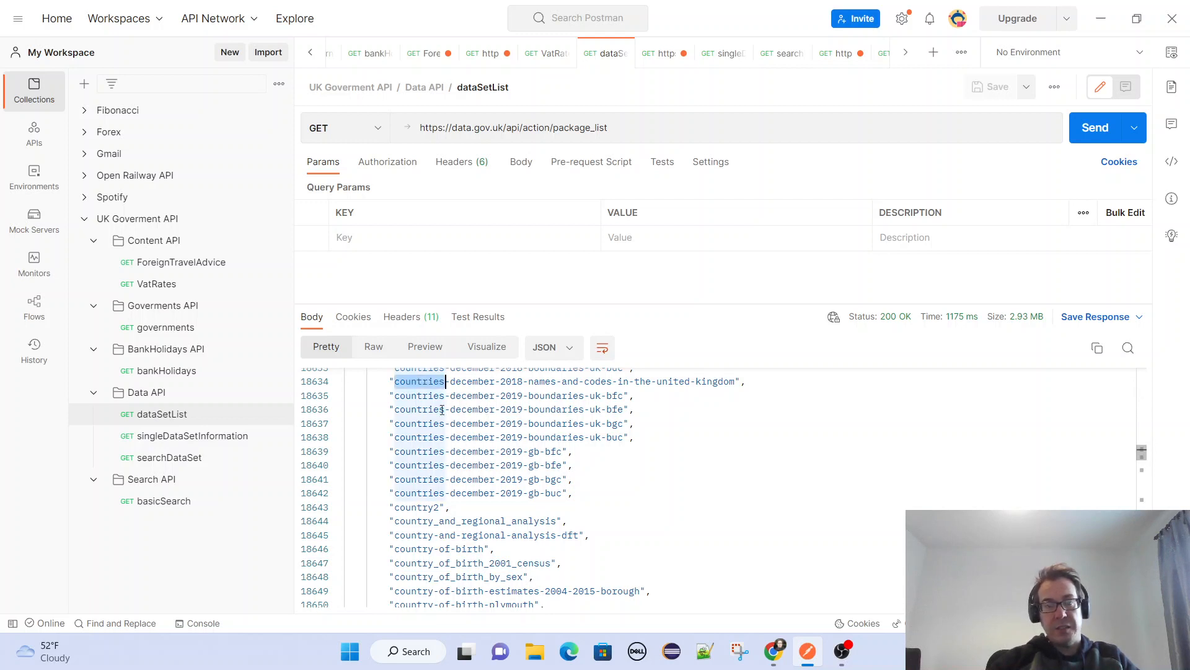
Open the searchDataSet request in the Data API folder and send it.
click(163, 462)
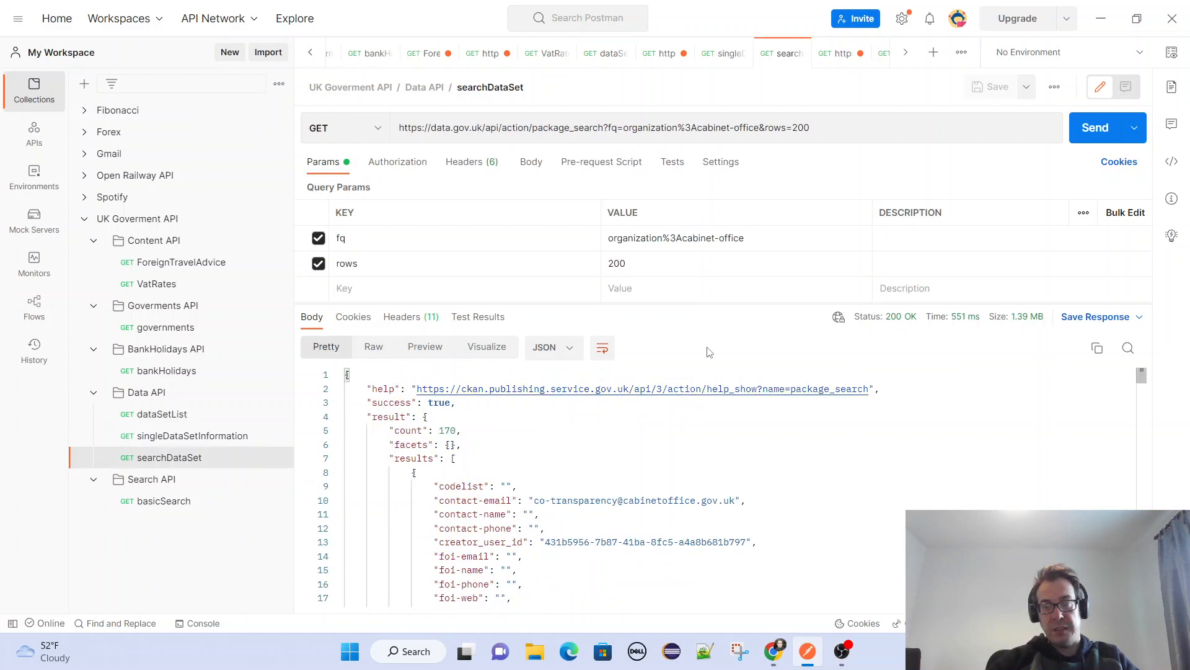
click(1098, 131)
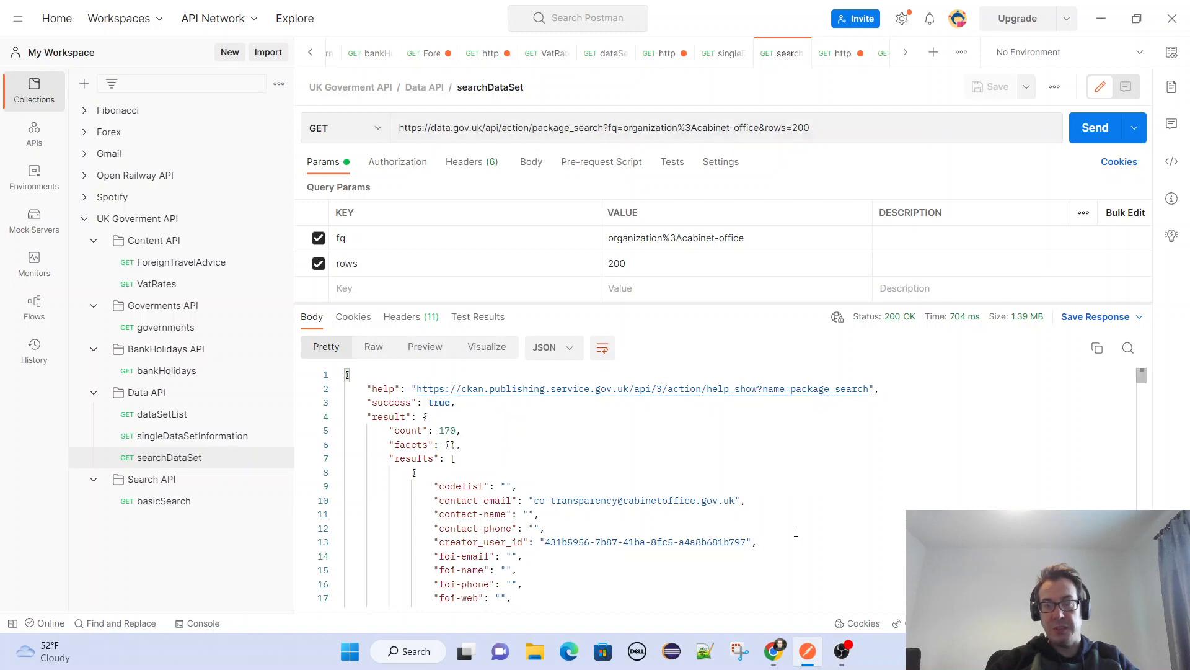
Examine the dataset entries in the searchDataSet response, including their licences, notes, organisations, resources and tags.
scroll(796, 532, down, 5)
scroll(853, 429, up, 3)
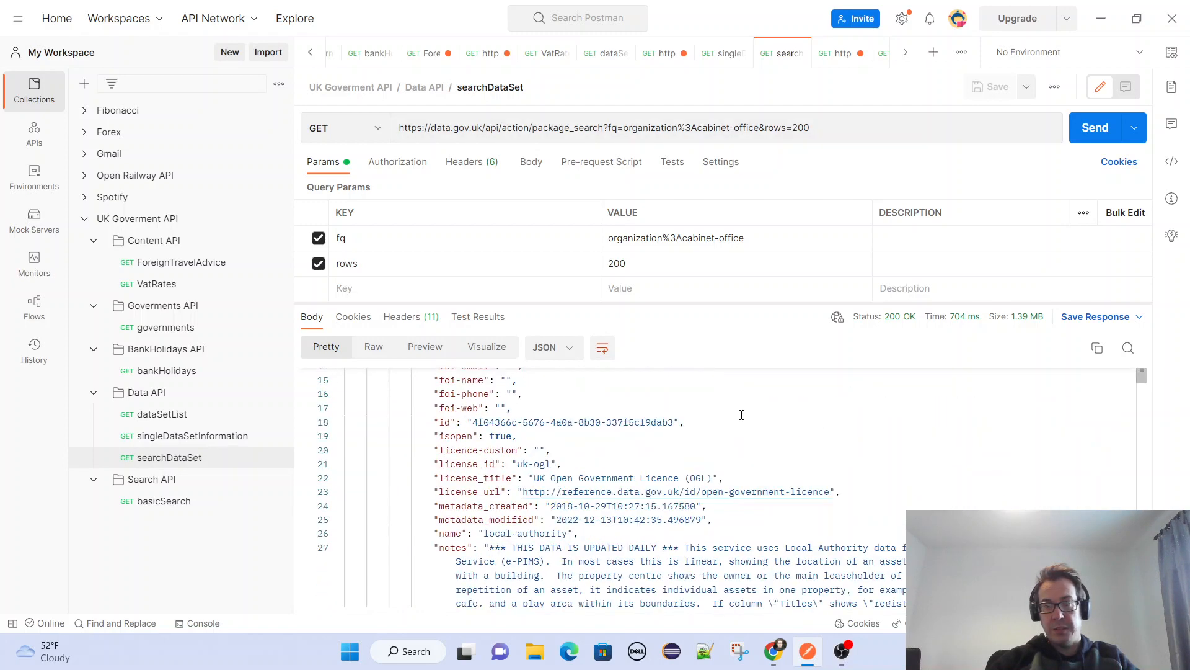
scroll(712, 427, down, 2)
scroll(612, 454, down, 7)
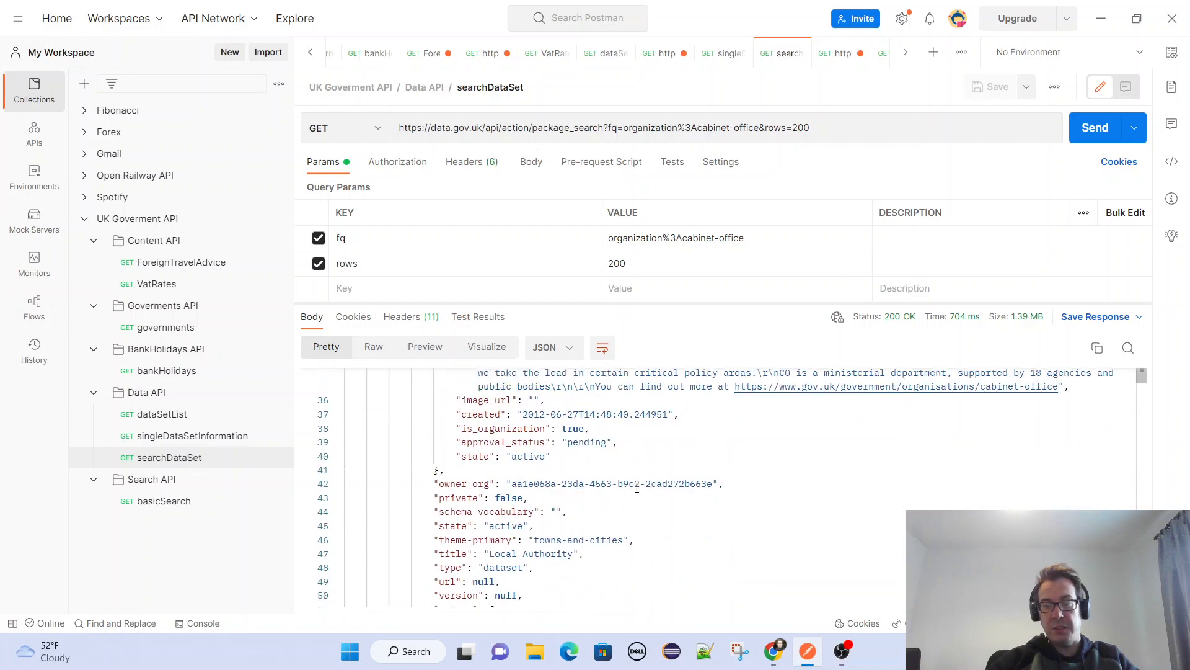
scroll(763, 509, down, 15)
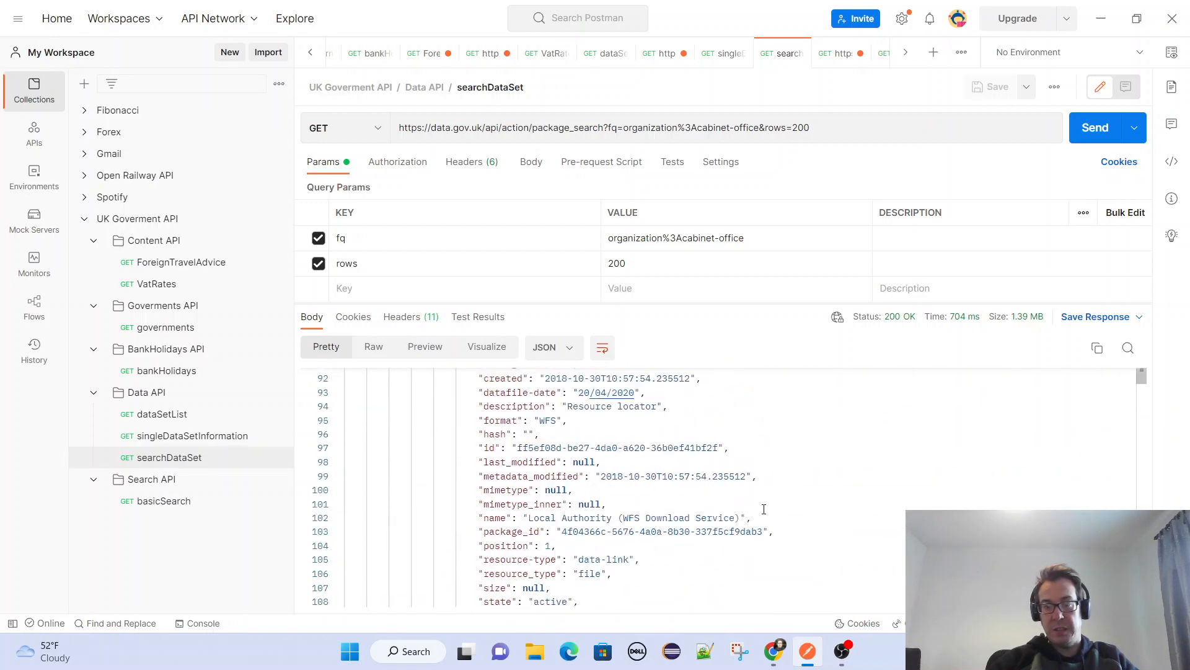
scroll(764, 509, down, 12)
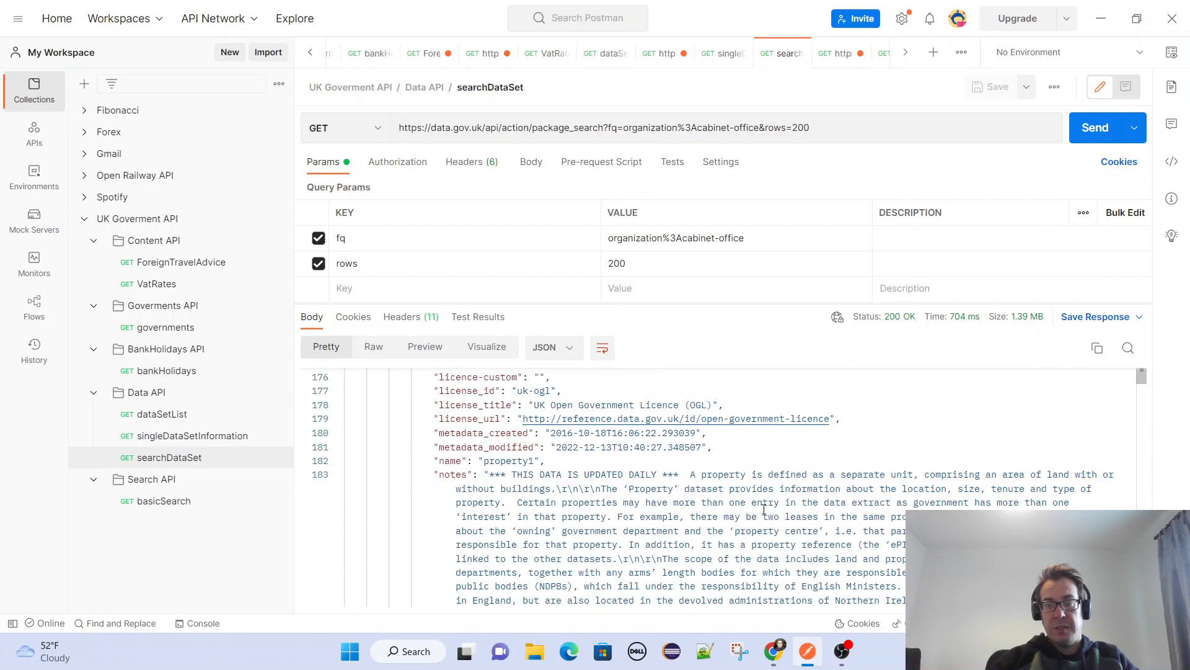
scroll(862, 509, down, 12)
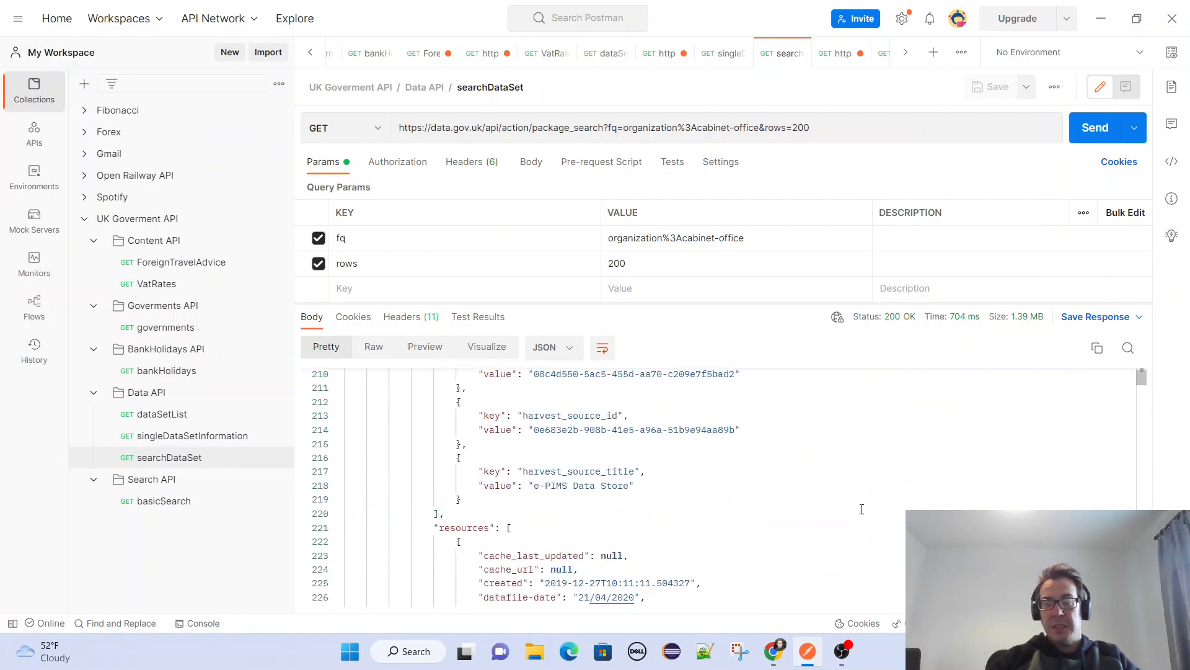
scroll(862, 509, down, 3)
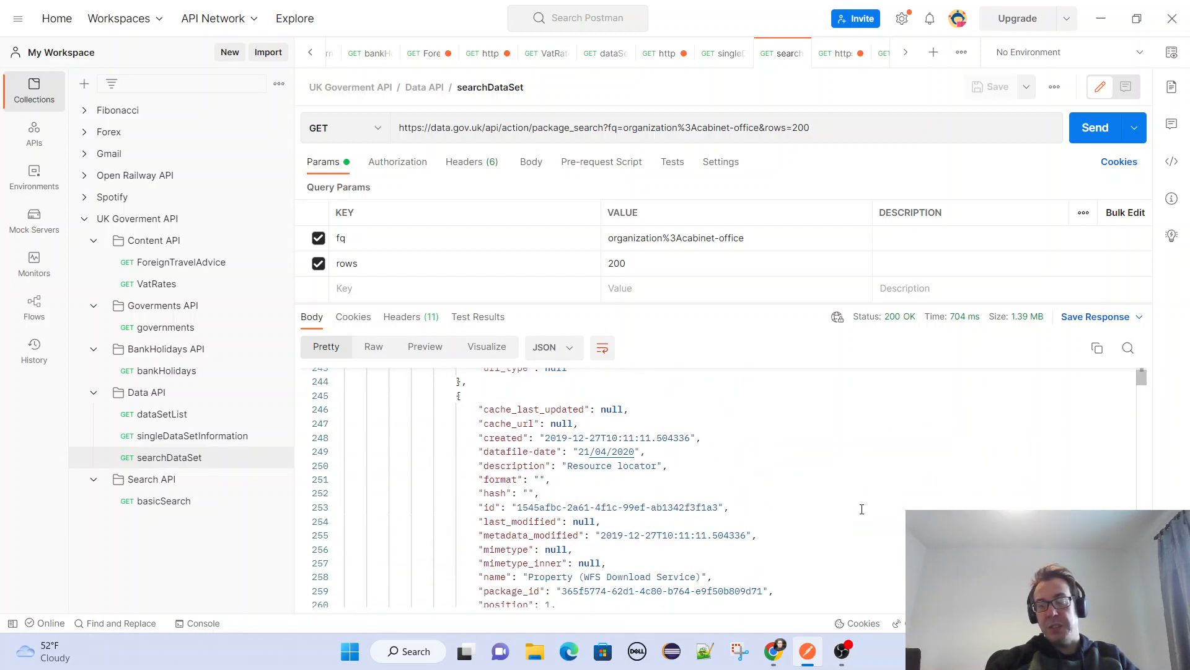
scroll(862, 509, down, 12)
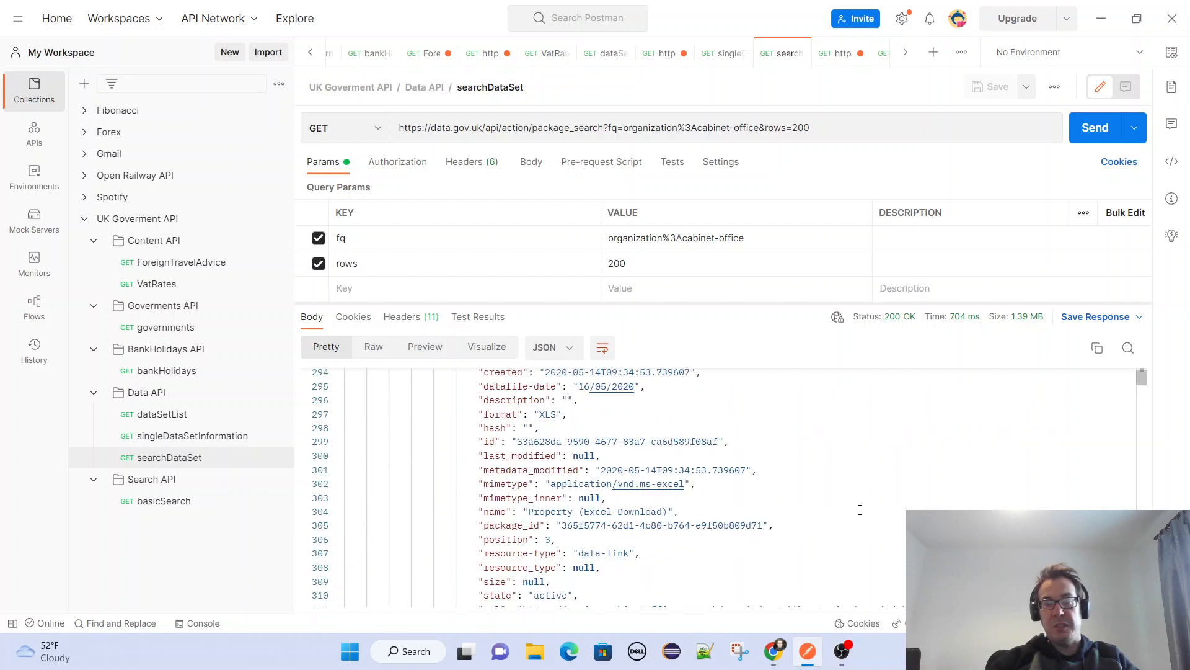
scroll(860, 509, down, 12)
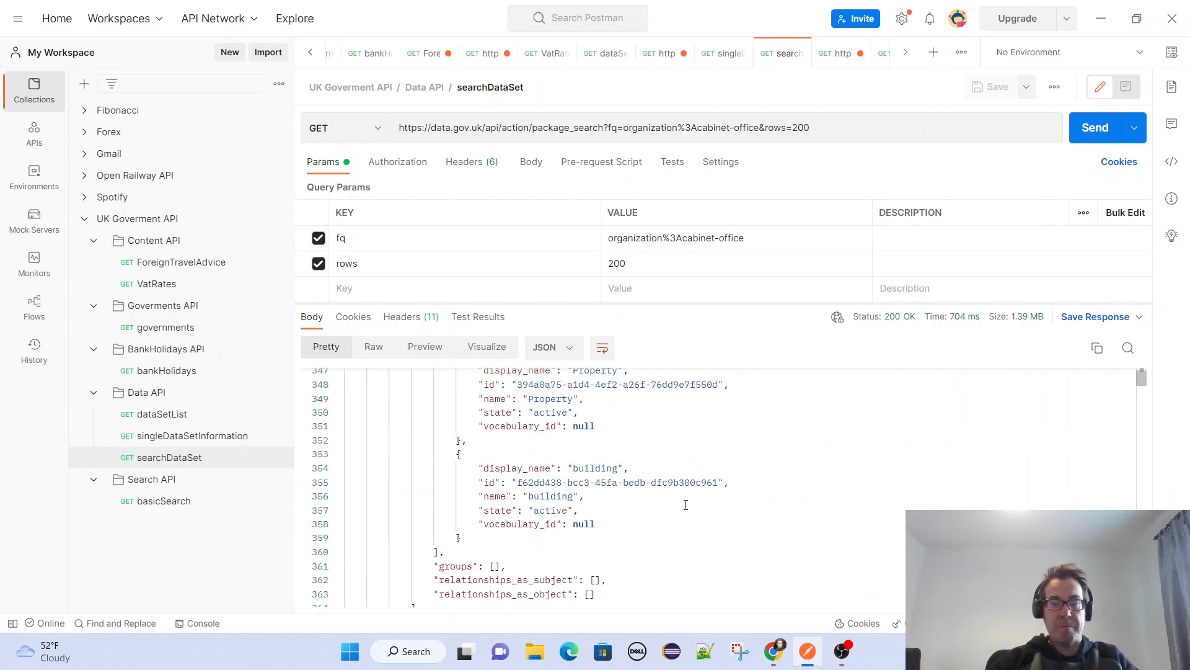
In the ForeignTravelAdvice request, replace the country in the URL with argentina and send the request.
click(173, 268)
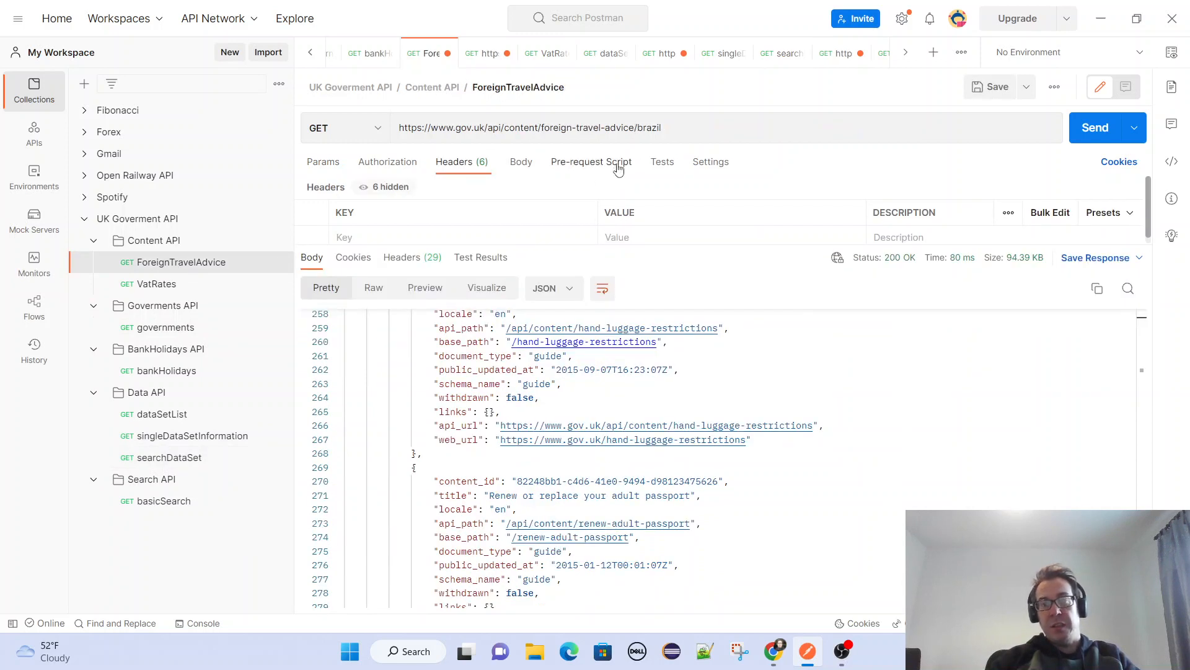
double_click(647, 128)
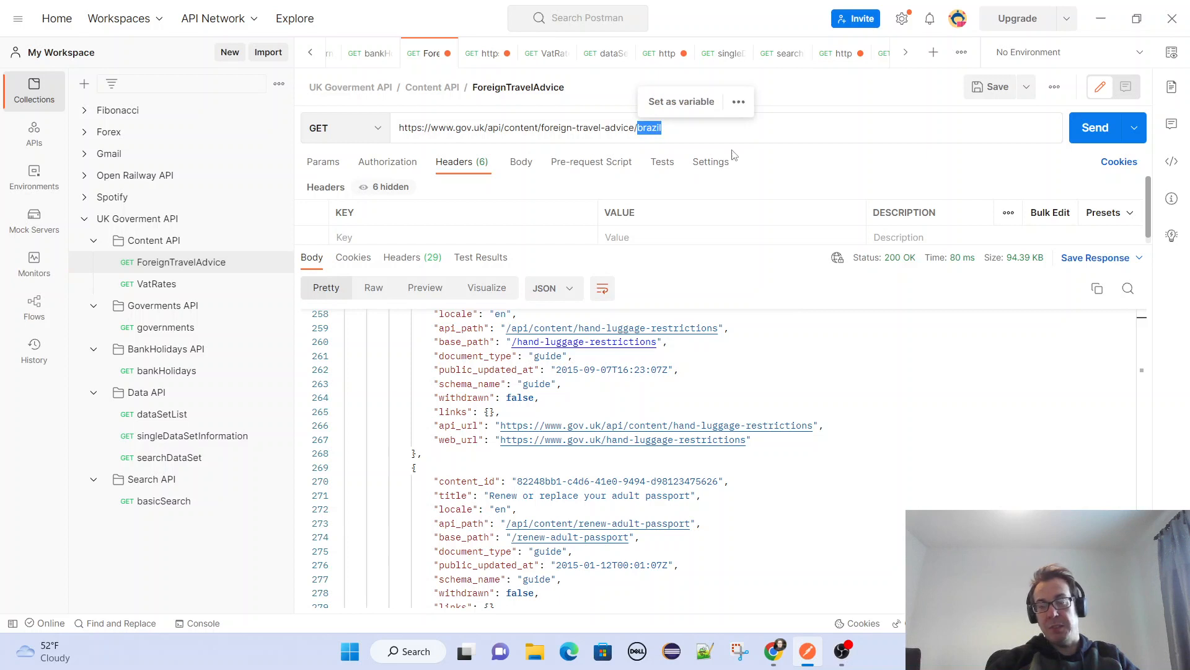
text(arg)
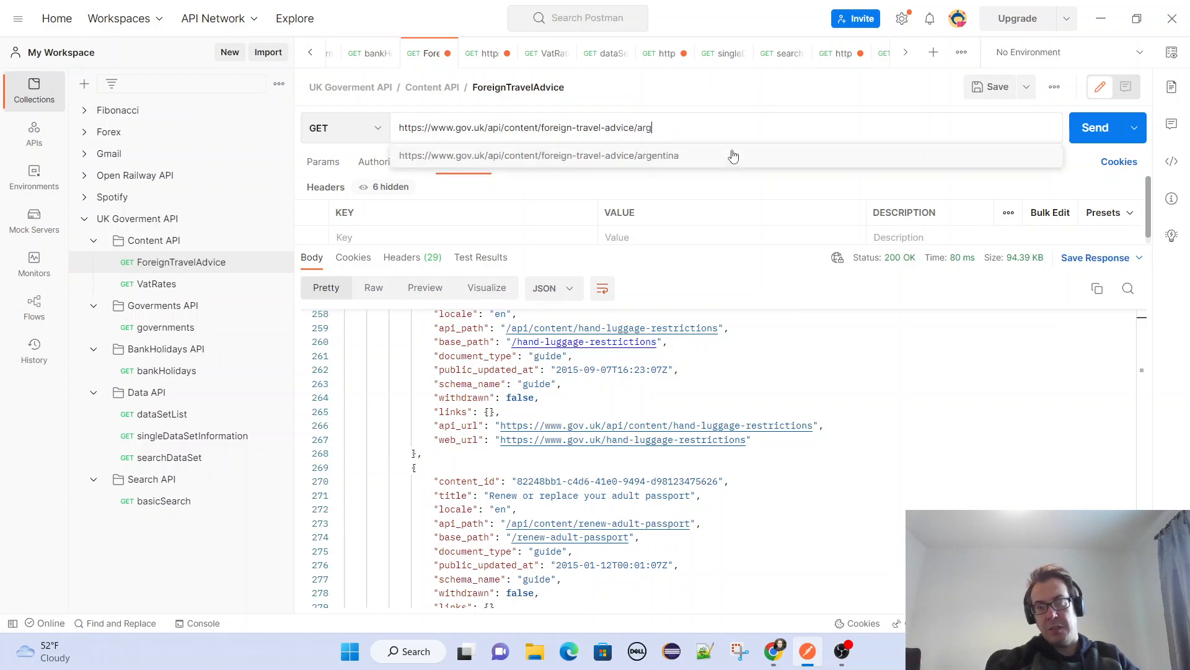
text(entina)
click(1092, 127)
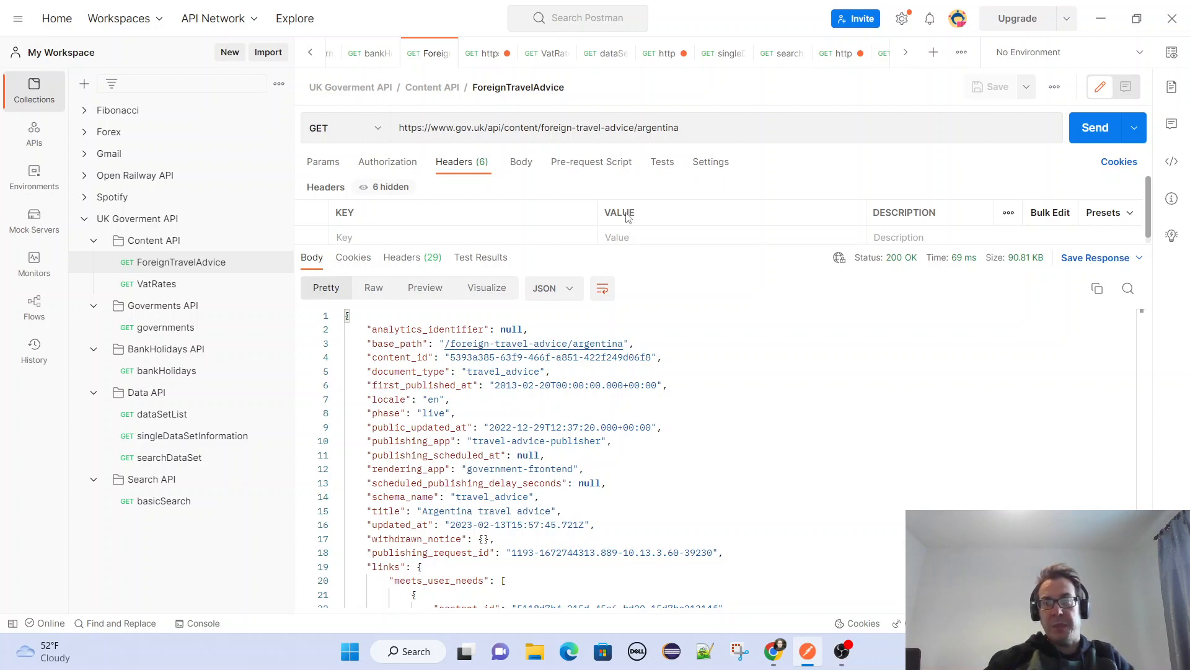
Highlight the country segment and the base part of the foreign travel advice URL to compare its components.
double_click(651, 127)
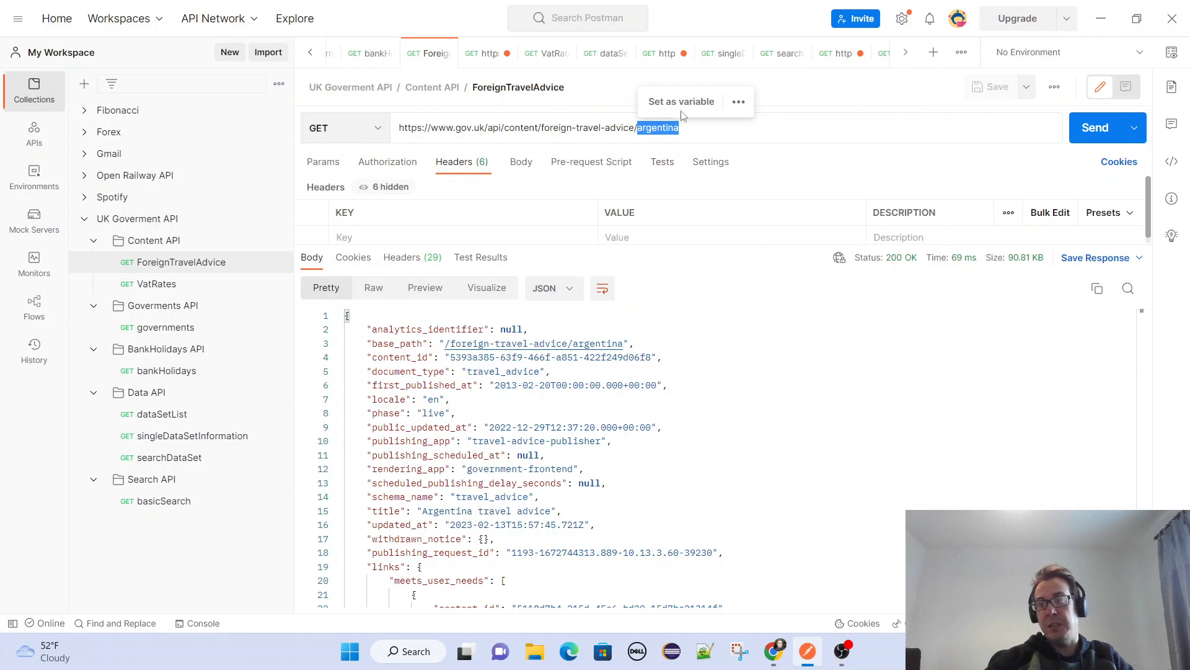
click(831, 98)
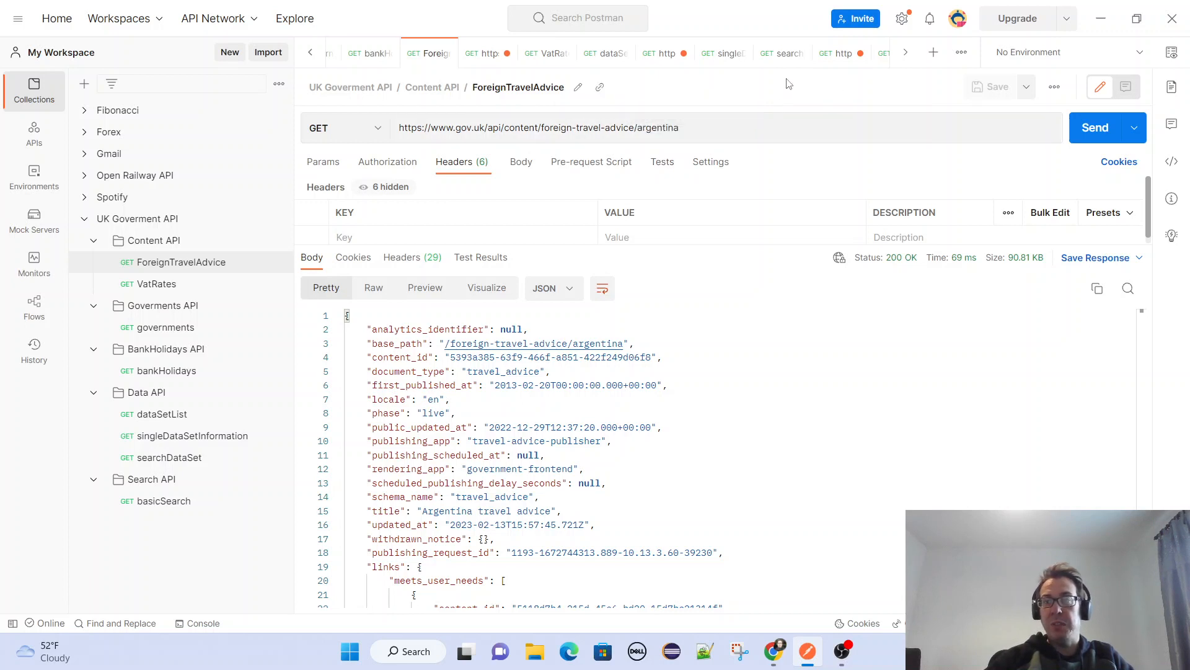
double_click(659, 124)
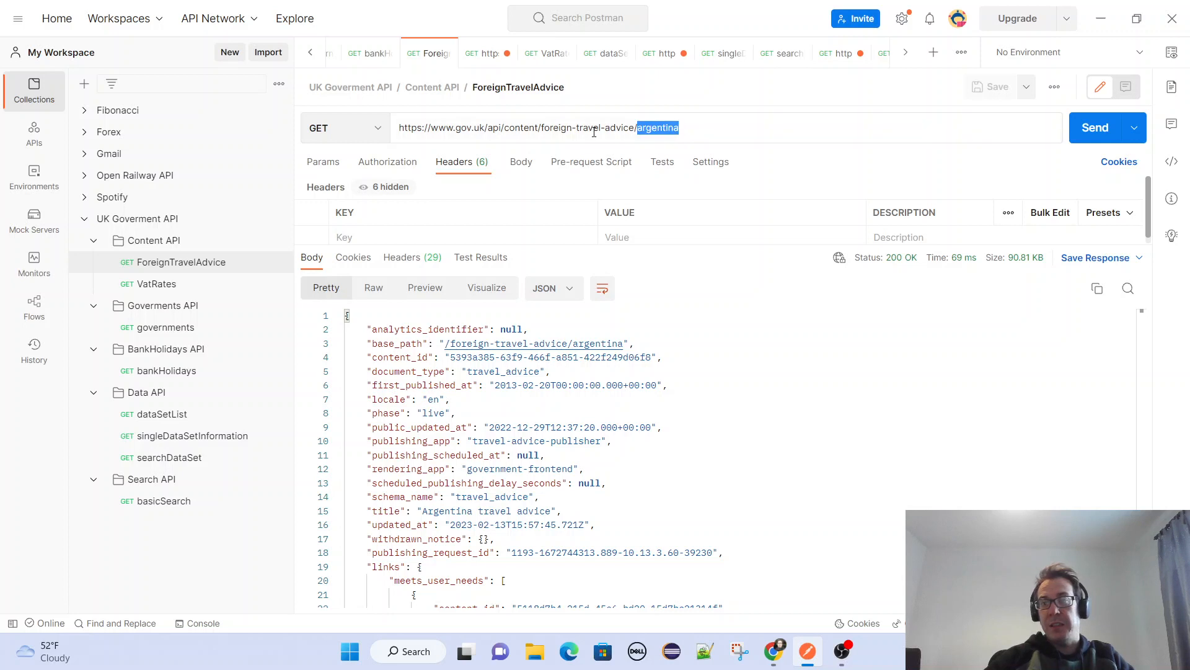
drag(404, 129, 636, 128)
double_click(657, 127)
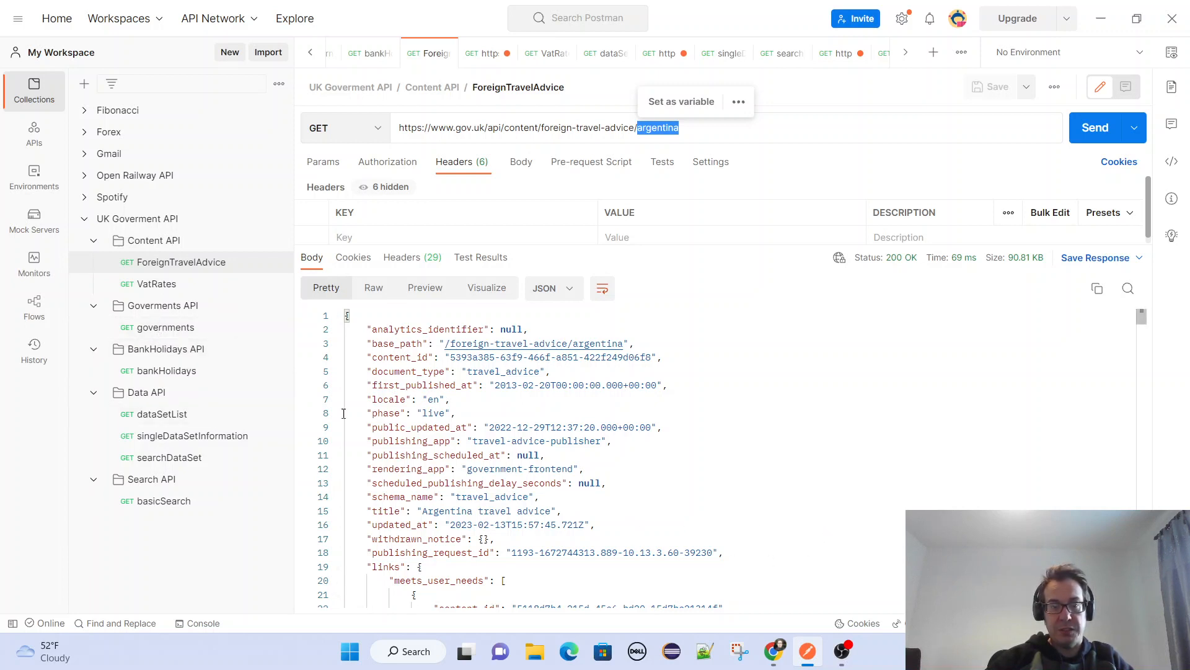
Open the governments request in the Goverments API folder to view its world location response.
click(159, 329)
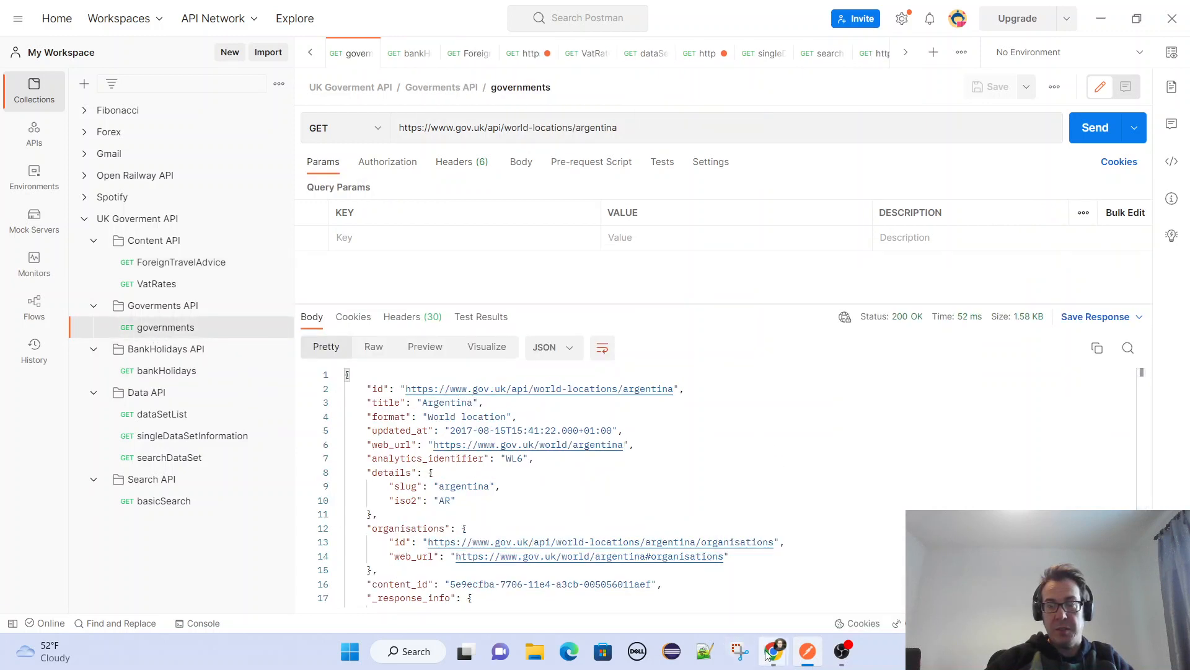
Switch to the Chrome window with the API documentation and look through its open pages back to the search-api guide.
mouse_move(772, 653)
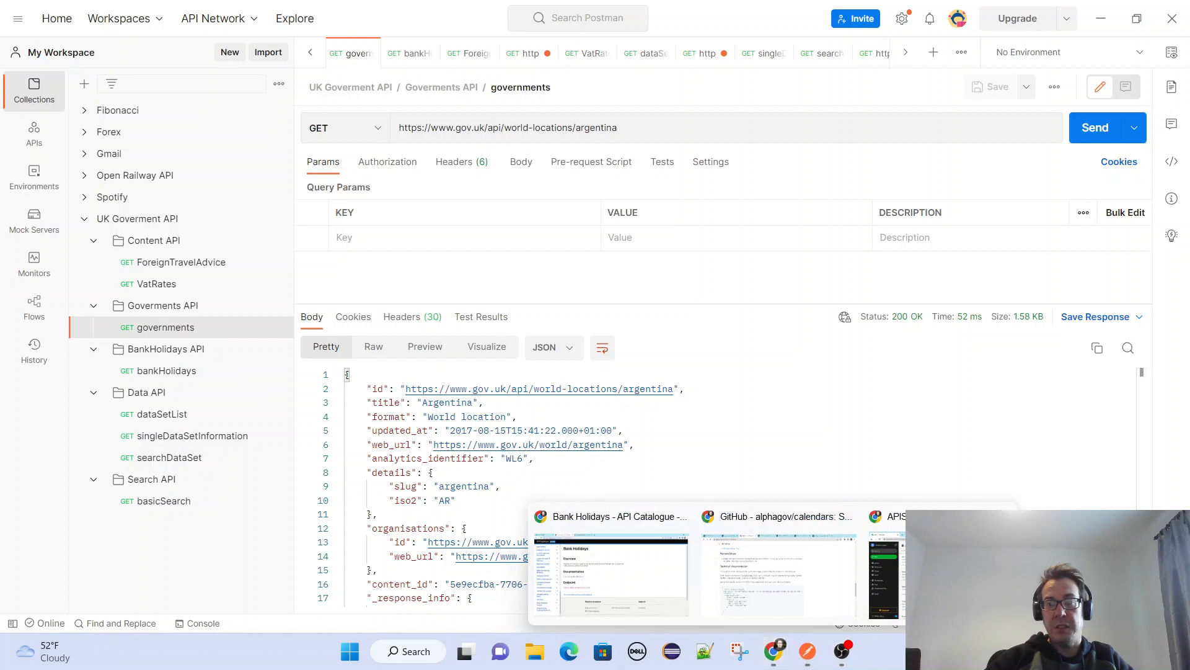
click(799, 585)
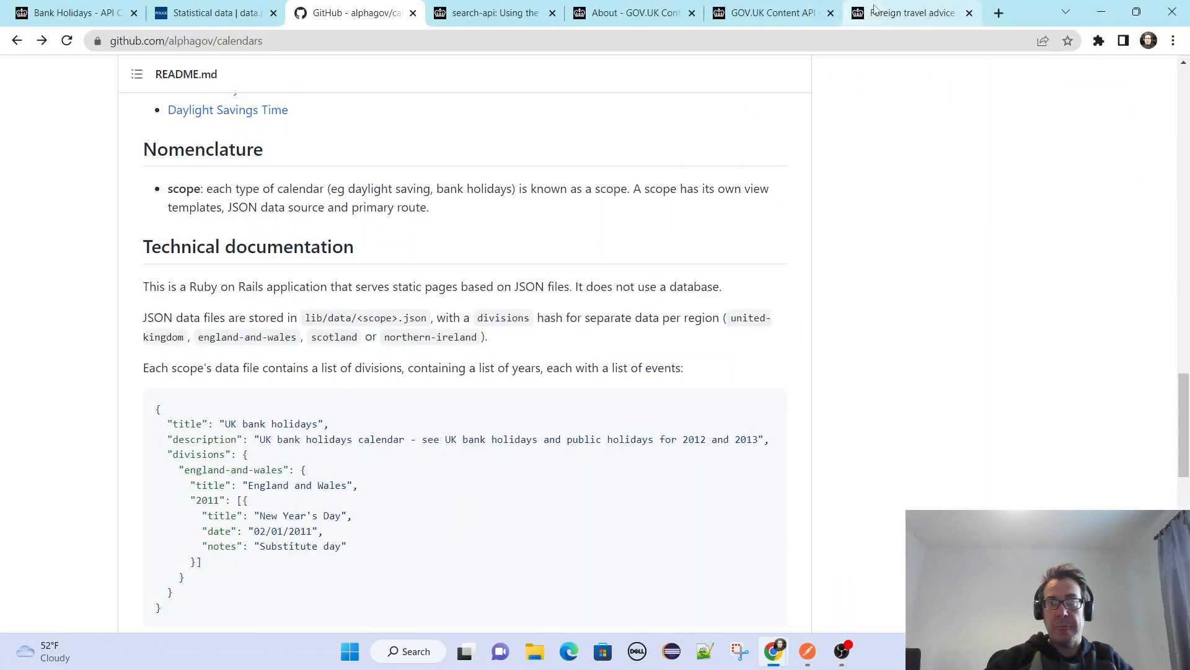
click(908, 13)
click(764, 13)
click(639, 13)
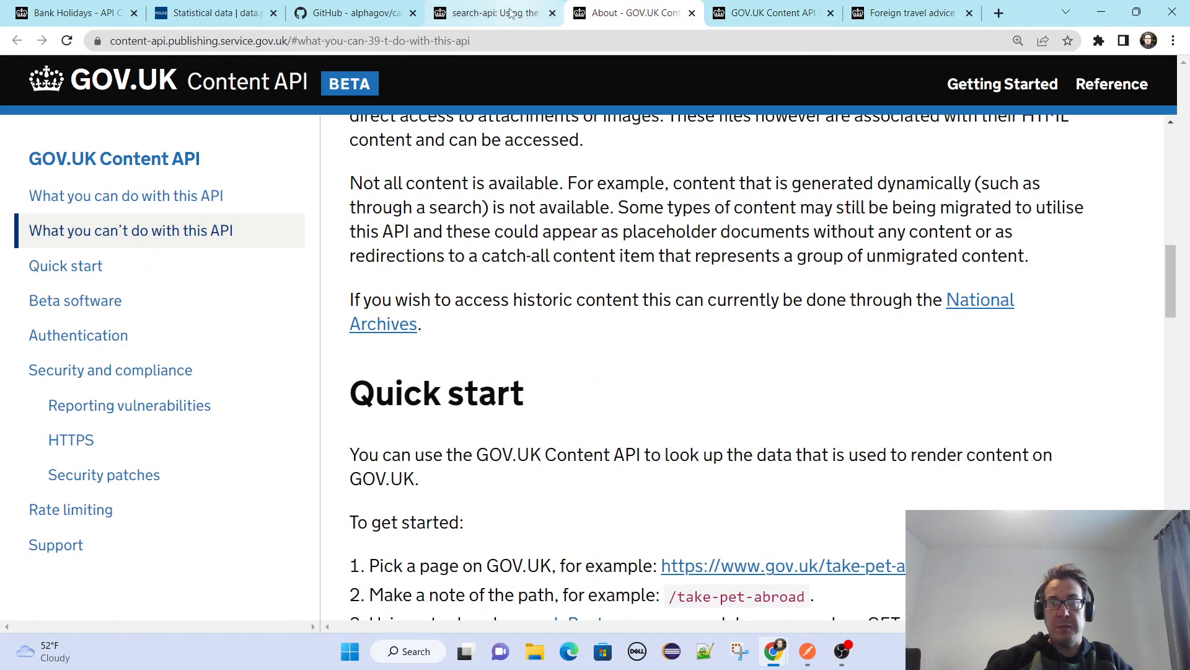
click(503, 14)
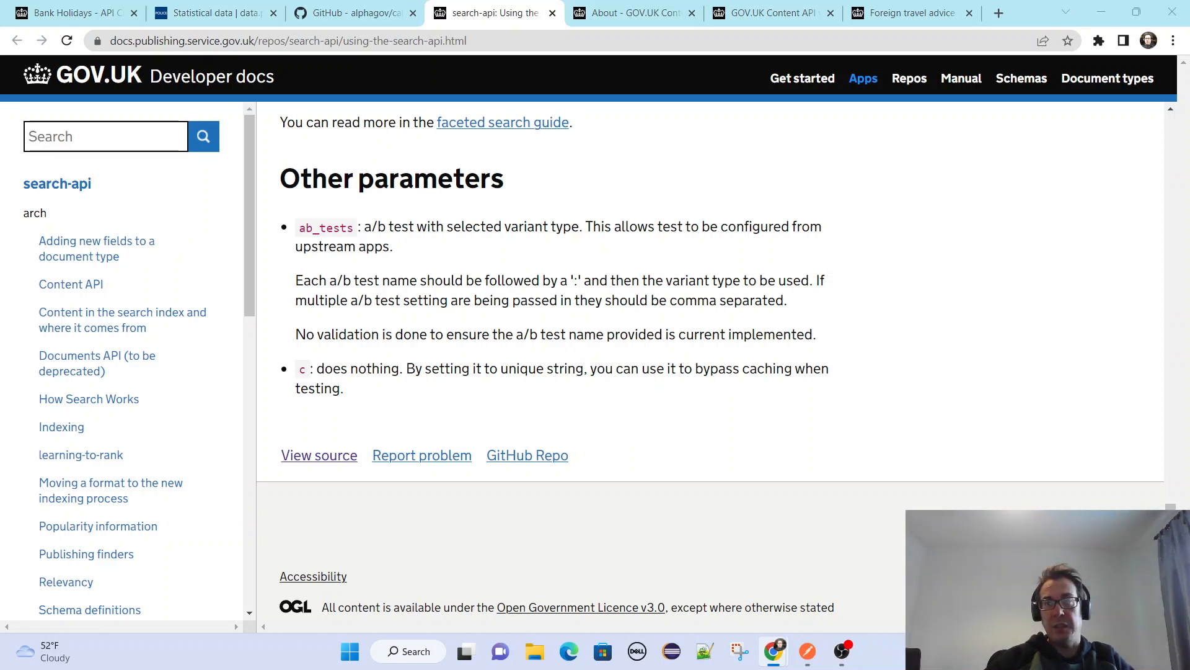
Open the govuk-browser-extension repository page of the GOV.UK Developer docs in a new tab and read its README down to Installation.
click(999, 13)
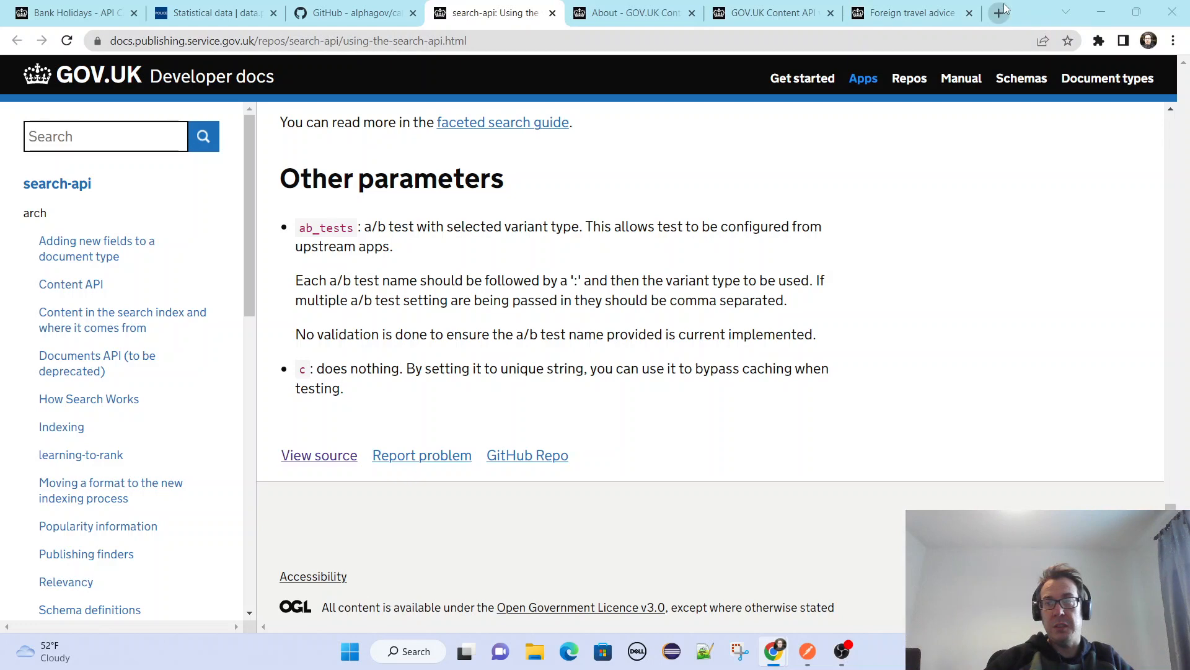
key(Return)
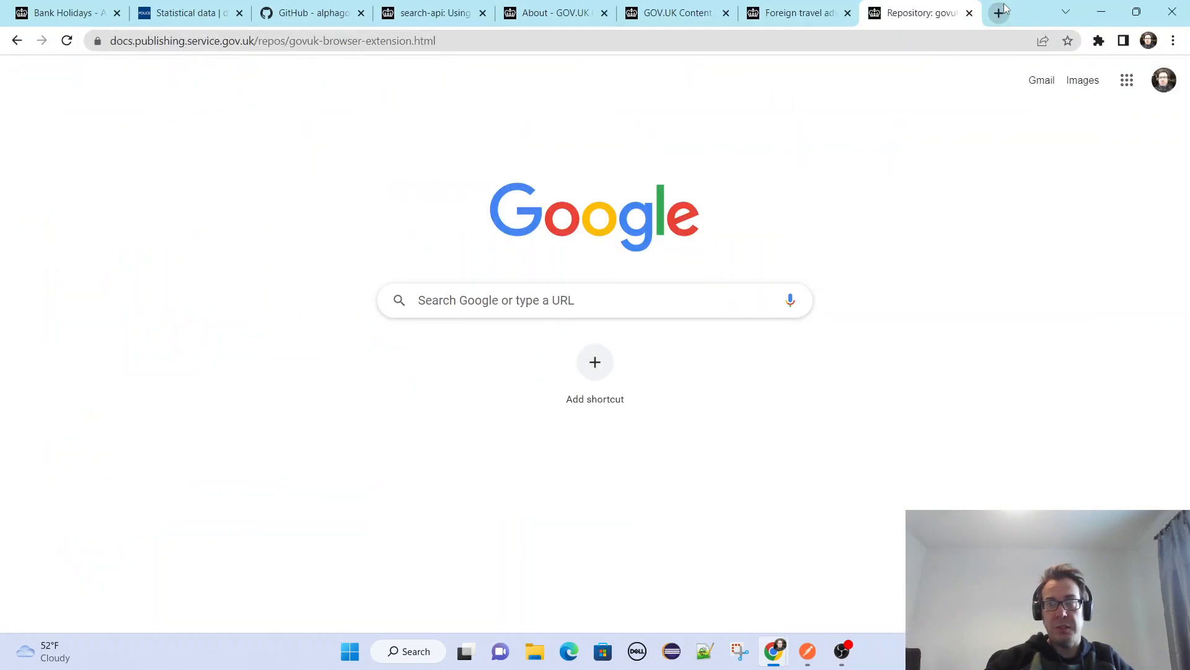
scroll(555, 402, down, 10)
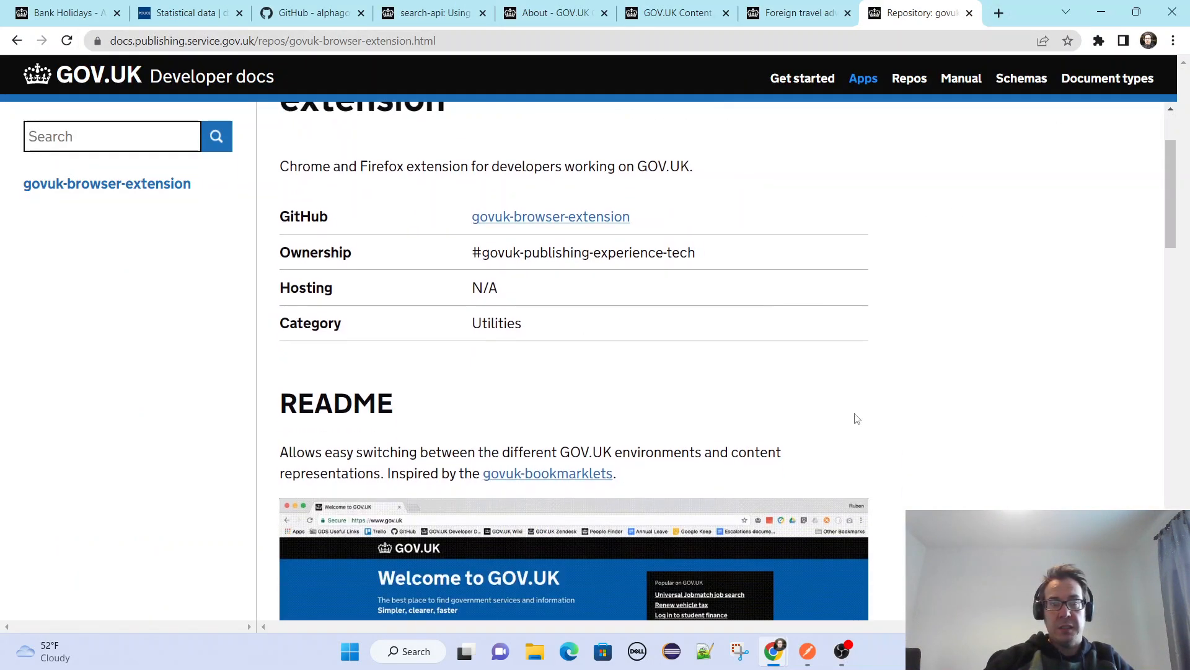
scroll(1094, 430, up, 4)
scroll(1094, 430, up, 5)
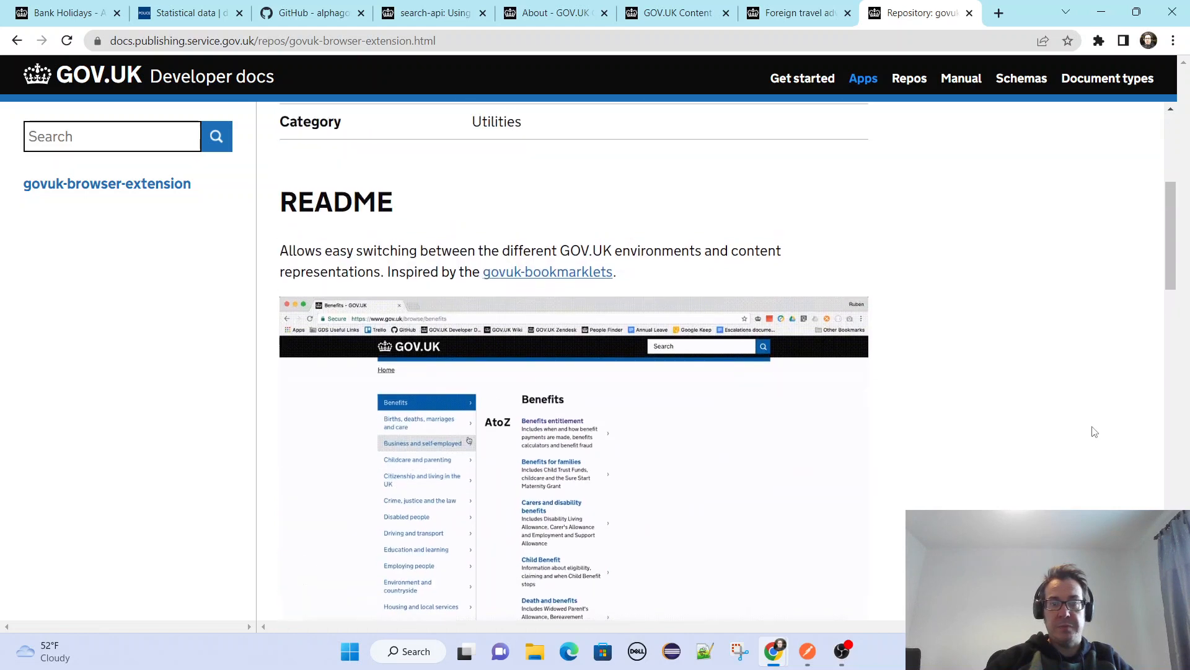
scroll(1095, 434, down, 5)
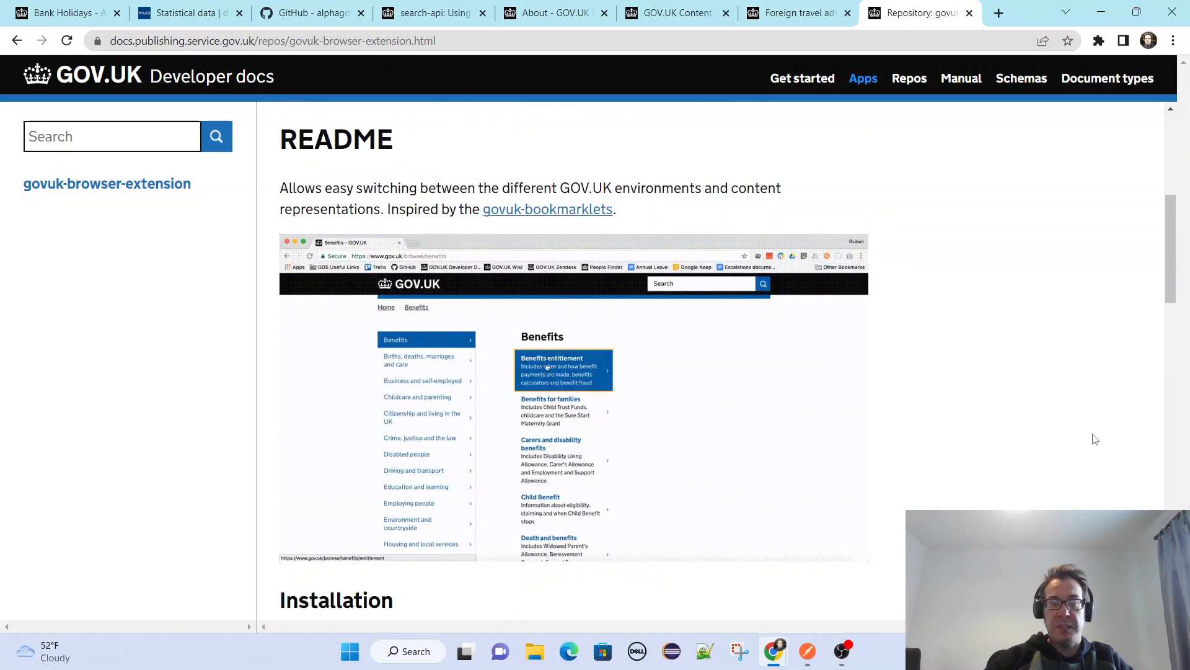
scroll(1094, 439, down, 2)
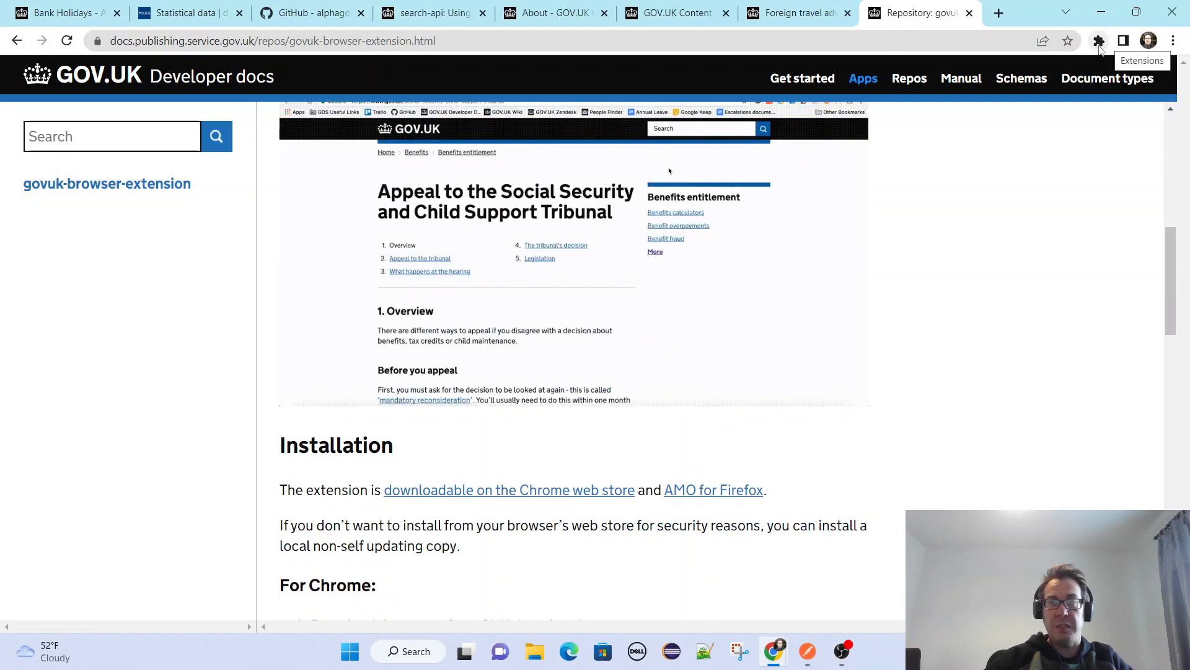
Show the foreign travel advice page as Content item (JSON) with the GOV.UK Browser Extension, and return to the extension's documentation.
click(652, 24)
click(794, 14)
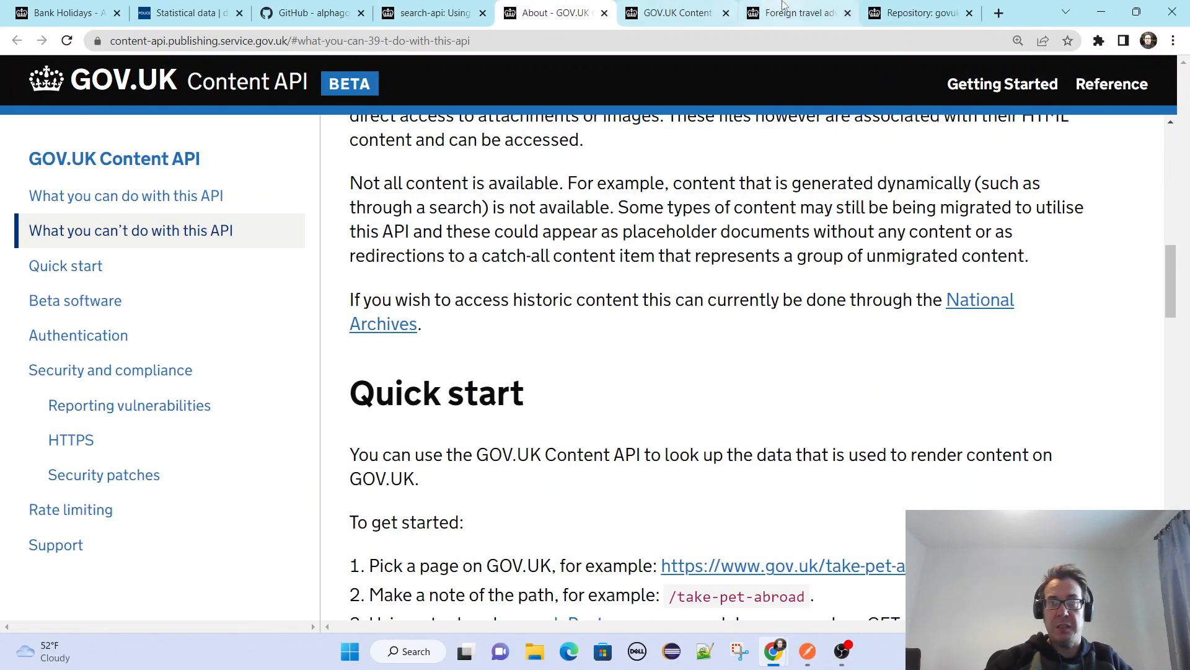
click(1099, 40)
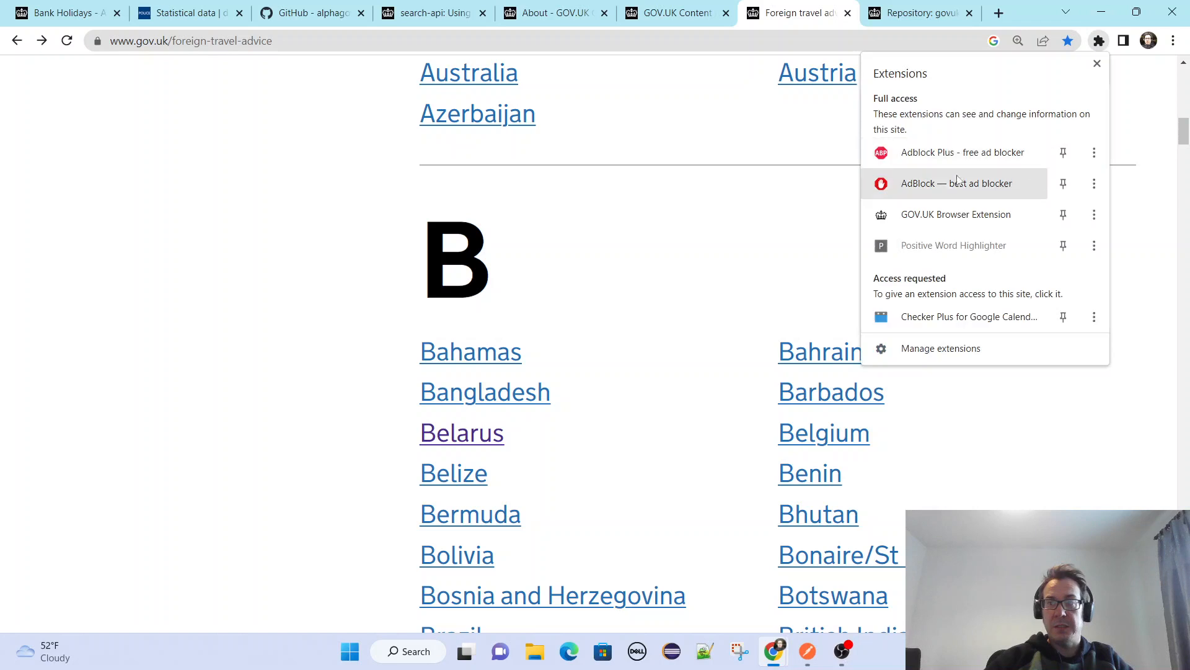
click(953, 213)
click(1075, 40)
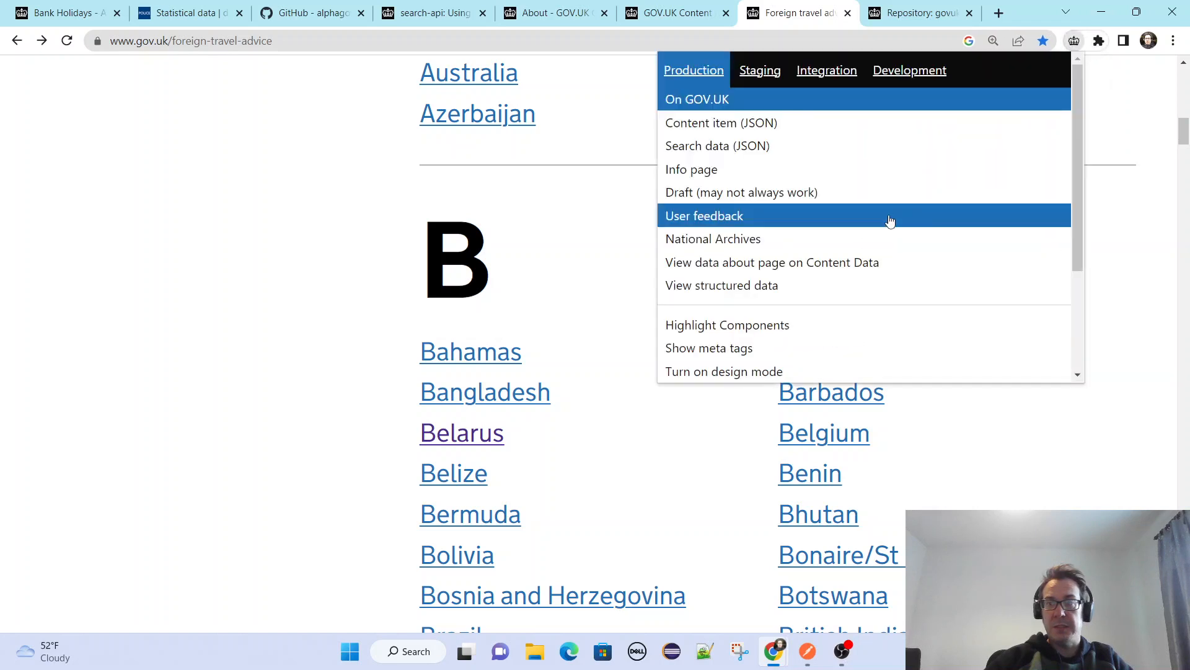
click(750, 122)
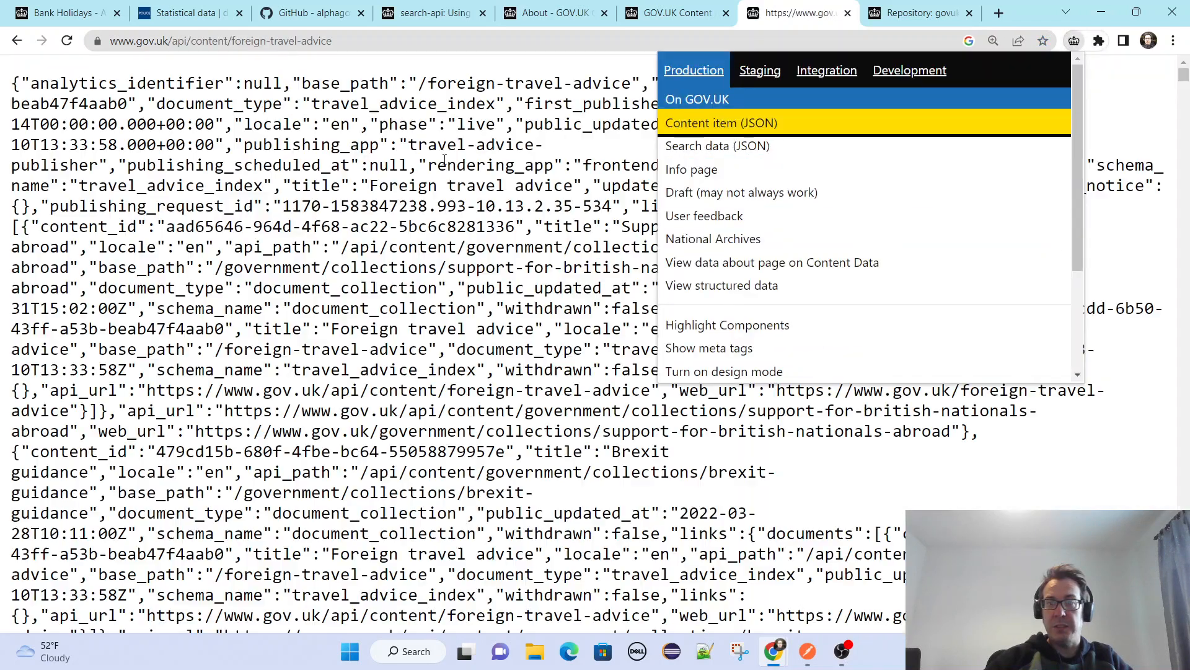
click(905, 11)
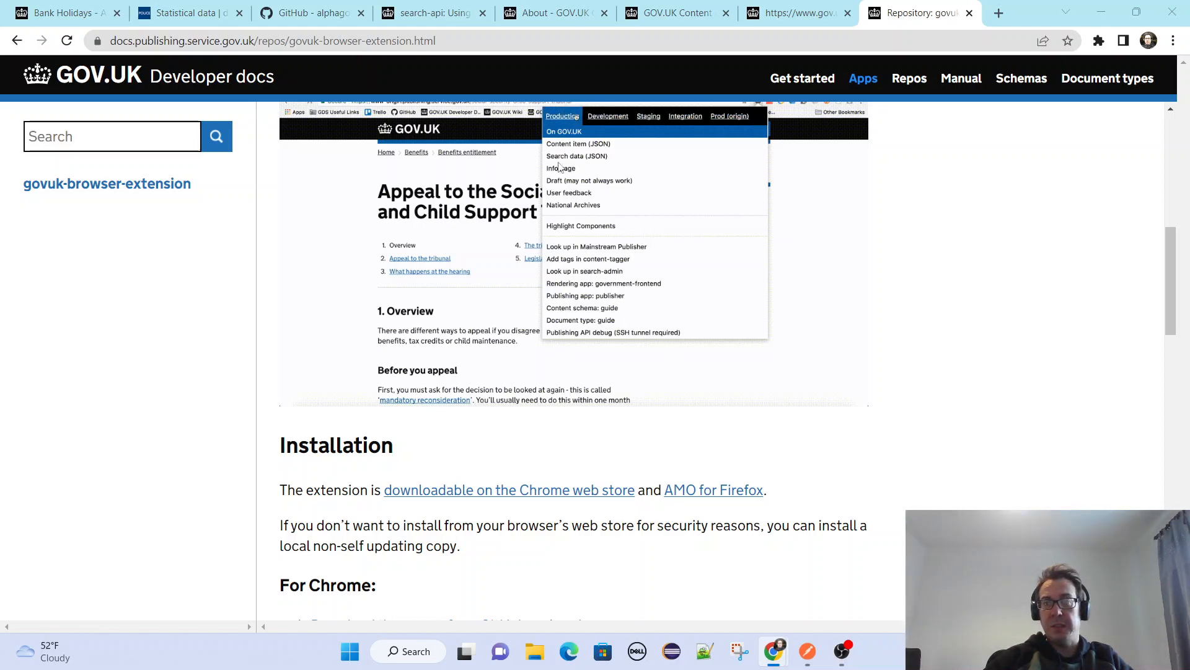
Open gds.blog.gov.uk/about/ in a new tab and read through the page about the Government Digital Service.
click(999, 13)
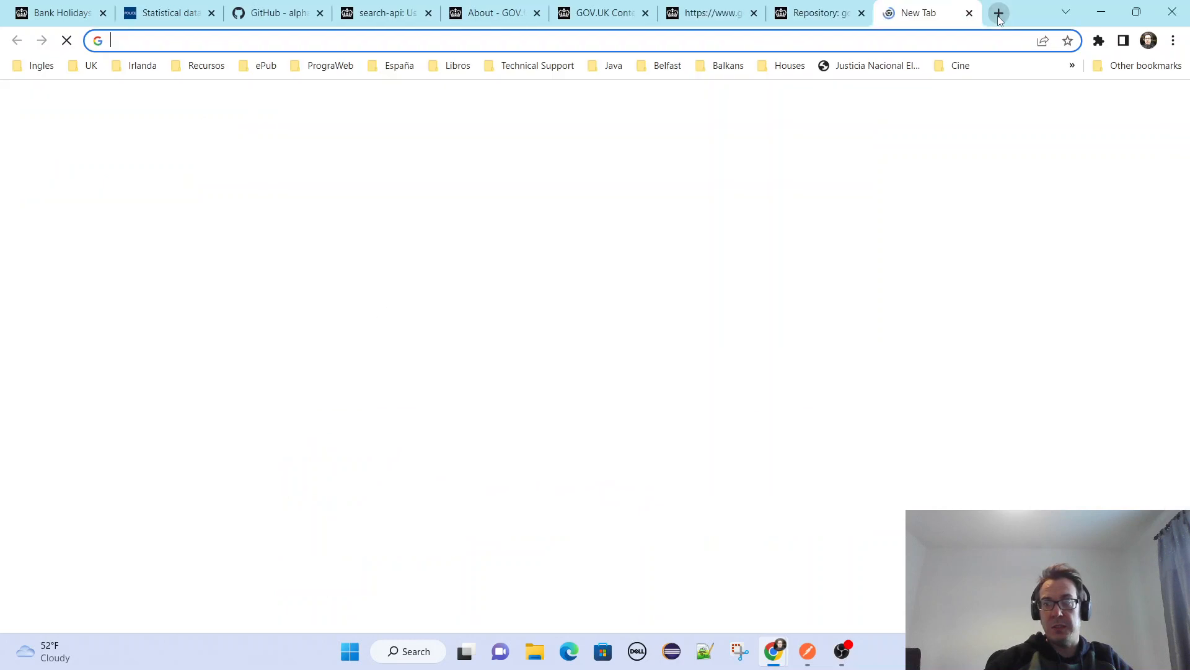
text(https://gds.blog.gov.uk/about/)
key(Return)
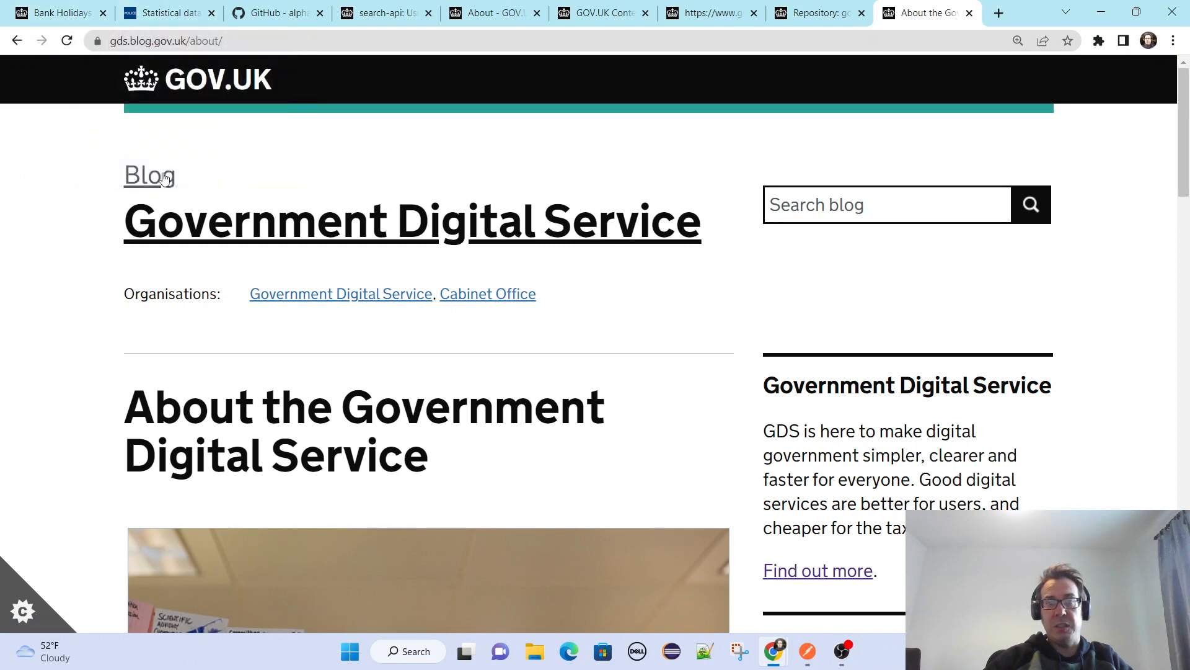
scroll(167, 267, down, 2)
scroll(811, 299, down, 10)
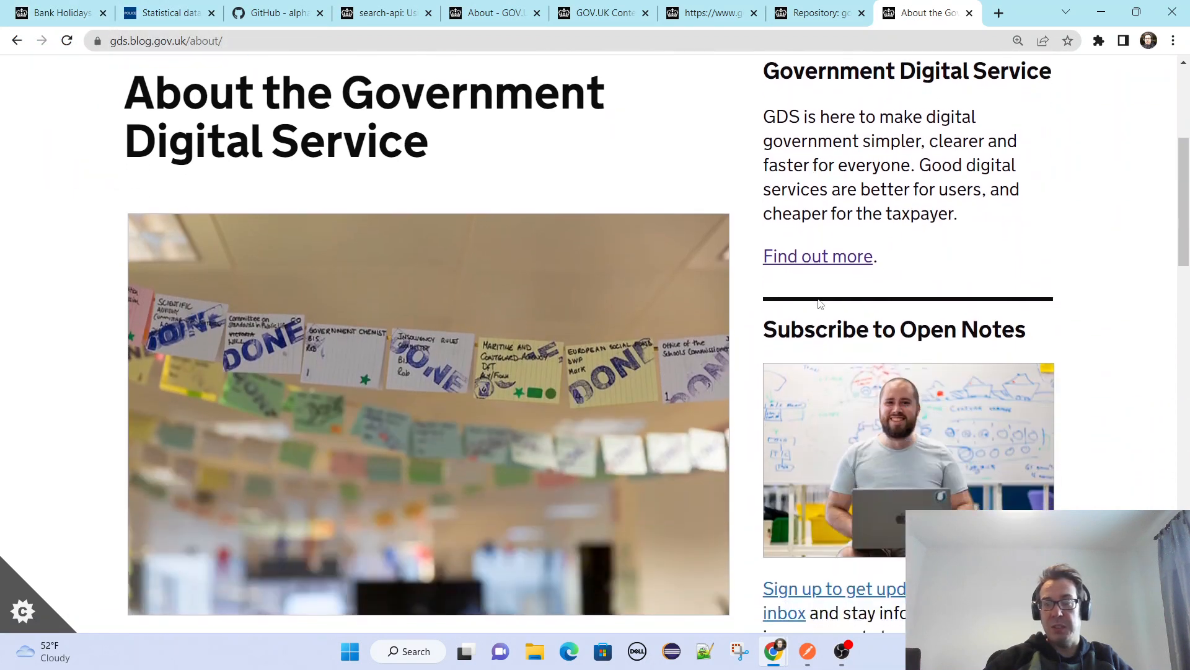
scroll(1094, 331, down, 11)
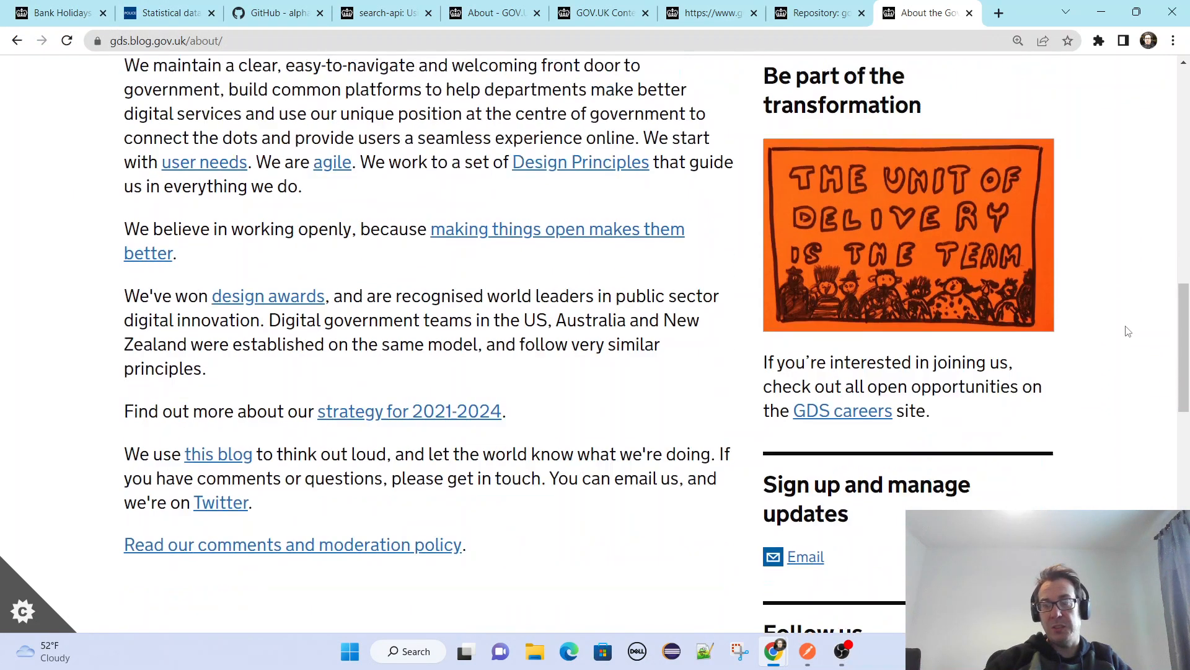
scroll(1128, 332, down, 8)
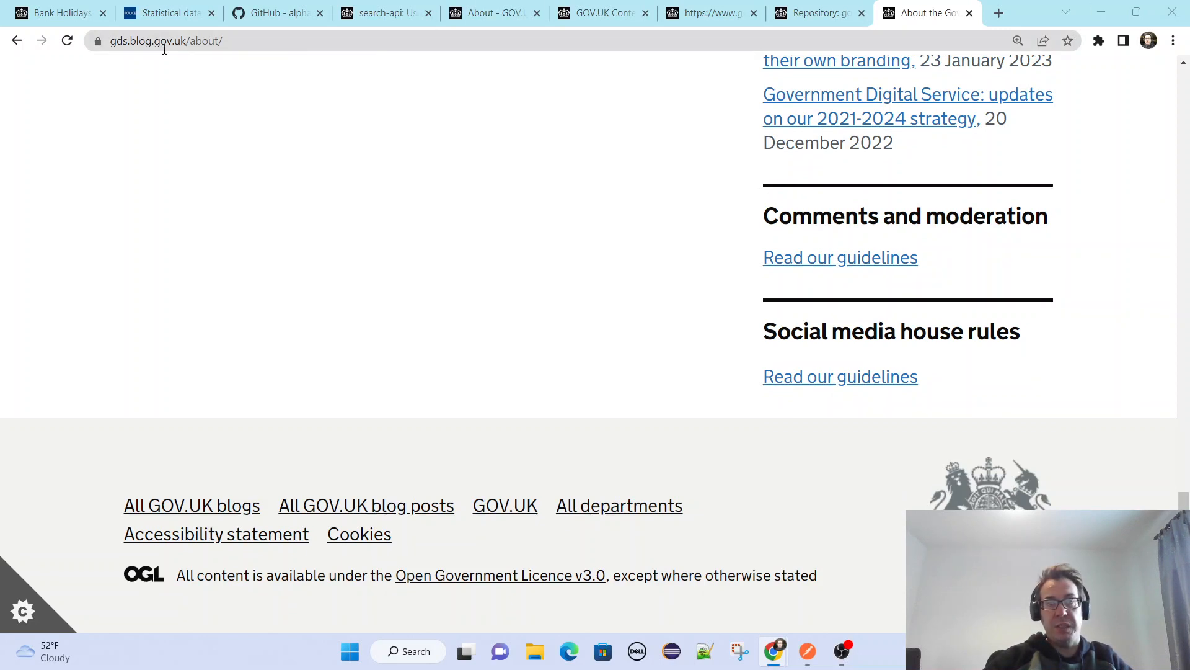
Load docs.publishing.service.gov.uk/manual/get-started.html in the same tab and skim the opening sections of the Get started on GOV.UK guide.
click(244, 39)
text(https://docs.publishing.service.gov.uk/manual/get-started.html)
key(Return)
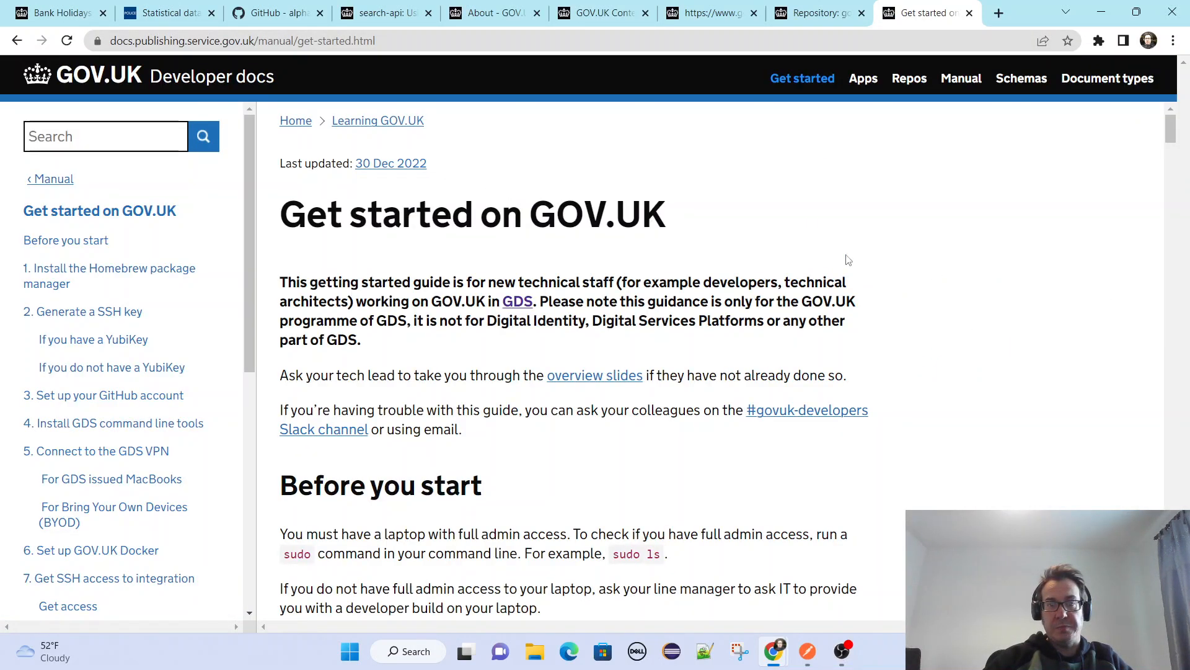
scroll(1064, 287, down, 2)
scroll(1060, 287, up, 1)
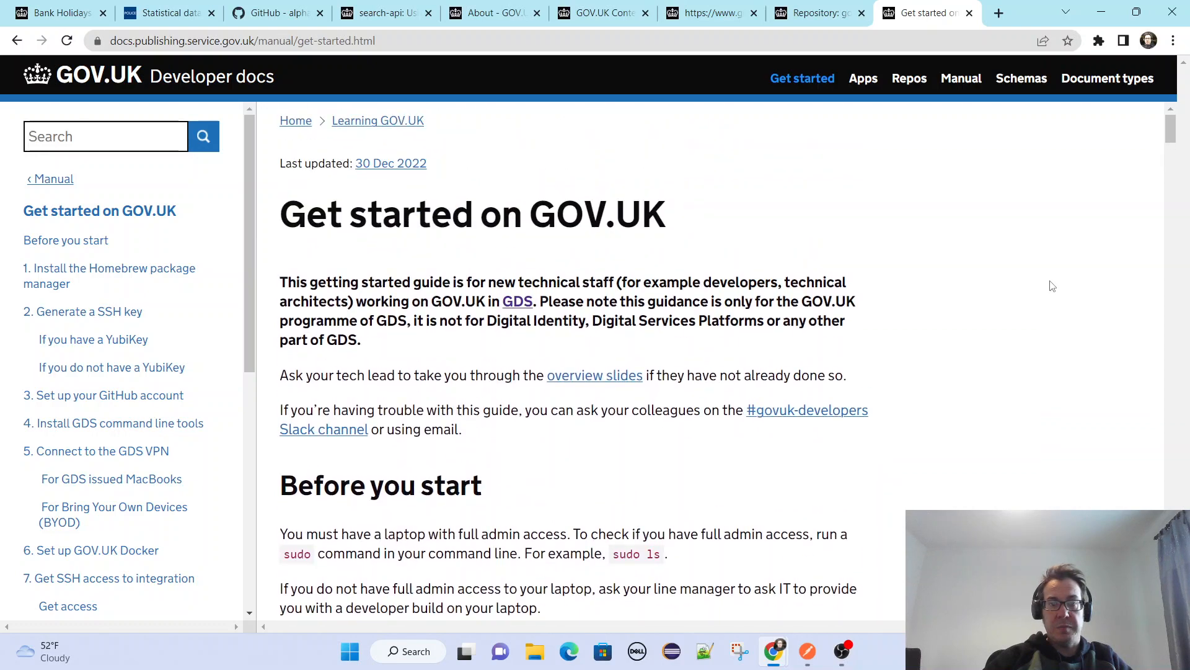
scroll(1054, 287, down, 4)
scroll(1052, 285, down, 5)
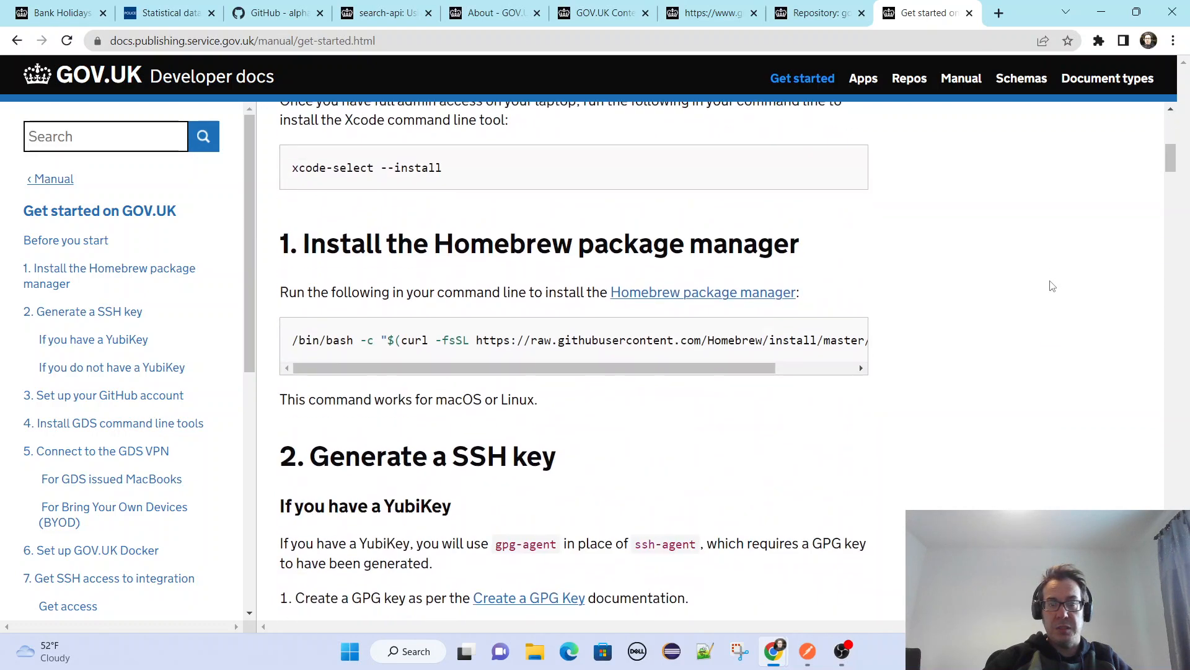
scroll(1053, 286, up, 9)
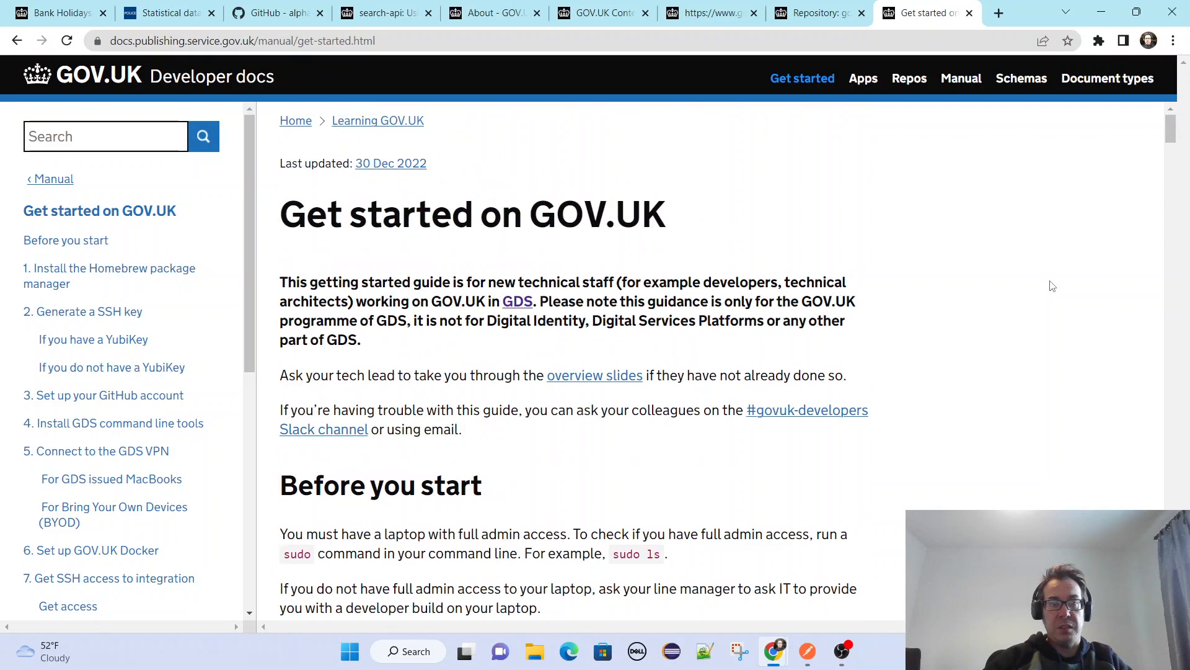
scroll(1052, 286, down, 3)
Go to the guide's Generate a SSH key section, highlight the Developer docs site title, and look through the guide's table of contents.
click(118, 313)
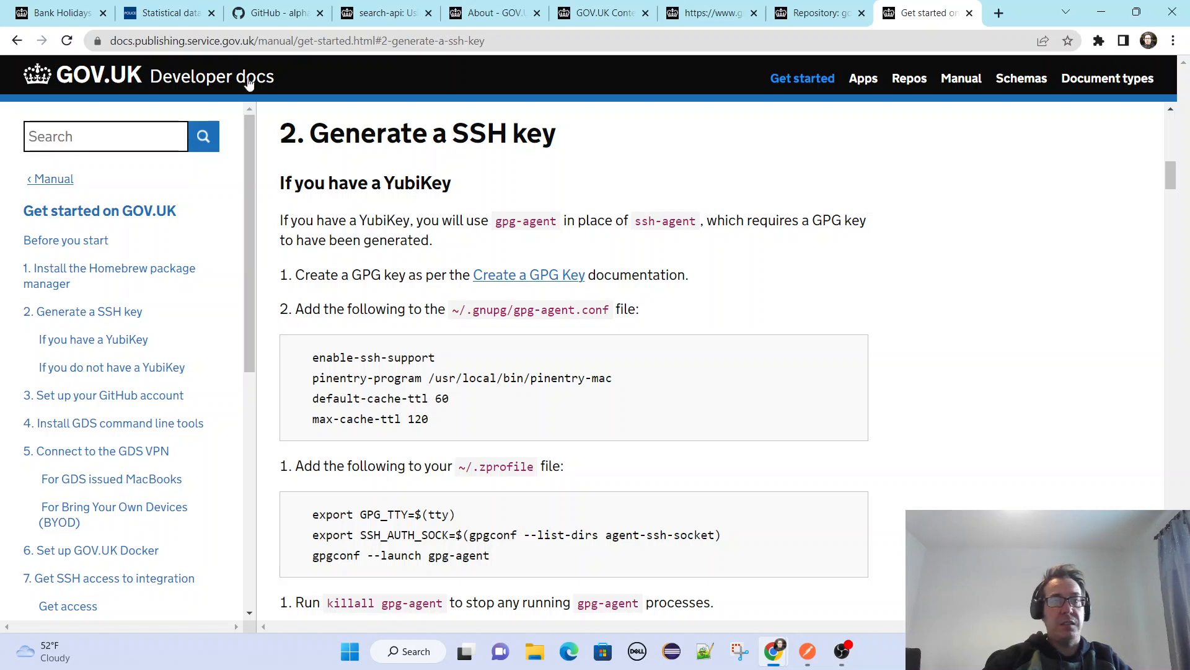
drag(279, 75, 150, 76)
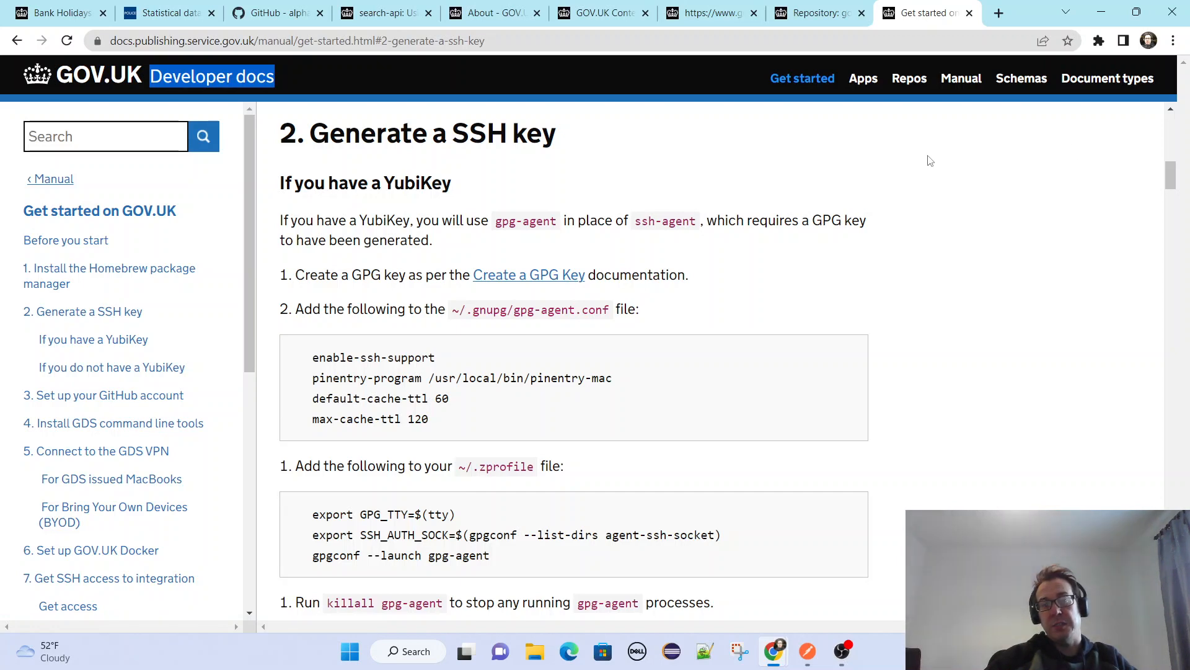
scroll(126, 327, down, 1)
scroll(126, 327, down, 8)
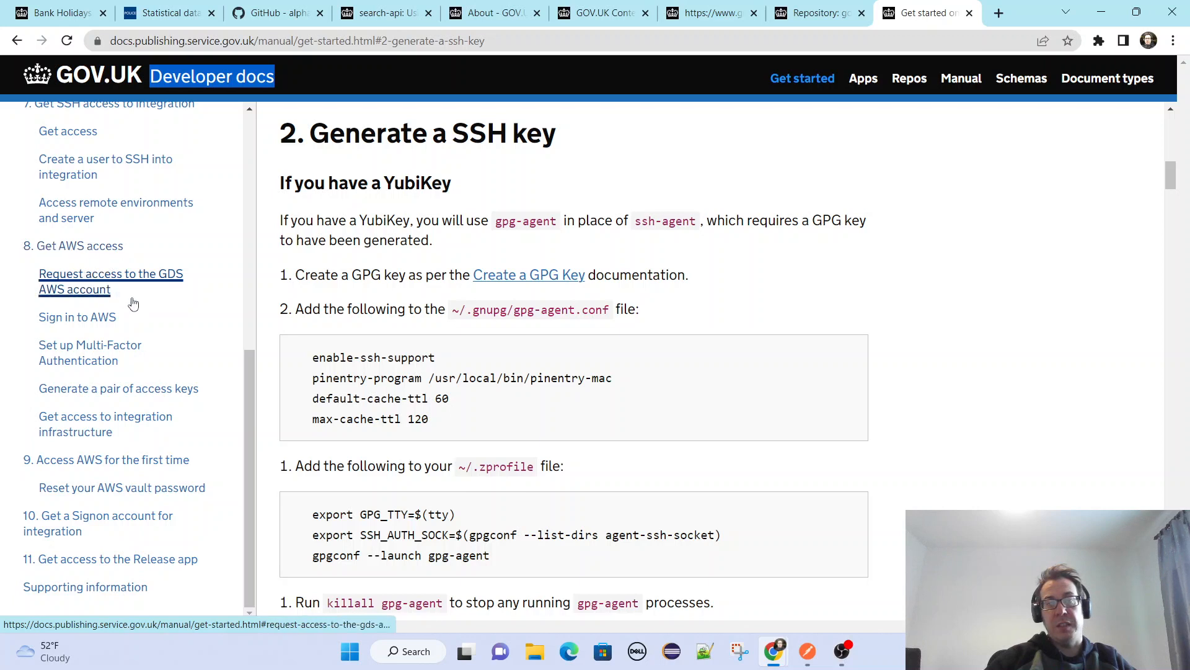
scroll(133, 323, up, 3)
scroll(209, 330, up, 1)
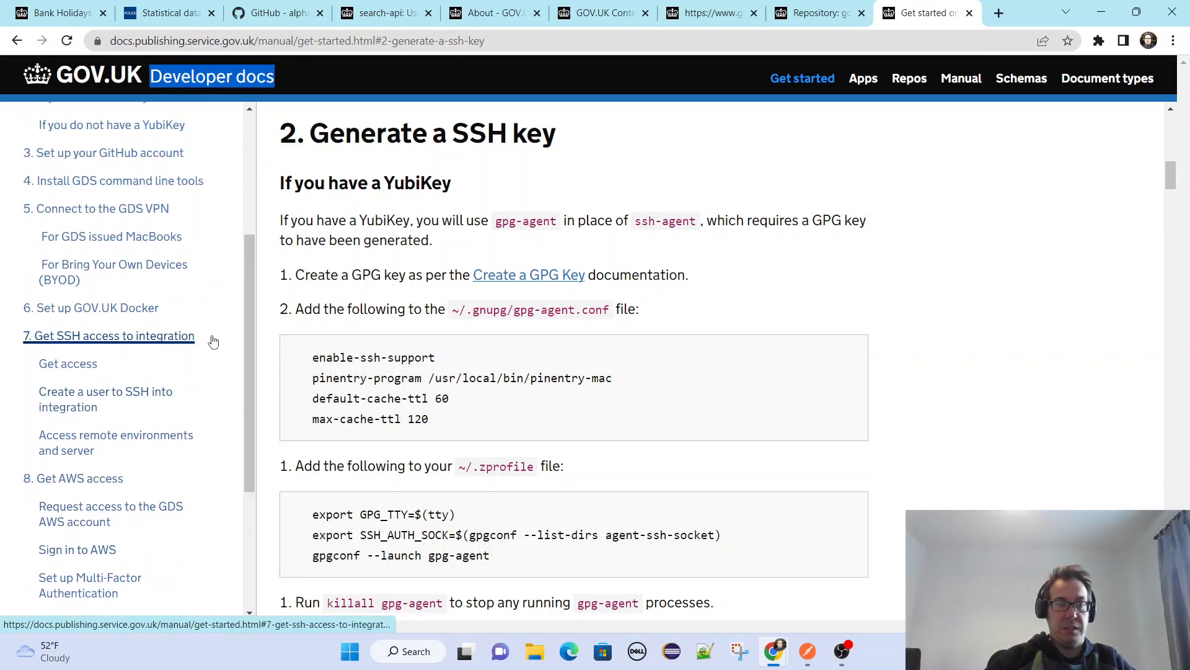
scroll(216, 343, up, 1)
scroll(216, 343, up, 1)
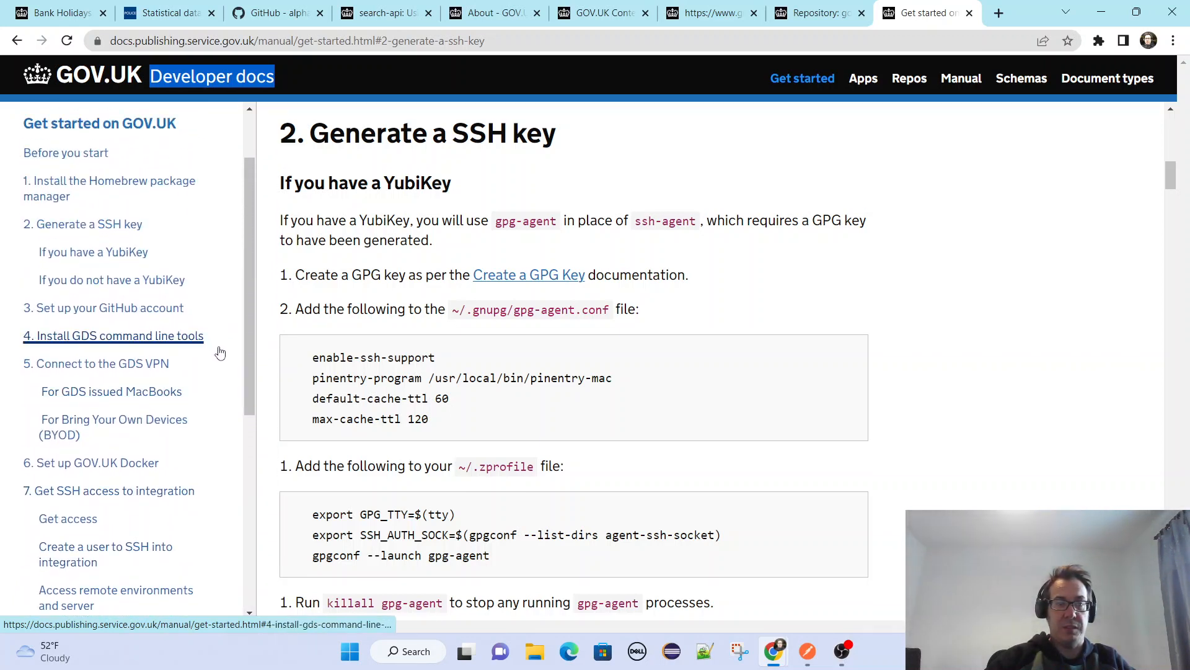
scroll(221, 352, up, 1)
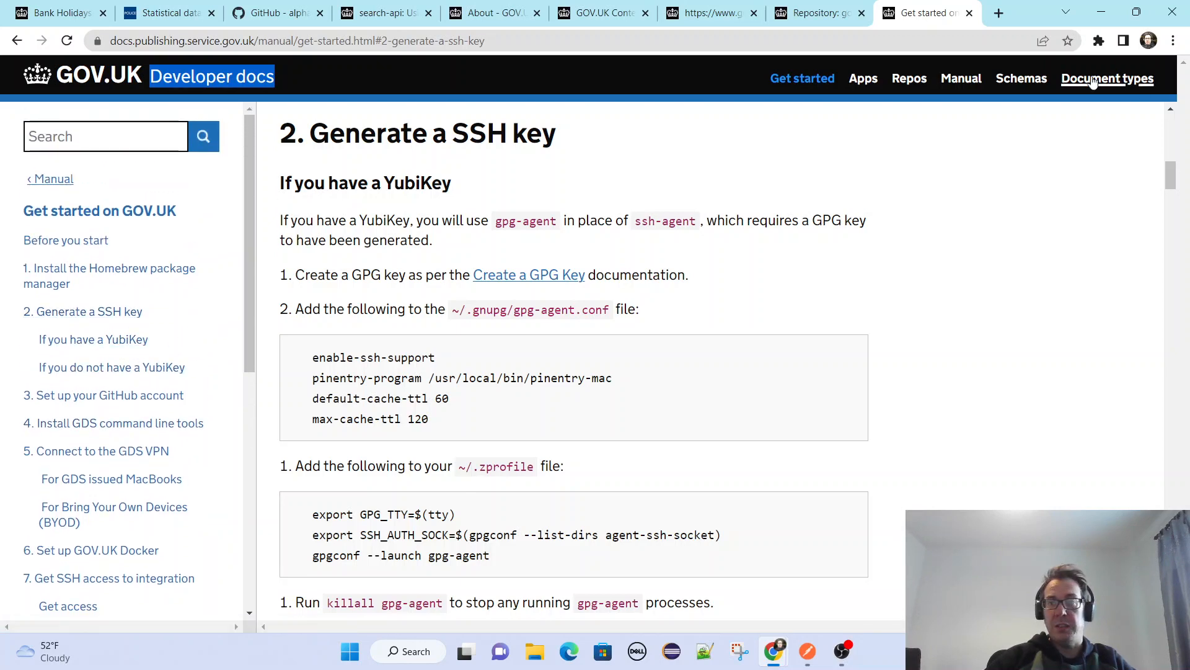
Open the Manual page of the Developer docs and look through its topics from Common tasks down to Deployment.
click(964, 86)
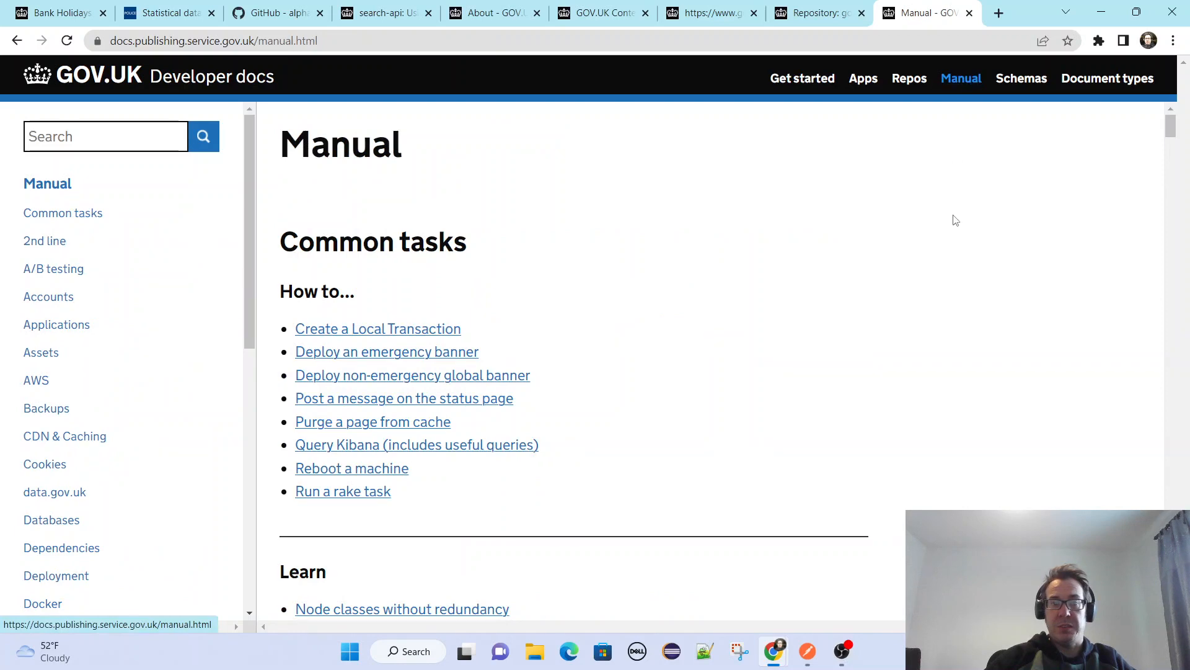
scroll(992, 226, down, 6)
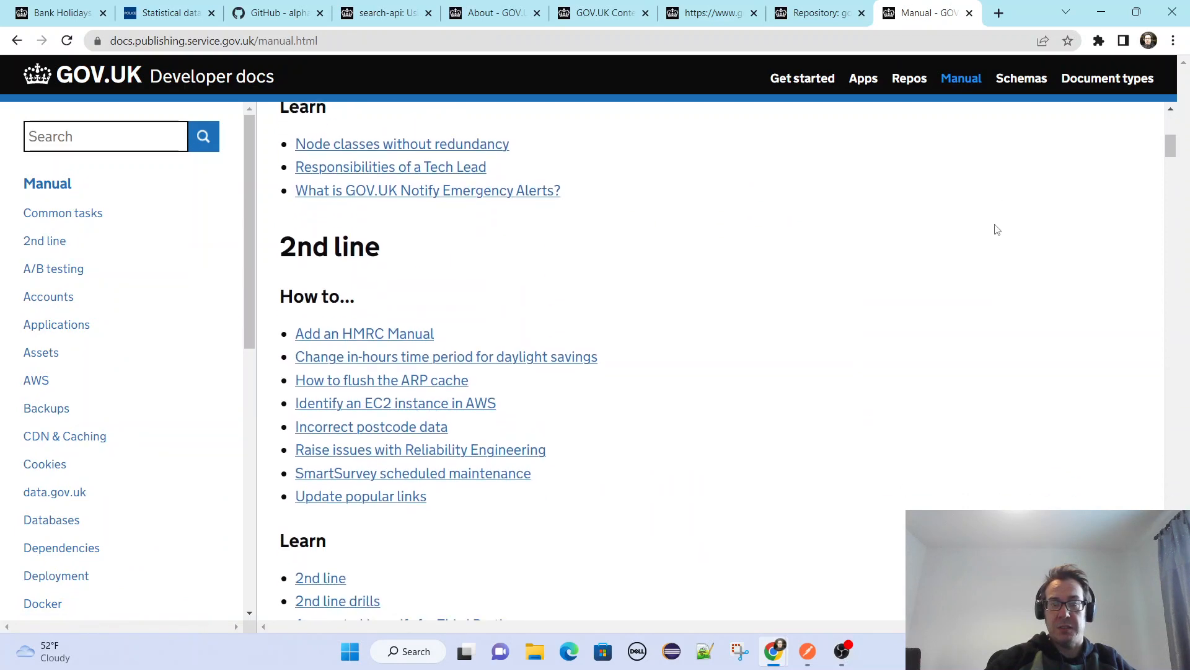
scroll(997, 229, down, 5)
scroll(997, 230, down, 14)
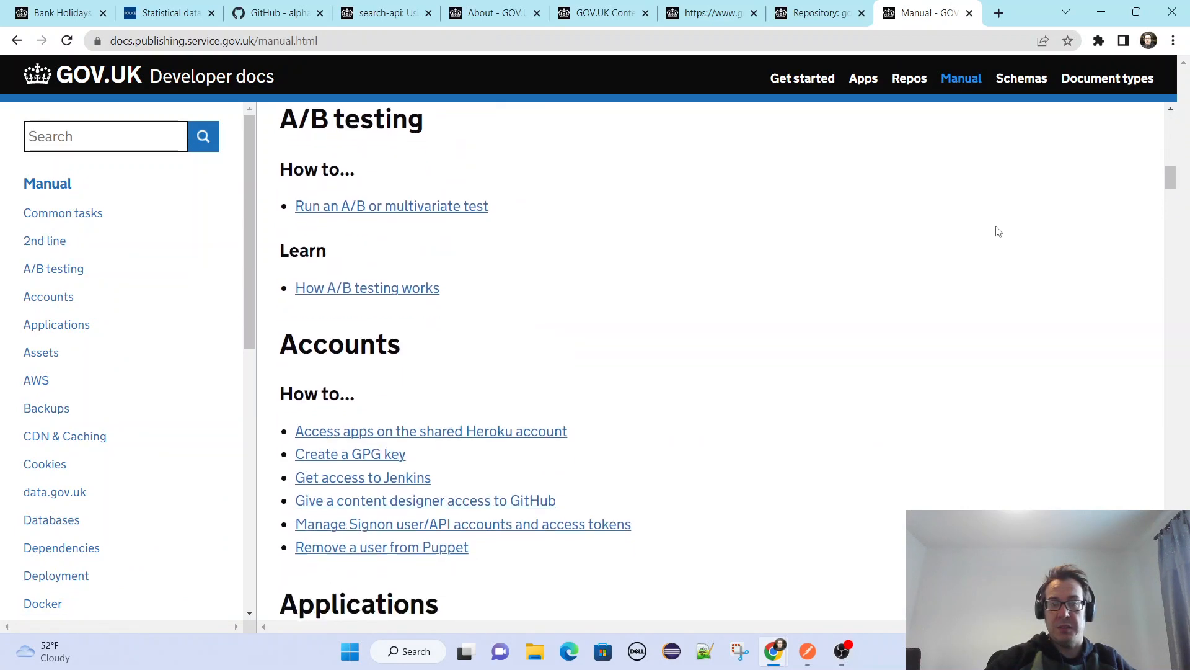
scroll(999, 233, down, 14)
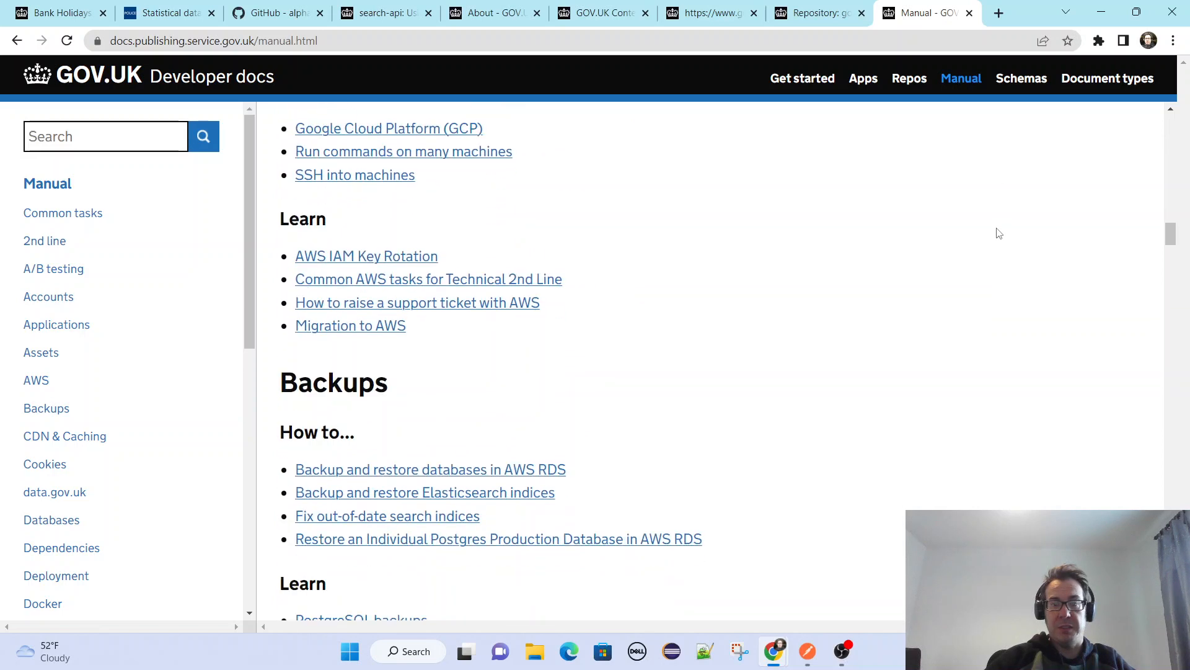
scroll(999, 233, down, 13)
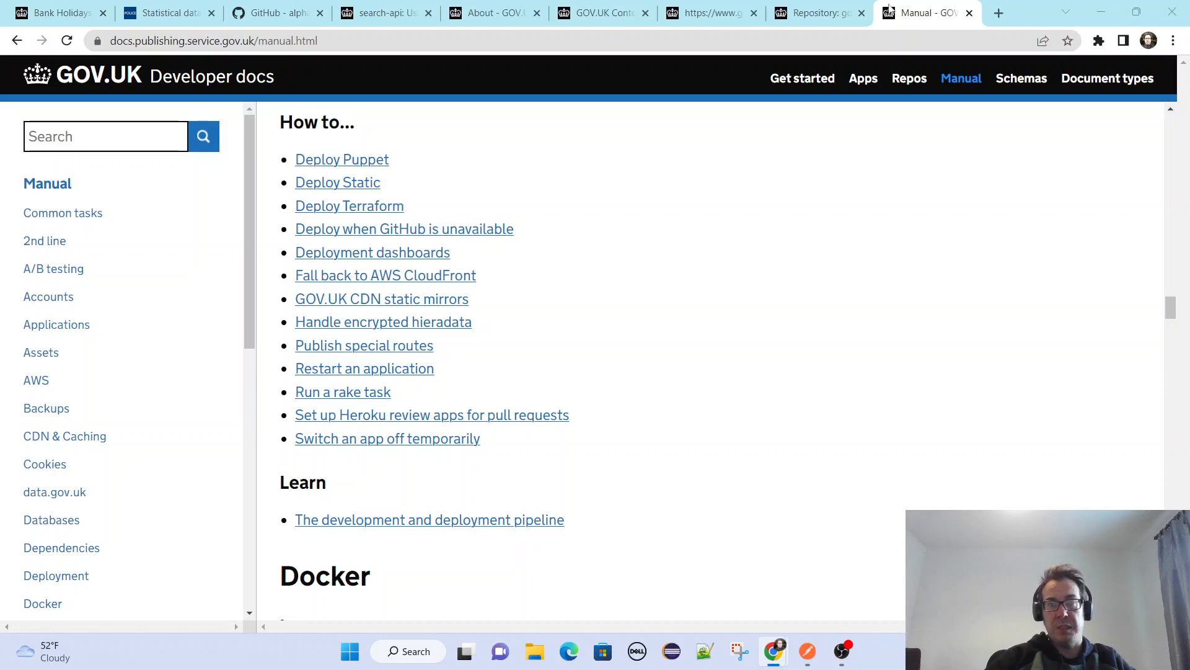
Load docs.publishing.service.gov.uk/repos.html and examine the Repos by type table, from APIs down to the supporting apps.
click(463, 42)
text(docs.publishing.service.gov.uk/repos.html)
key(Return)
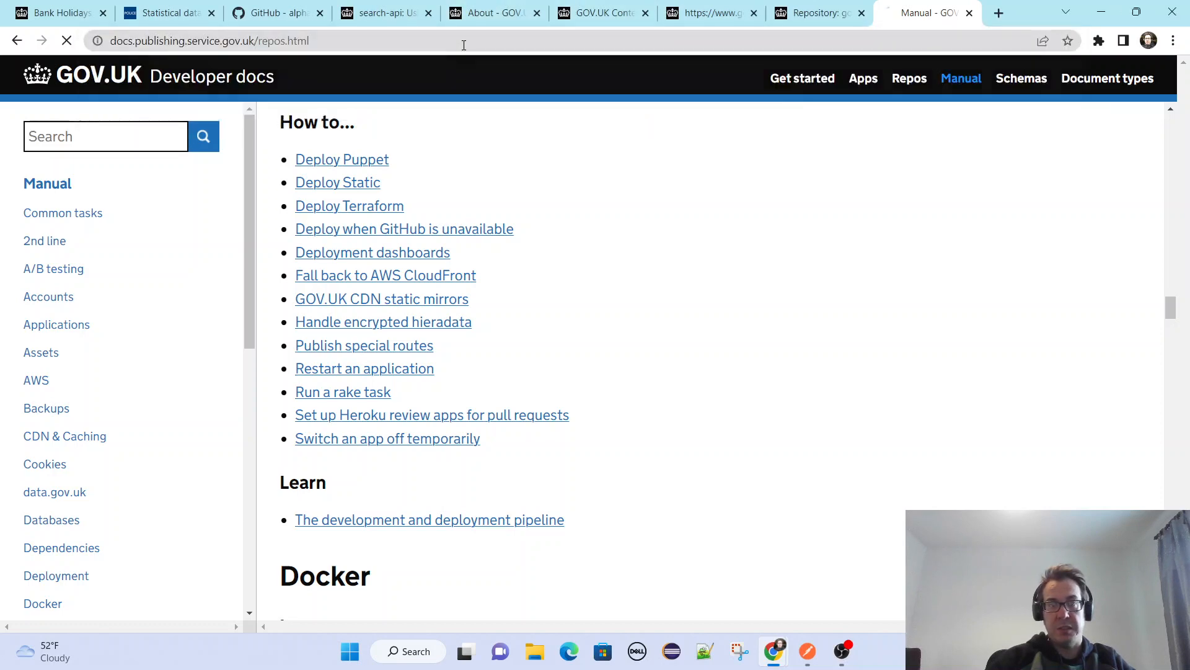
scroll(775, 347, down, 3)
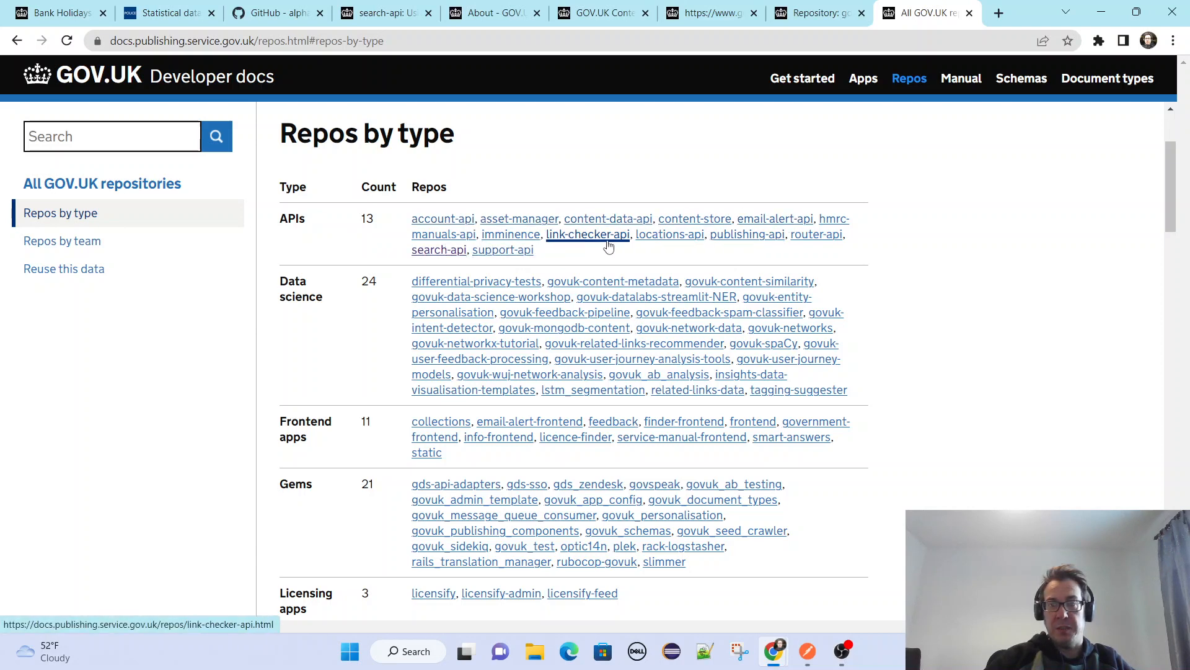
scroll(851, 266, down, 3)
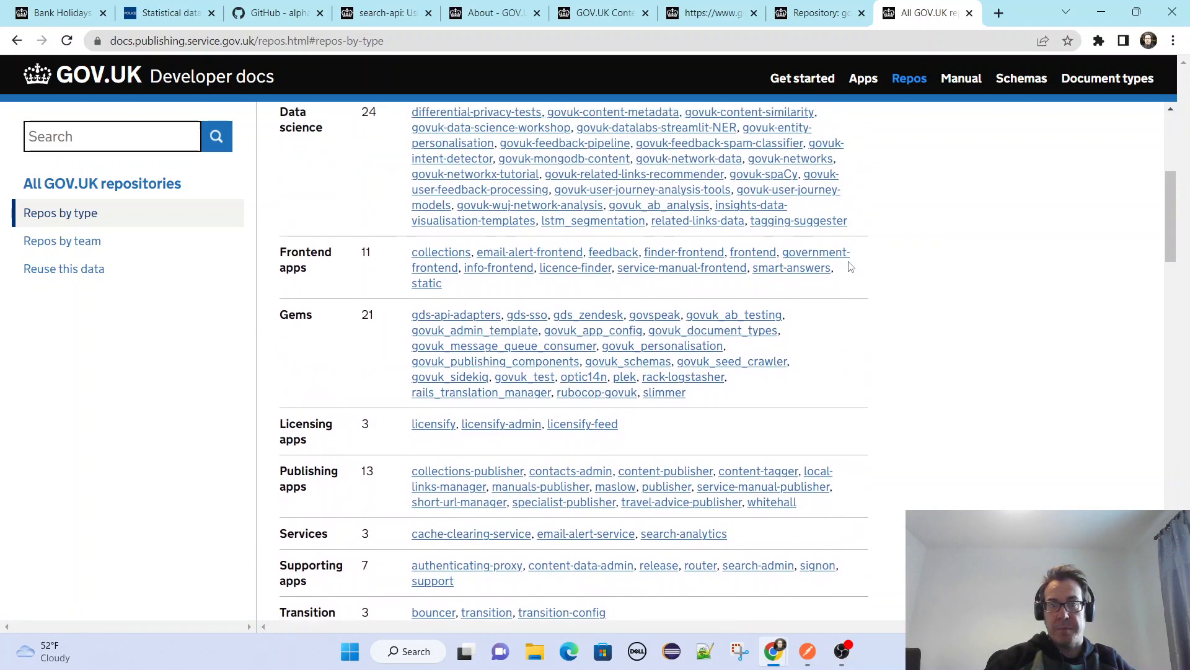
scroll(852, 266, up, 2)
scroll(335, 328, down, 1)
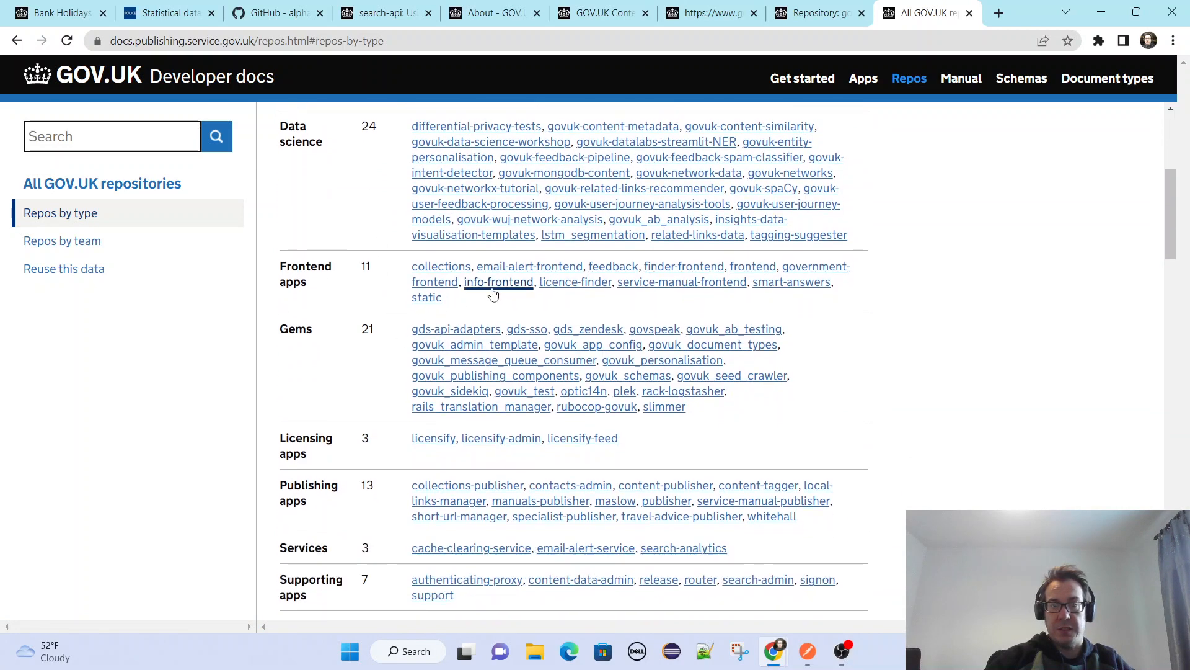
Examine the rest of the repositories page, from the utilities and data.gov.uk apps through Repos by team to Reuse this data.
scroll(964, 366, down, 6)
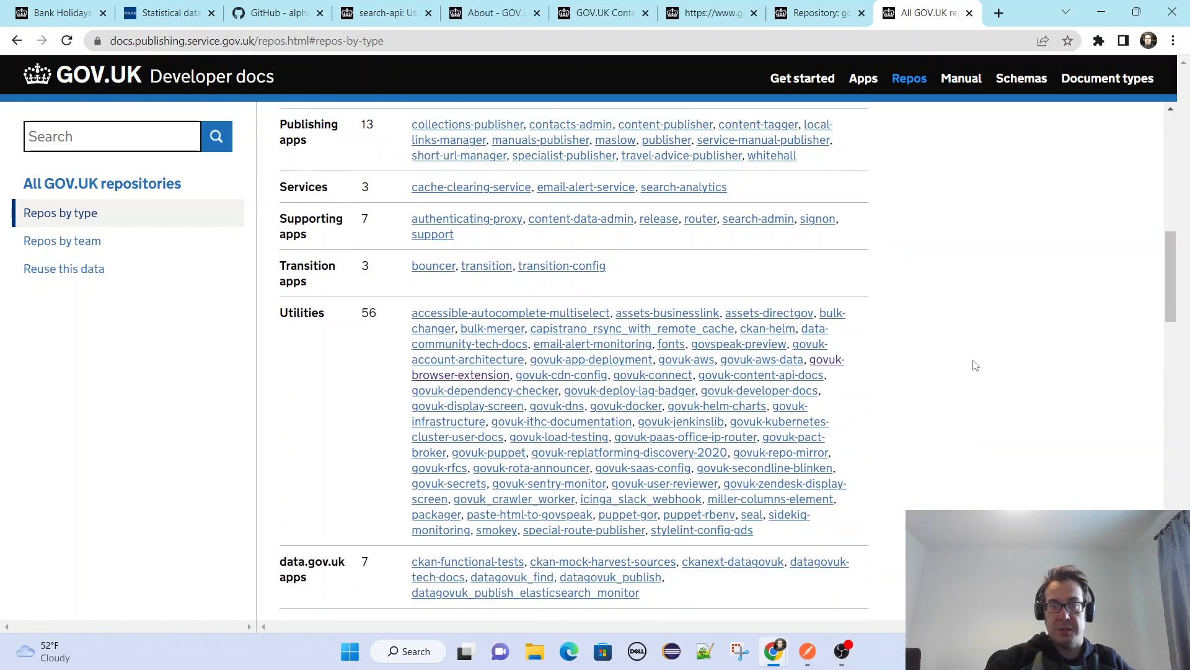
scroll(973, 366, down, 10)
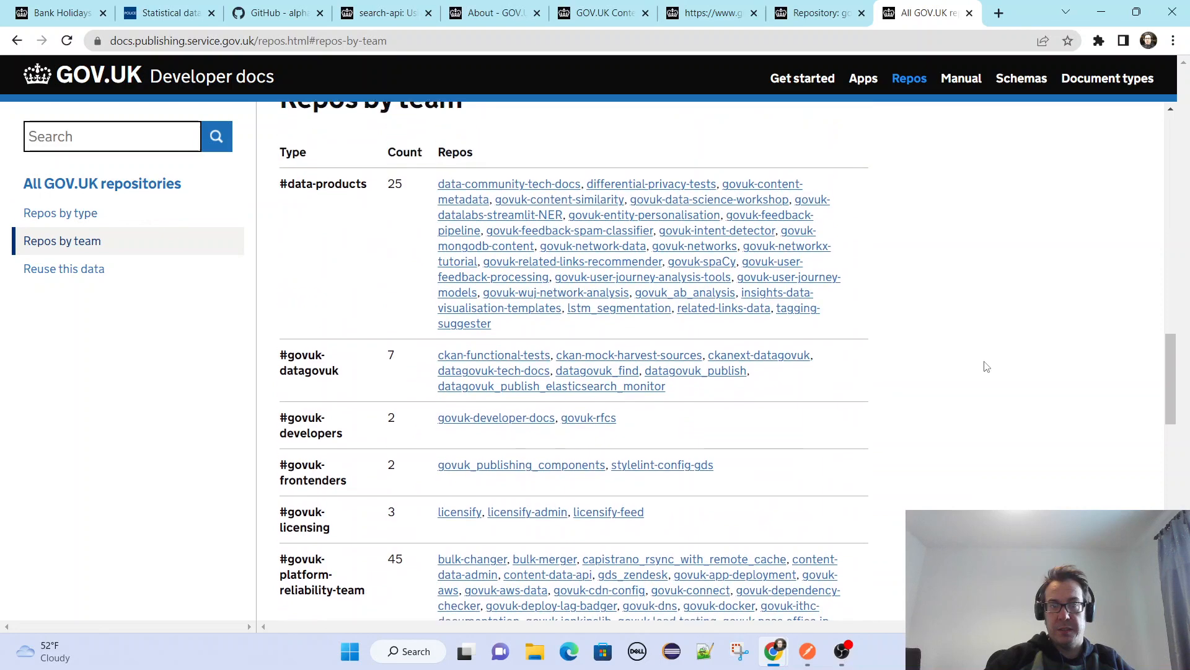
scroll(986, 366, up, 3)
scroll(744, 304, down, 4)
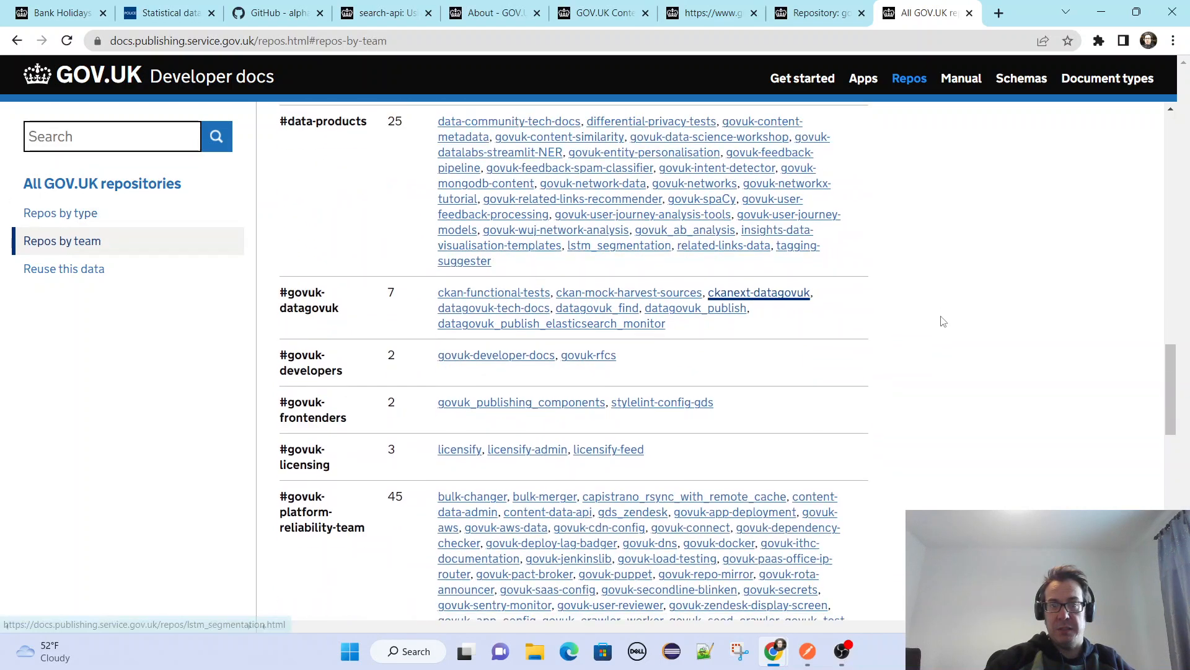
scroll(945, 322, down, 13)
scroll(984, 331, up, 3)
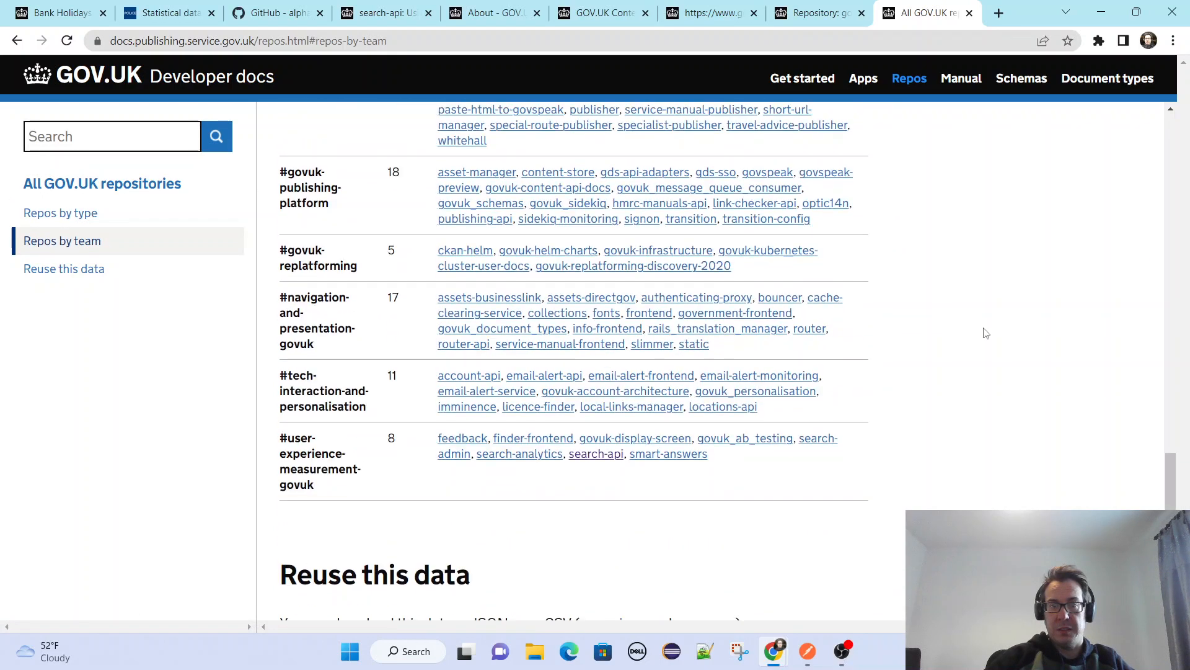
scroll(1046, 341, up, 1)
scroll(1046, 341, down, 6)
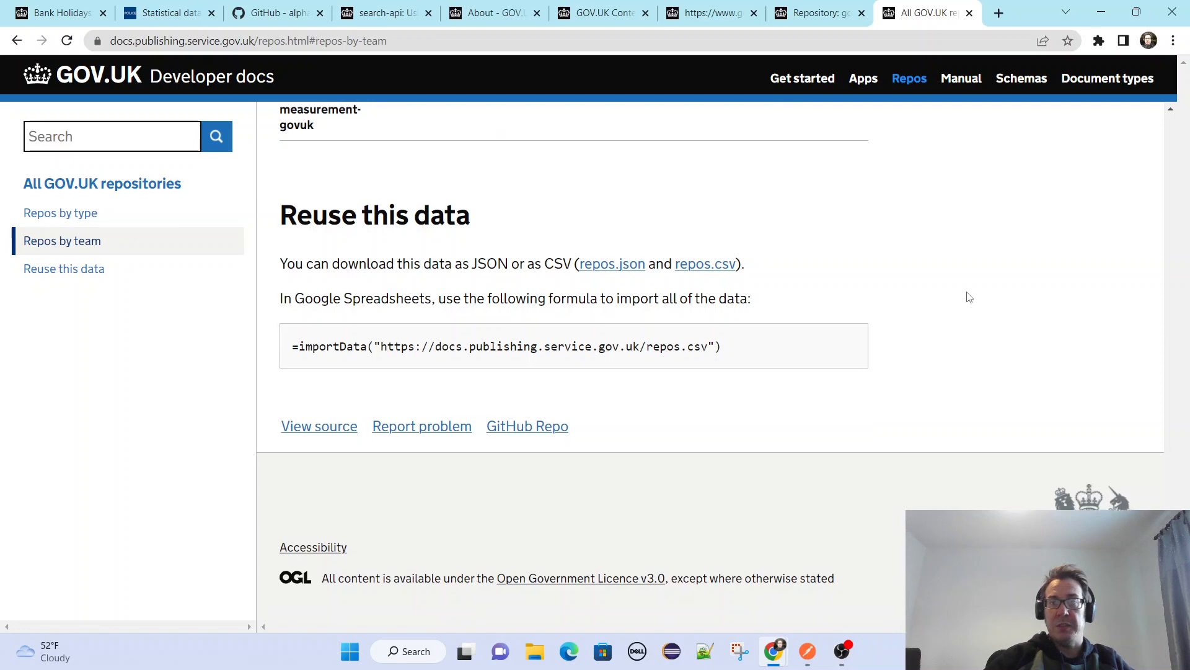
scroll(965, 296, up, 3)
Return to the API Catalogue's Bank Holidays page and look back through its list of organisations up to the beginning.
click(69, 9)
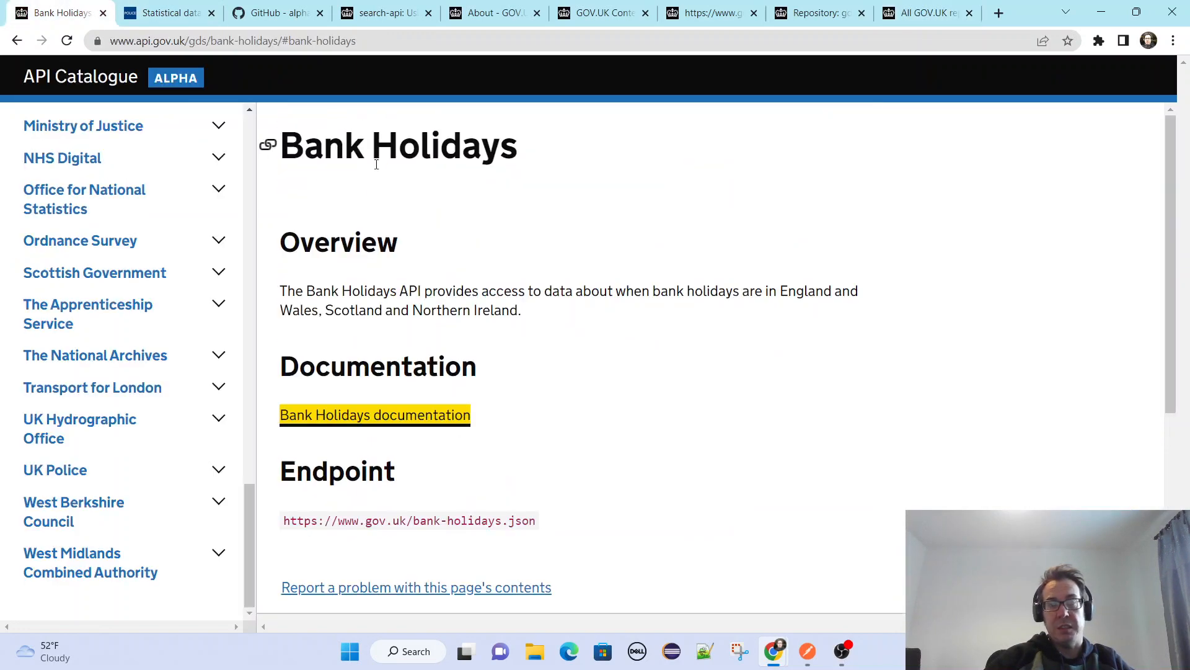
scroll(199, 308, up, 10)
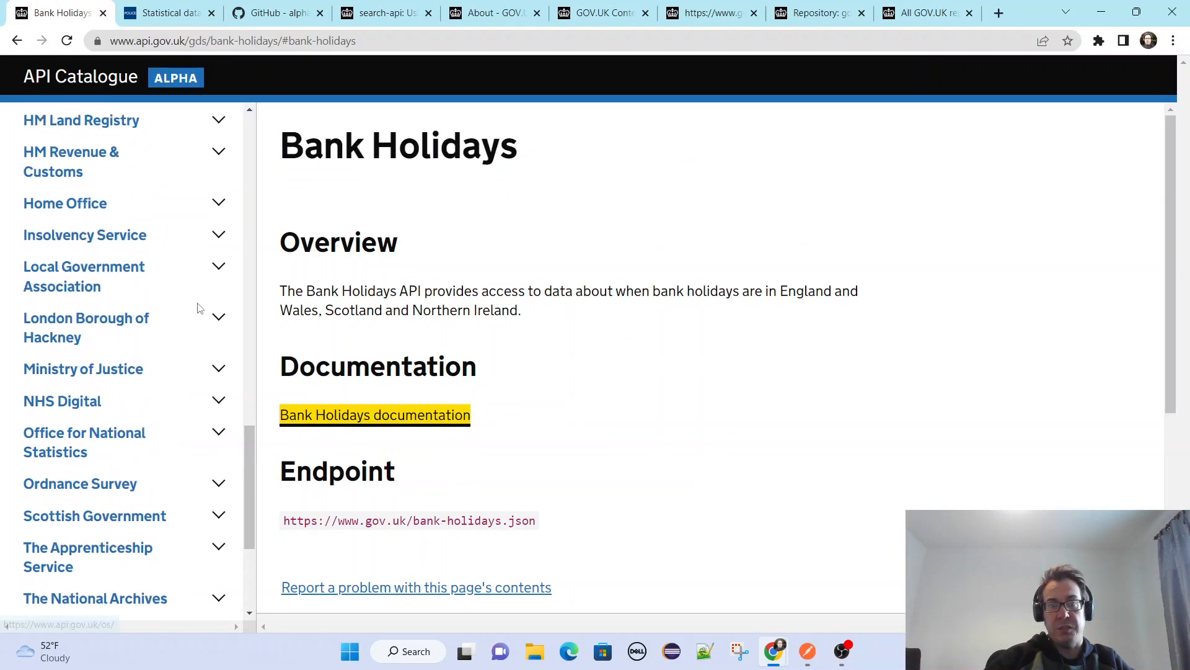
scroll(199, 308, up, 10)
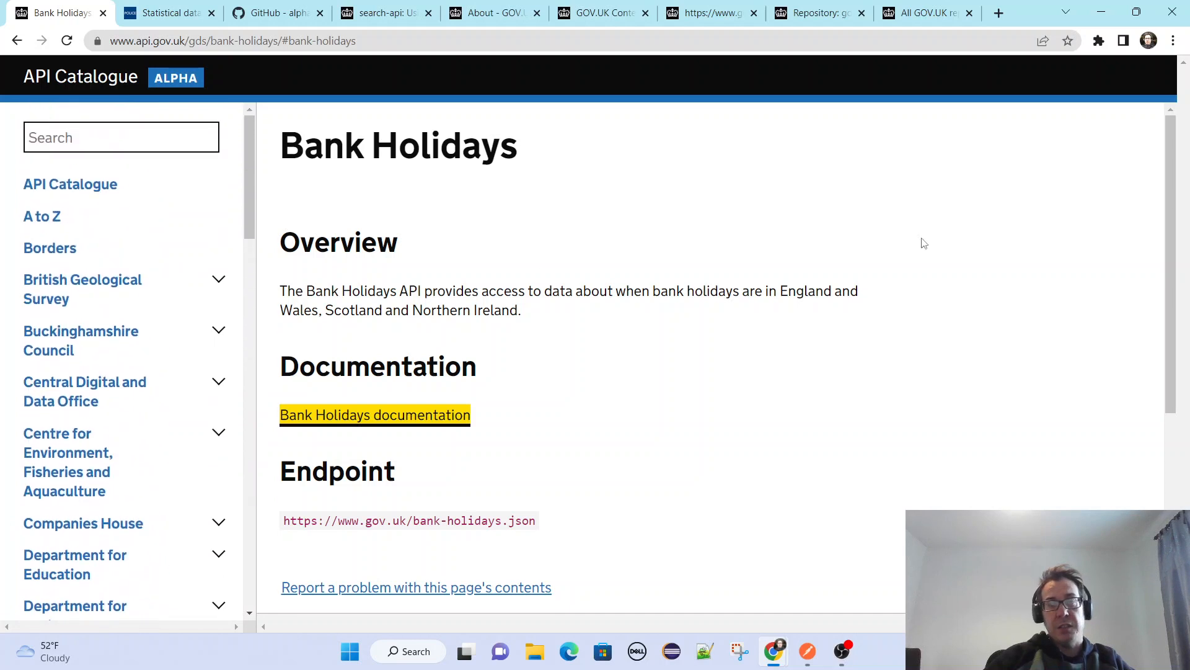